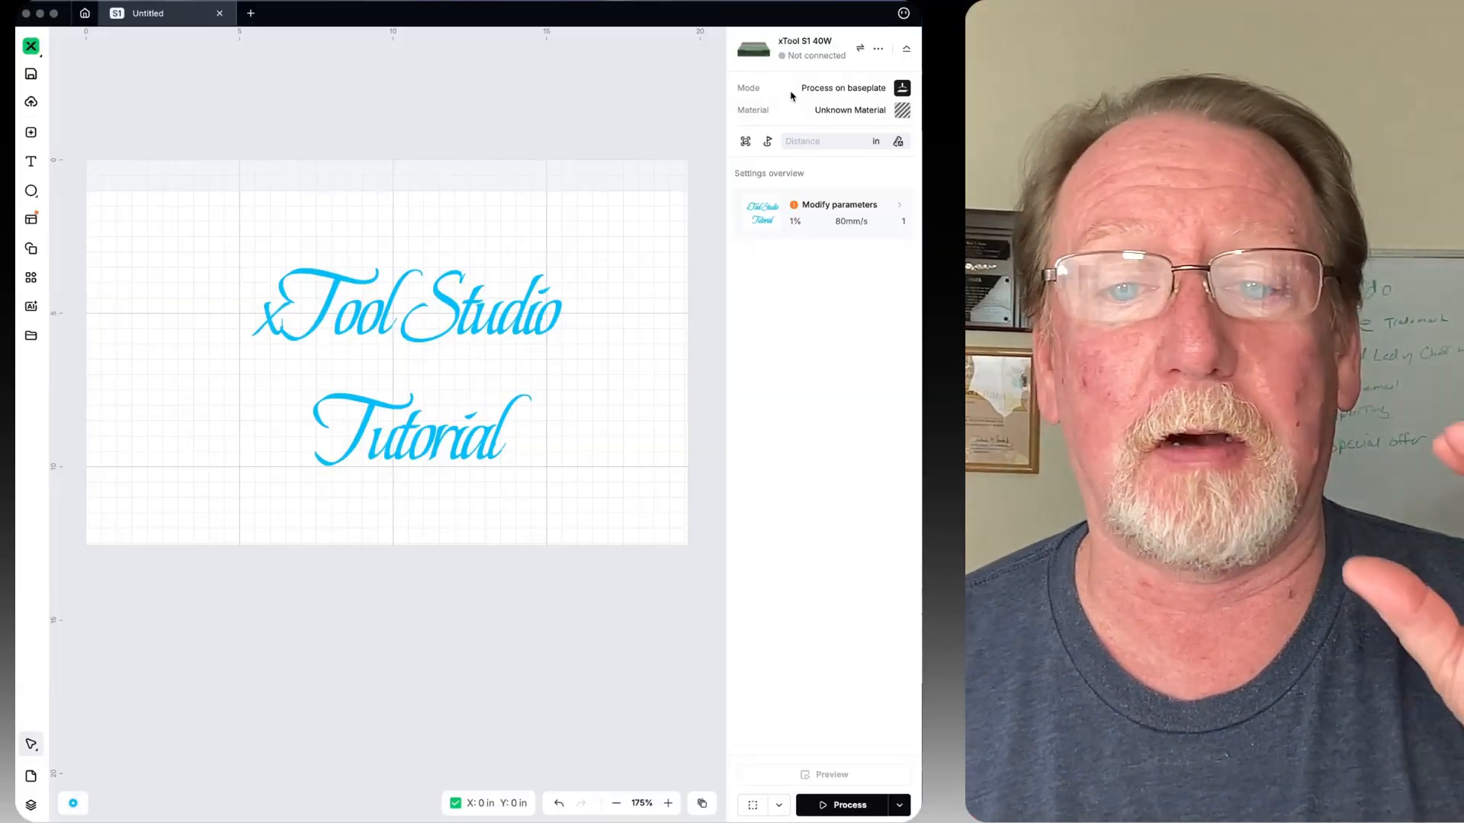
# Open the project's canvas list and add two new blank canvases
pyautogui.click(30, 280)
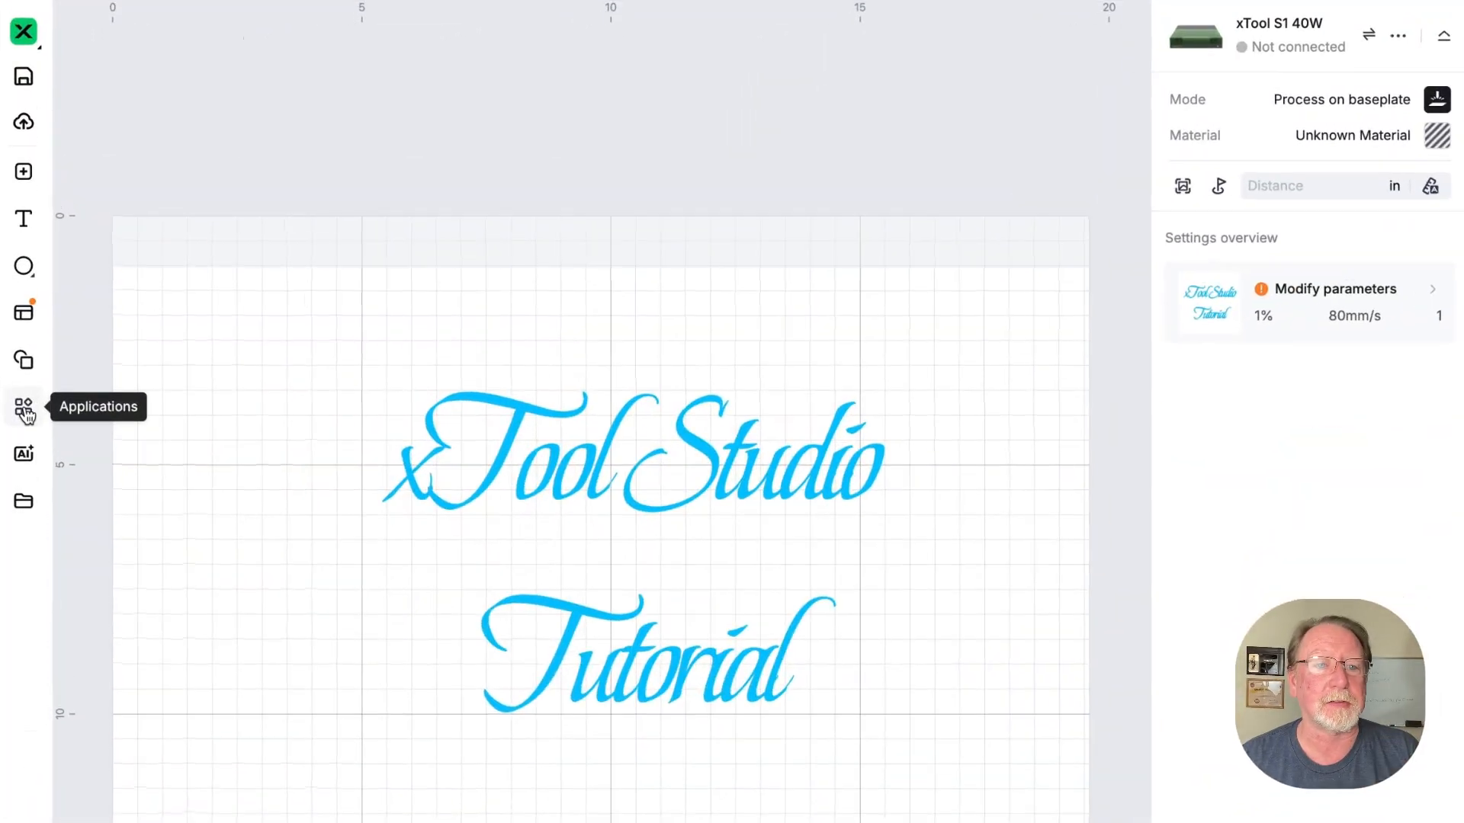
pyautogui.click(25, 412)
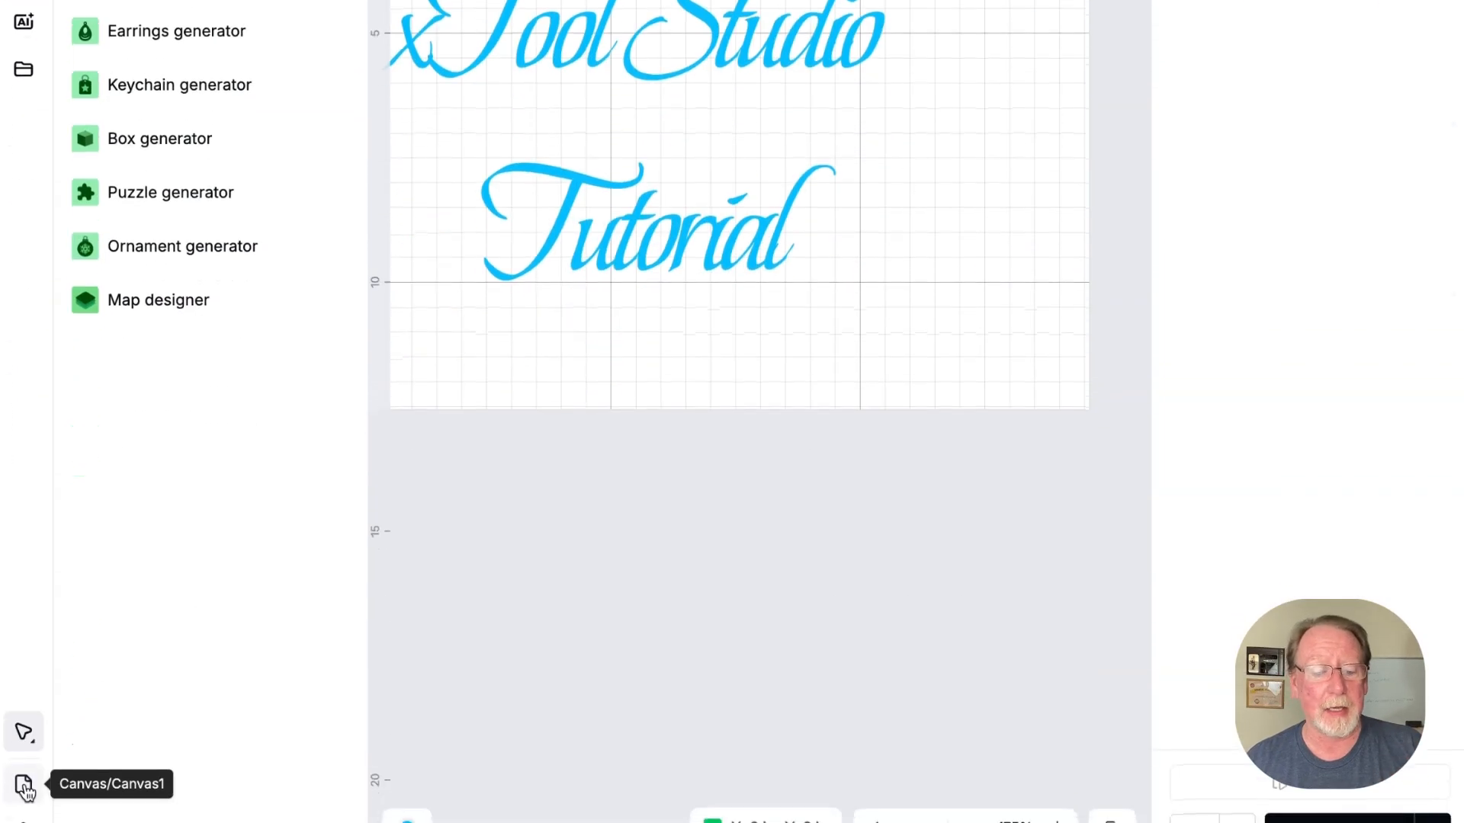
pyautogui.click(23, 784)
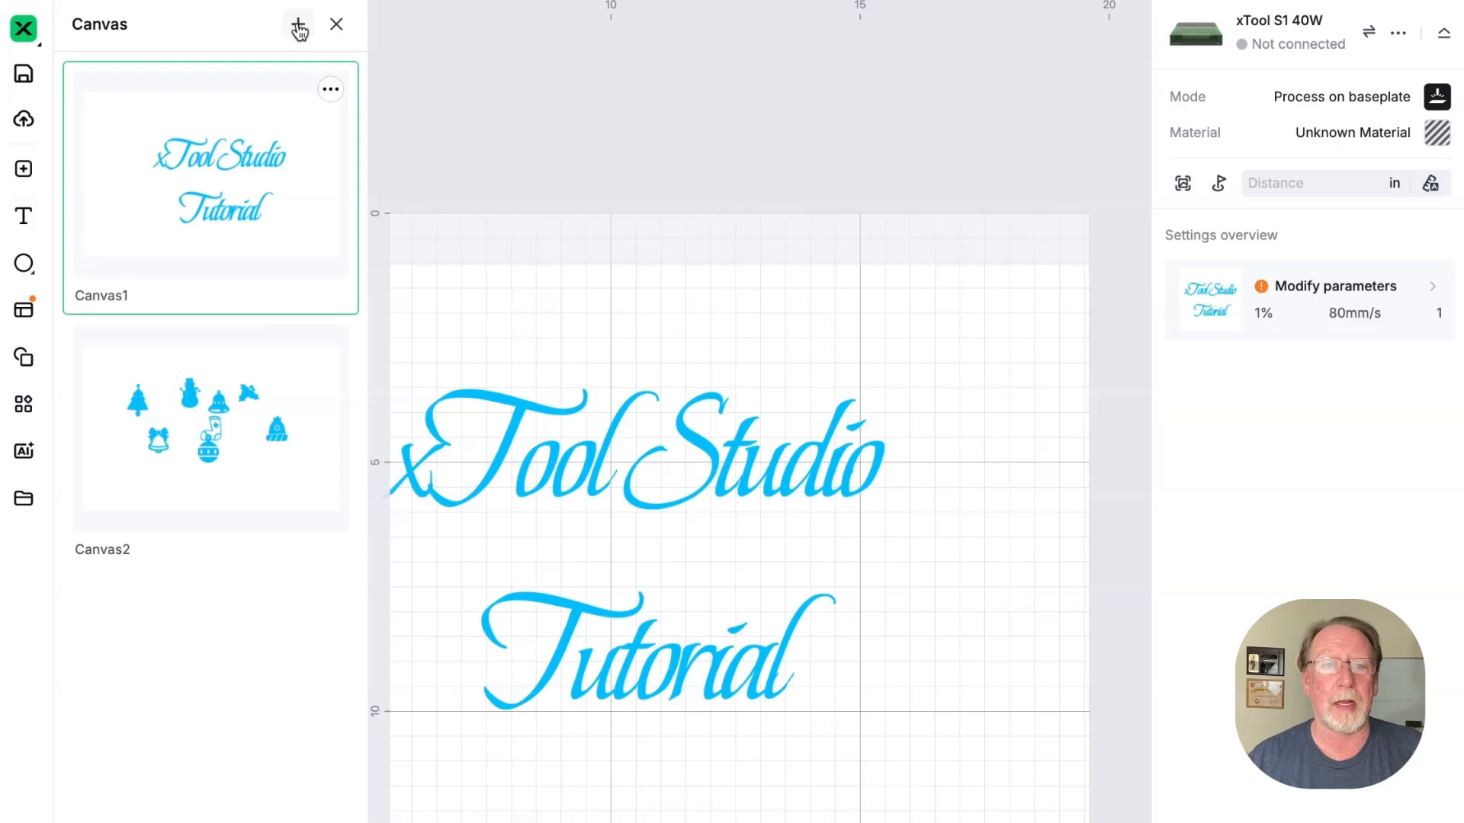
pyautogui.click(298, 29)
pyautogui.click(299, 29)
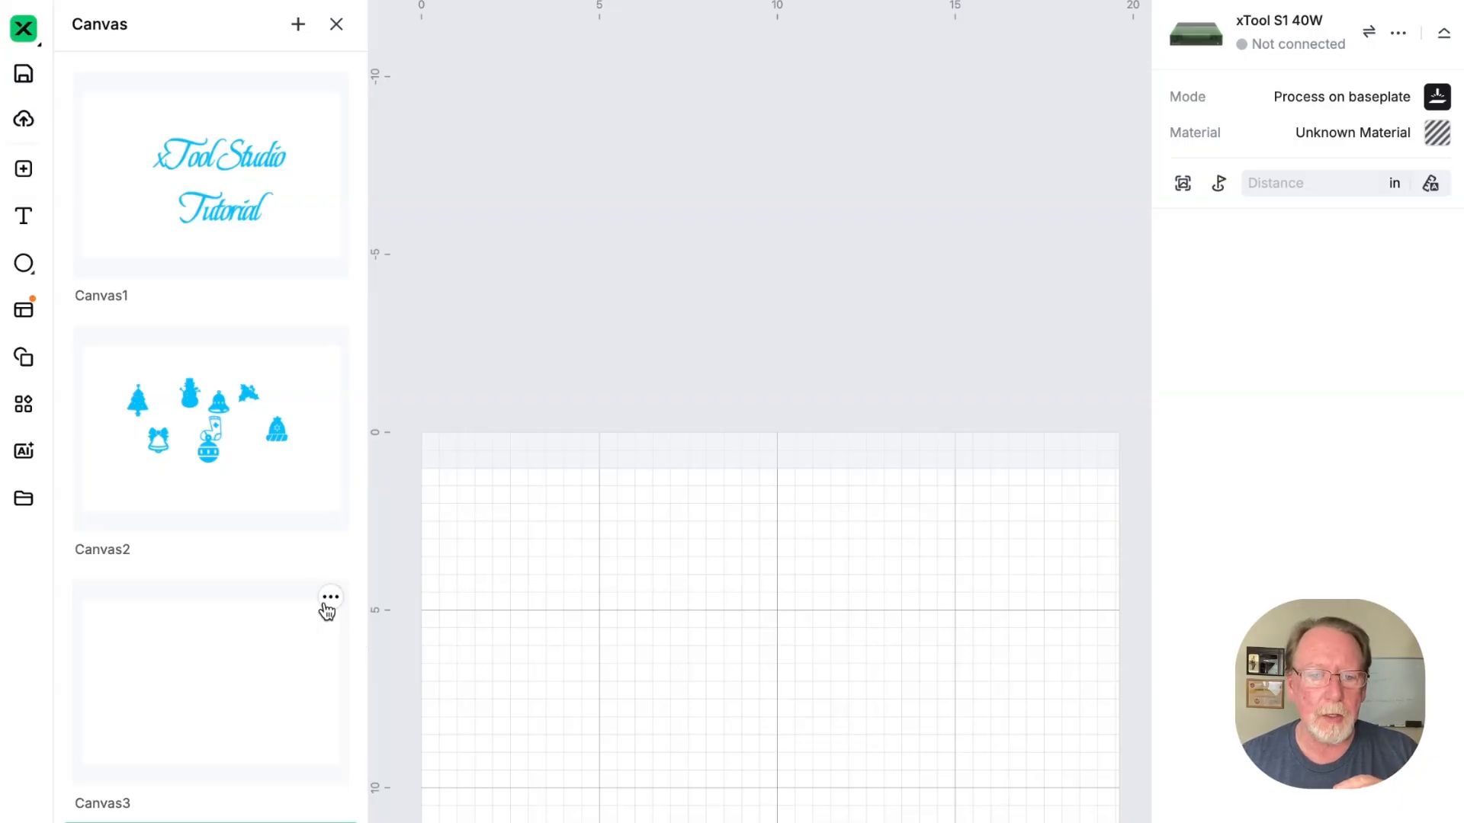
# Rename Canvas2, which holds the holiday shapes, to "Christmas Stuff"
pyautogui.click(329, 349)
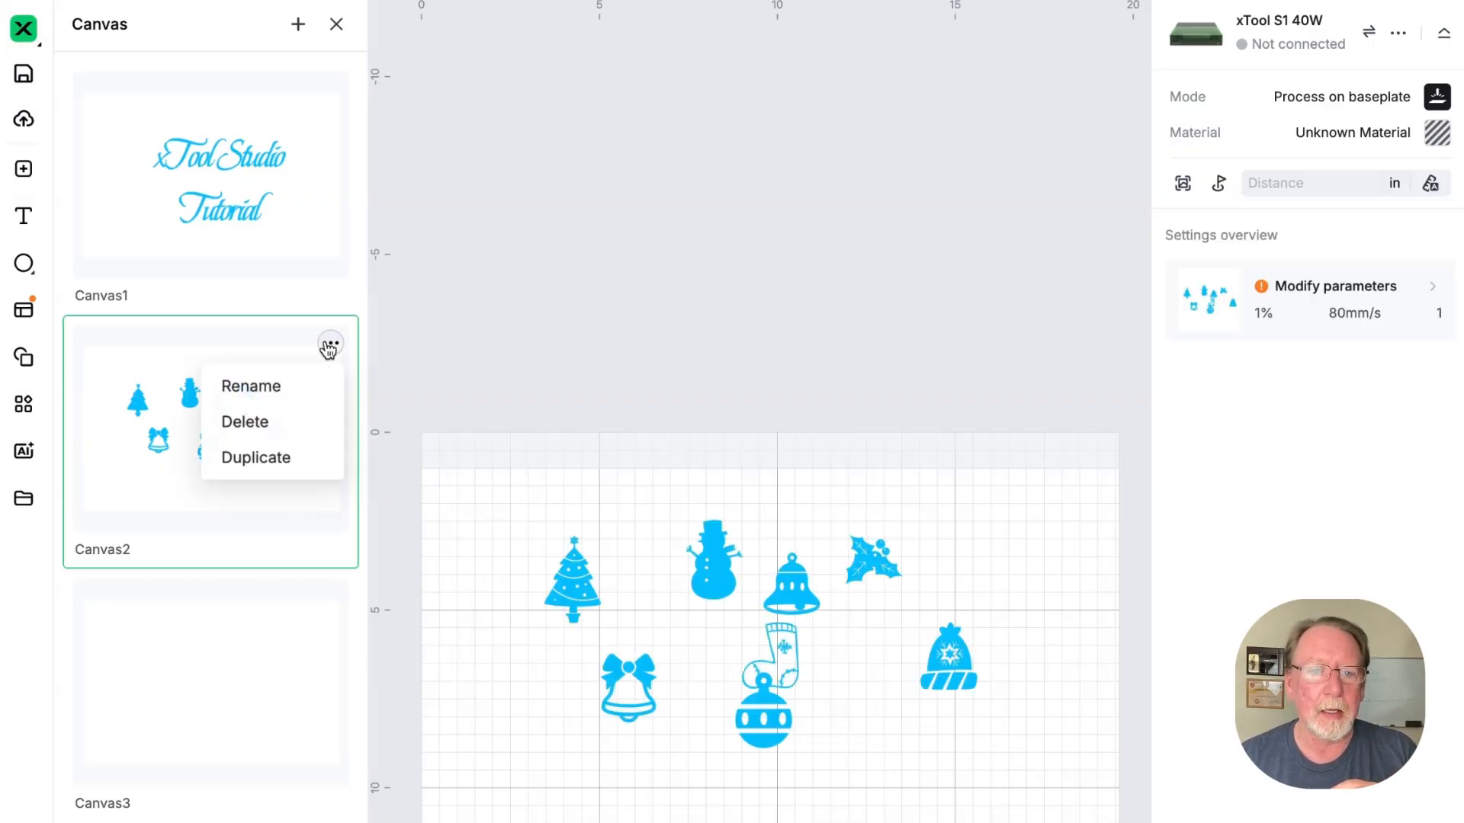
pyautogui.click(270, 386)
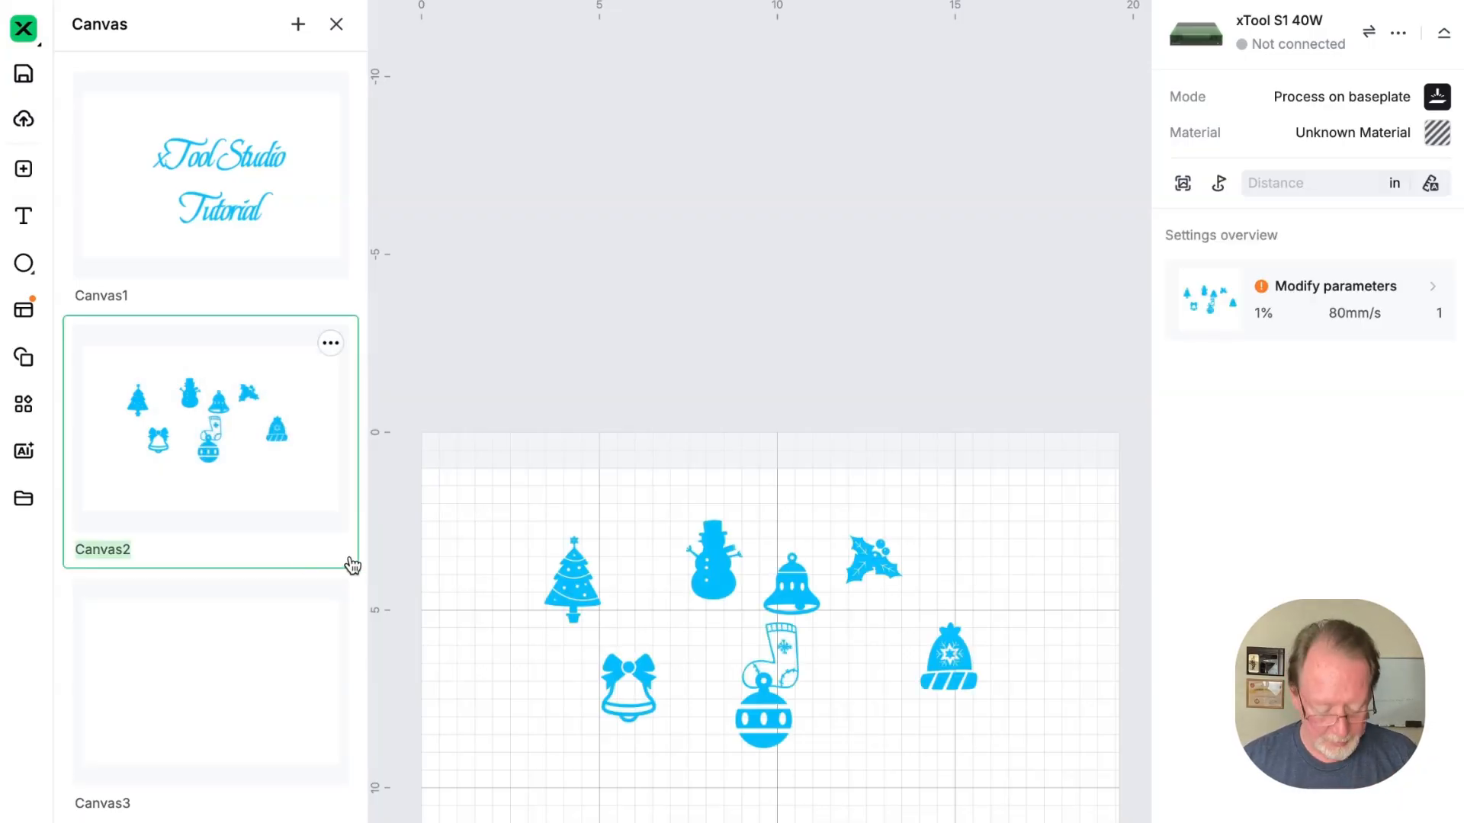
pyautogui.write('Christmas')
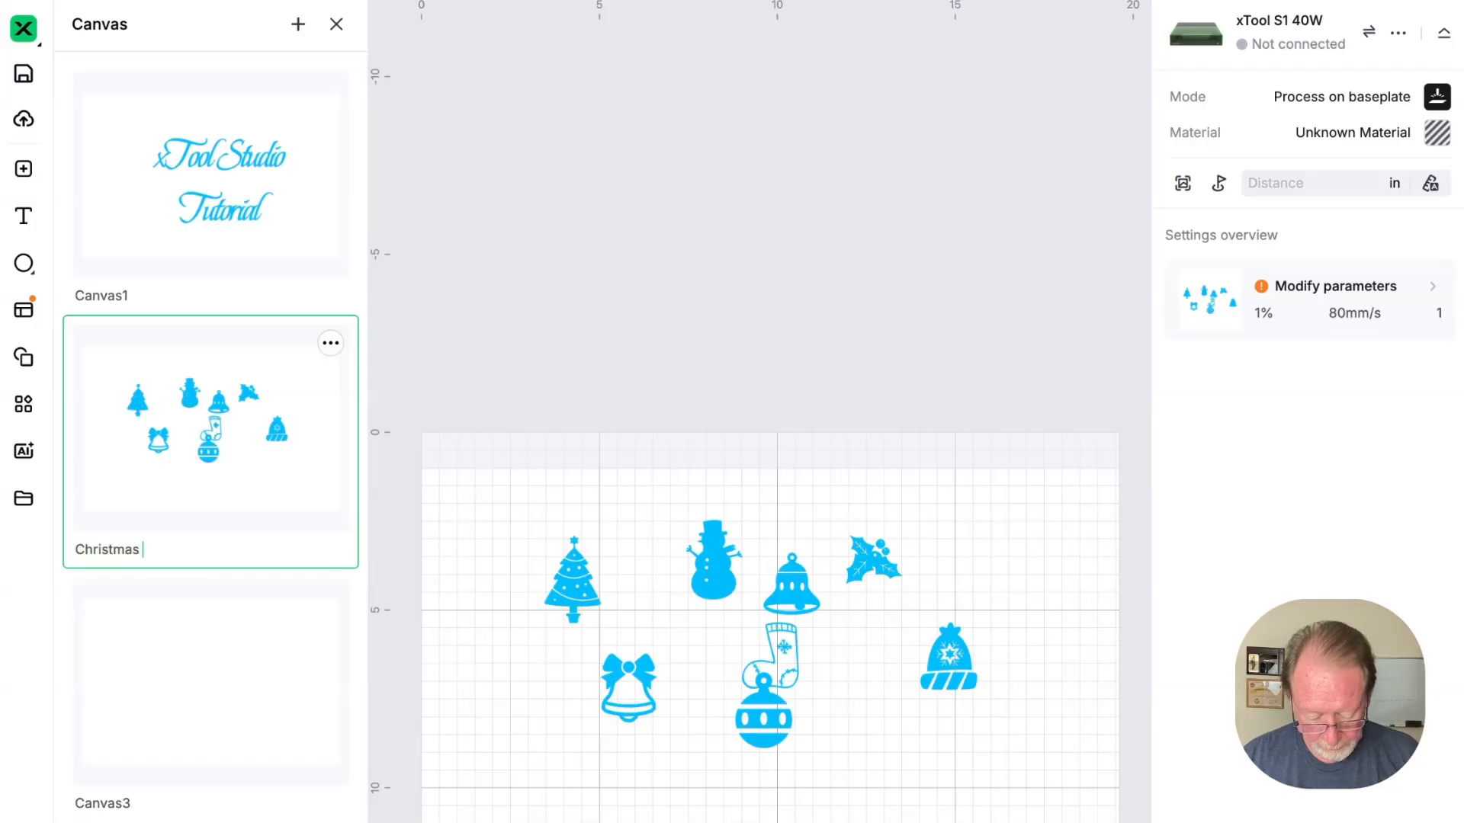
pyautogui.write(' Stuff')
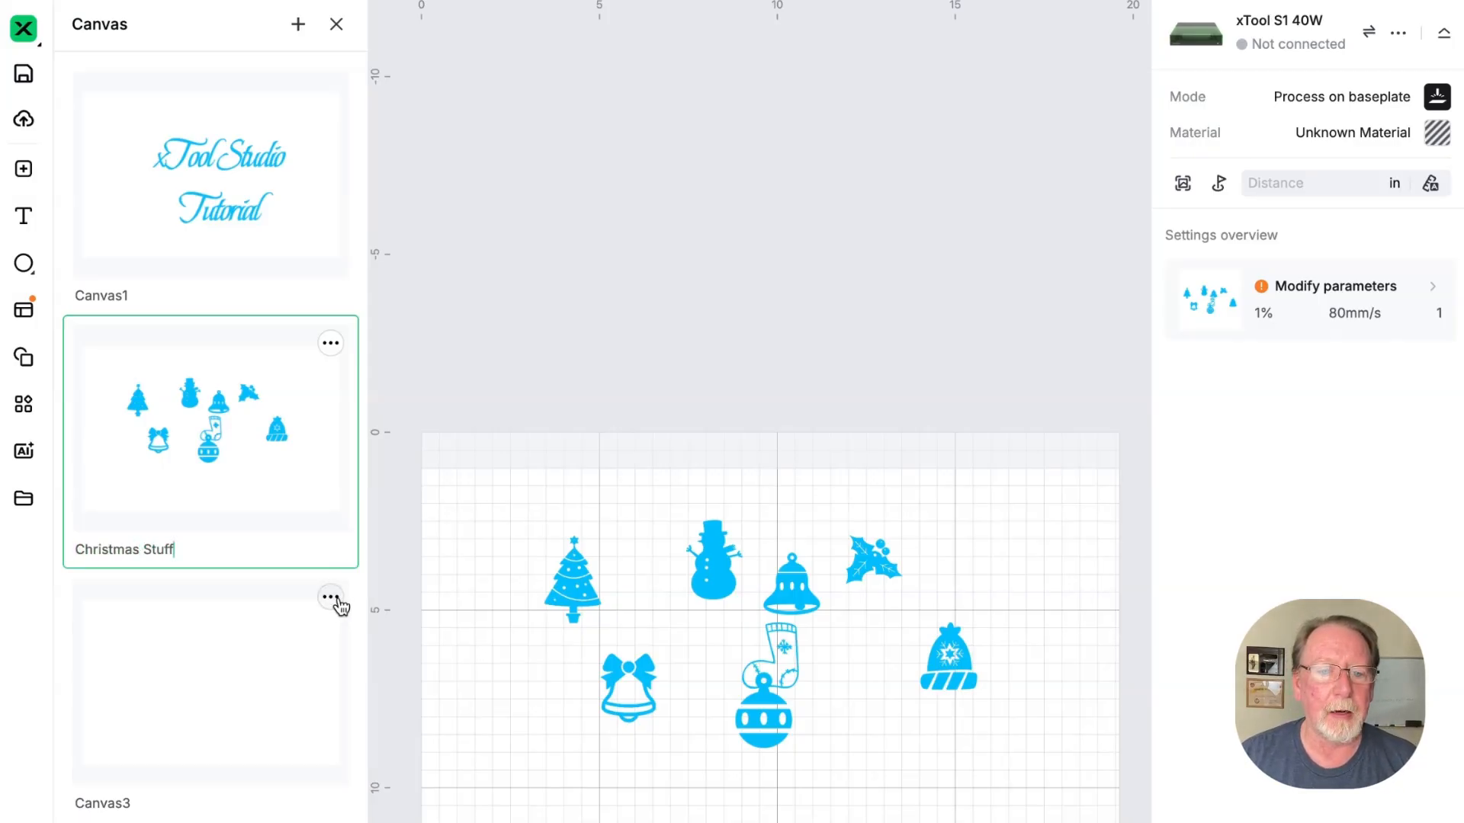
# Delete the blank Canvas3 from the project
pyautogui.click(333, 599)
pyautogui.click(273, 681)
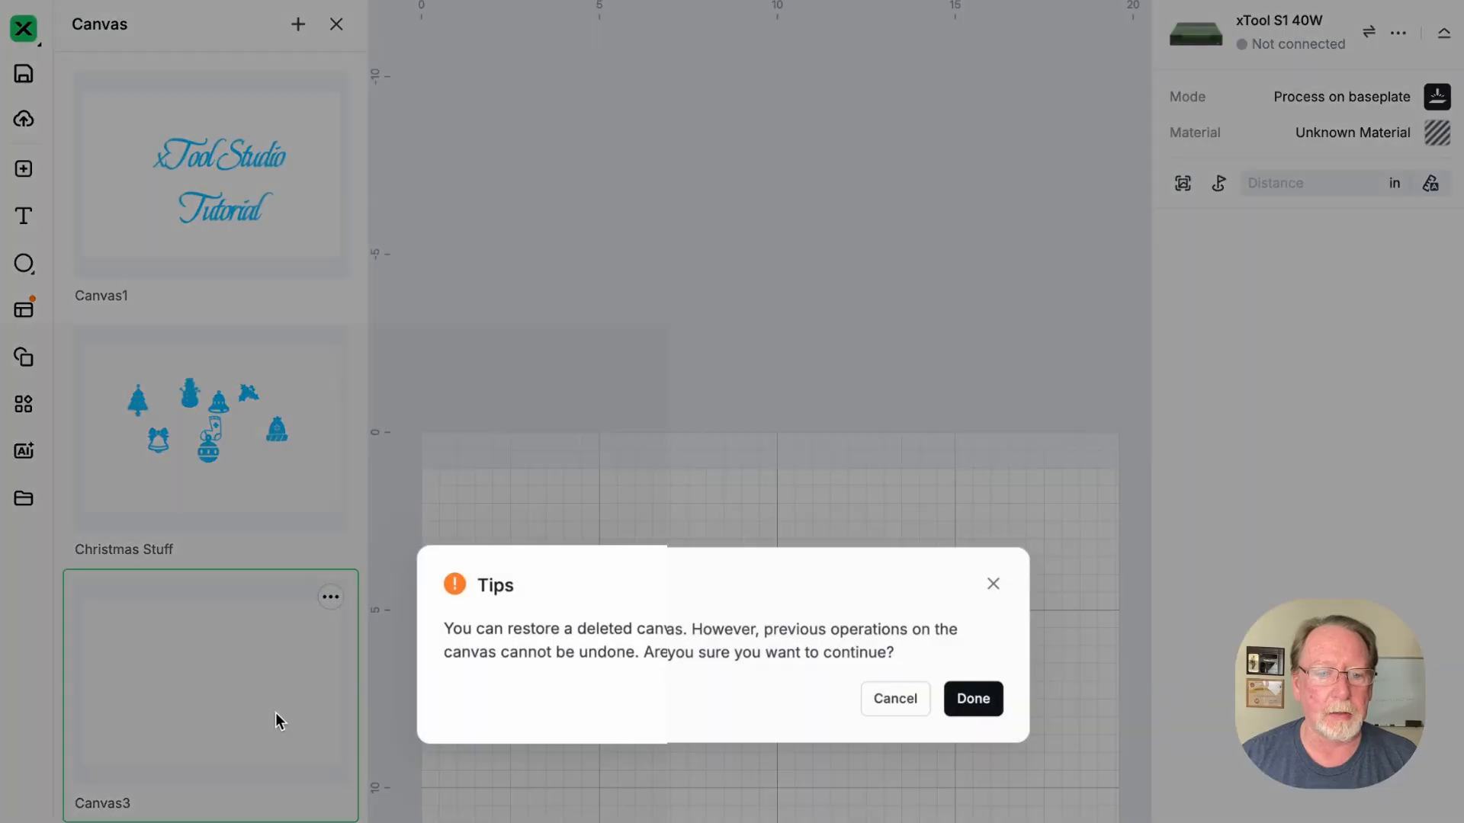
pyautogui.click(988, 699)
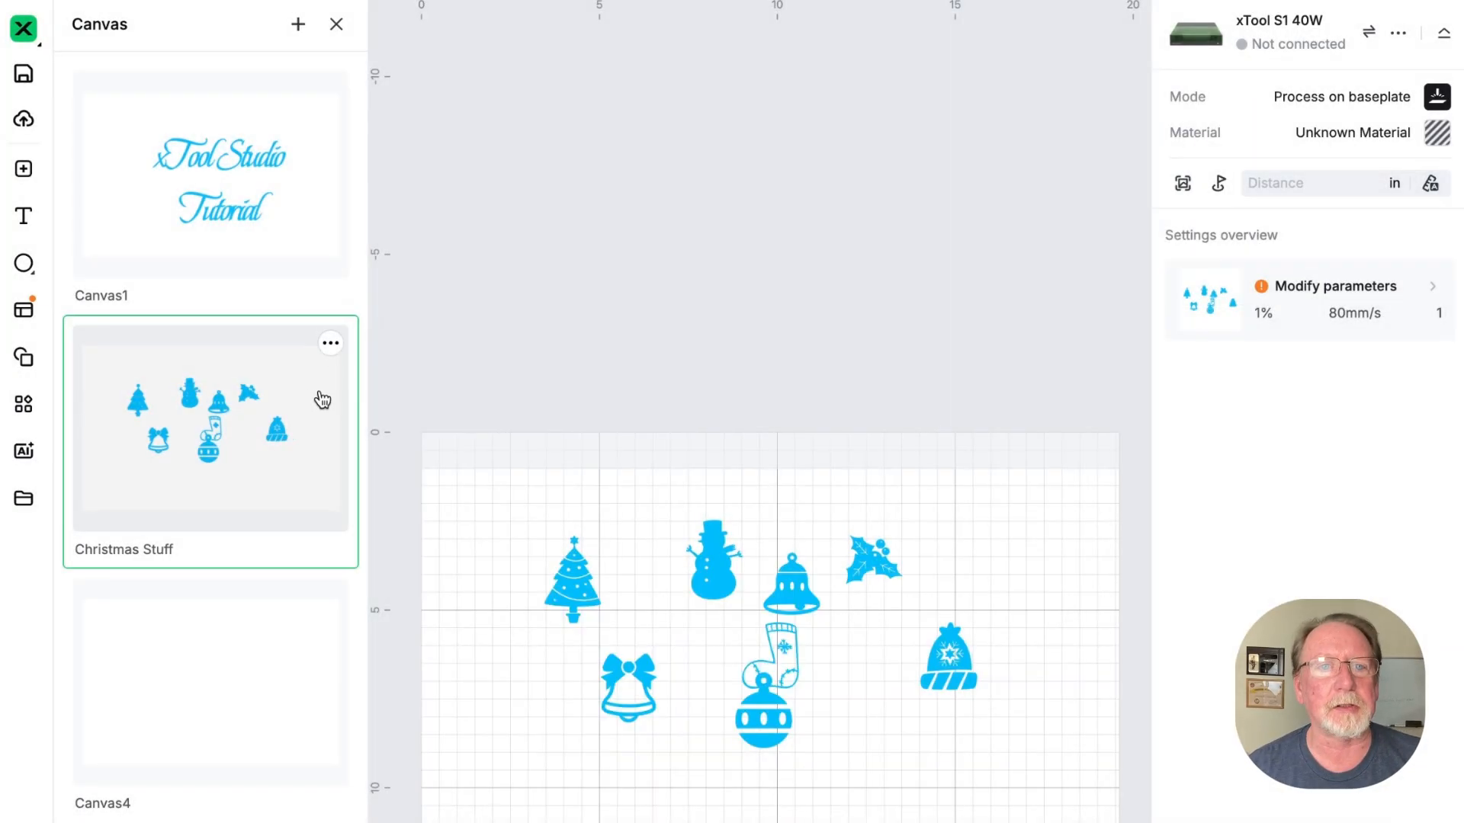
# Close the canvas list and move the bow-topped bell to a spot between the Christmas tree and the stocking
pyautogui.click(336, 24)
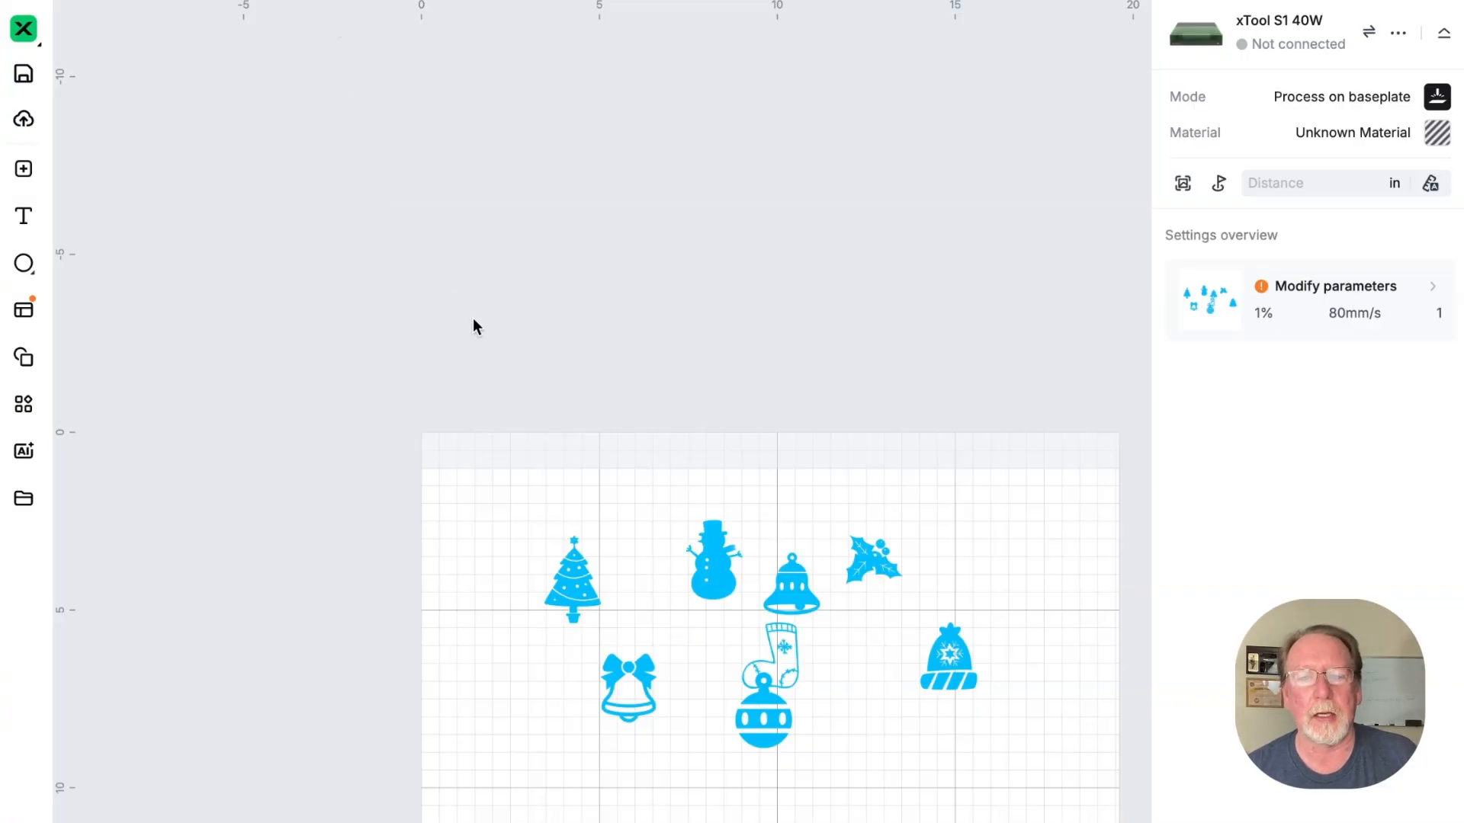
pyautogui.moveTo(626, 693); pyautogui.dragTo(544, 744)
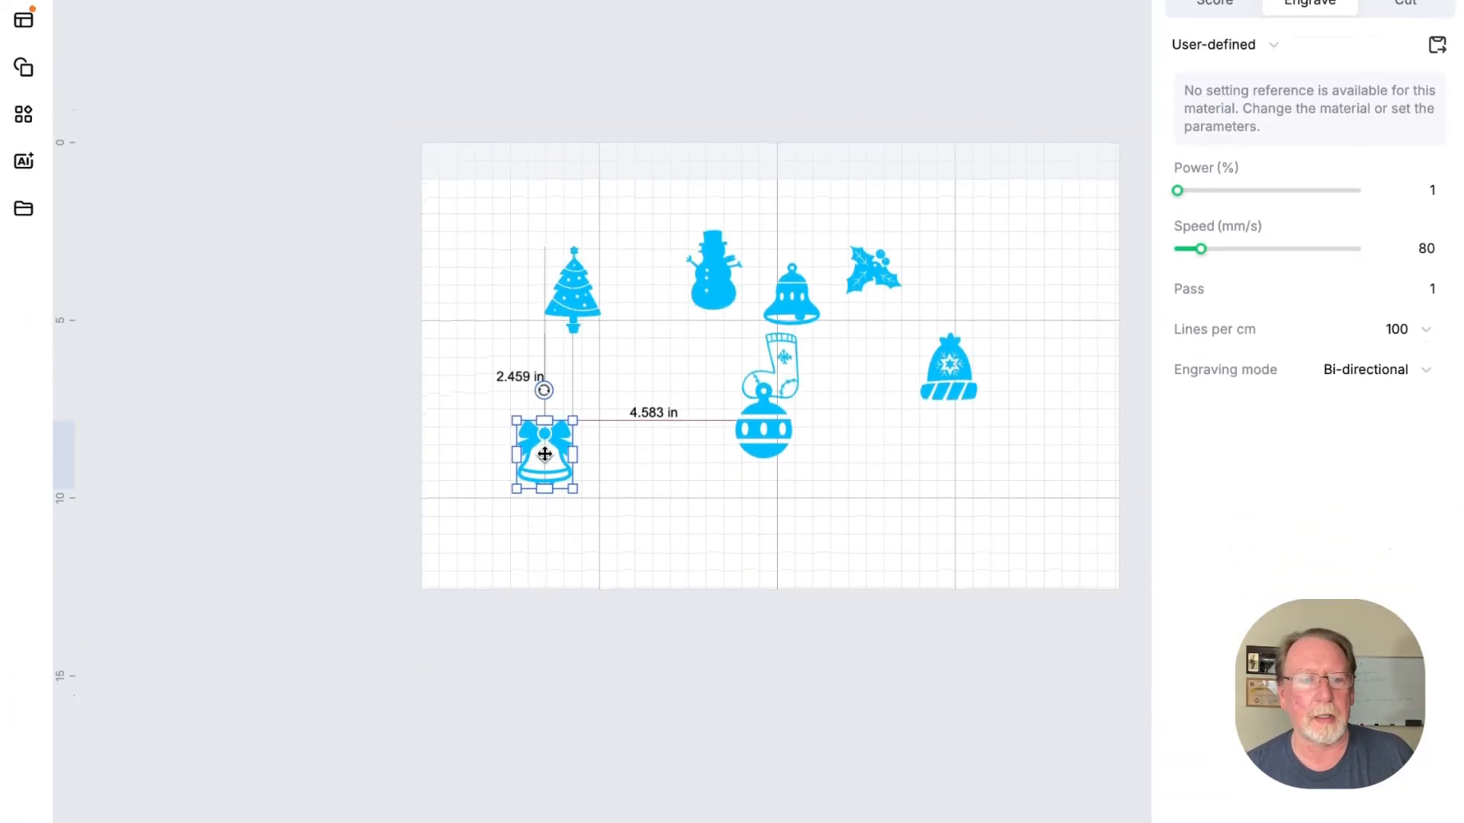
pyautogui.moveTo(544, 455); pyautogui.dragTo(639, 398)
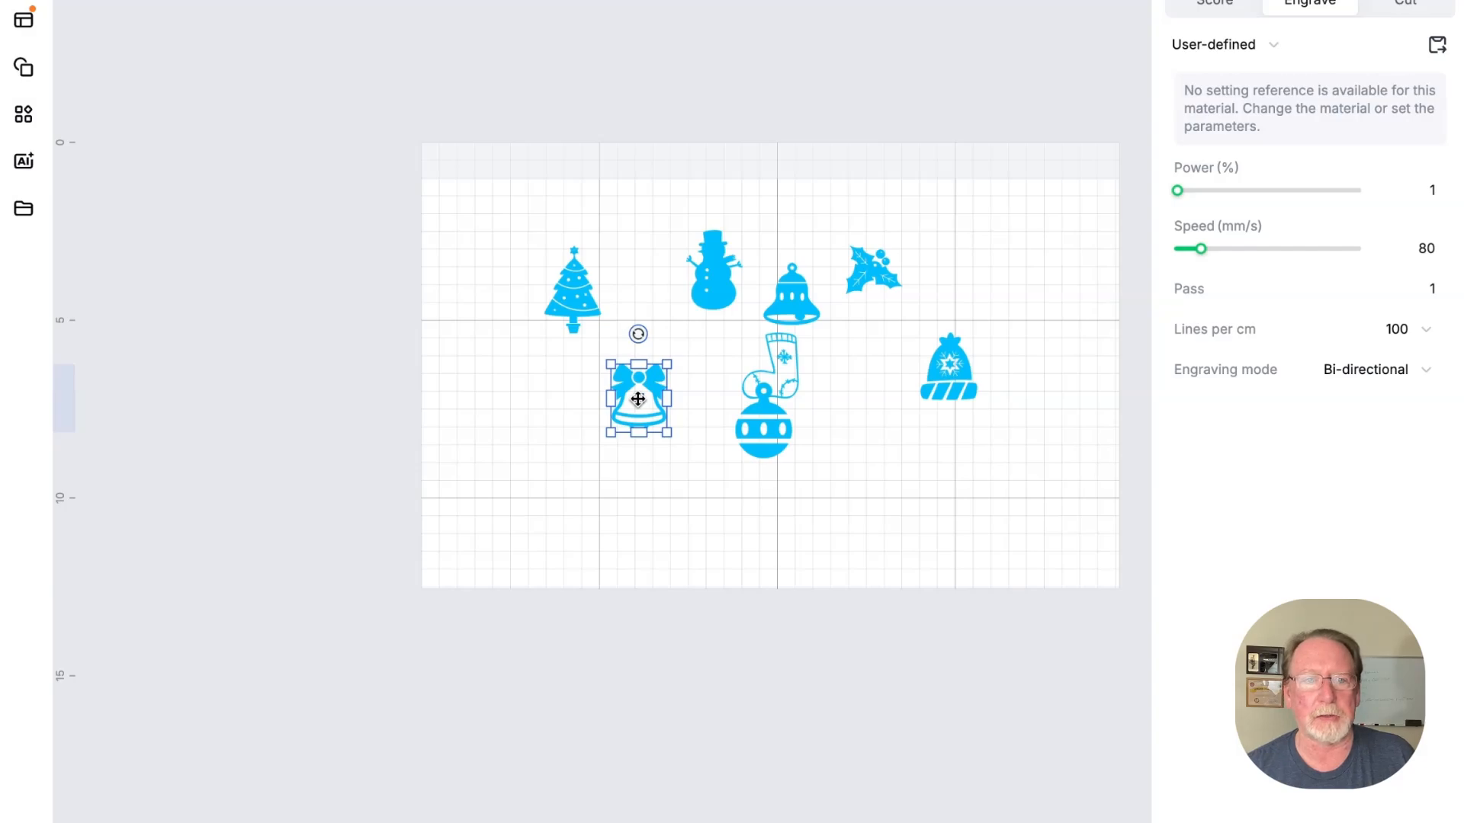
# Switch to the blank Canvas4 and insert the teardrop shape from the Basic elements
pyautogui.click(23, 19)
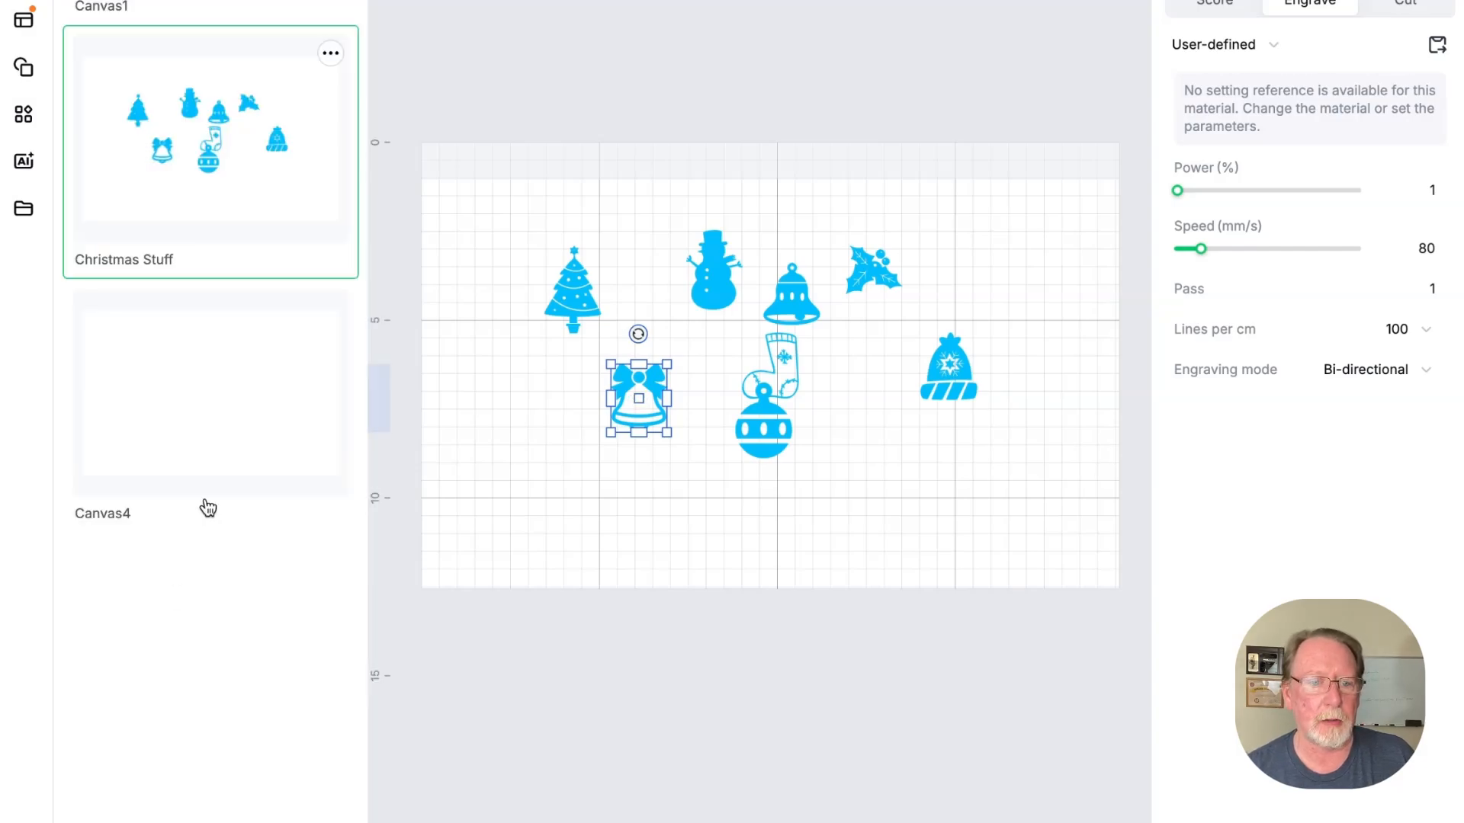
pyautogui.click(261, 406)
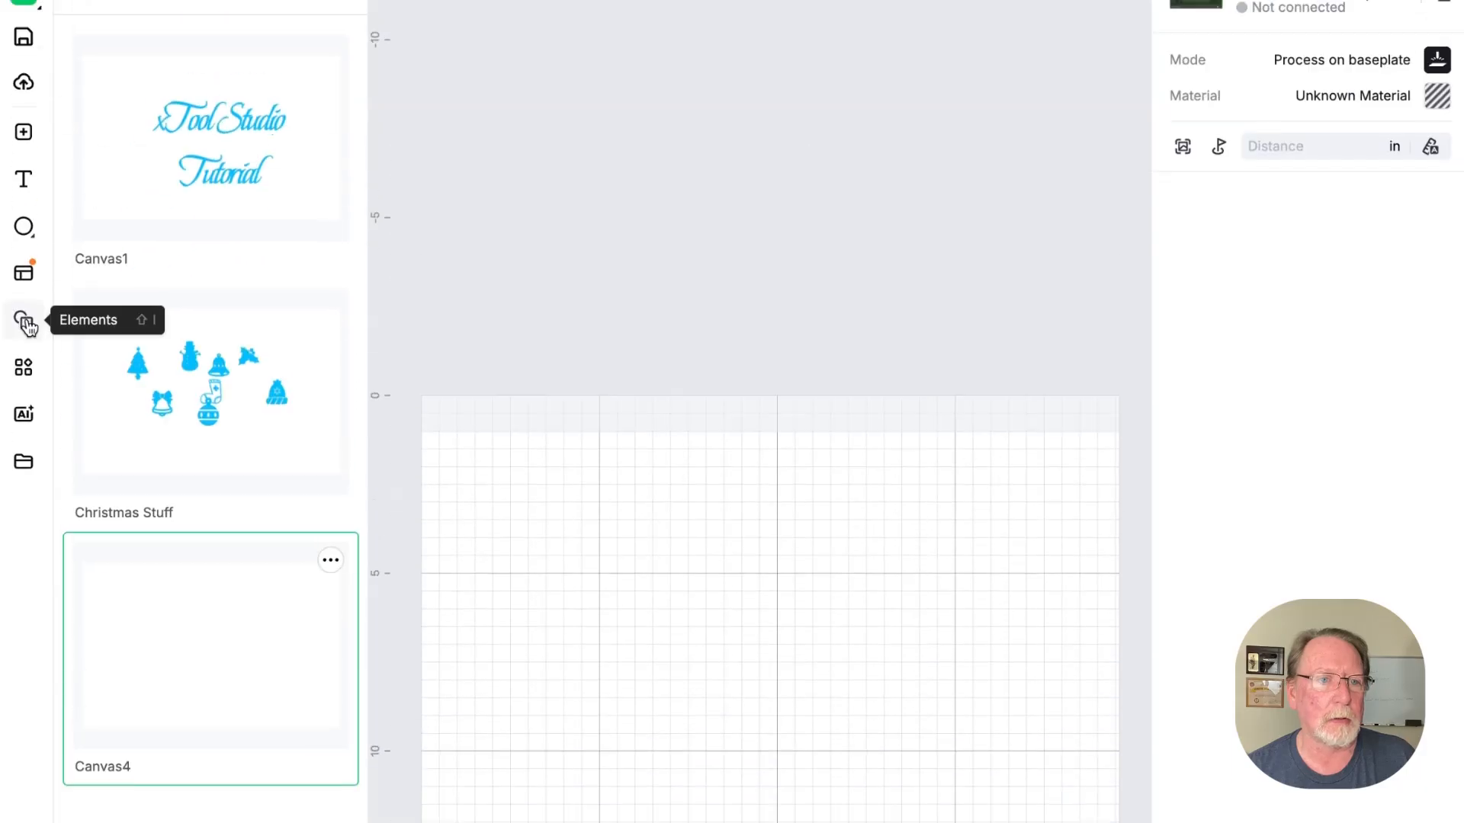
pyautogui.click(25, 71)
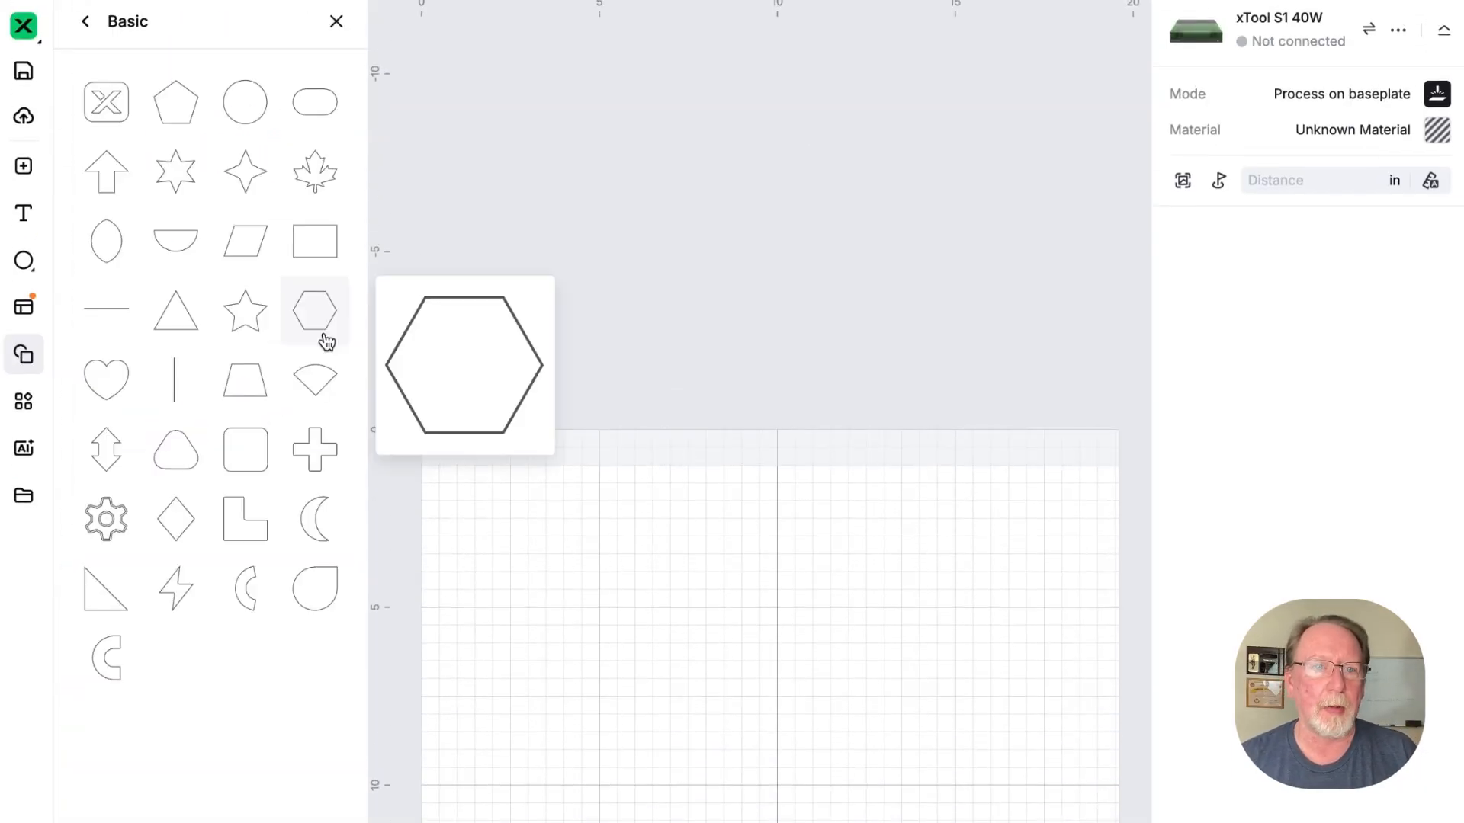
pyautogui.click(329, 592)
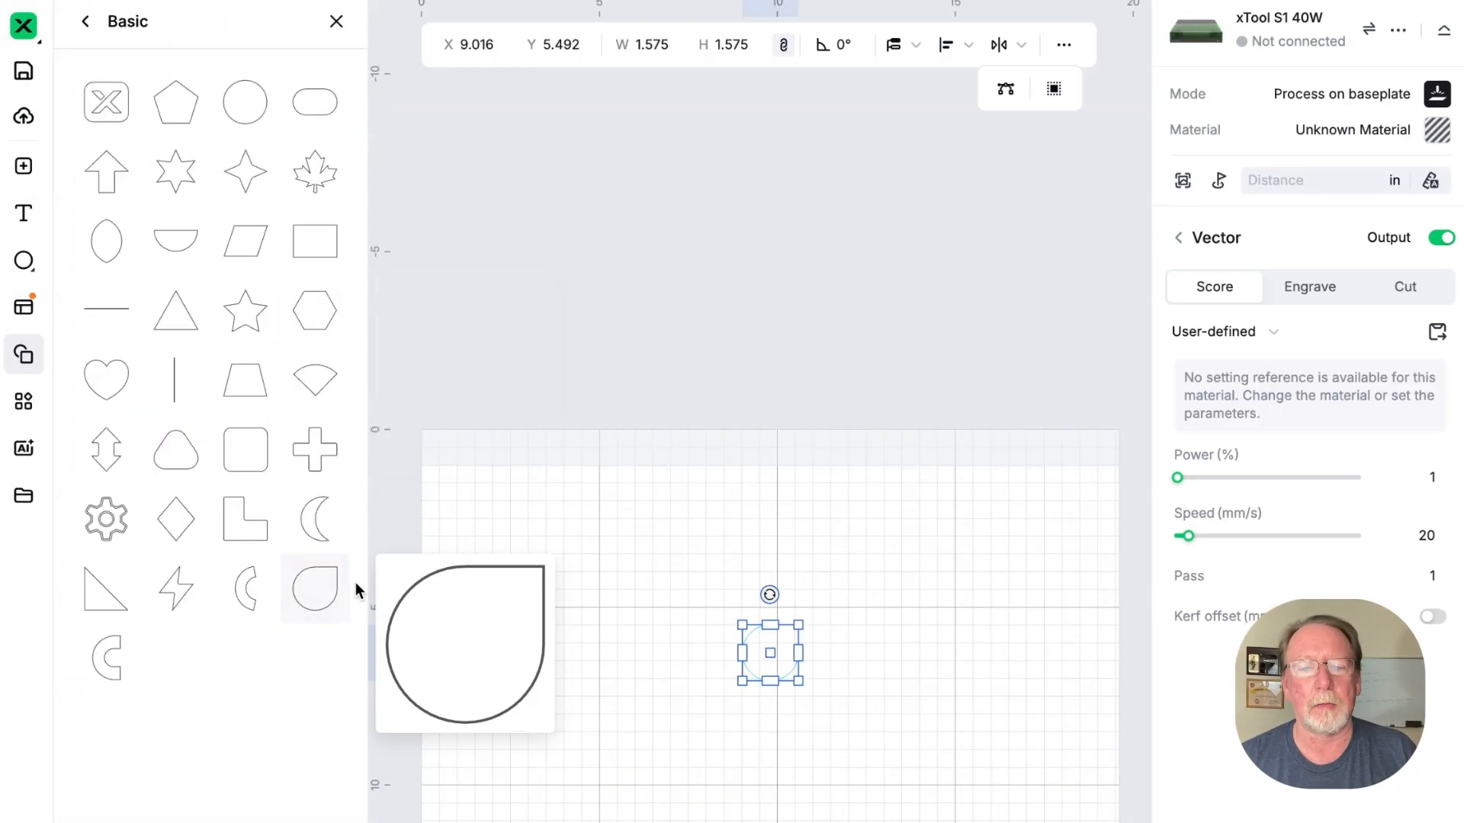
pyautogui.click(337, 25)
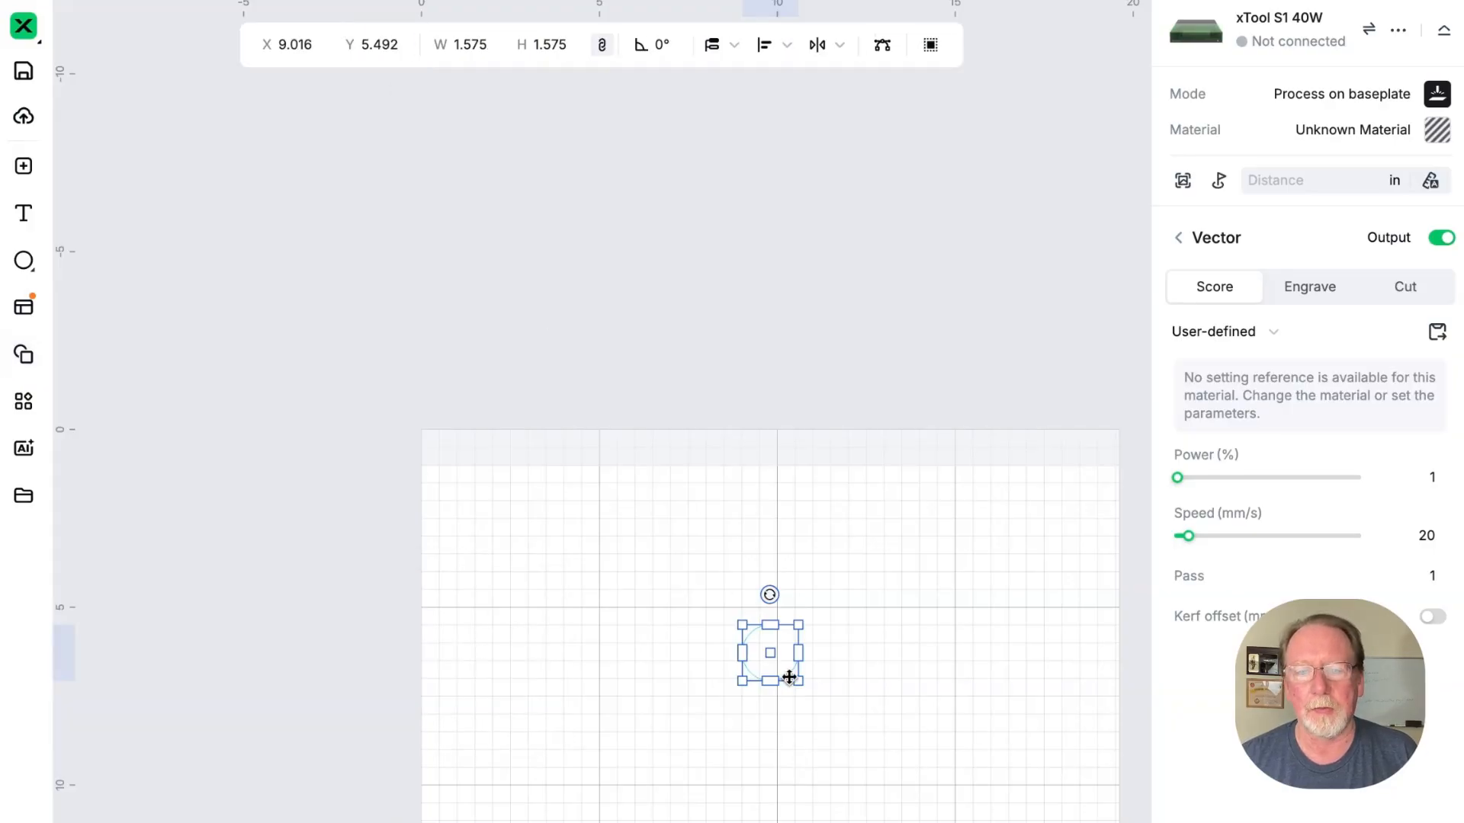
# Set the teardrop to Engrave and resize it proportionally to a height of 0.25 in
pyautogui.click(1321, 292)
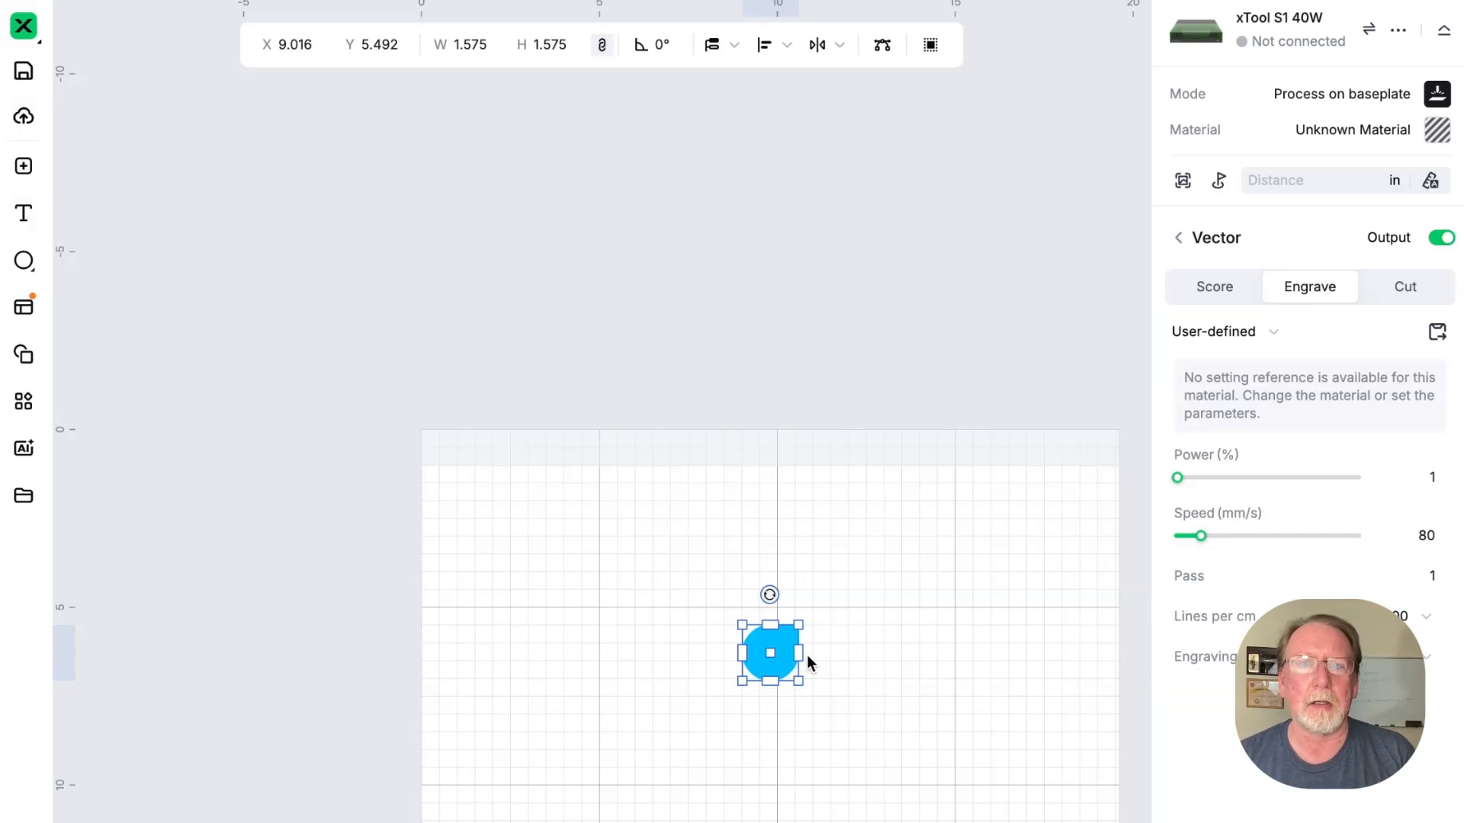
pyautogui.click(564, 50)
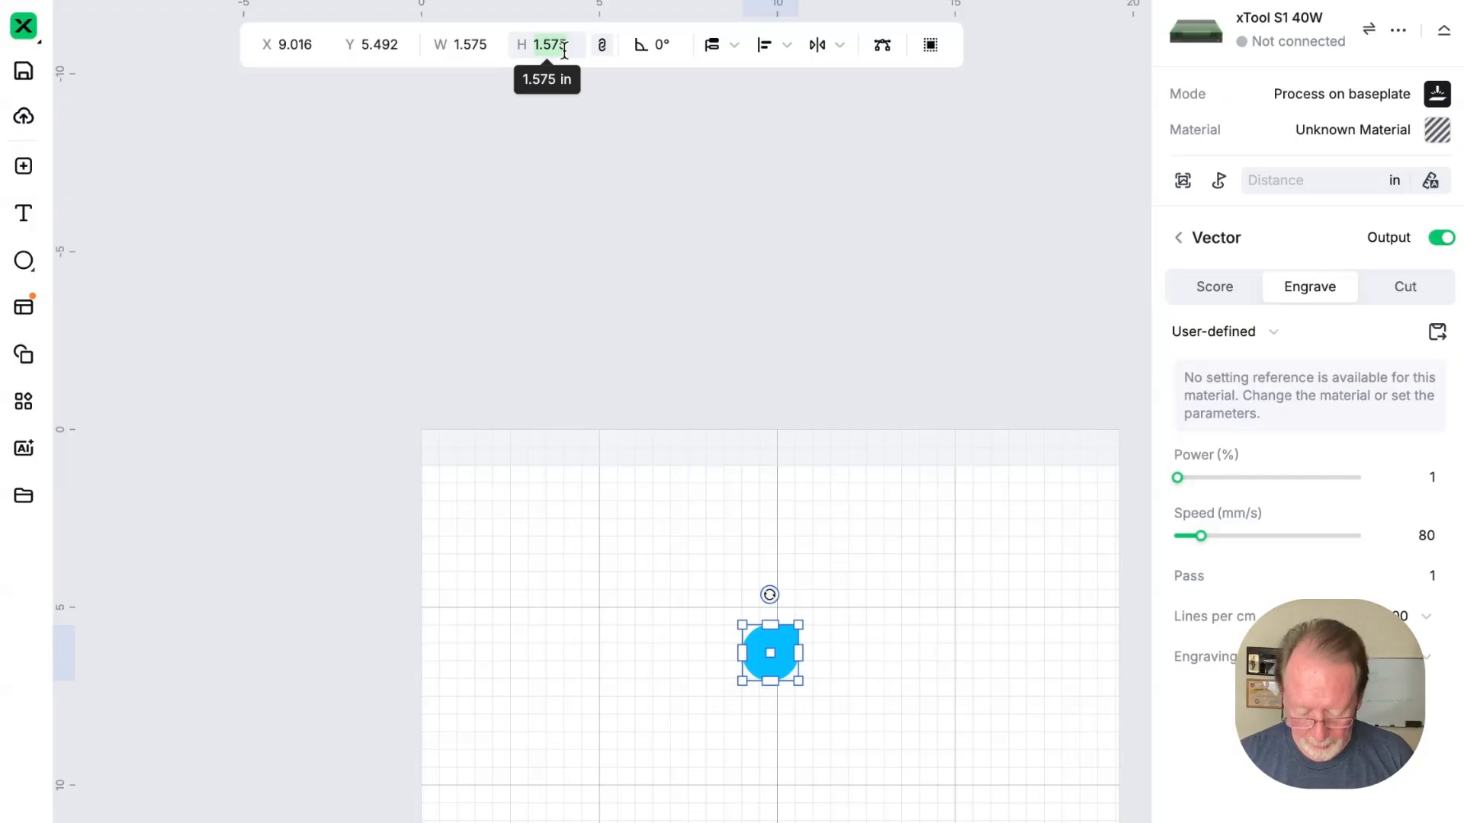
pyautogui.write('.25')
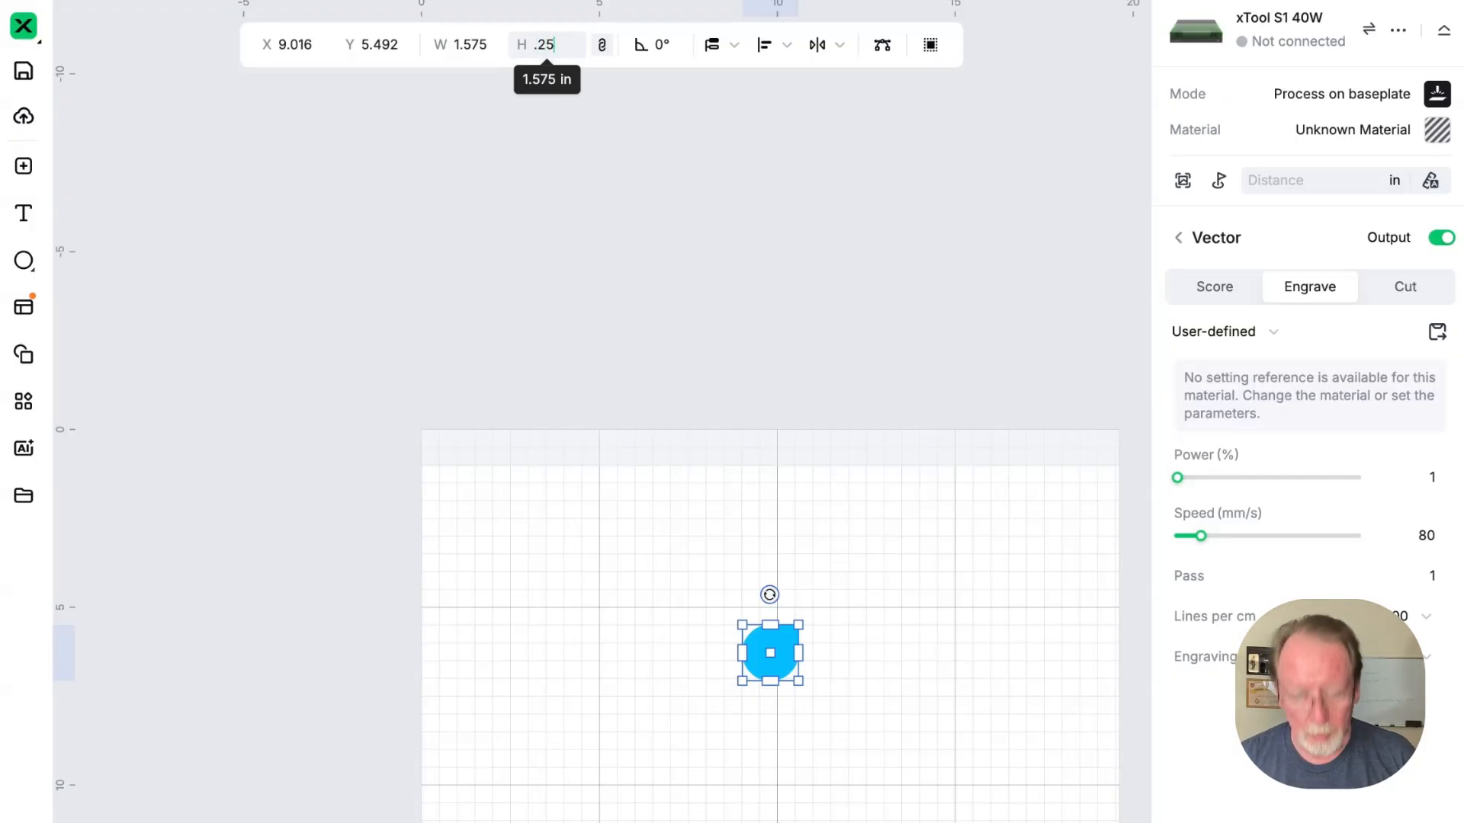
pyautogui.press('Return')
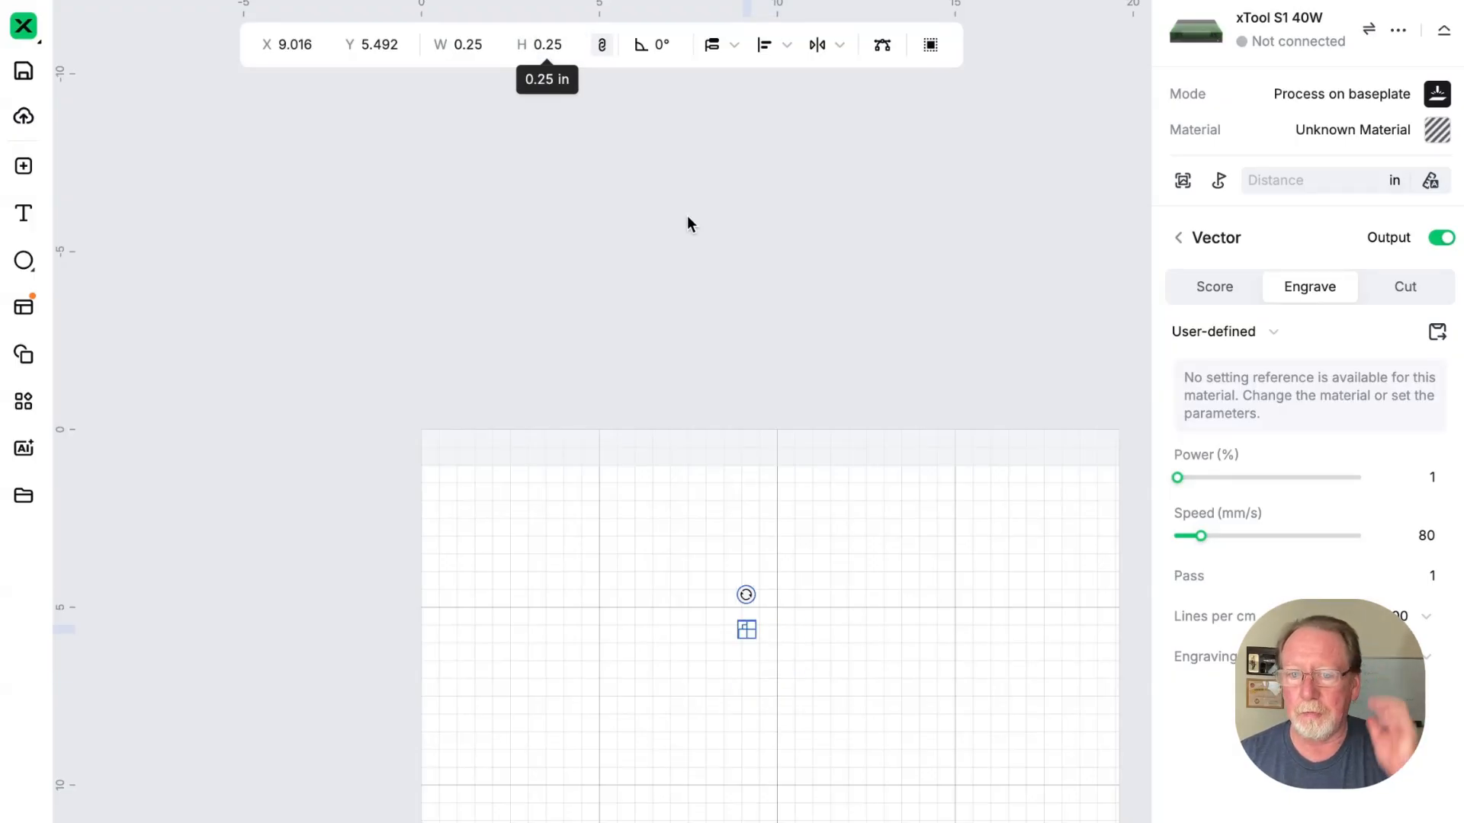
pyautogui.click(840, 532)
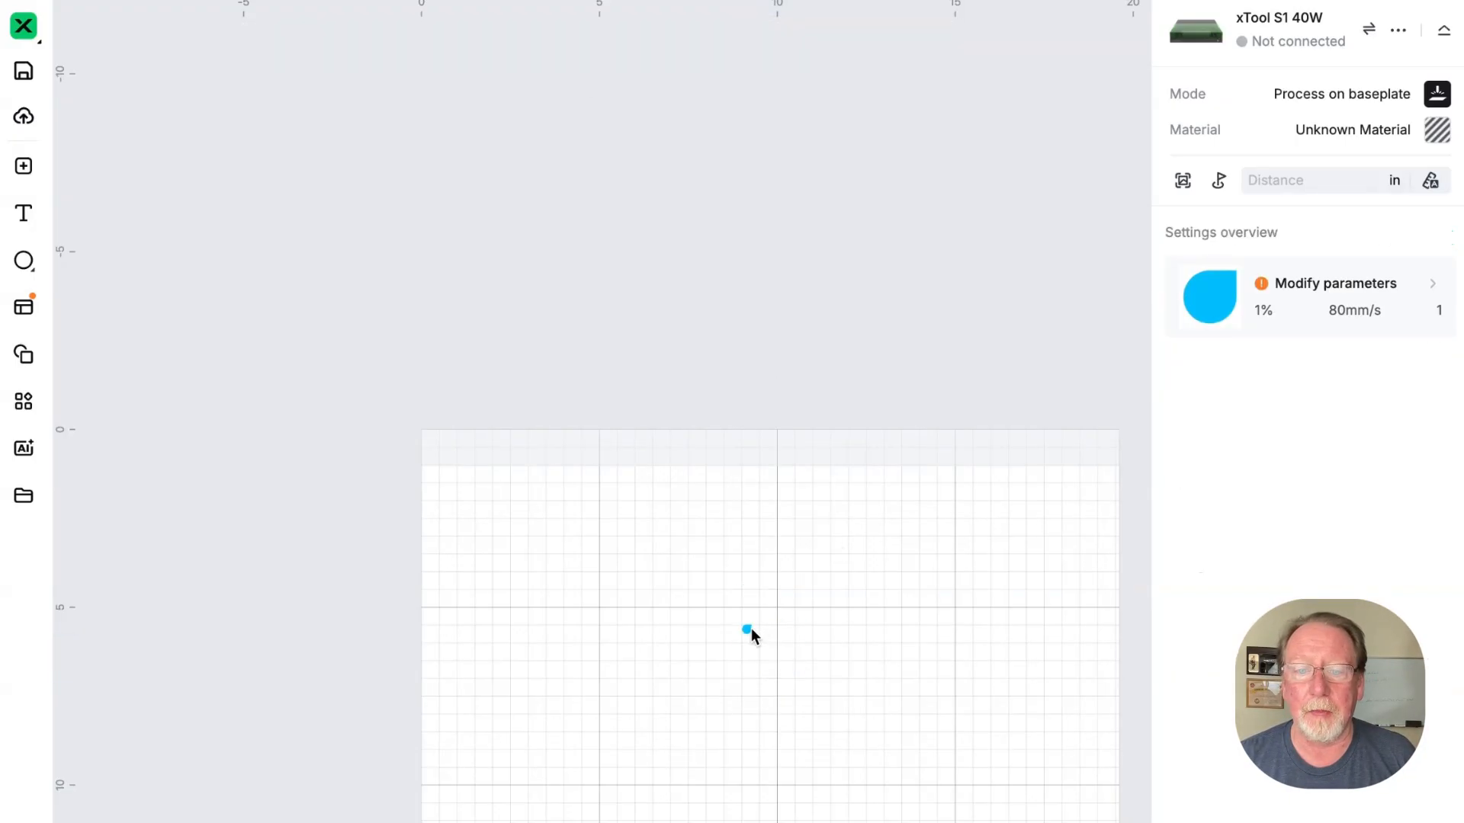
# Move the small teardrop up and left on the canvas to about X 6.274 in, Y 4.562 in
pyautogui.moveTo(748, 631); pyautogui.dragTo(648, 596)
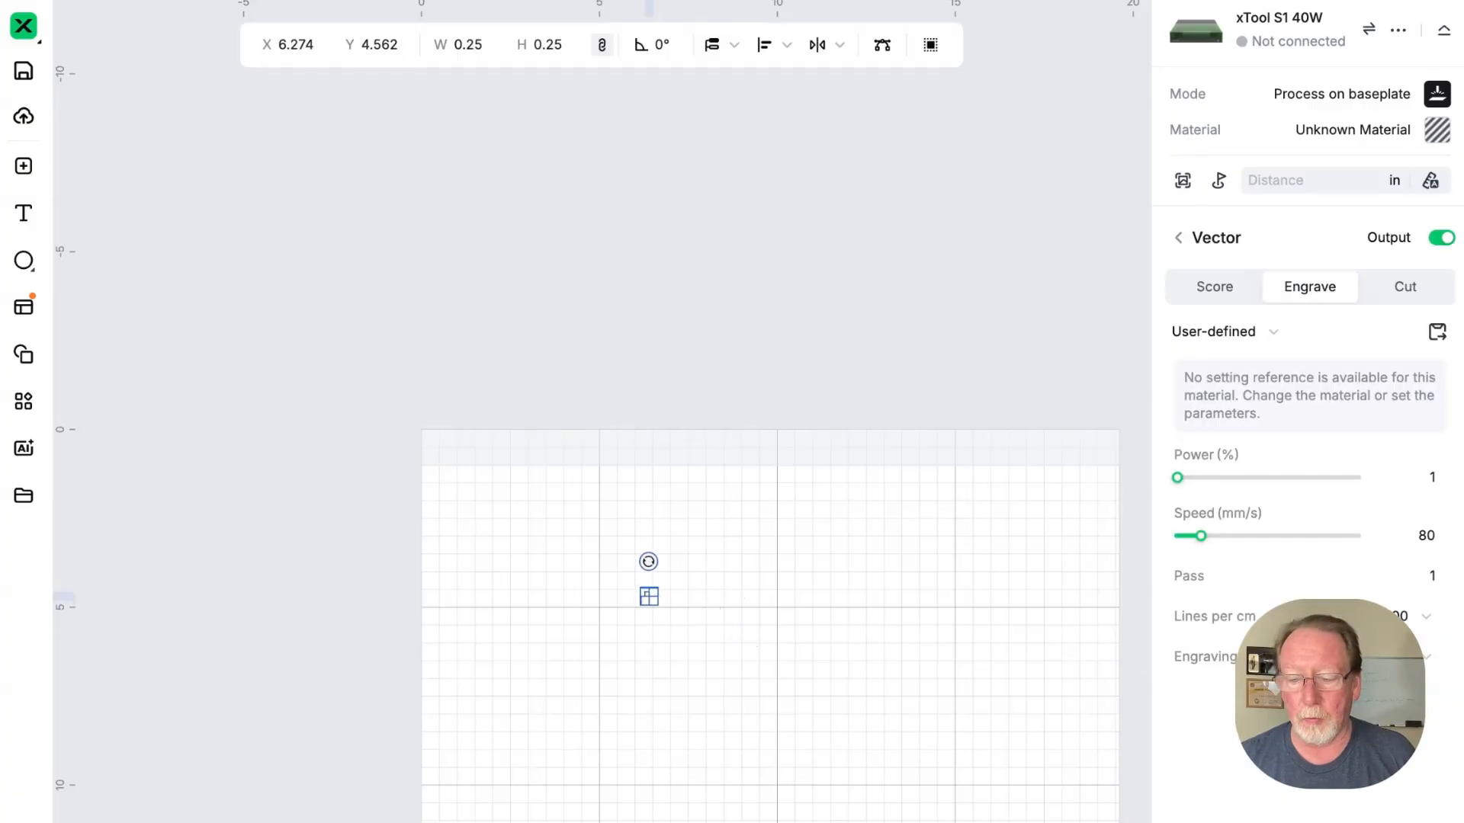
pyautogui.scroll(1, 599, 648)
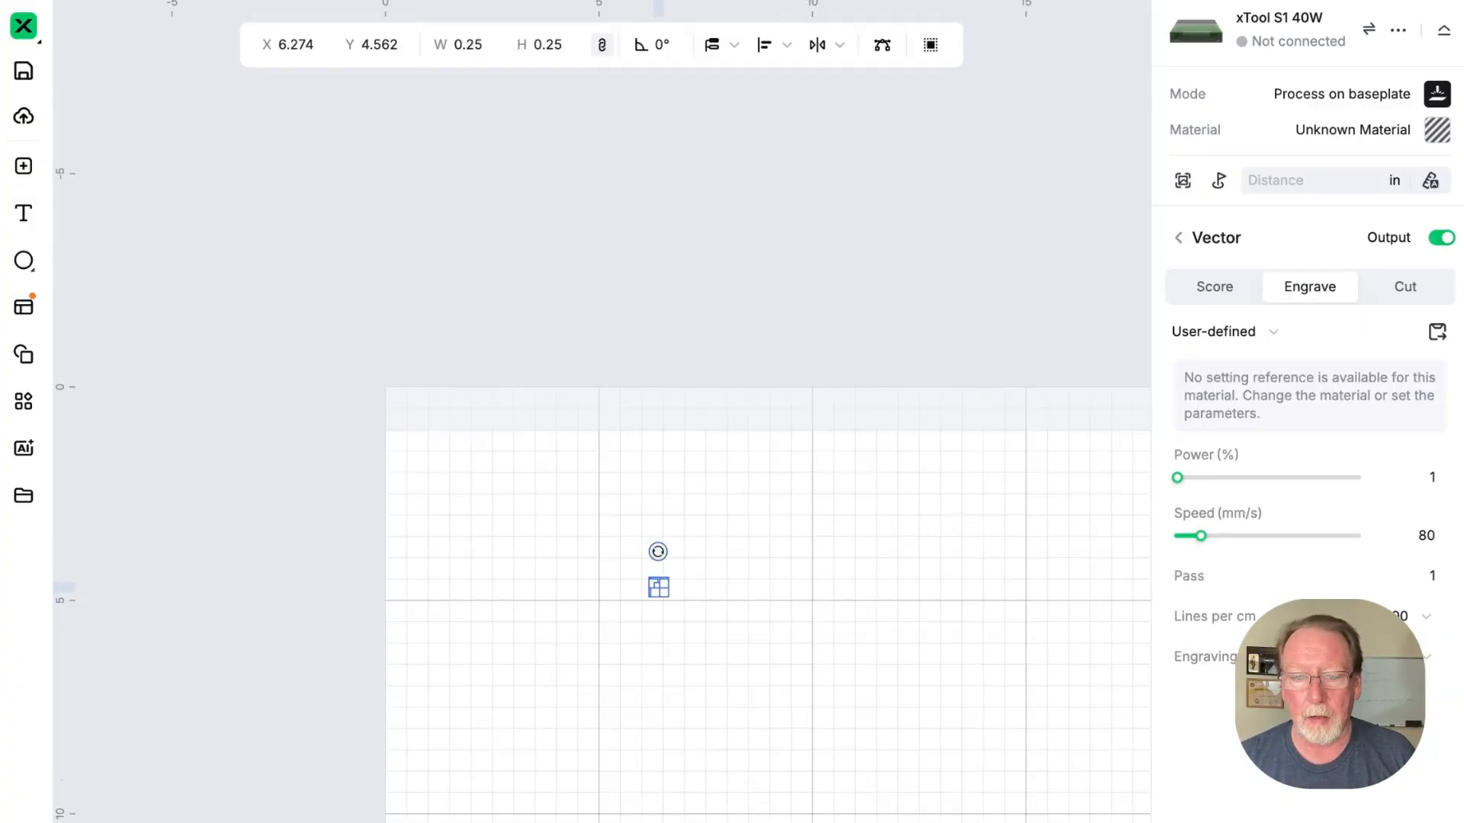
pyautogui.scroll(1, 599, 641)
pyautogui.scroll(1, 598, 640)
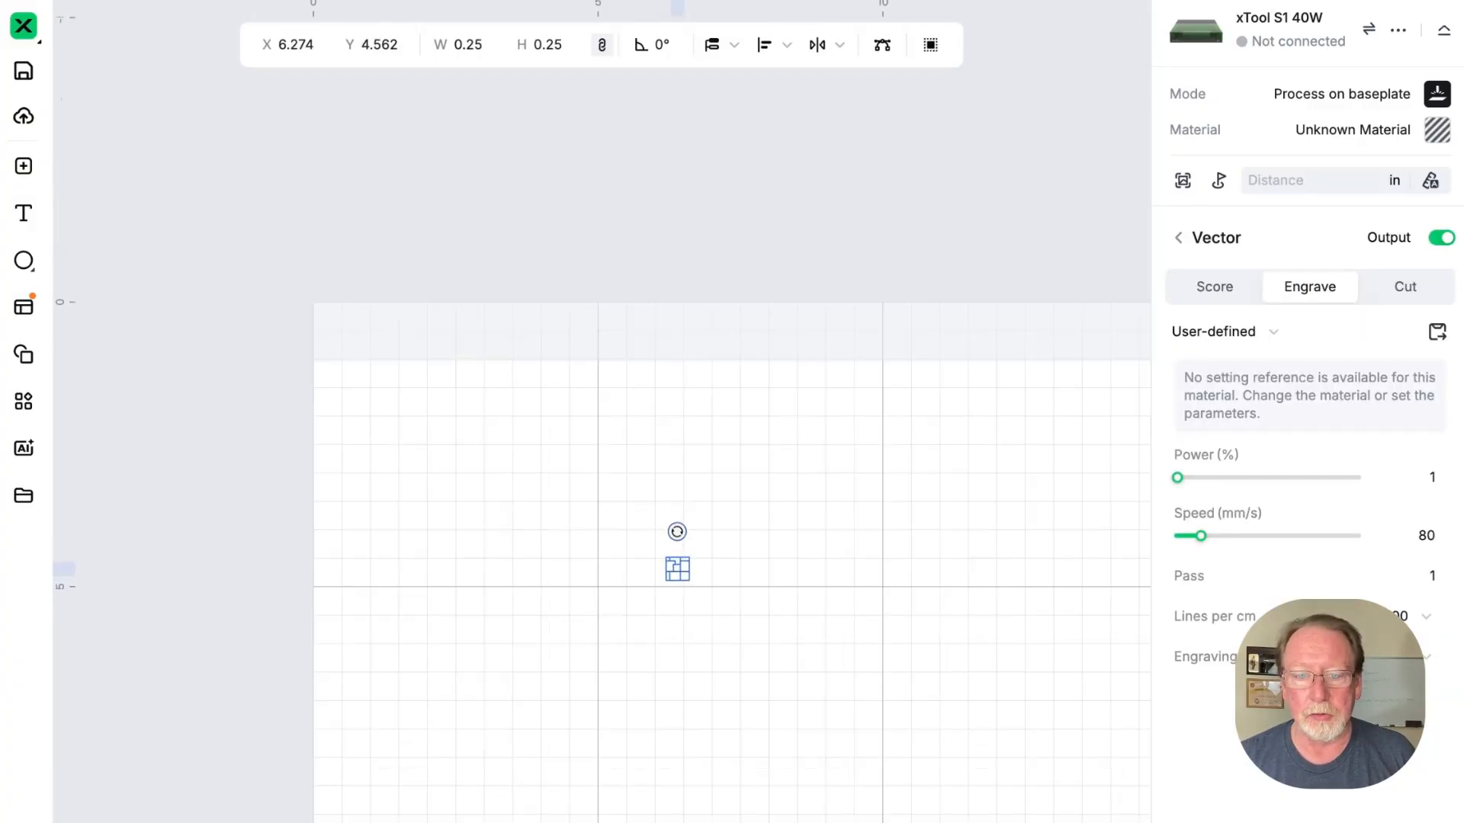
pyautogui.click(874, 820)
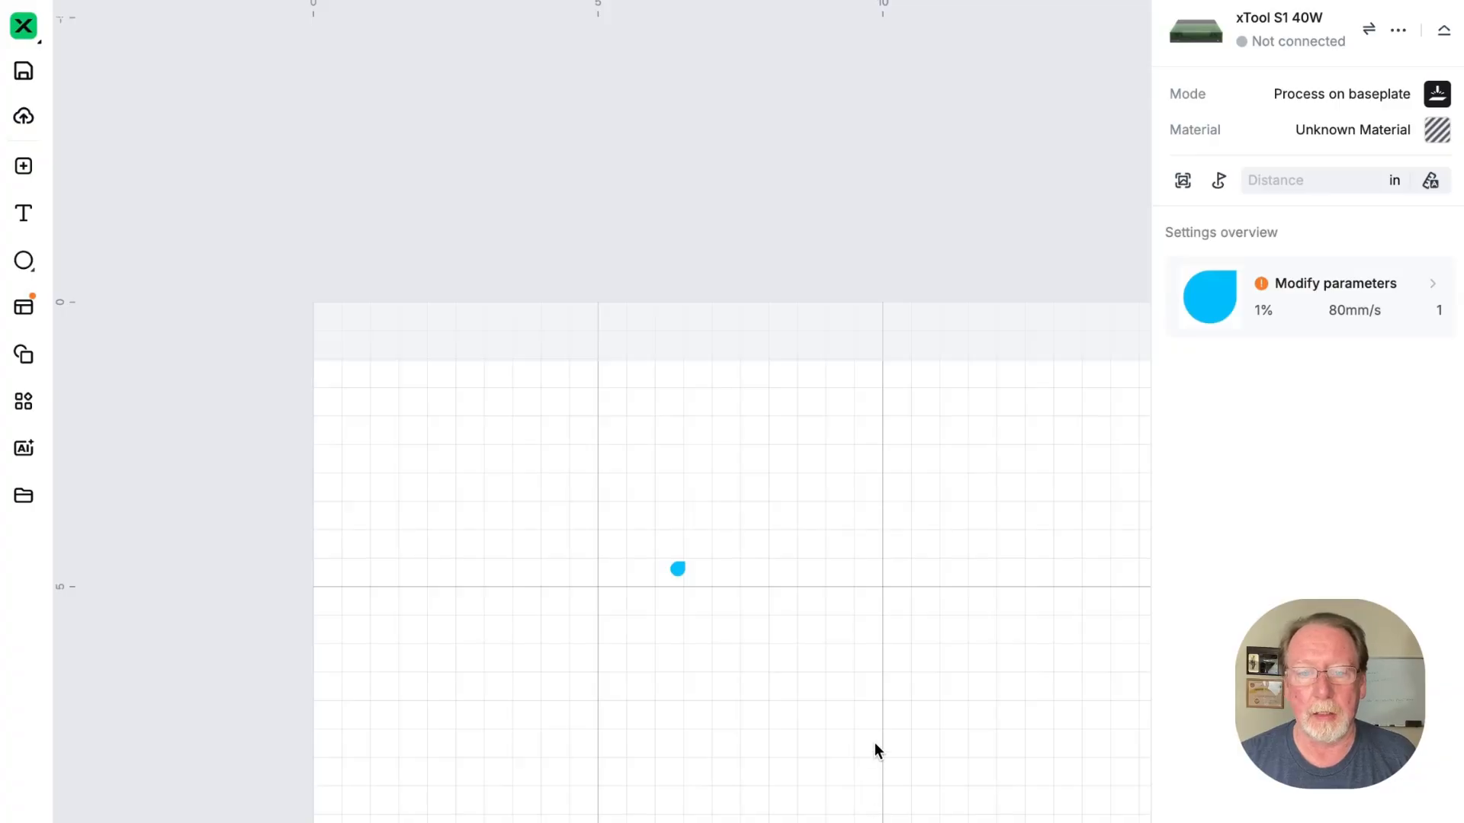
pyautogui.hscroll(4, 813, 753)
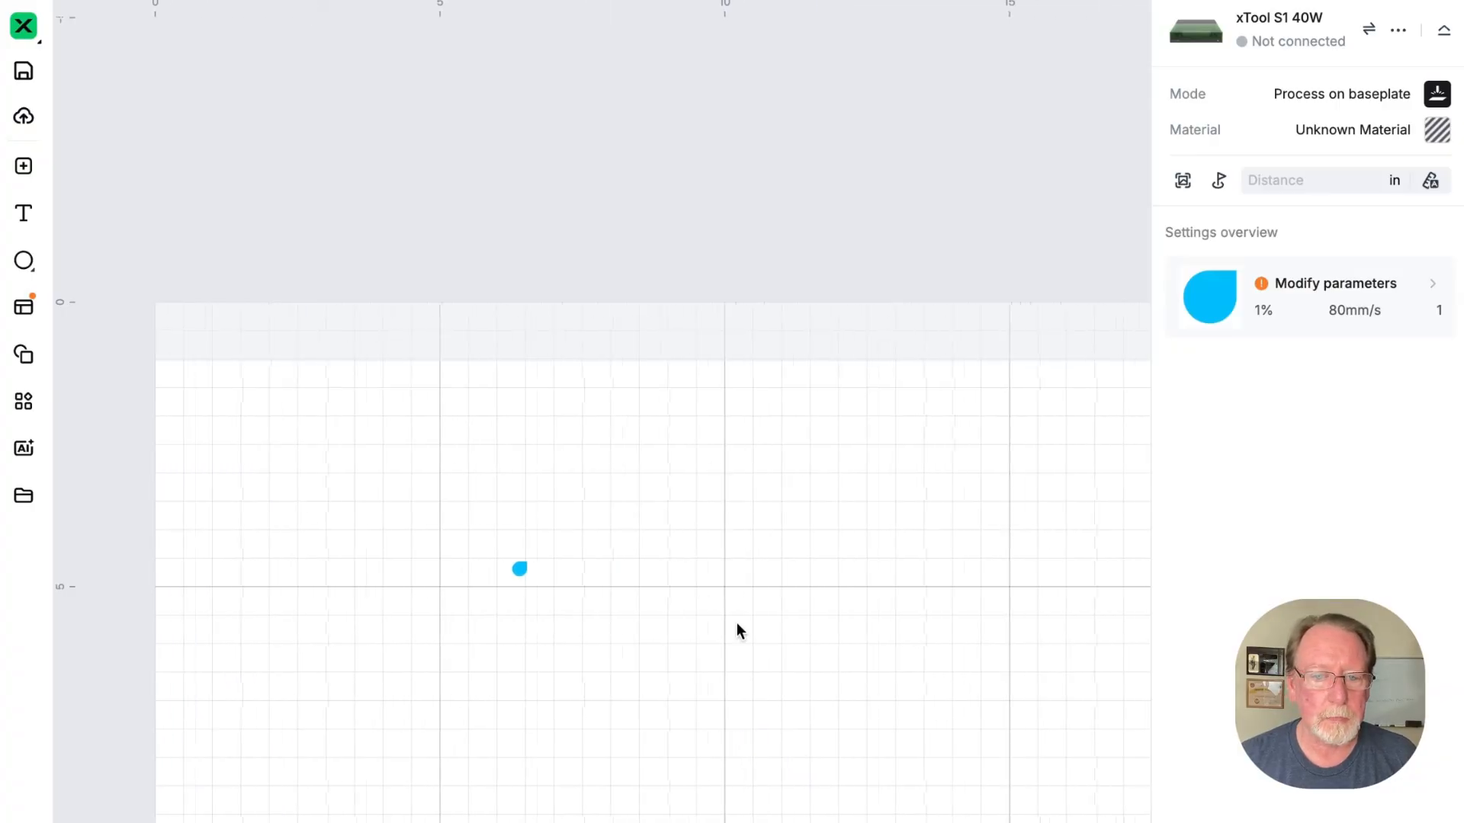
# Start a Material test array from the Applications using the small teardrop as the test shape
pyautogui.click(516, 571)
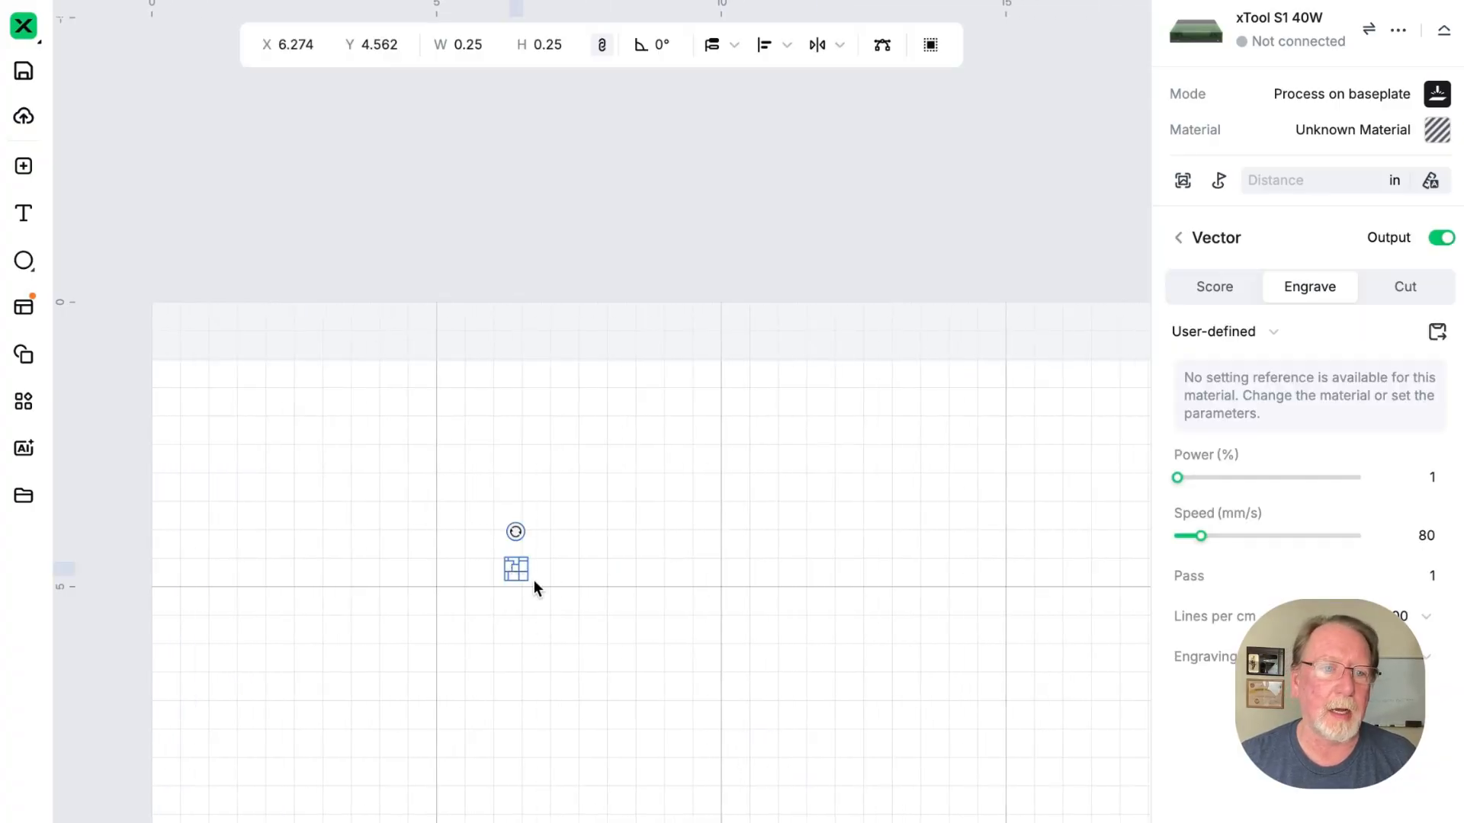
pyautogui.click(35, 403)
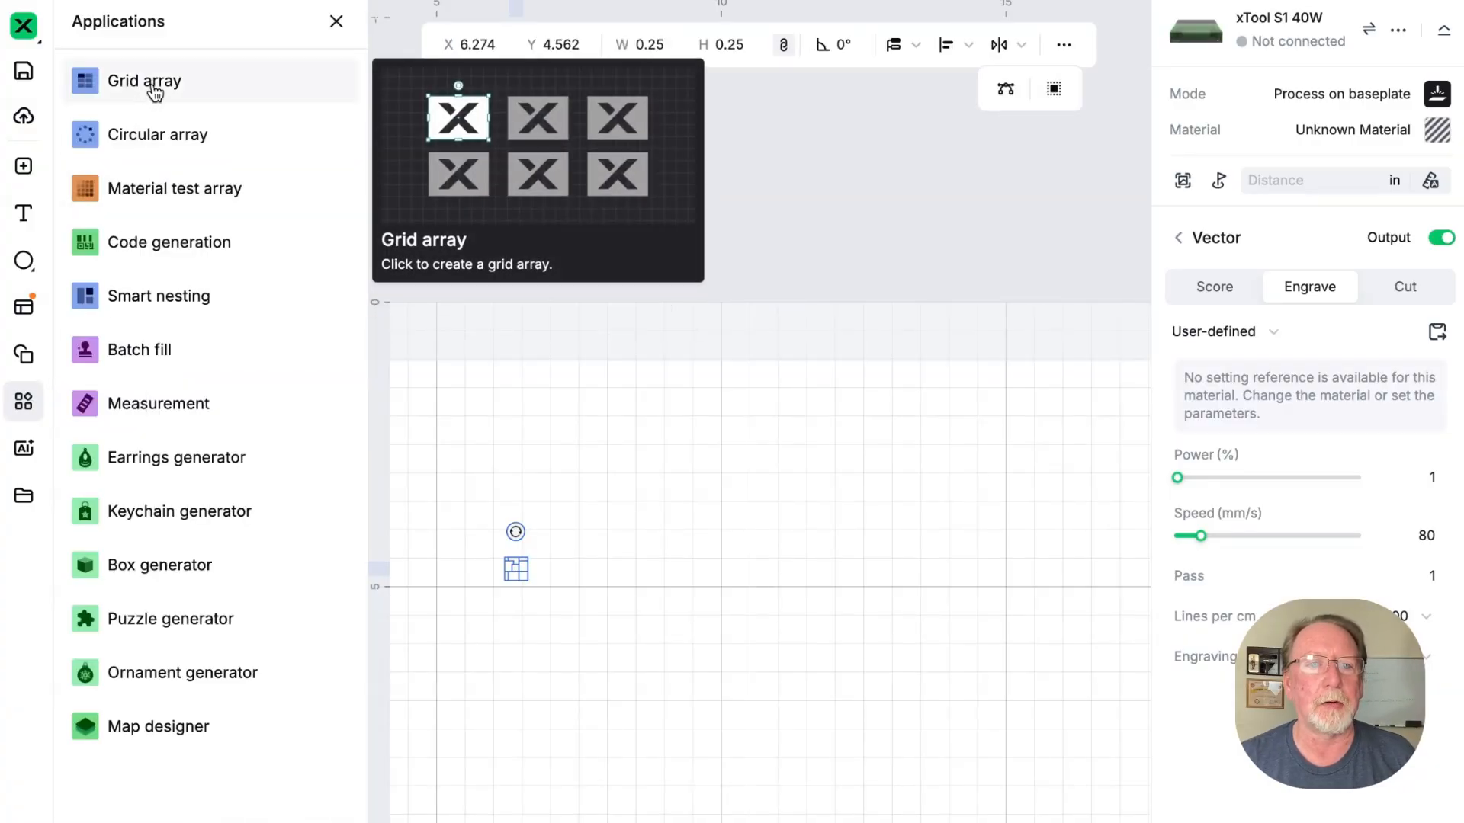
pyautogui.moveTo(164, 196)
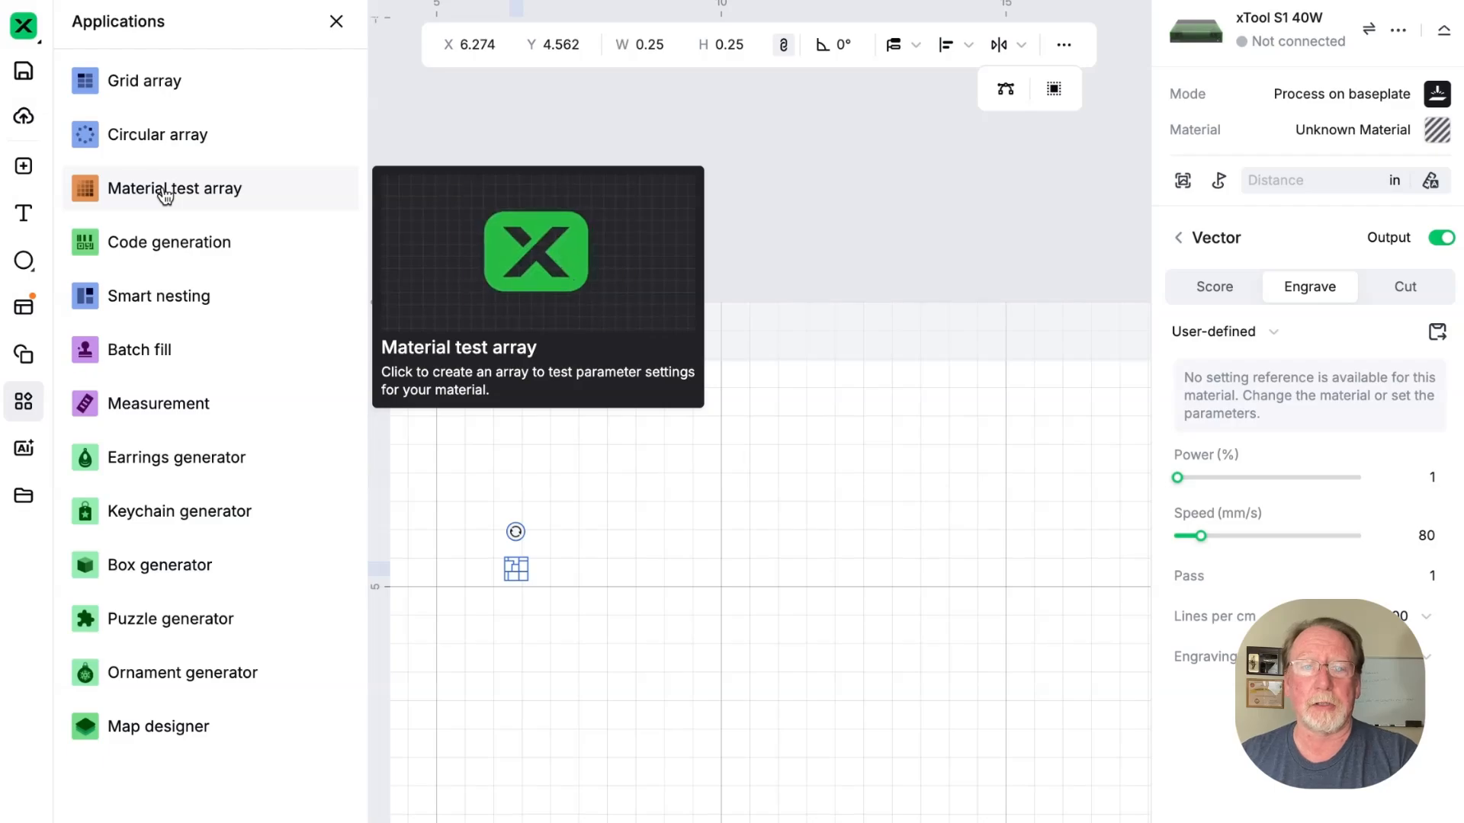
pyautogui.click(164, 191)
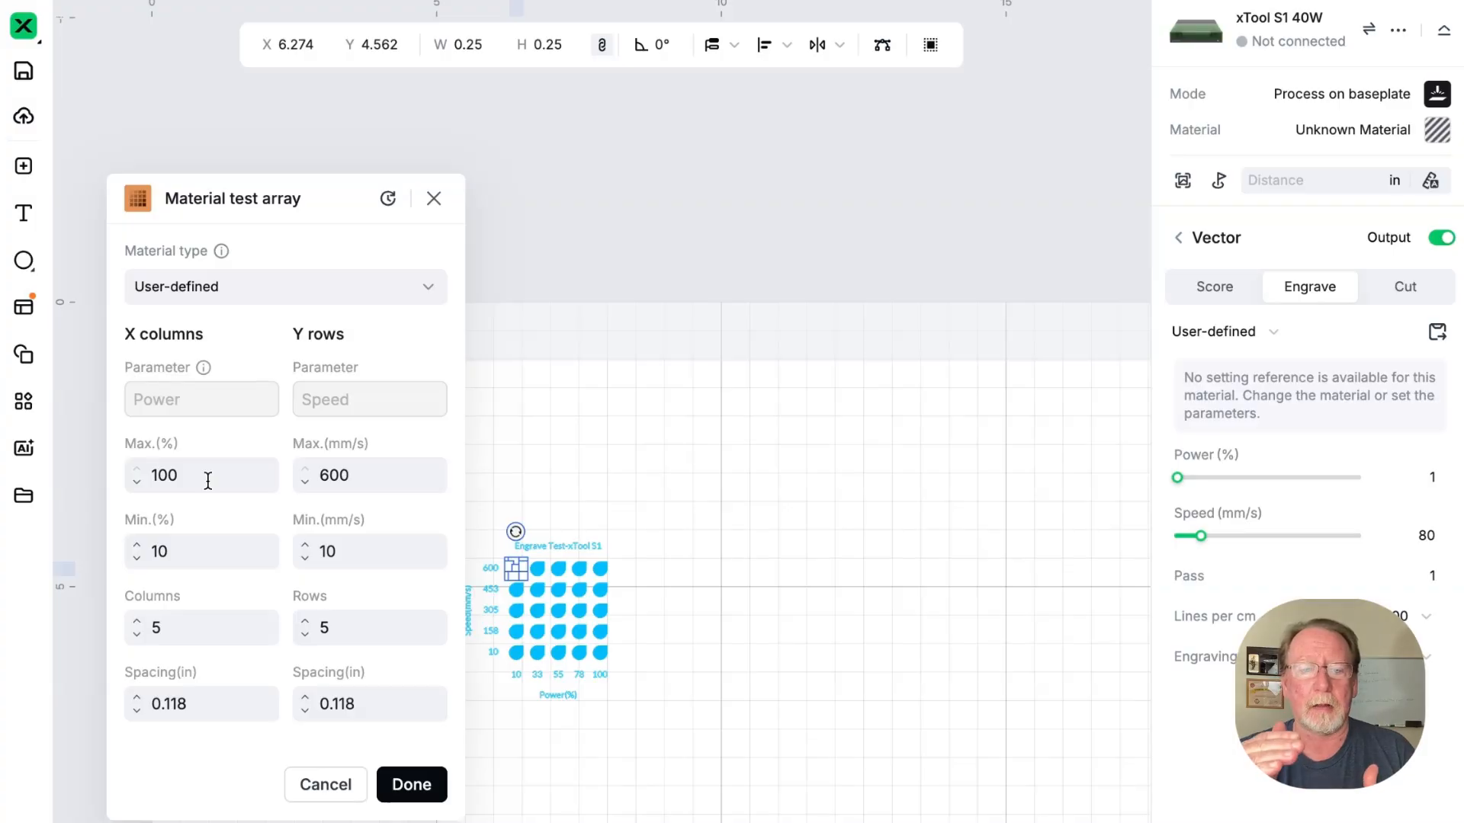
# Set the minimum power of the material test array to 40%
pyautogui.doubleClick(175, 626)
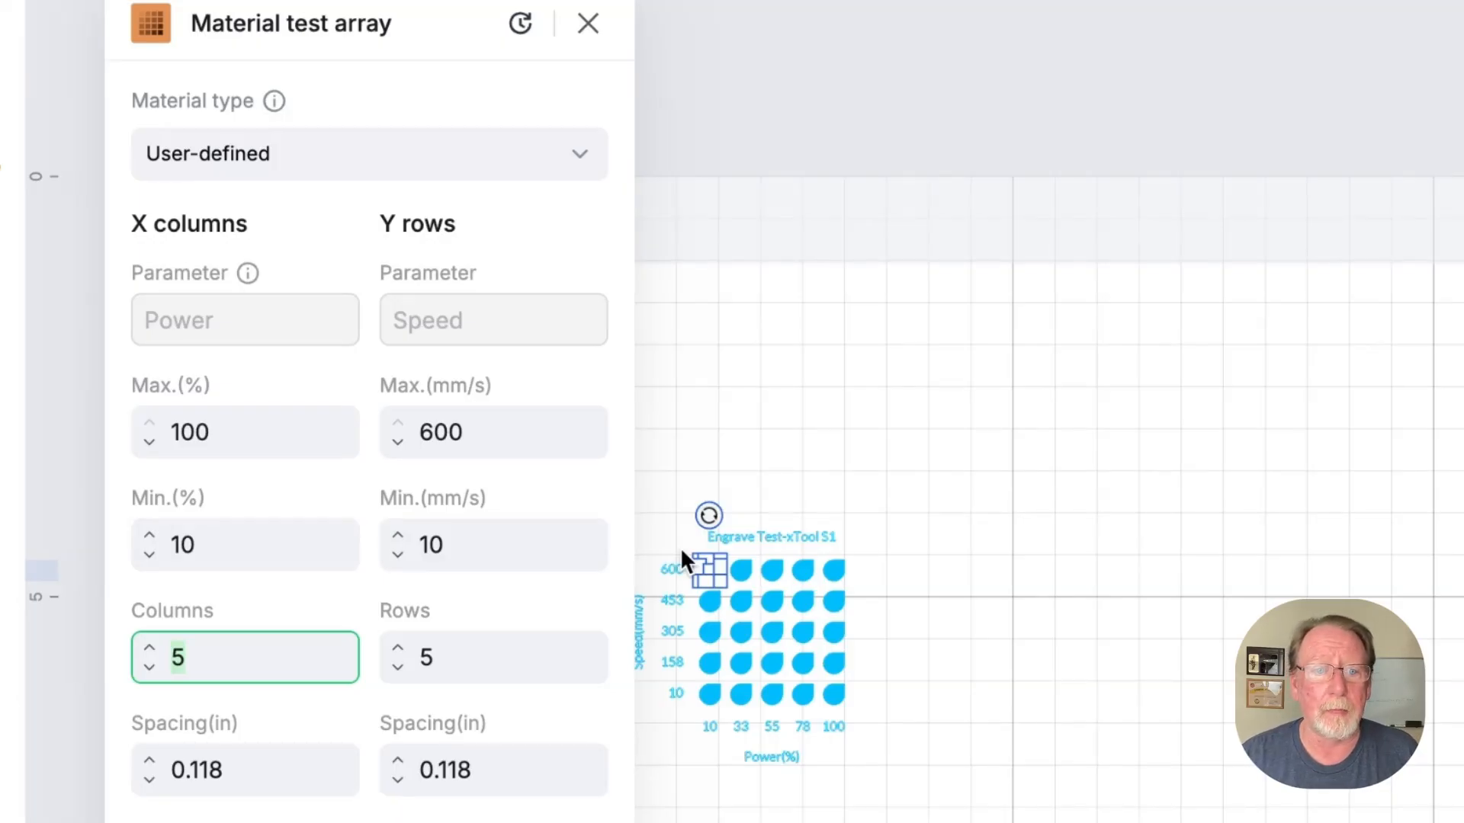
pyautogui.doubleClick(219, 545)
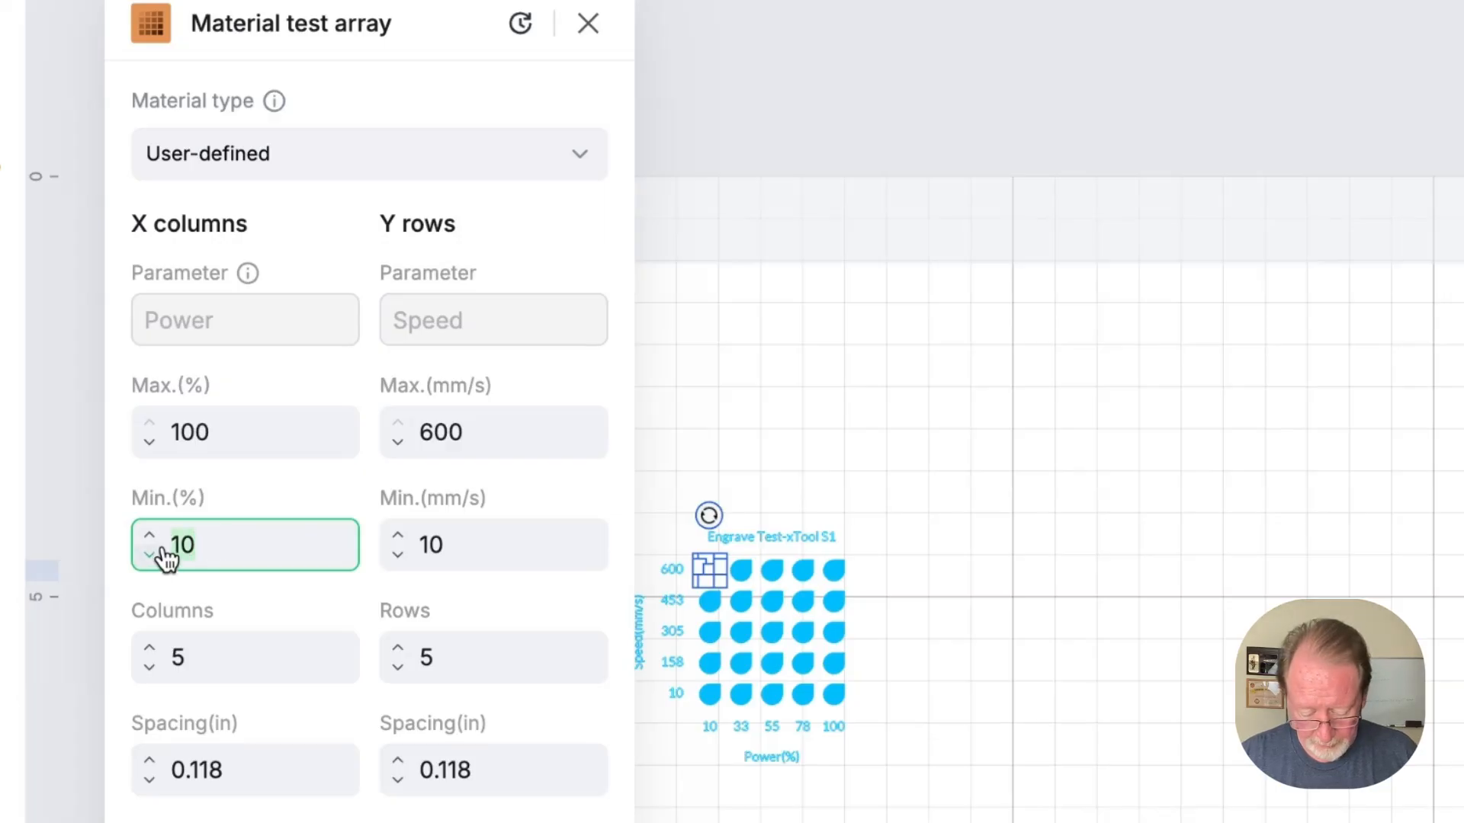
pyautogui.write('40')
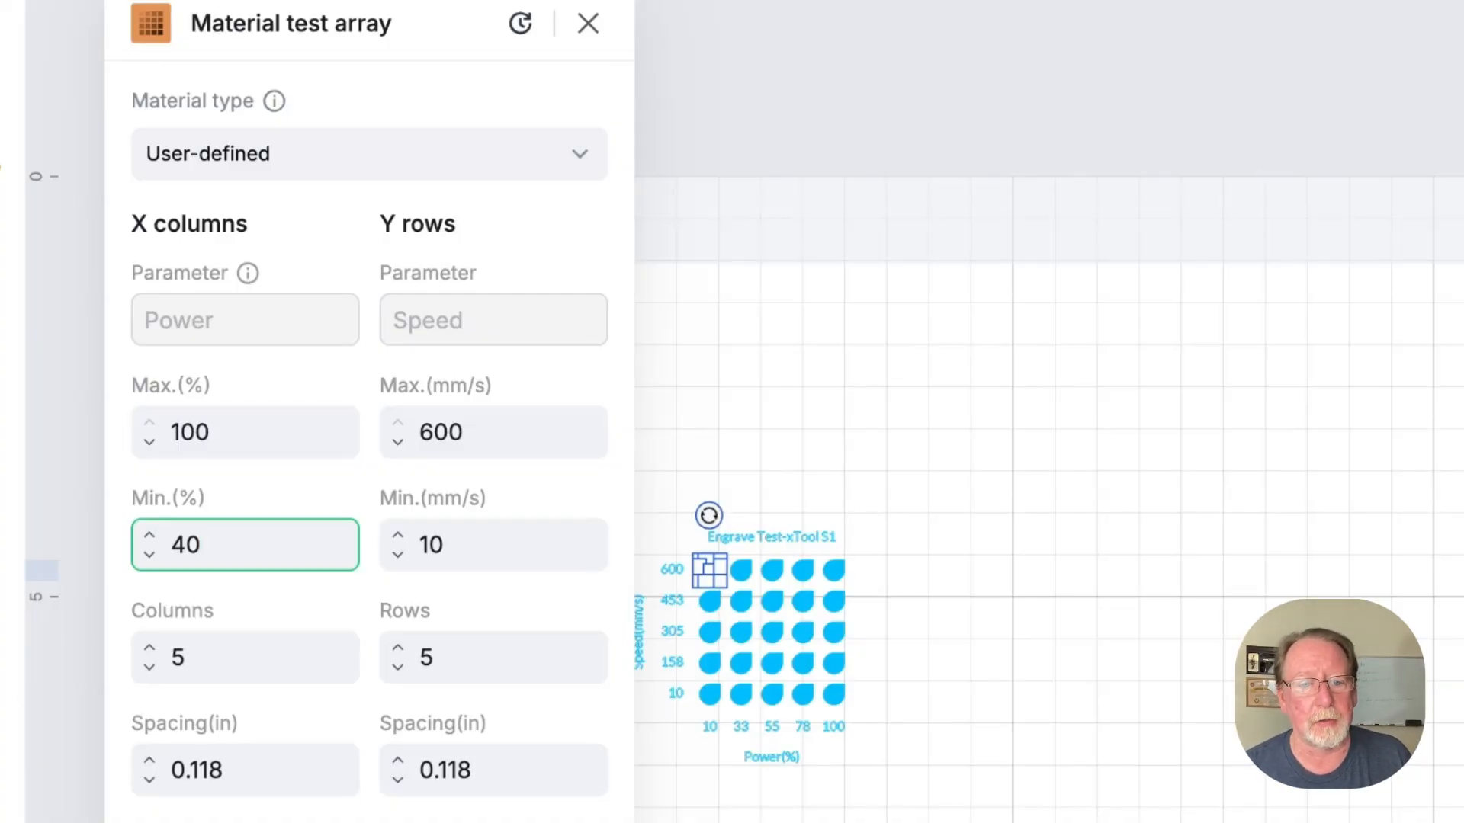
# Set the material test array to 10 columns and 10 rows and generate it
pyautogui.click(252, 660)
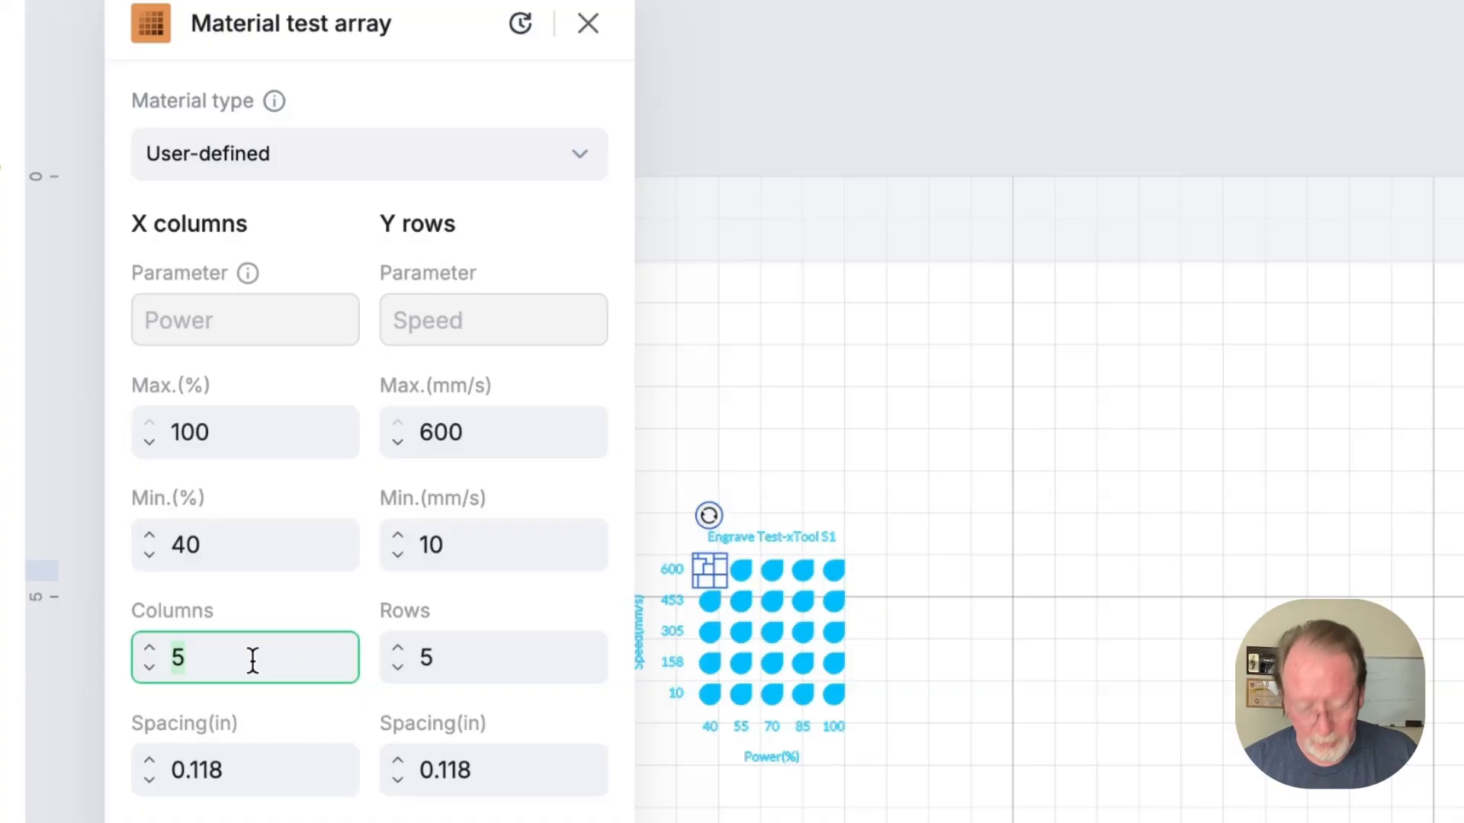
pyautogui.write('10')
pyautogui.click(449, 656)
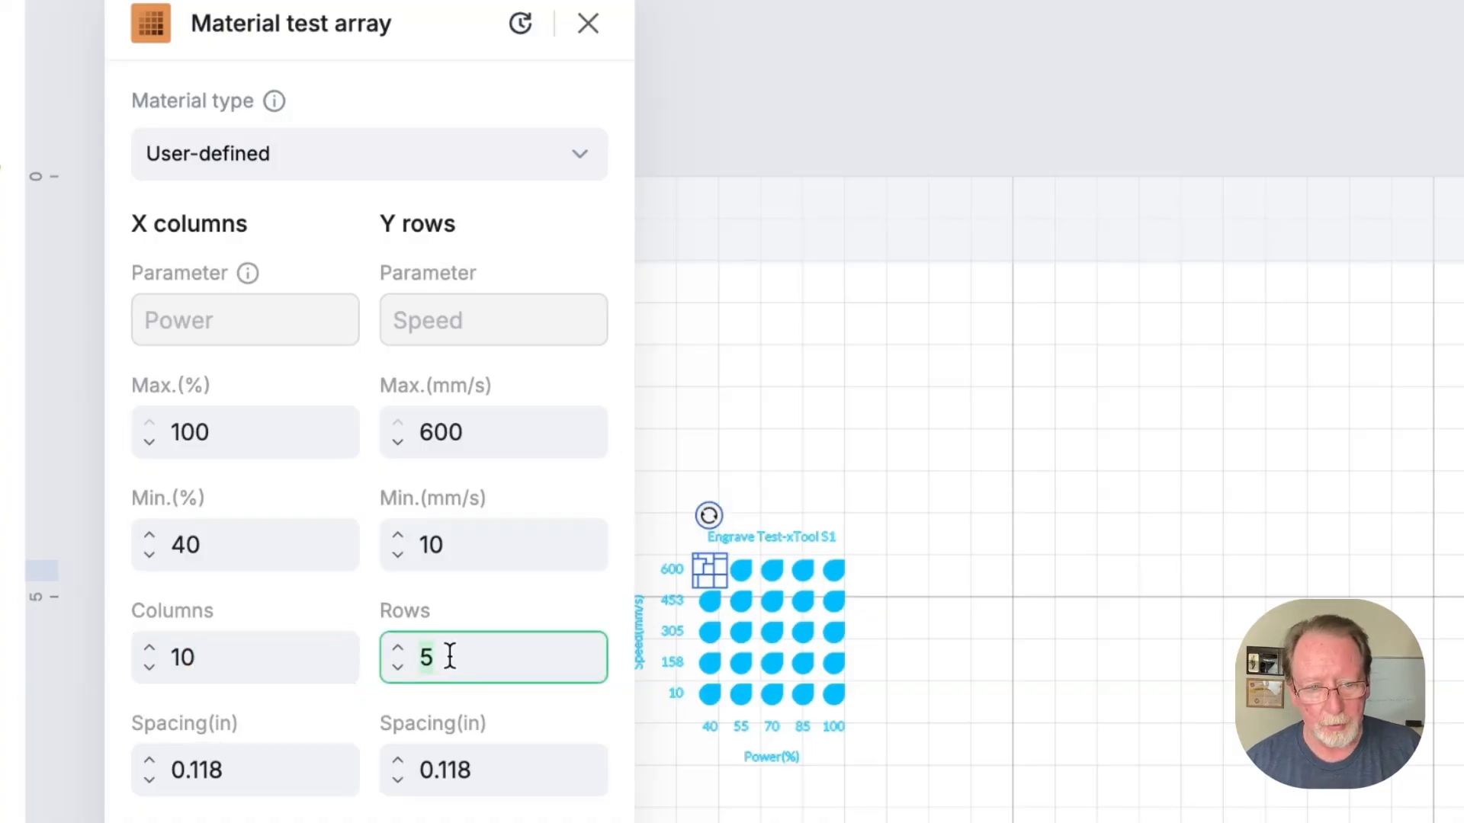
pyautogui.write('10')
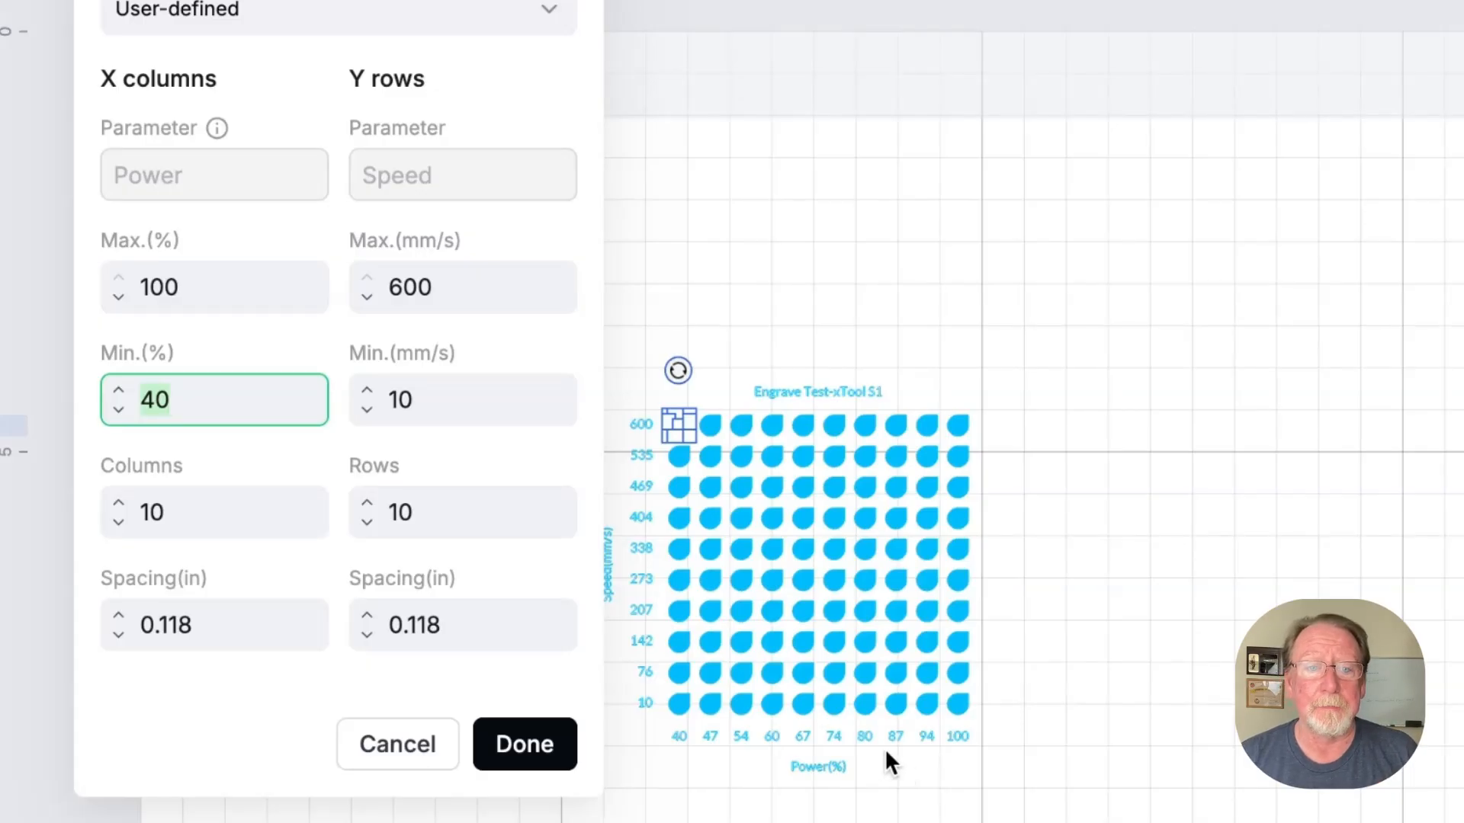
pyautogui.click(531, 750)
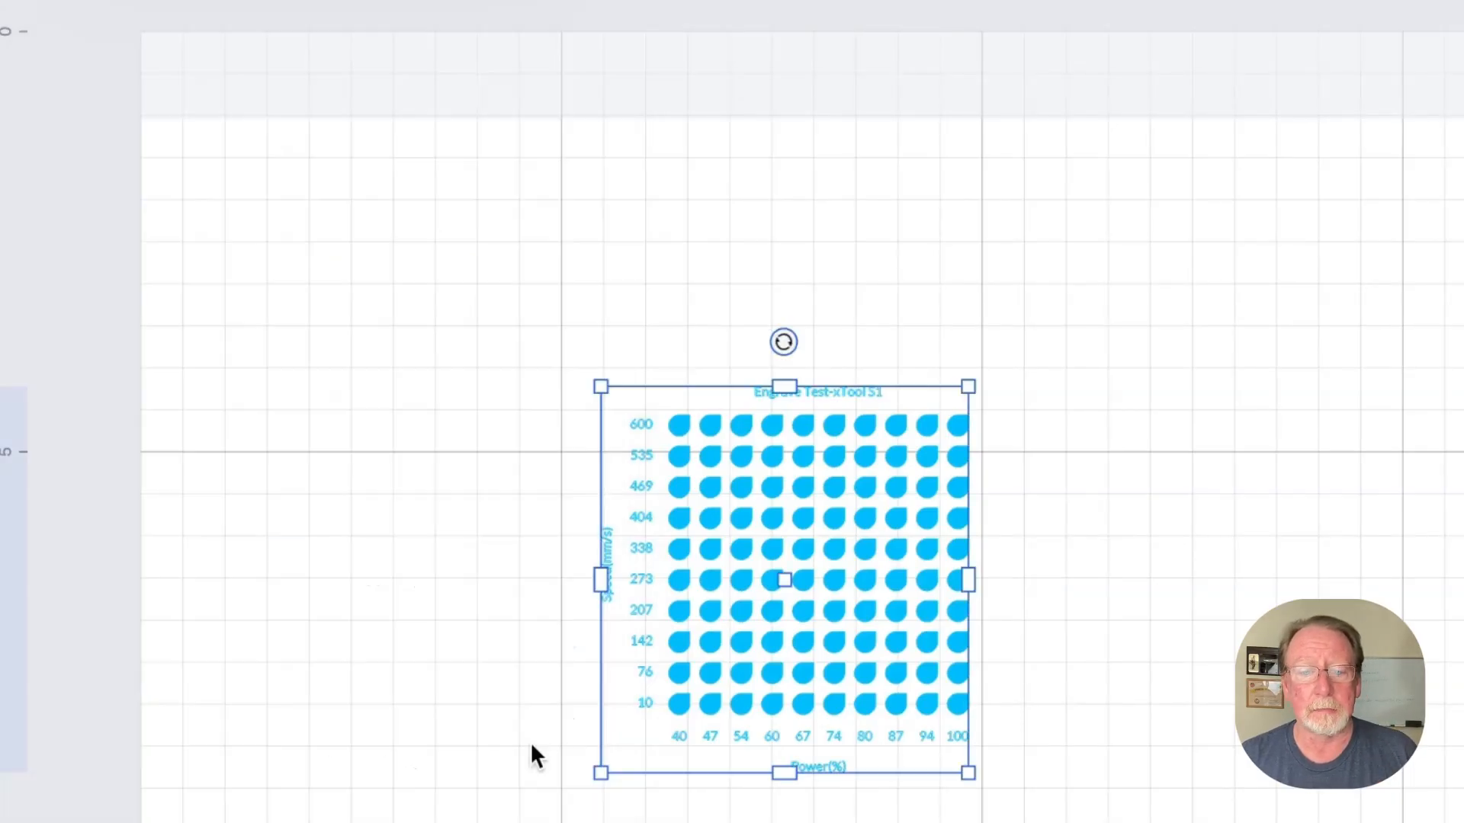
# Enlarge the test array proportionally to about 8.388 by 8.823 in and position it at about X 4.234, Y 1.868 in
pyautogui.moveTo(849, 575); pyautogui.dragTo(862, 493)
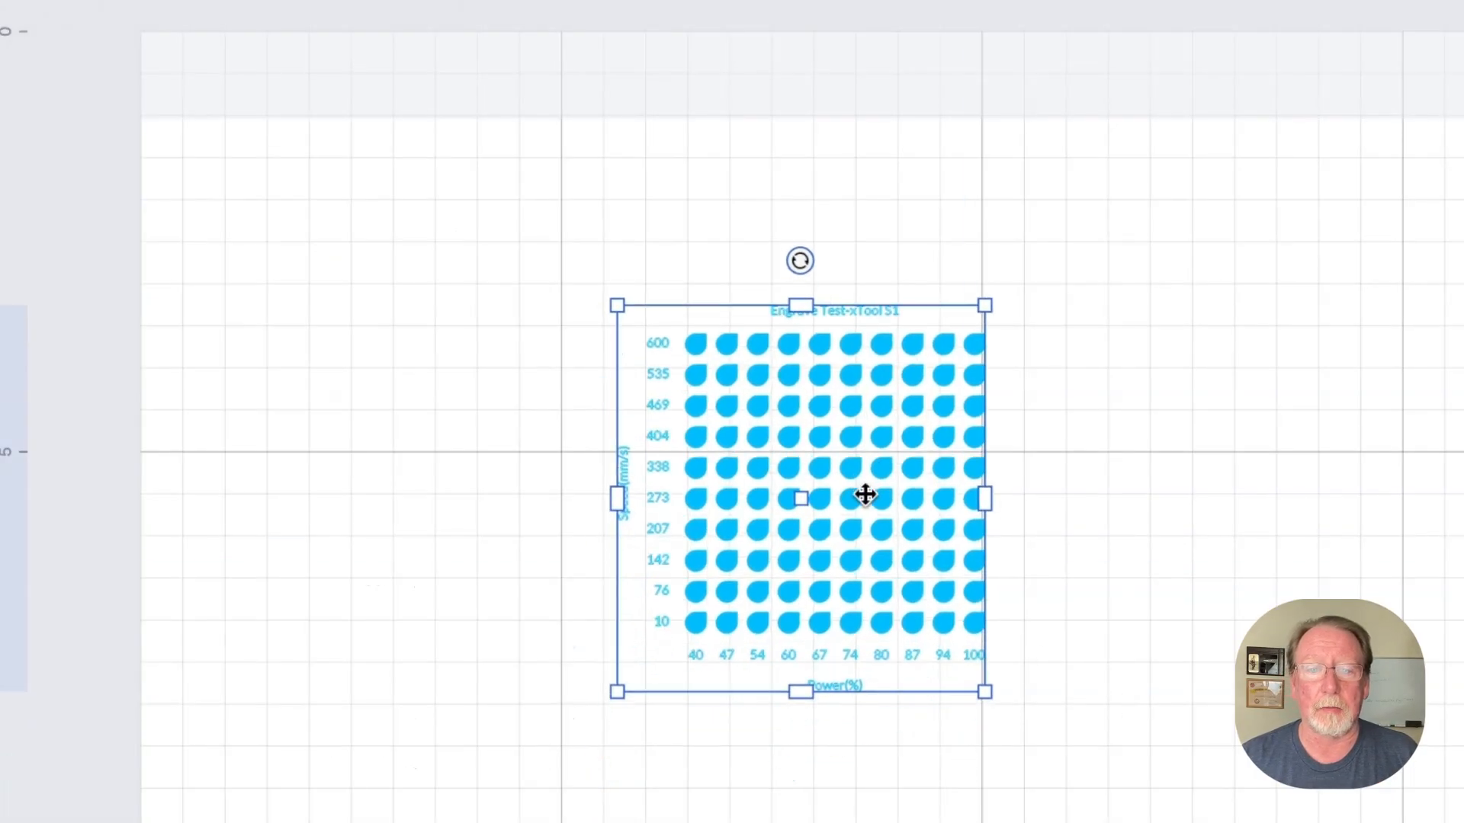
pyautogui.click(1077, 499)
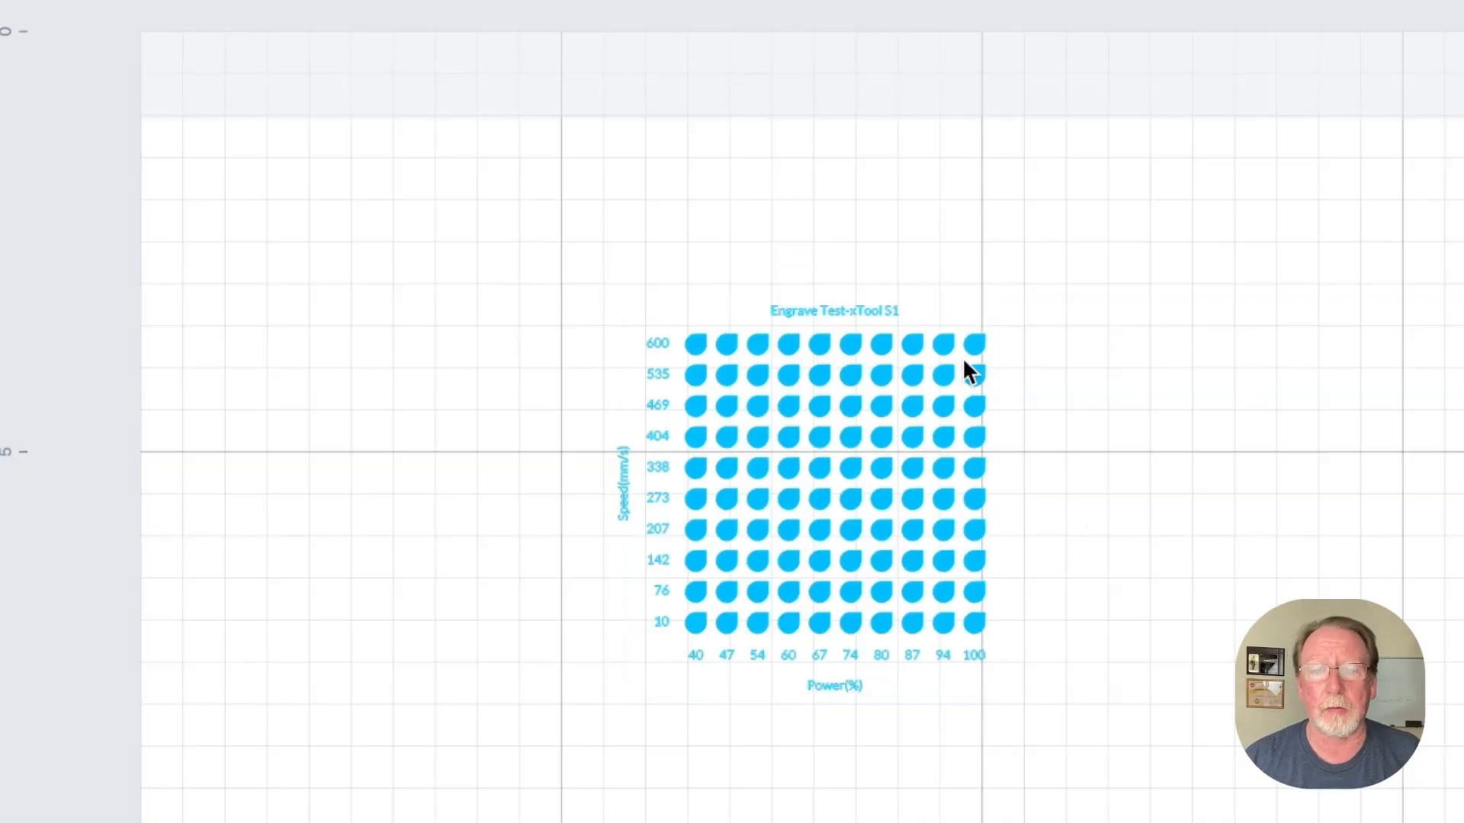
pyautogui.click(976, 404)
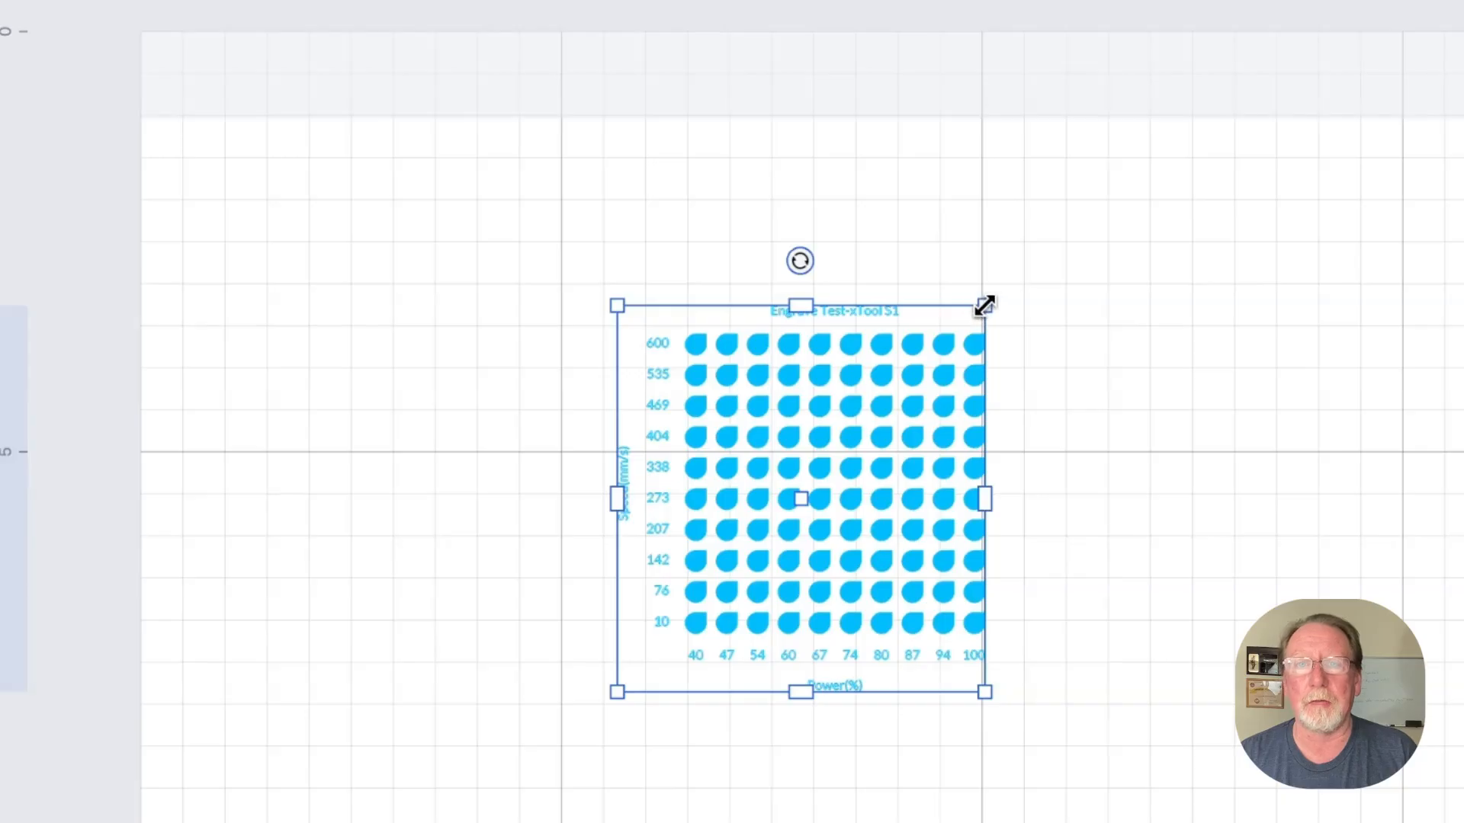
pyautogui.moveTo(984, 305); pyautogui.dragTo(1319, 162)
pyautogui.moveTo(1173, 264); pyautogui.dragTo(1096, 488)
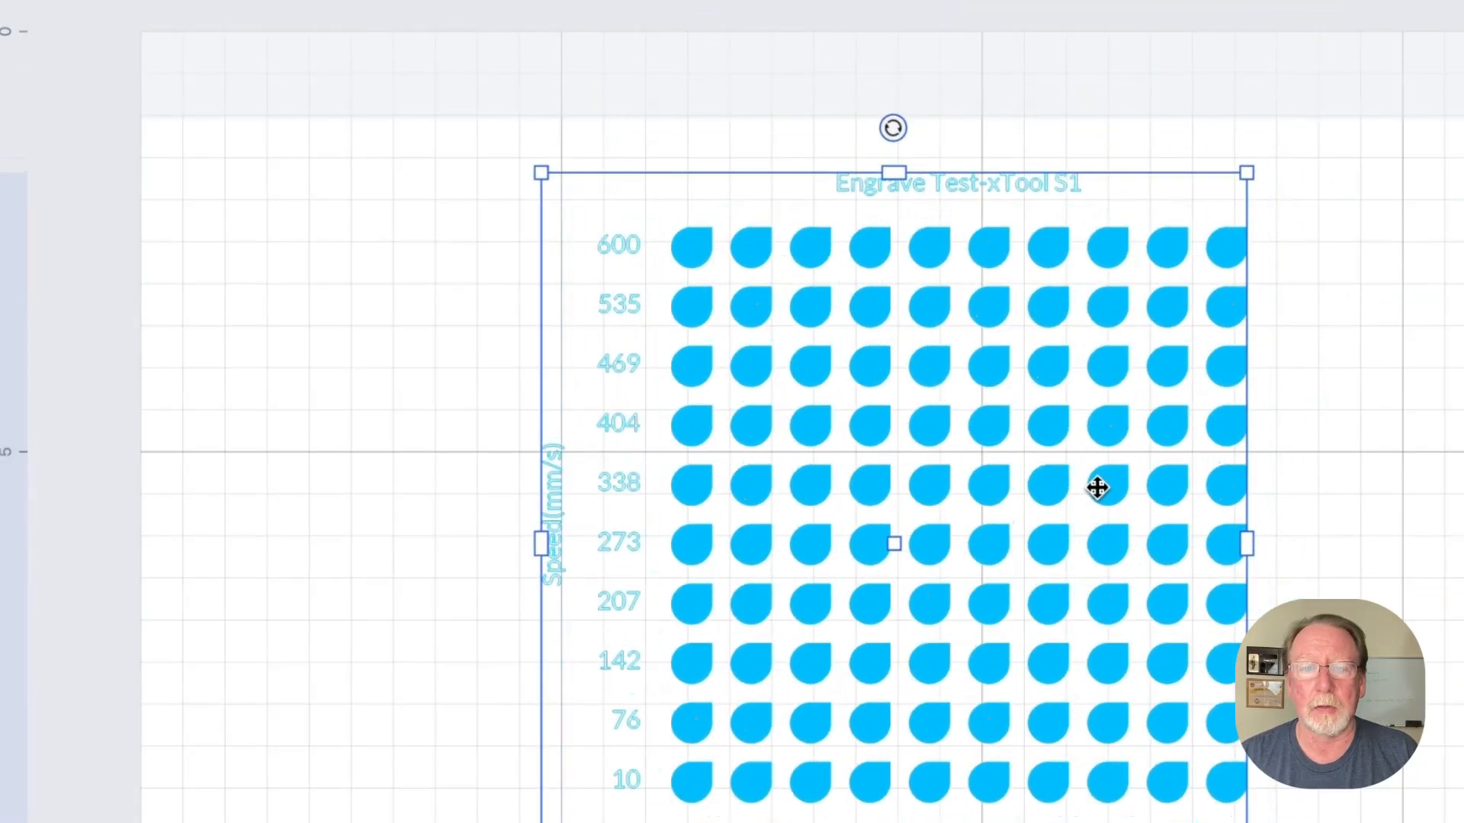
pyautogui.click(1349, 408)
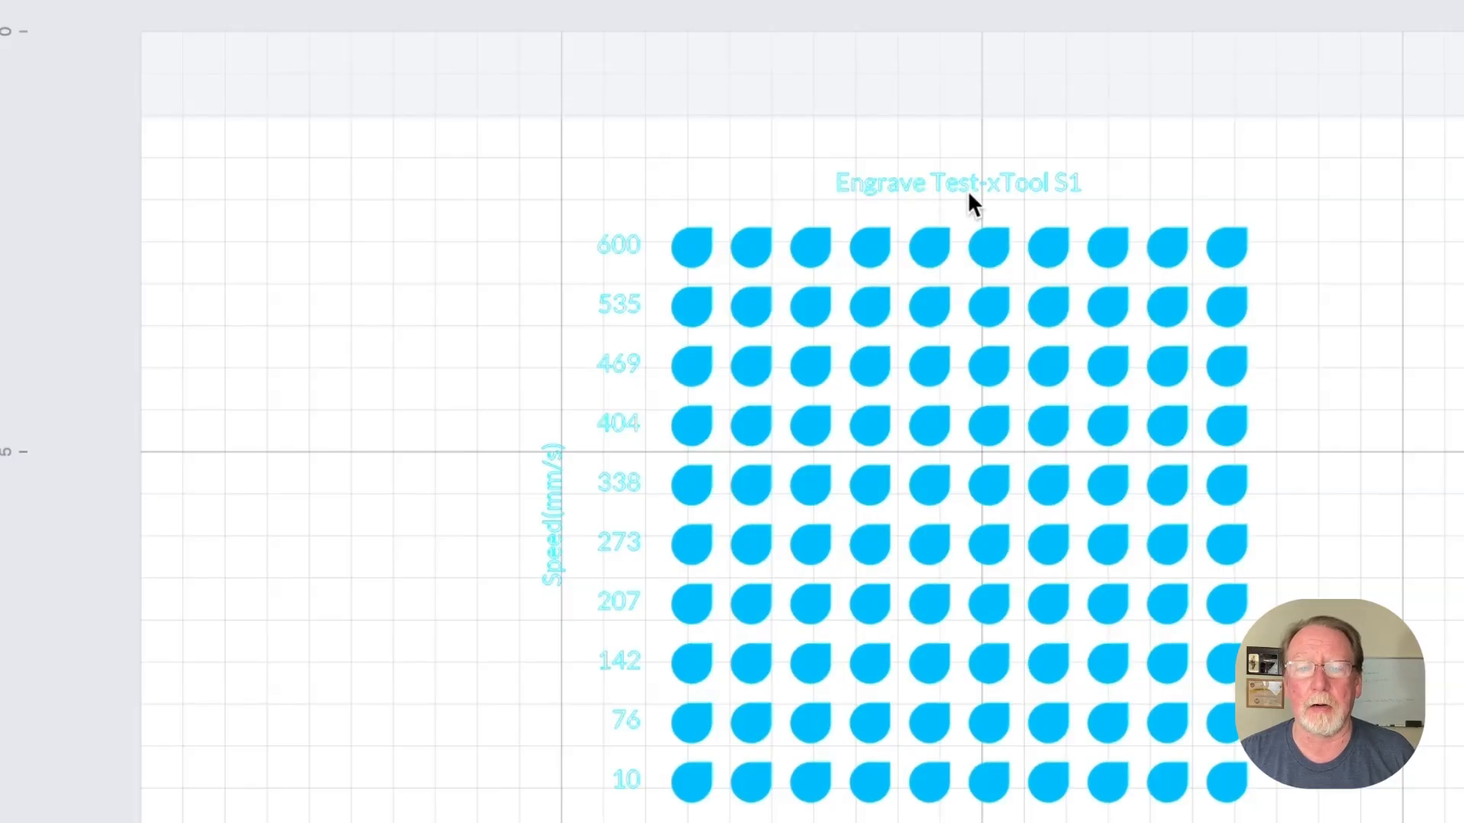
pyautogui.moveTo(991, 312); pyautogui.dragTo(947, 323)
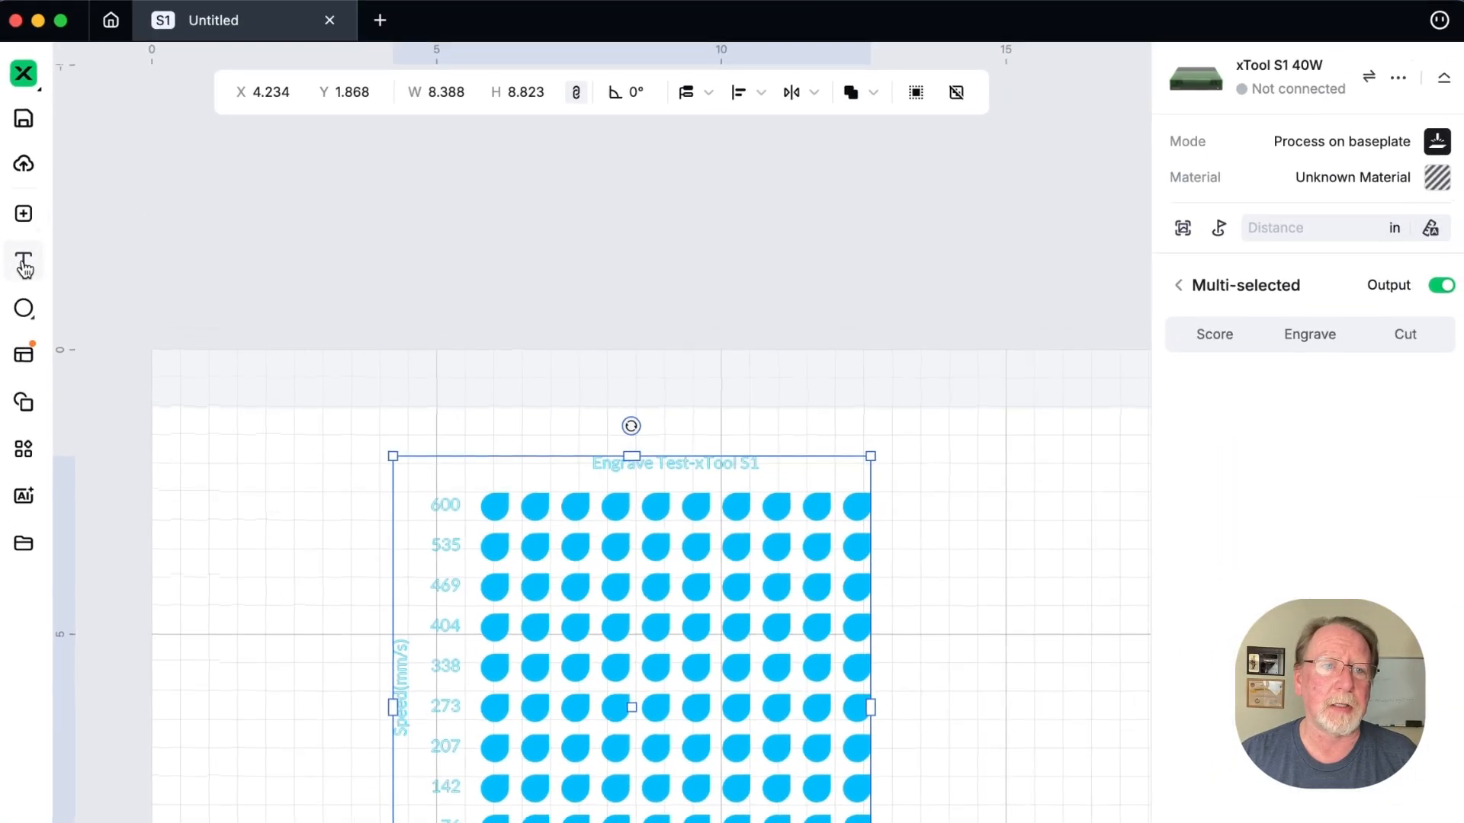
# Add the text "Maple" near the array's upper-right corner and set it to Engrave
pyautogui.click(25, 265)
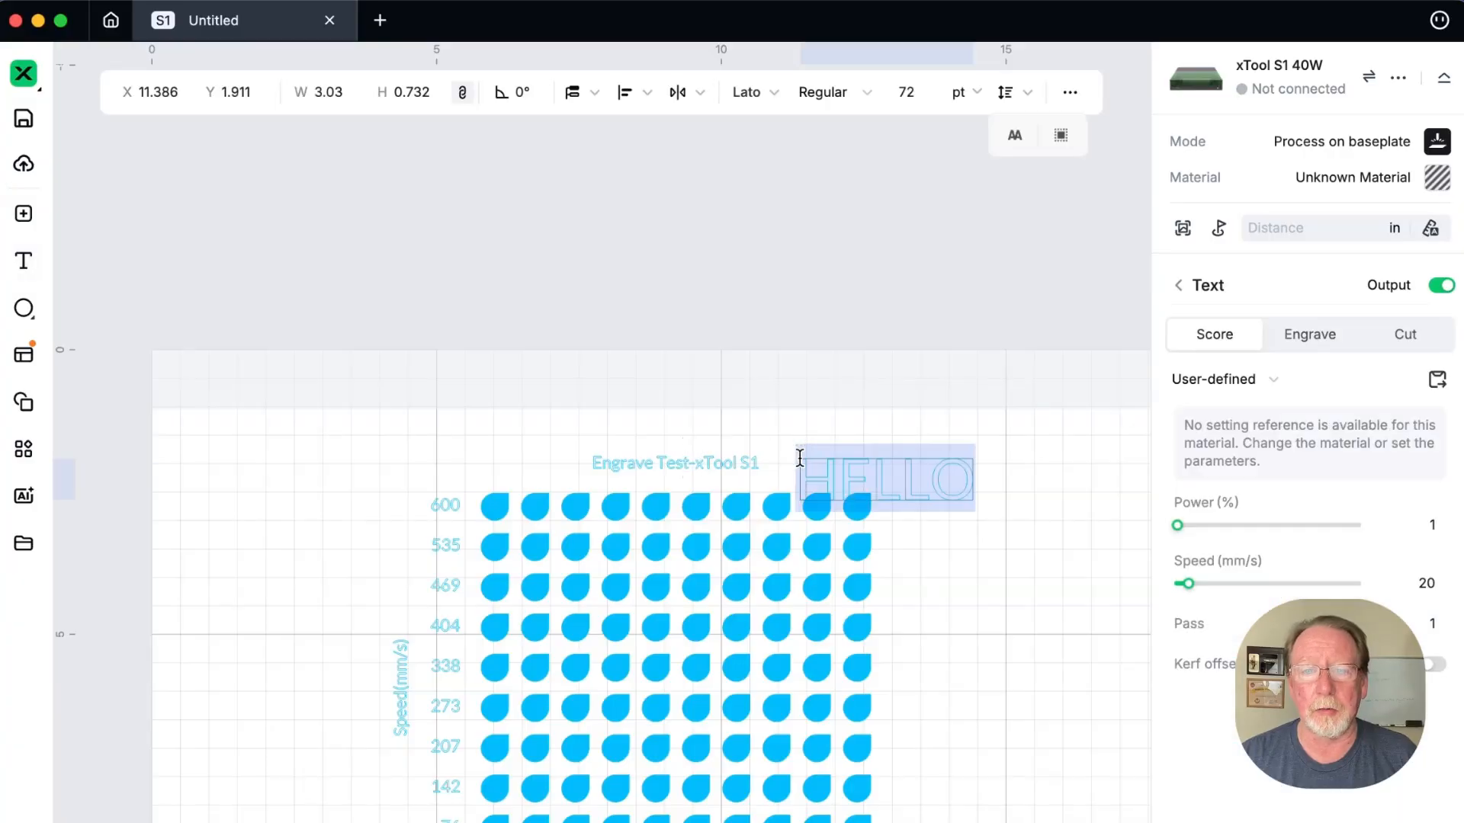
pyautogui.click(798, 455)
pyautogui.write('Maple')
pyautogui.click(1308, 334)
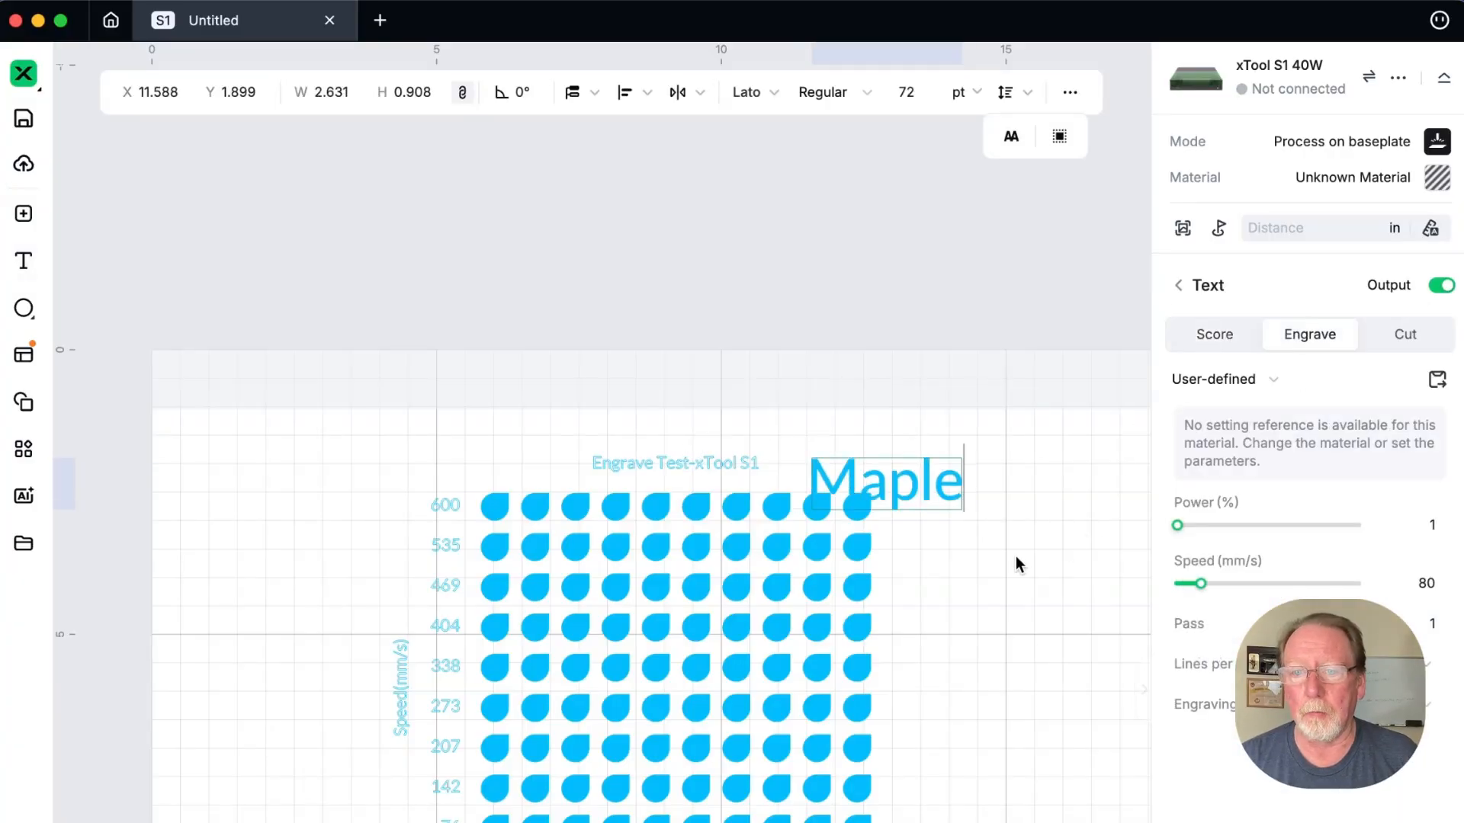
# Shrink the "Maple" text and place it just right of the array's "Engrave Test-xTool S1" title
pyautogui.moveTo(961, 510); pyautogui.dragTo(896, 487)
pyautogui.moveTo(854, 472); pyautogui.dragTo(821, 463)
pyautogui.click(938, 500)
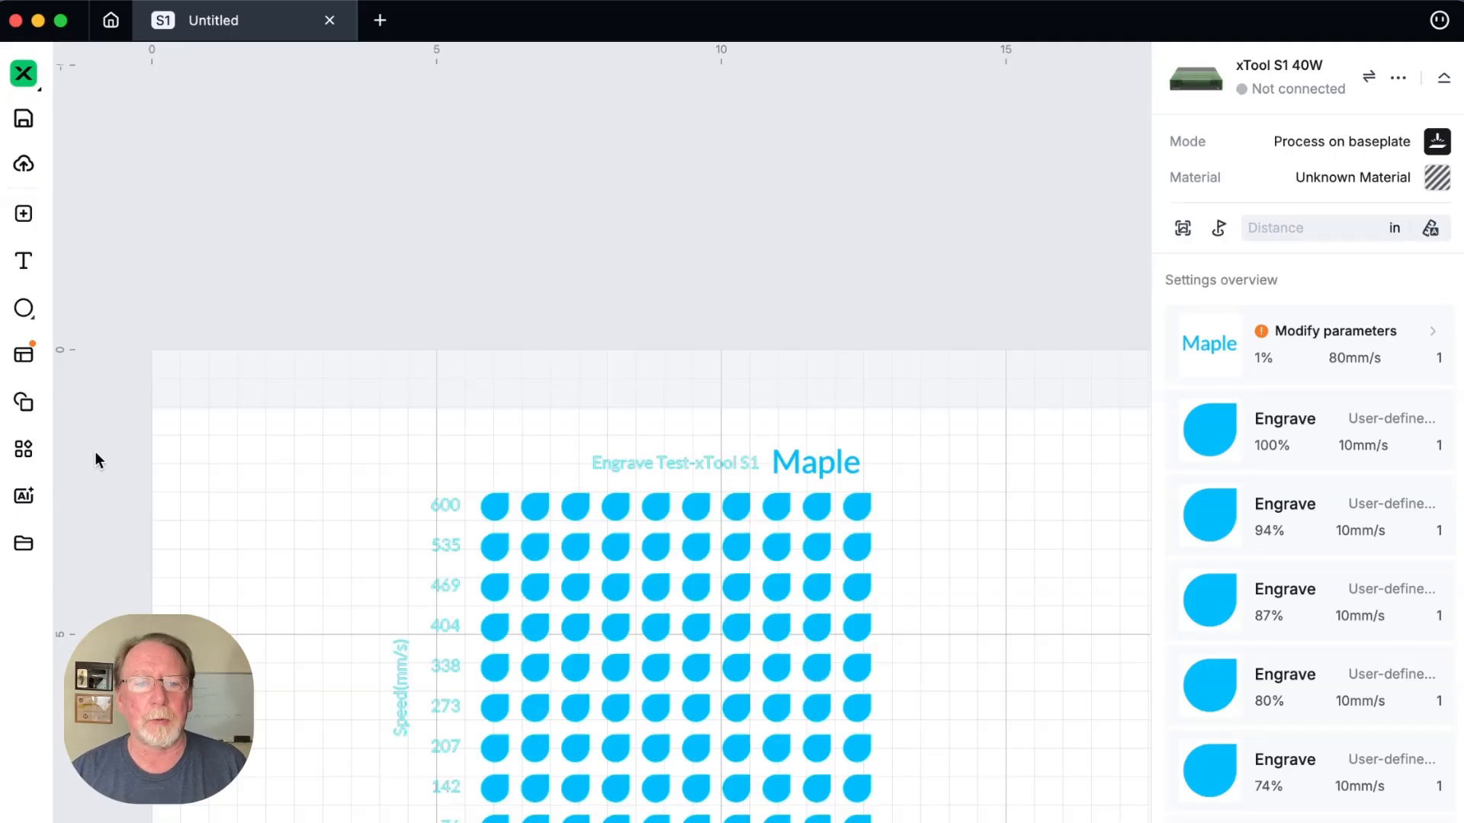
# Switch to the Christmas Stuff canvas
pyautogui.click(25, 455)
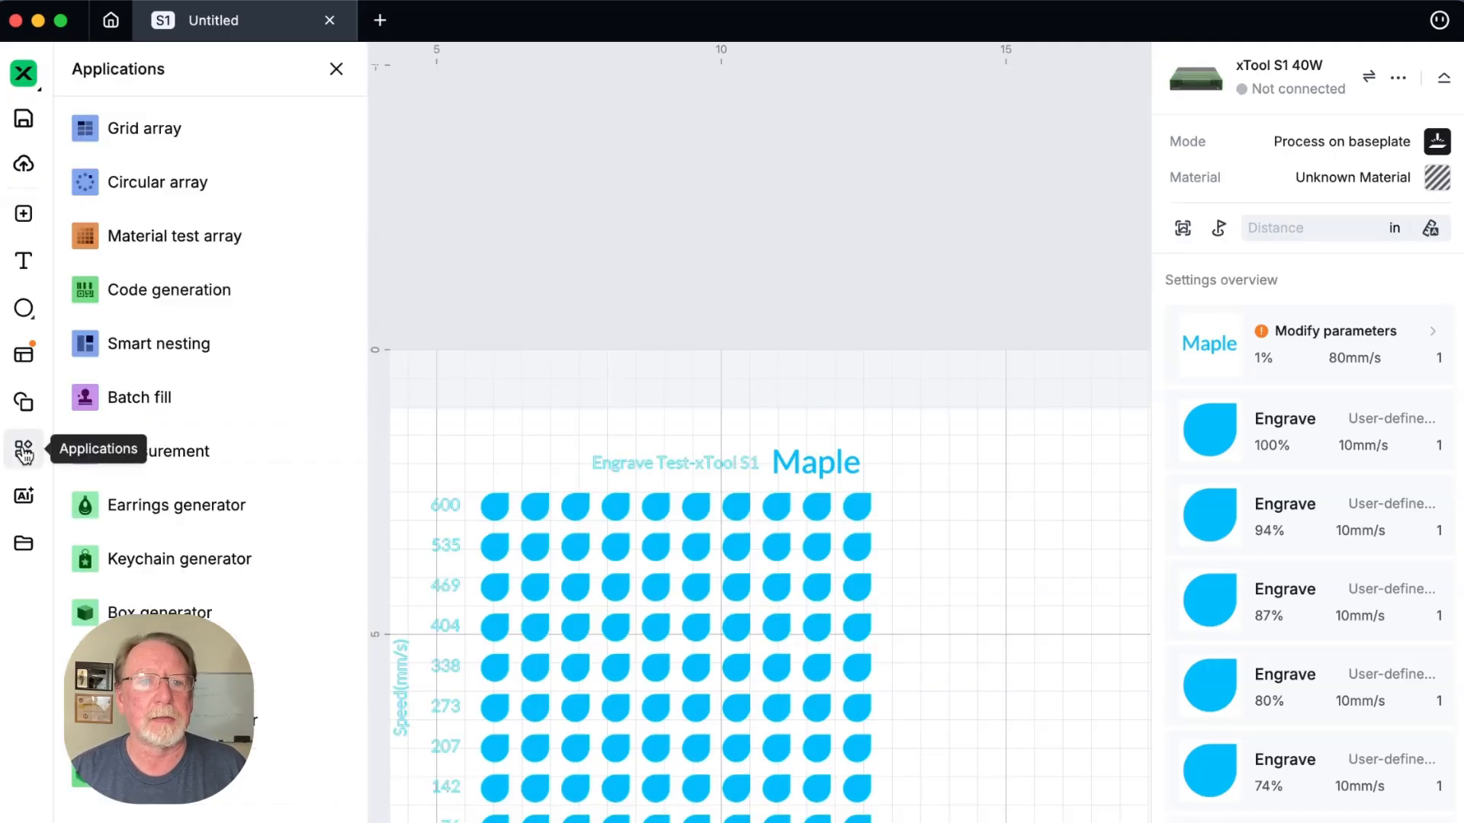
pyautogui.moveTo(206, 249)
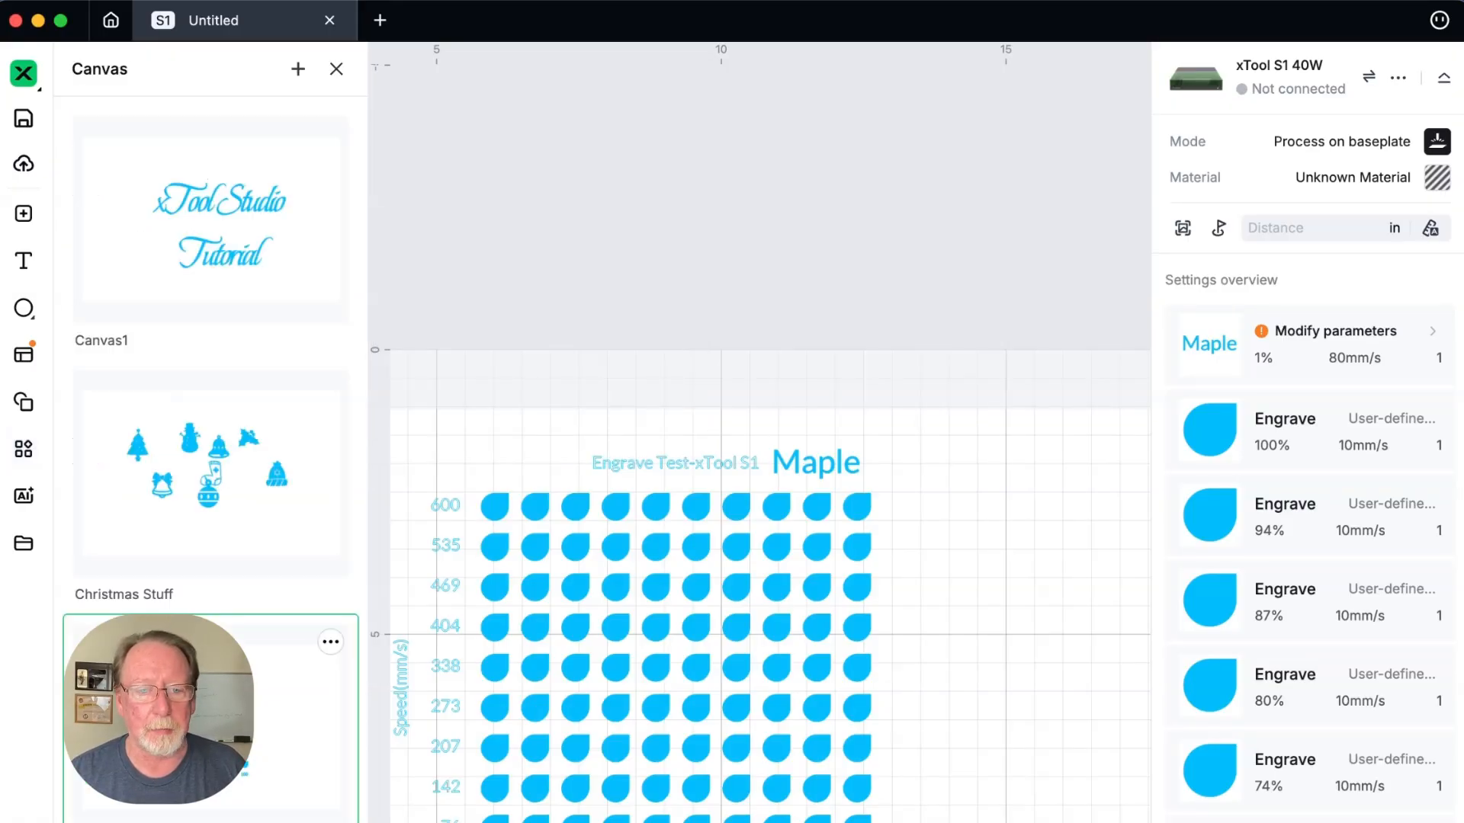
pyautogui.click(236, 474)
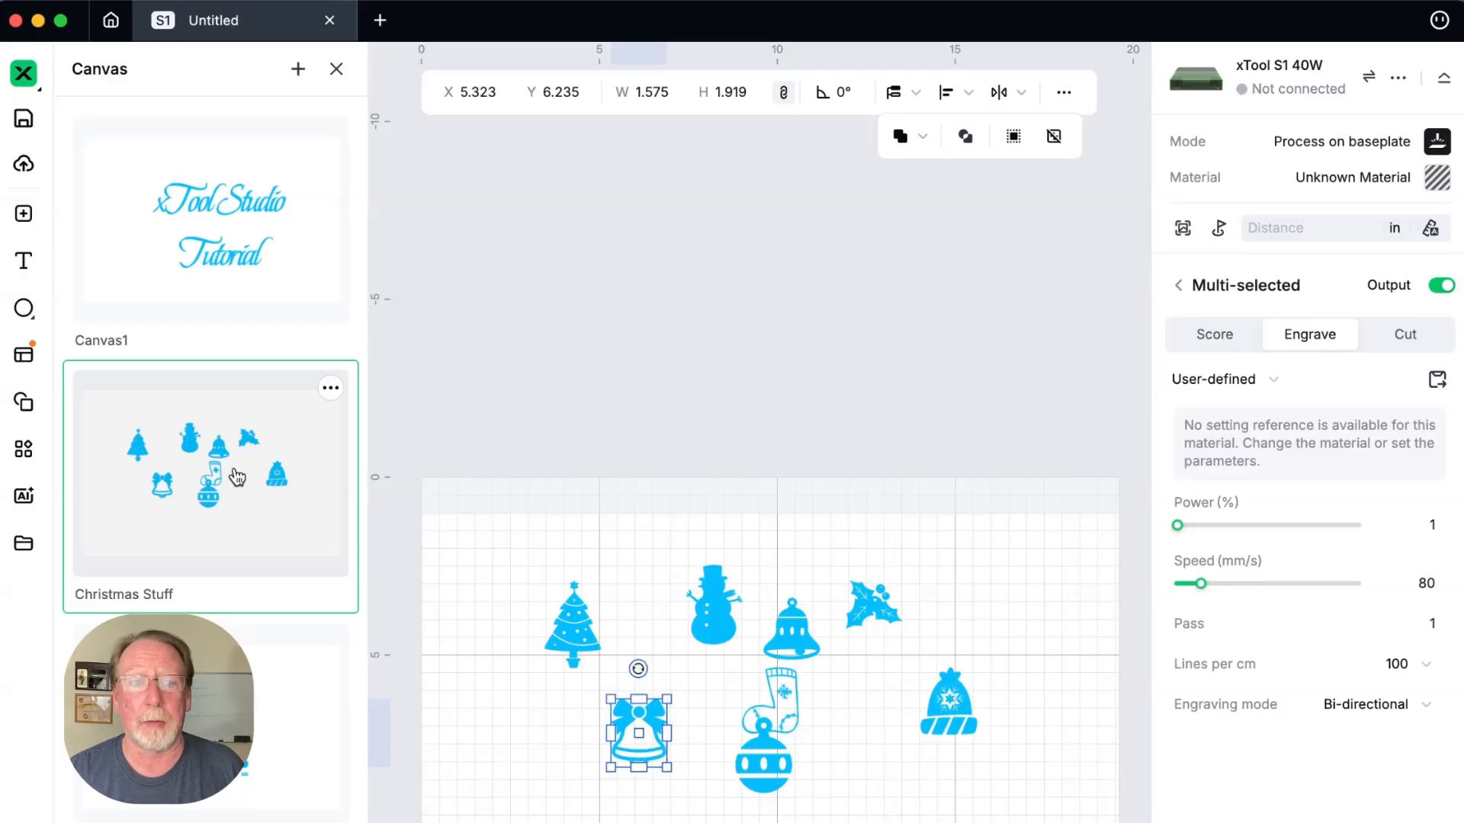
pyautogui.click(337, 70)
# Isolate the bow-topped bell at about X 3.322, Y 5.631 in, moving the other Christmas graphics up and right to about X 10.97, Y -5.082 in
pyautogui.click(23, 449)
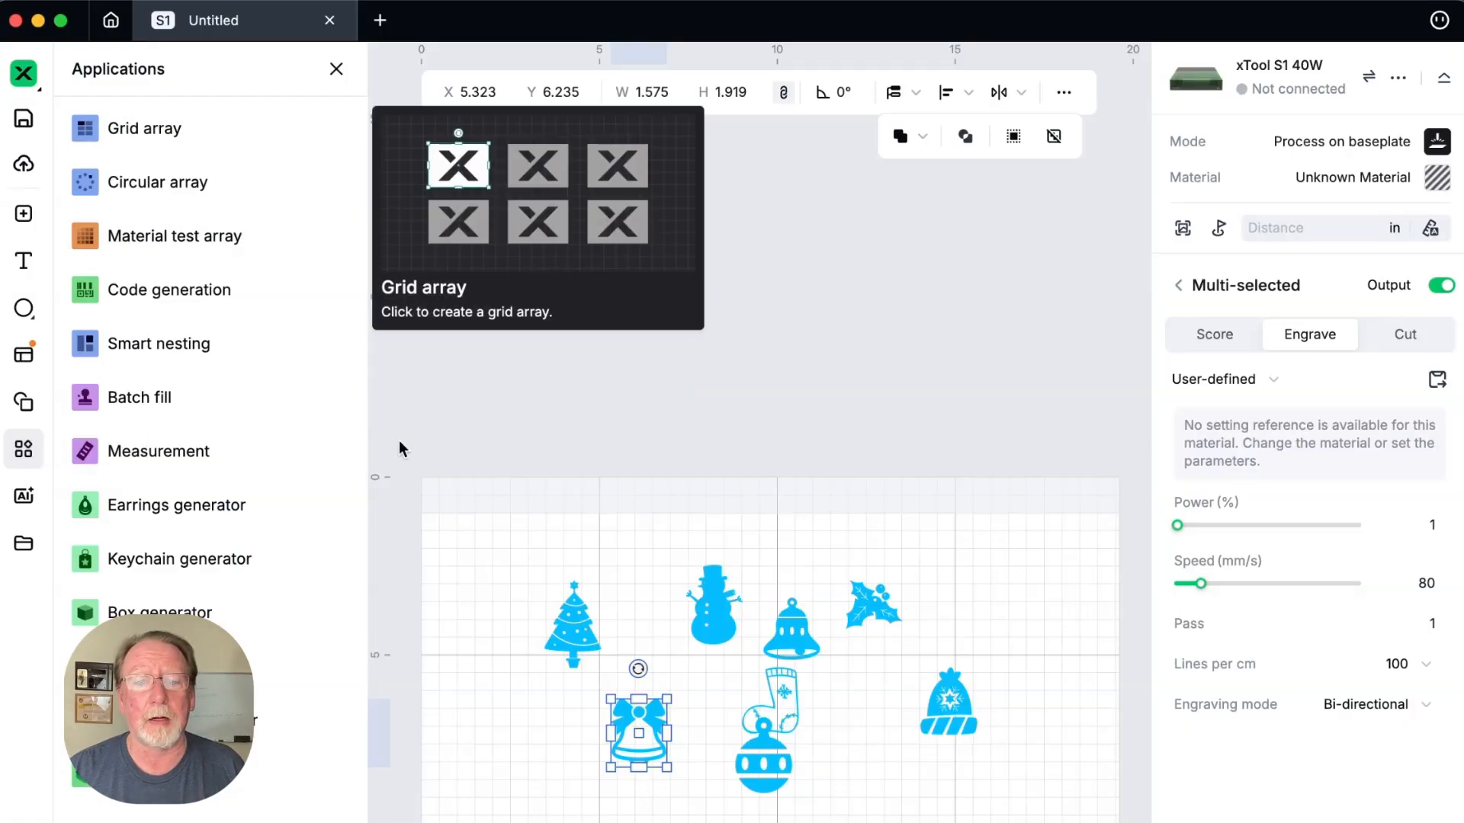
pyautogui.moveTo(637, 739); pyautogui.dragTo(554, 813)
pyautogui.moveTo(548, 545); pyautogui.dragTo(626, 661)
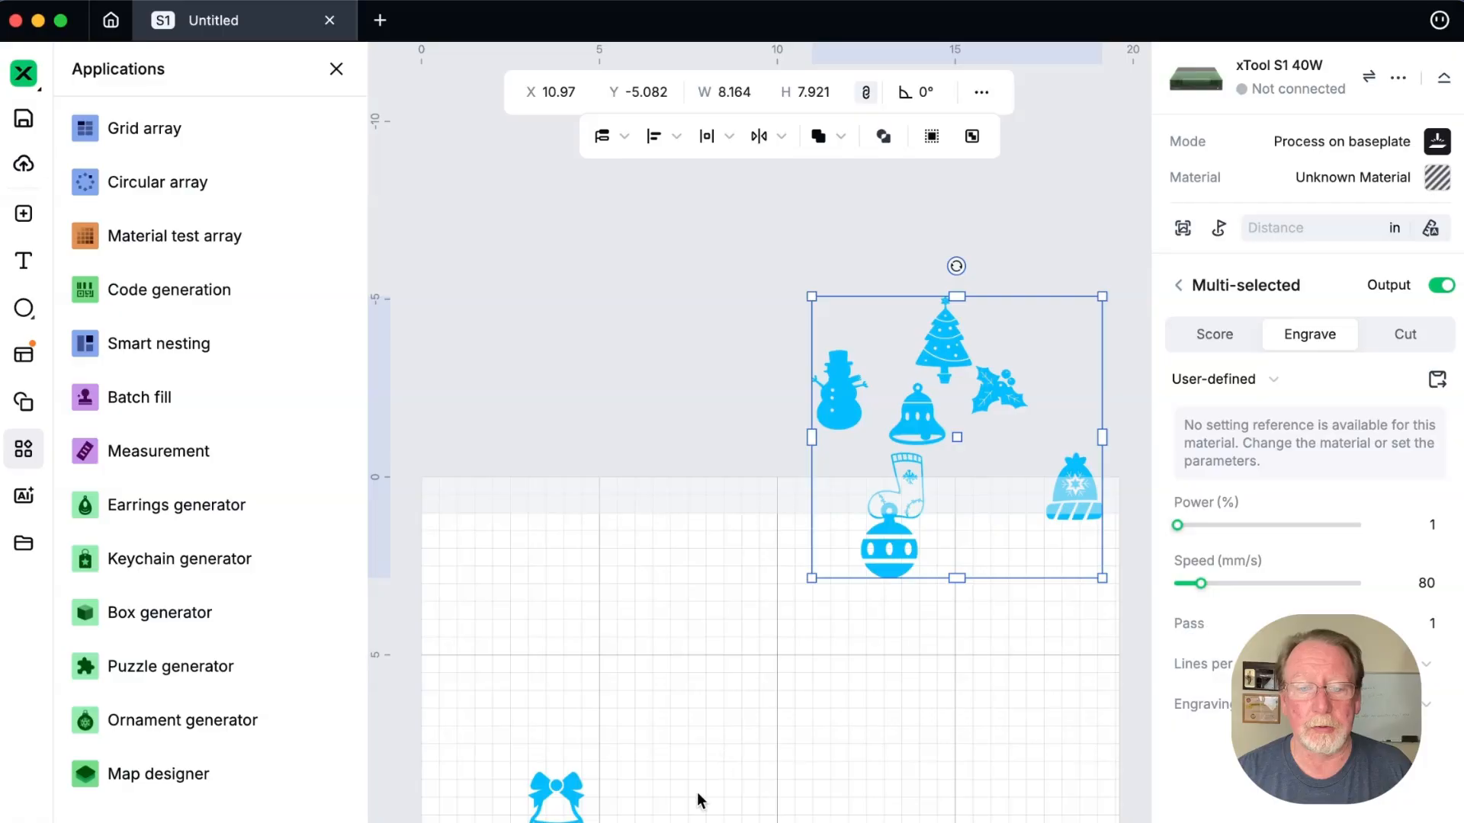
pyautogui.click(608, 814)
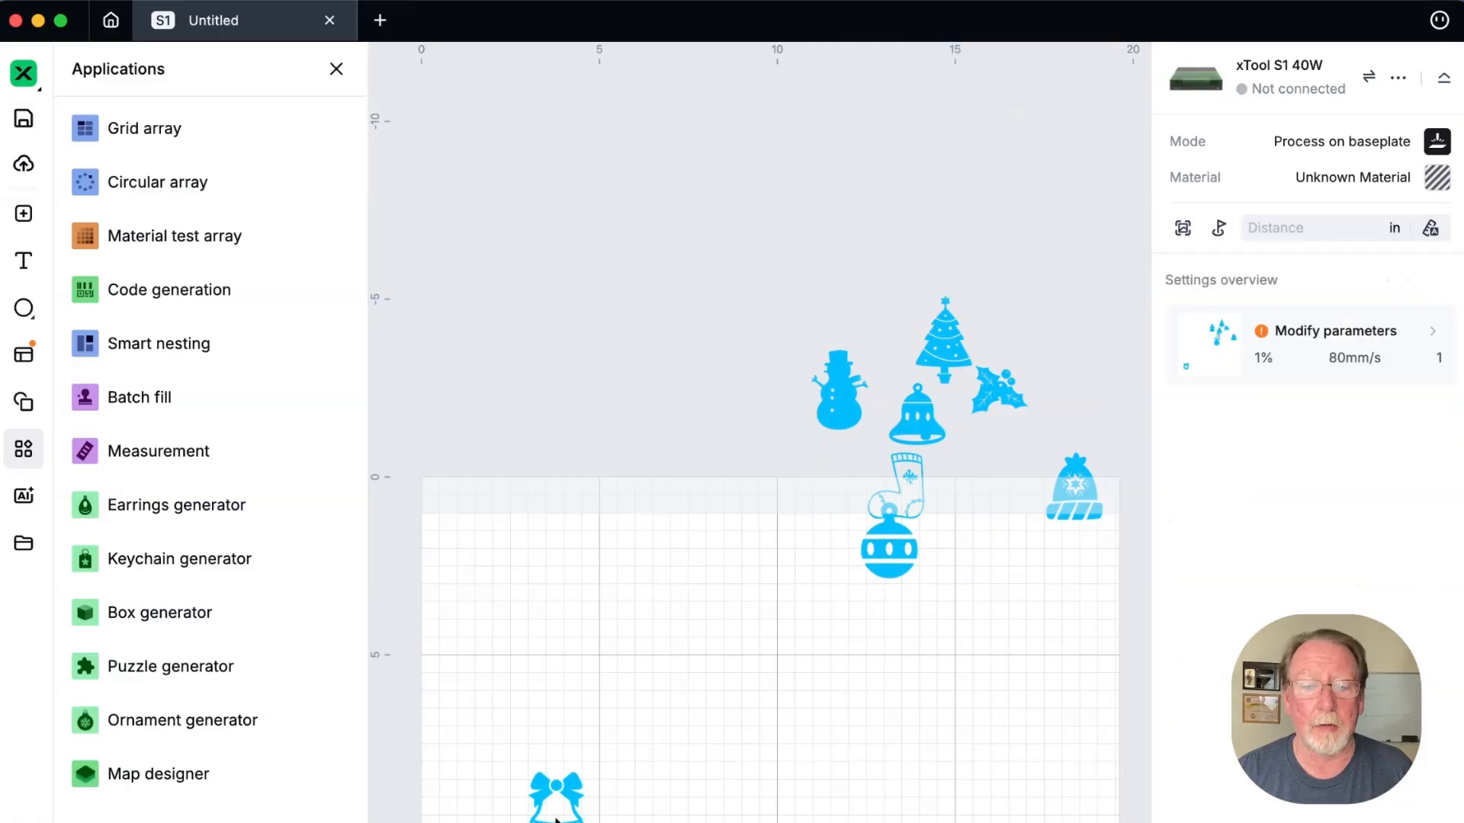
pyautogui.moveTo(557, 820); pyautogui.dragTo(568, 726)
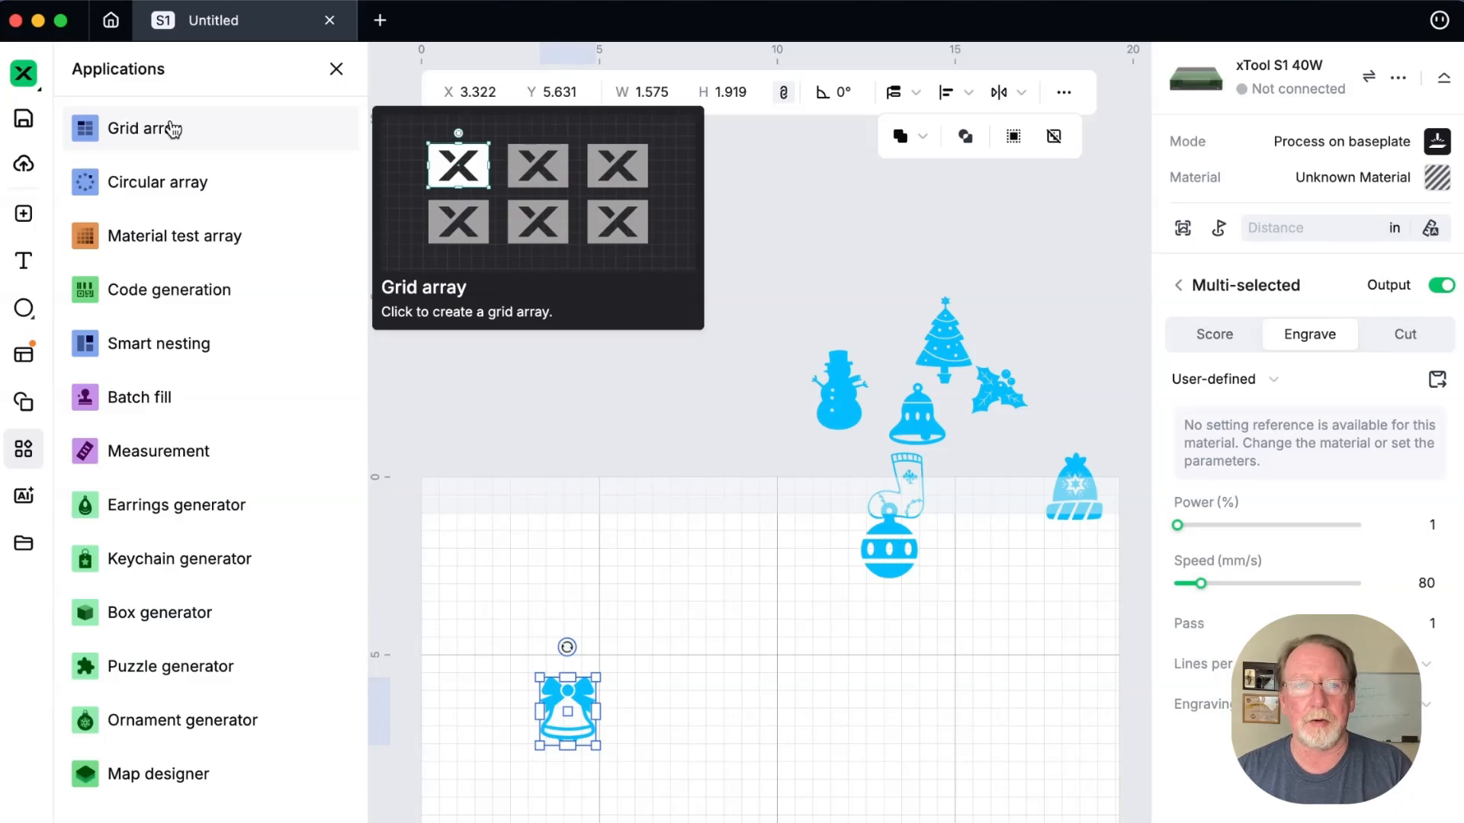
# Create a grid array of the bell with 4 columns and 2 rows, and move it to about X 2.959, Y 4.681 in
pyautogui.click(170, 128)
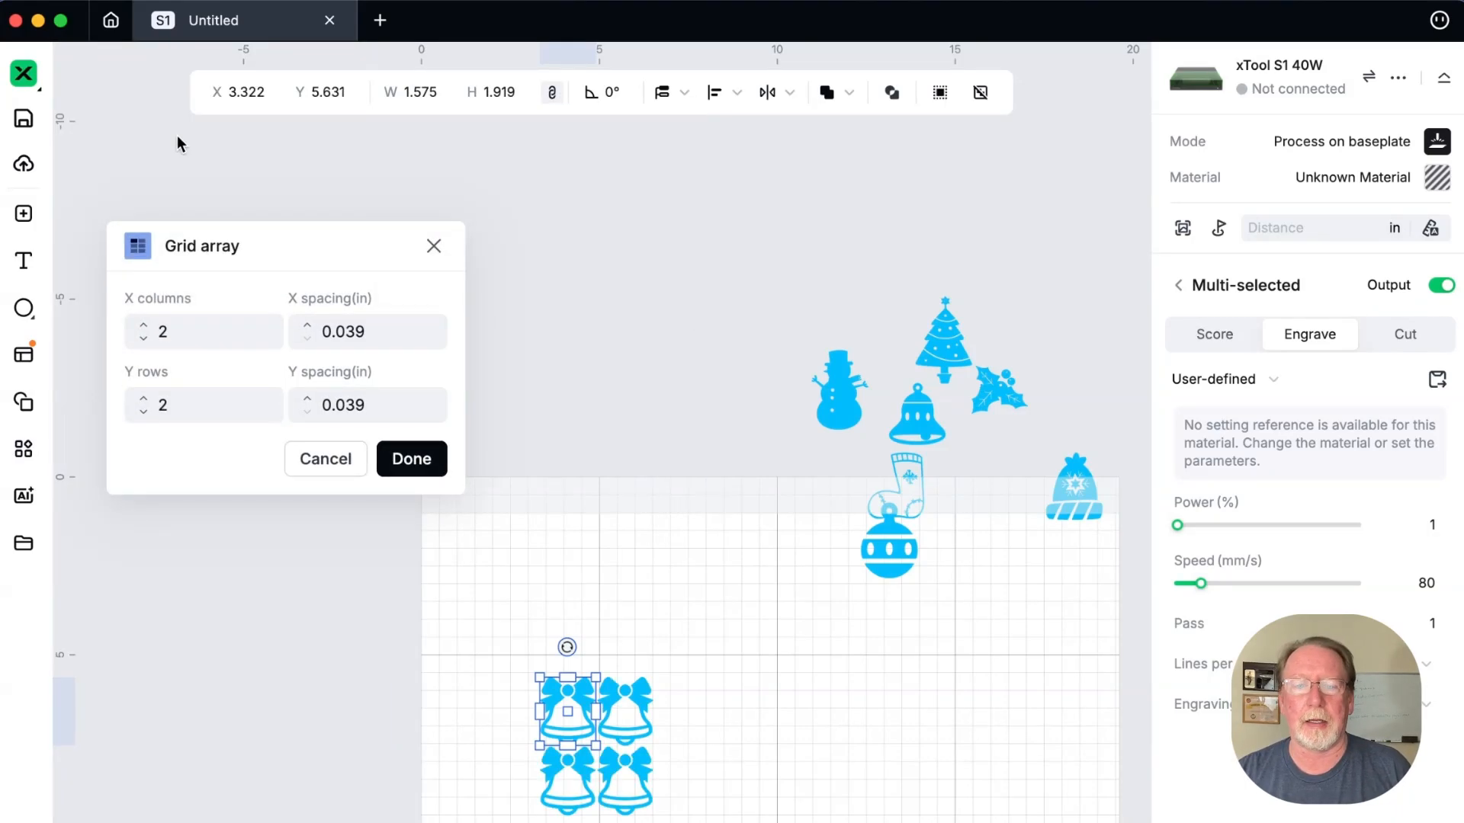
pyautogui.click(182, 331)
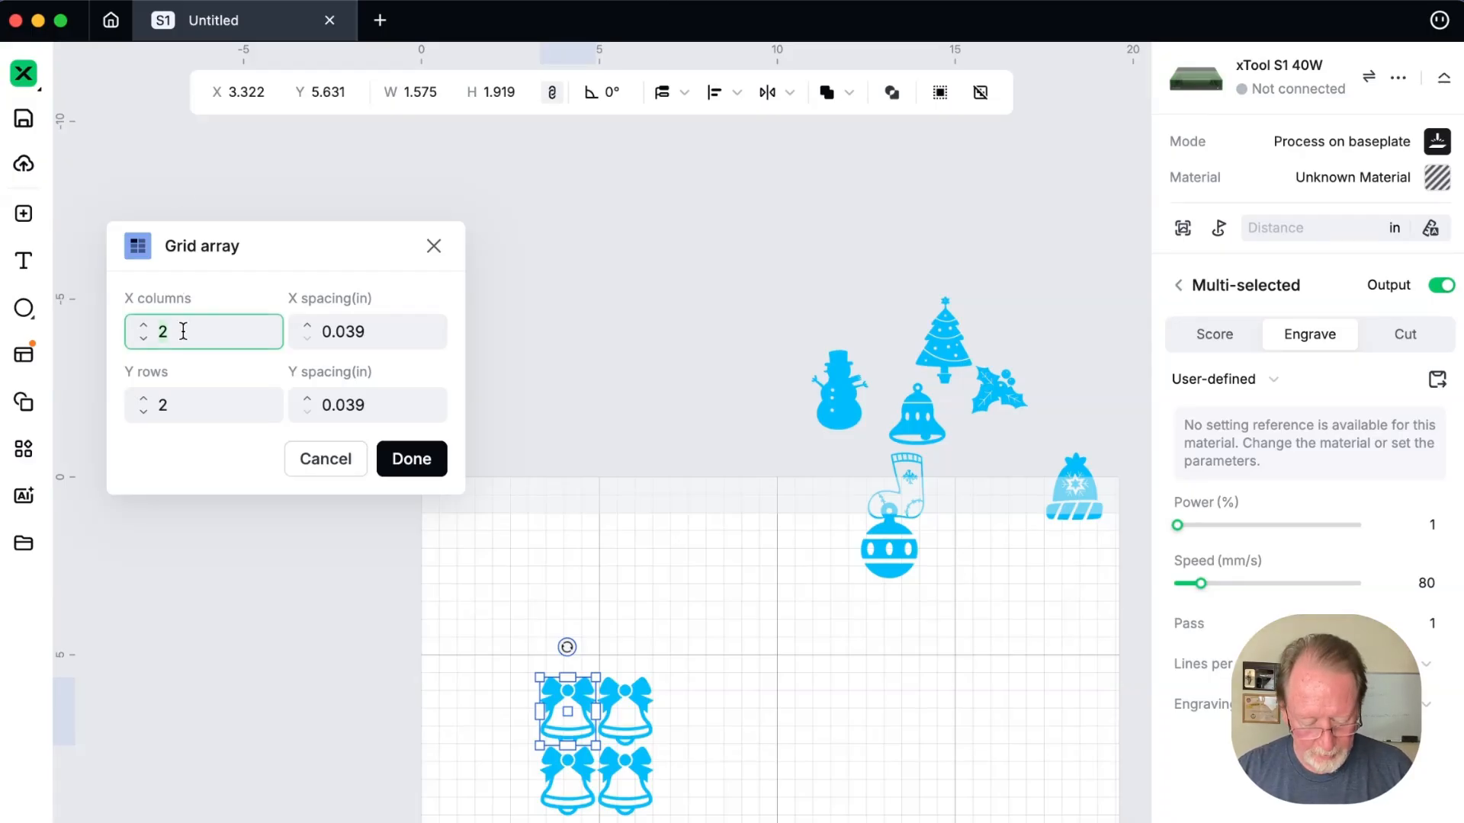
pyautogui.write('4')
pyautogui.click(188, 401)
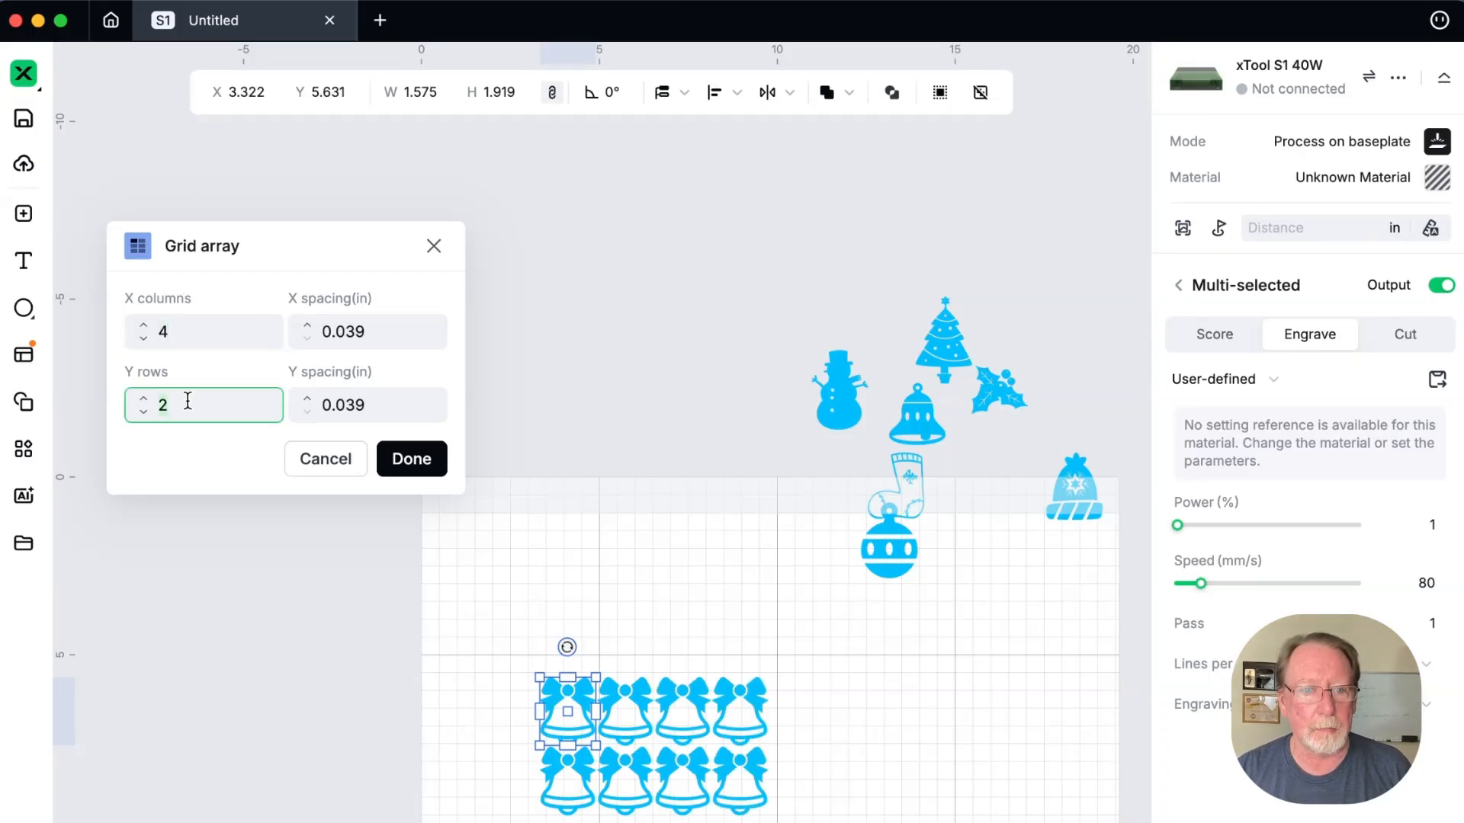
pyautogui.click(424, 461)
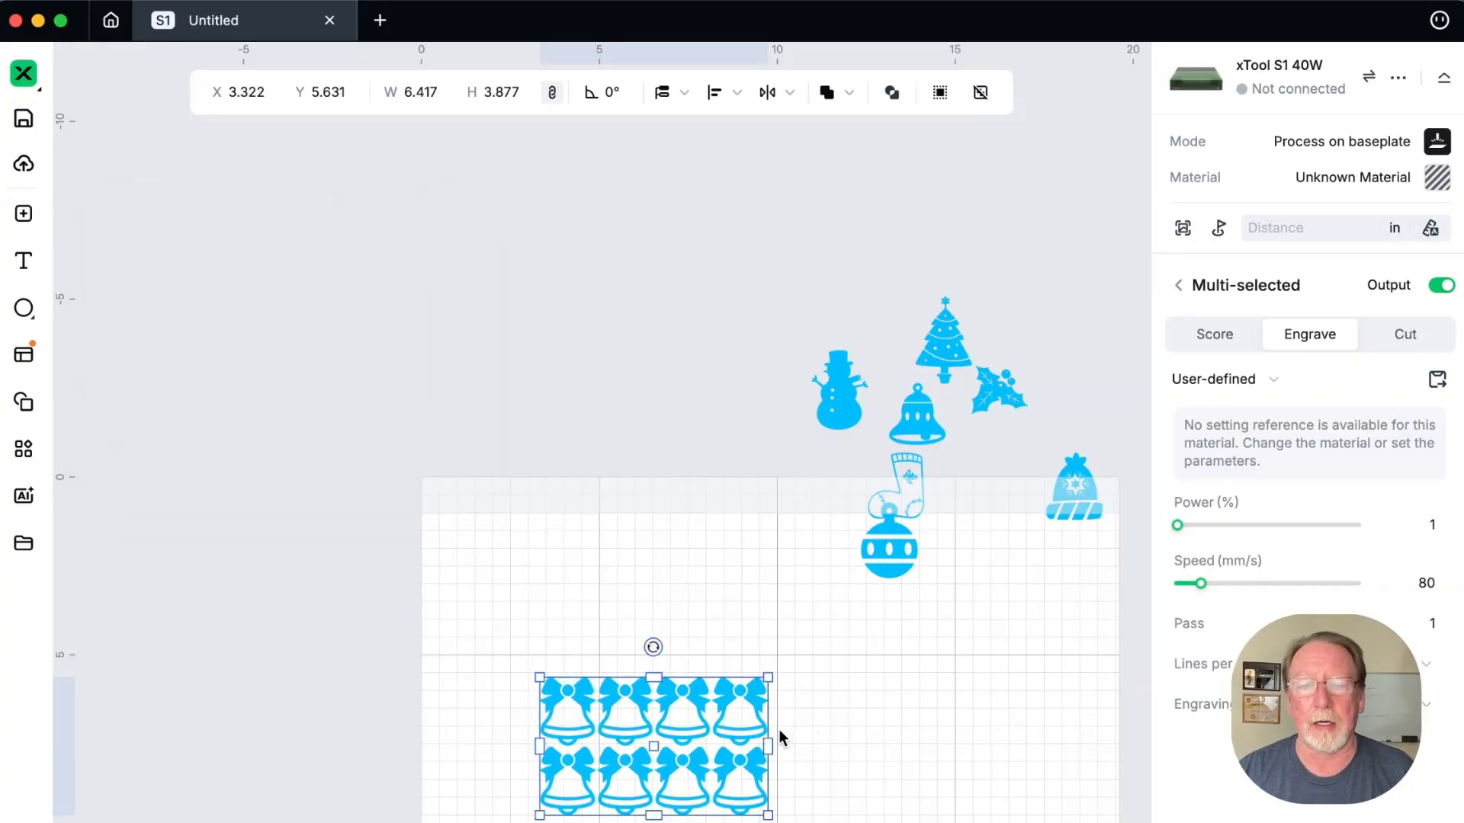
pyautogui.click(816, 735)
pyautogui.moveTo(685, 747); pyautogui.dragTo(657, 711)
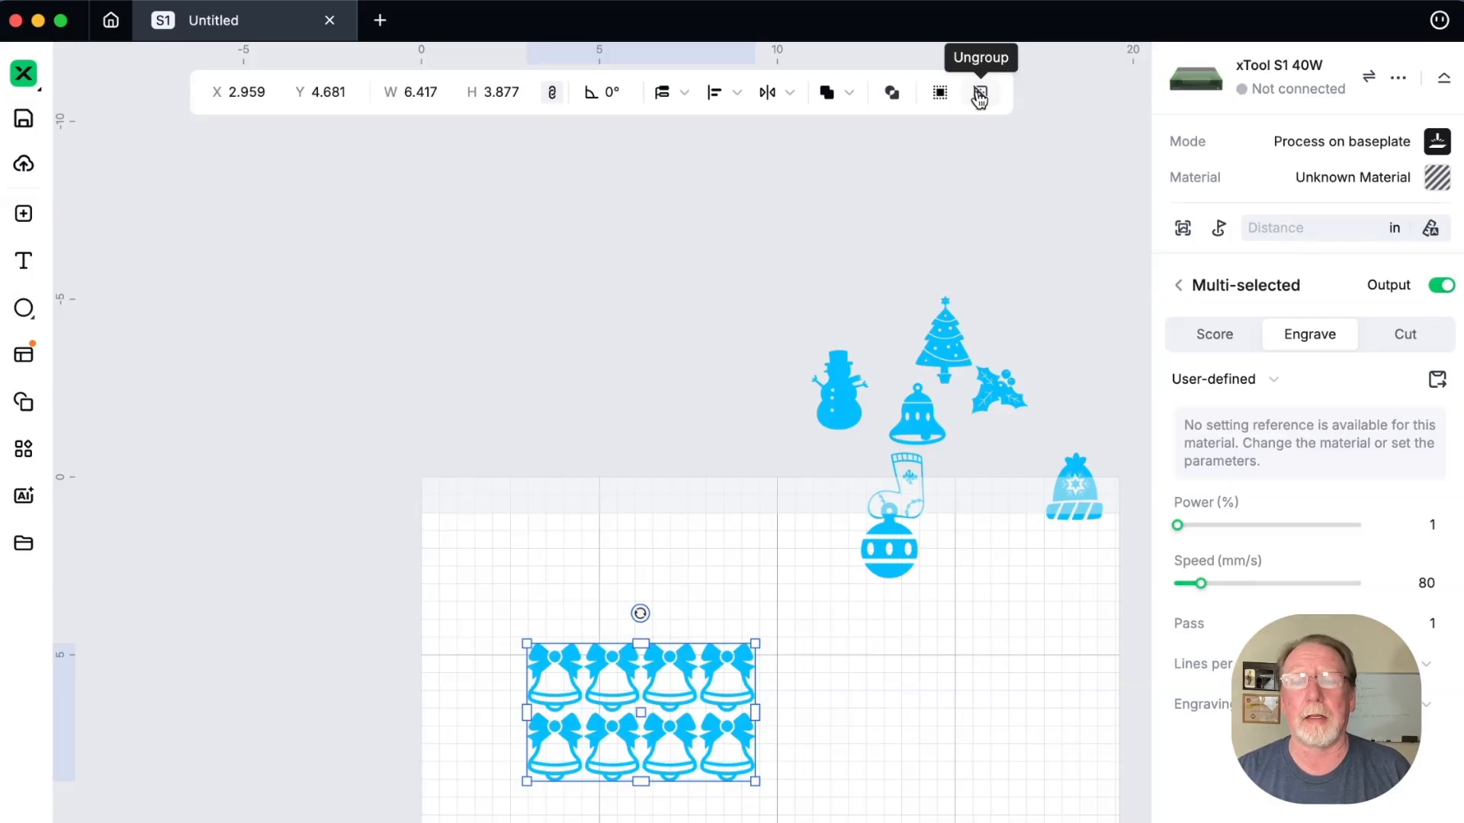
# Ungroup the bell array and delete the copied bells, keeping only the first bell
pyautogui.click(978, 97)
pyautogui.click(656, 598)
pyautogui.moveTo(607, 597); pyautogui.dragTo(802, 808)
pyautogui.press('Delete')
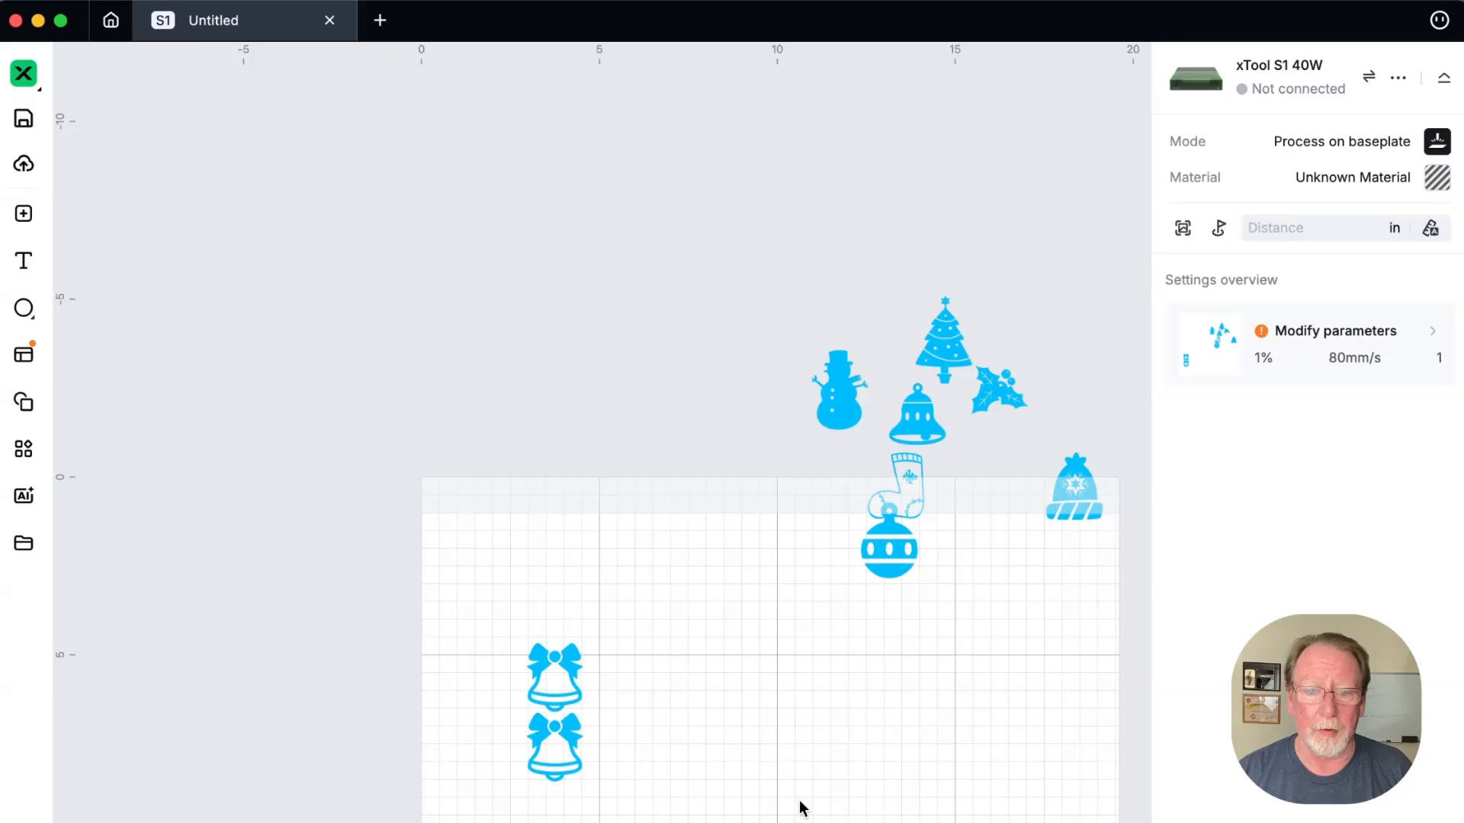
pyautogui.click(538, 741)
pyautogui.press('Delete')
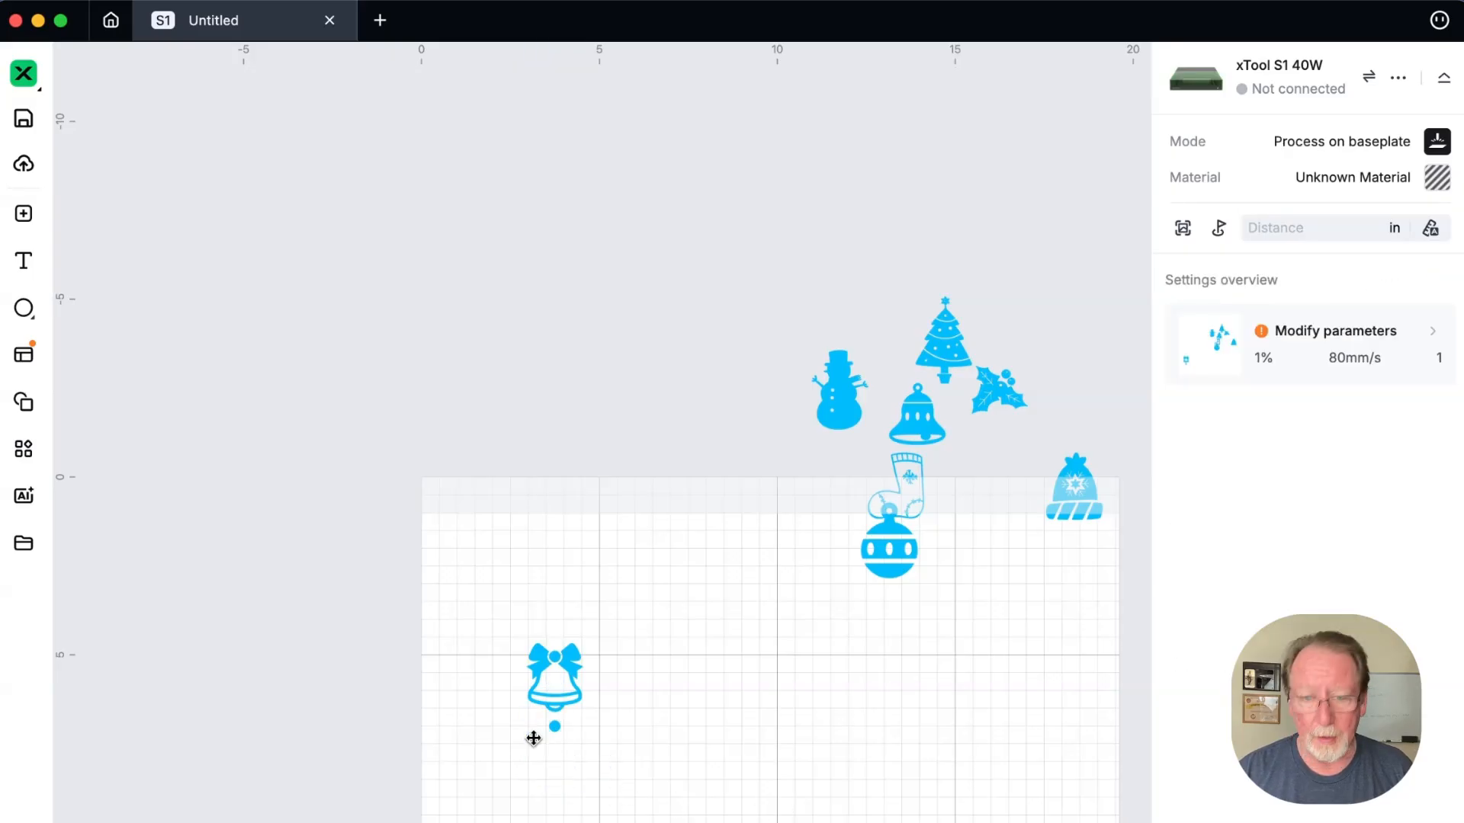
# Delete the leftover bow dots and place the remaining bell at about X 2.199, Y 4.952 in
pyautogui.moveTo(570, 682); pyautogui.dragTo(467, 580)
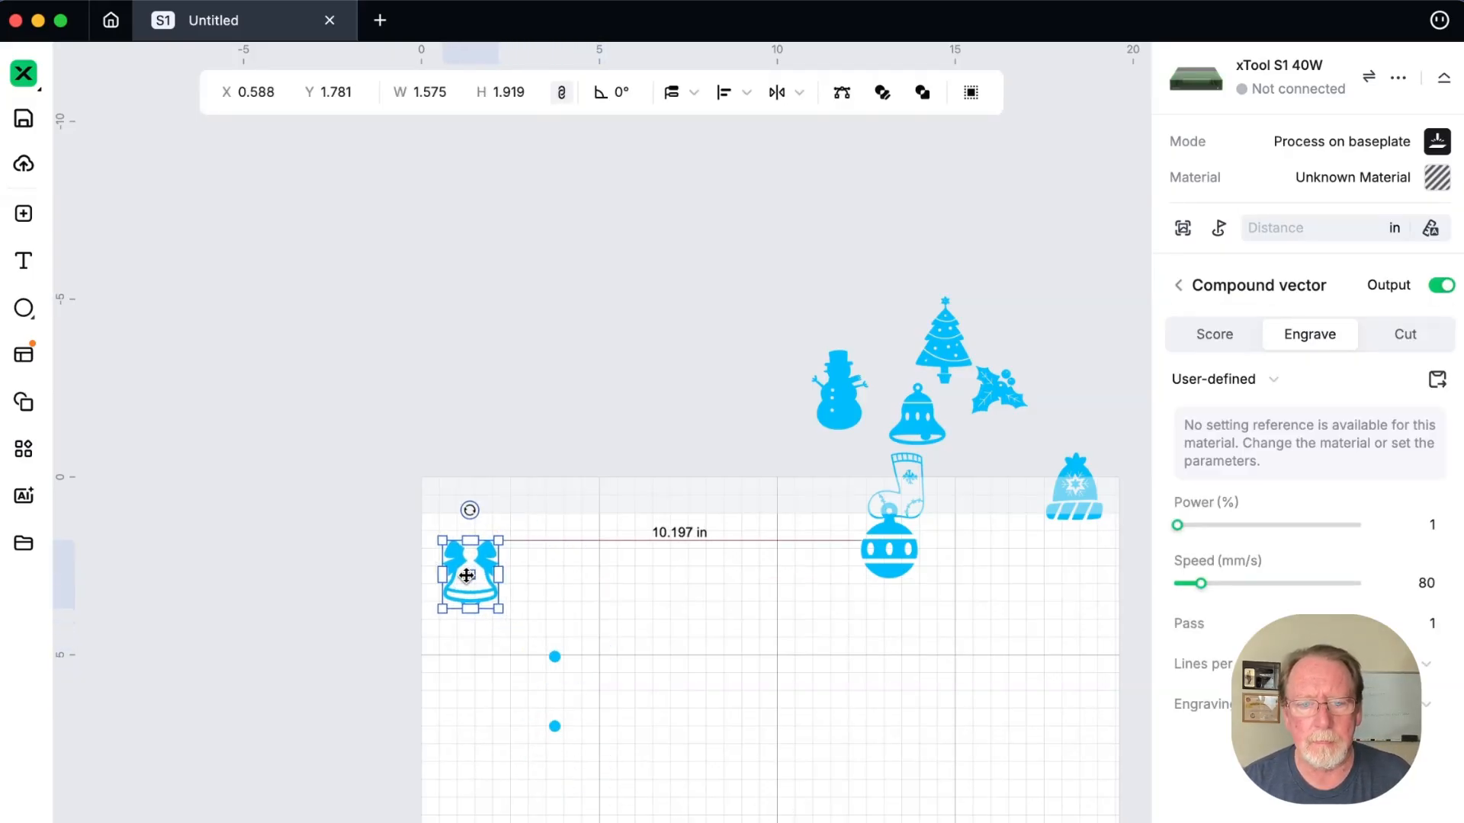
pyautogui.click(554, 657)
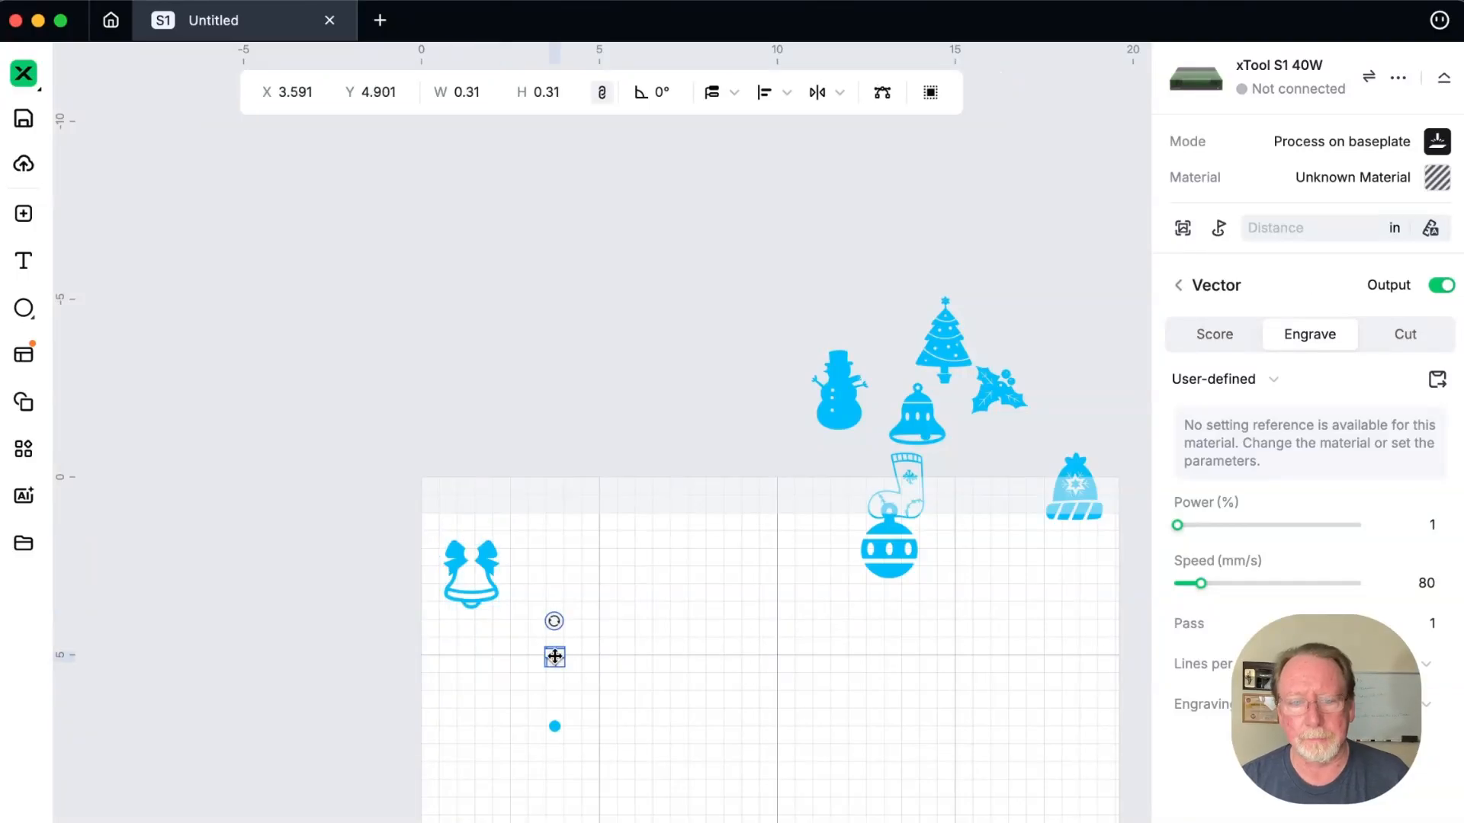
pyautogui.press('Delete')
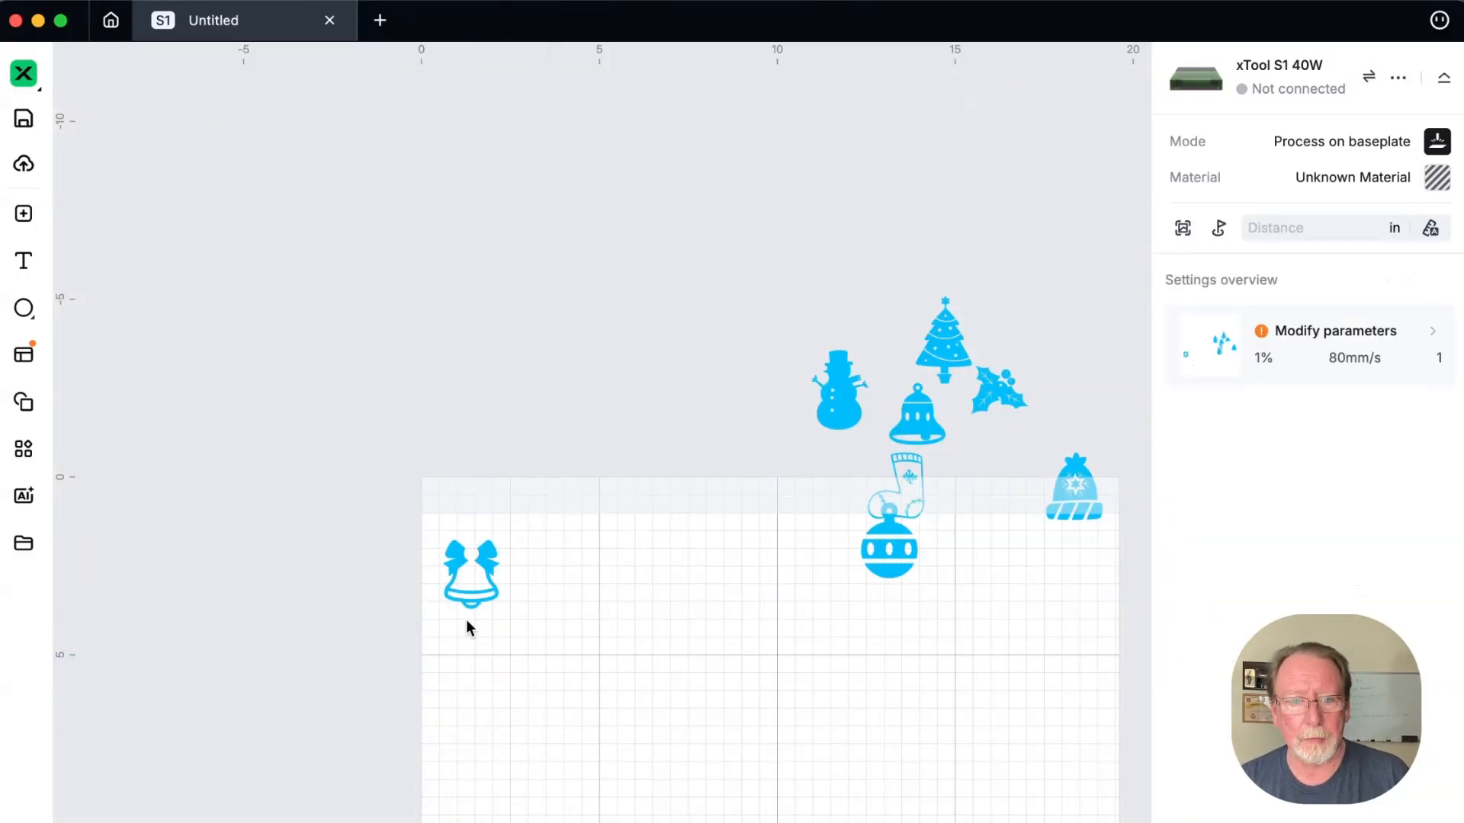
pyautogui.moveTo(475, 584); pyautogui.dragTo(531, 699)
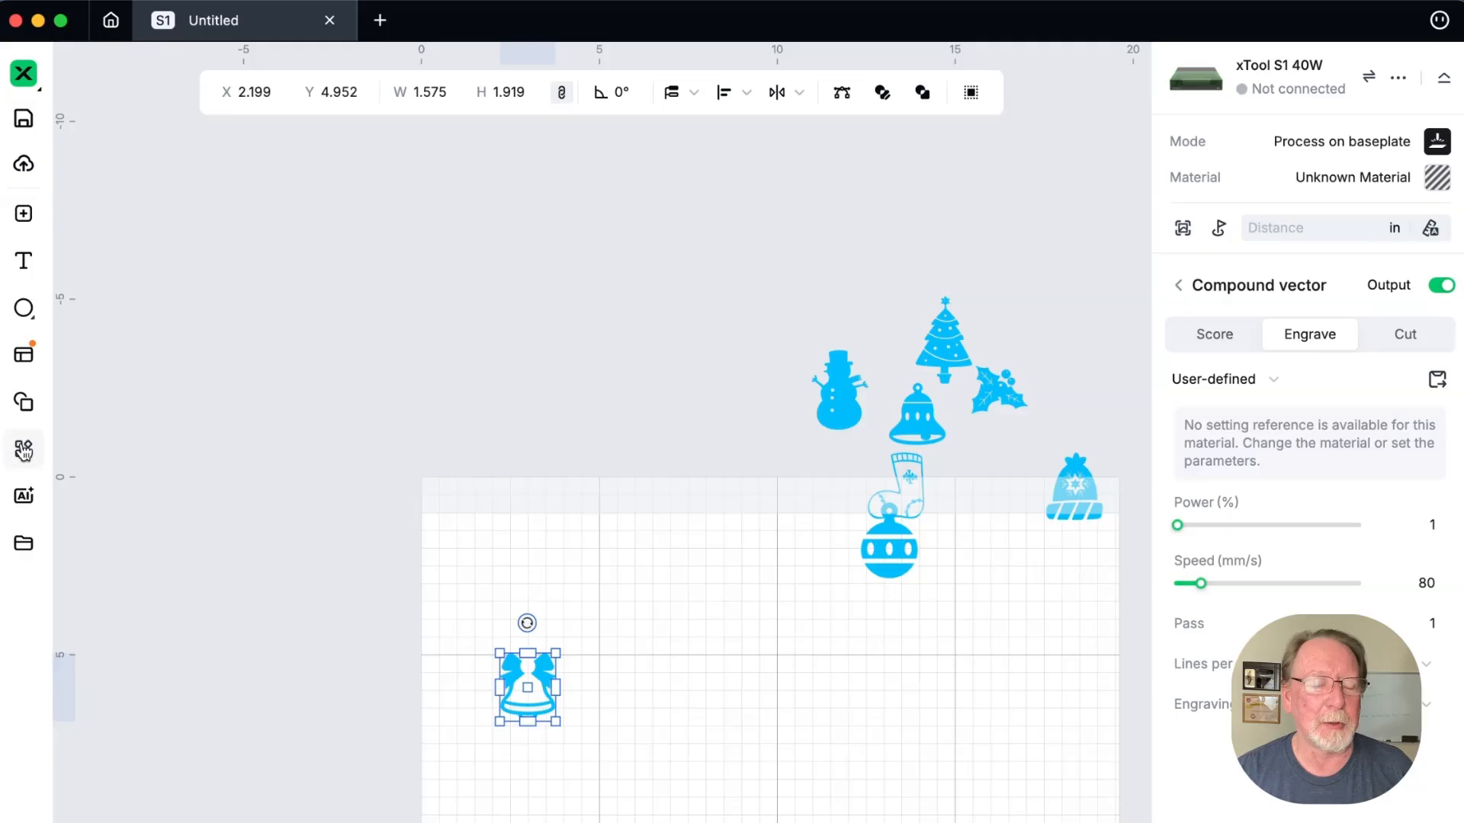
# Try a circular array of the bell with the array centre X set to 10 in, and cancel it
pyautogui.click(24, 449)
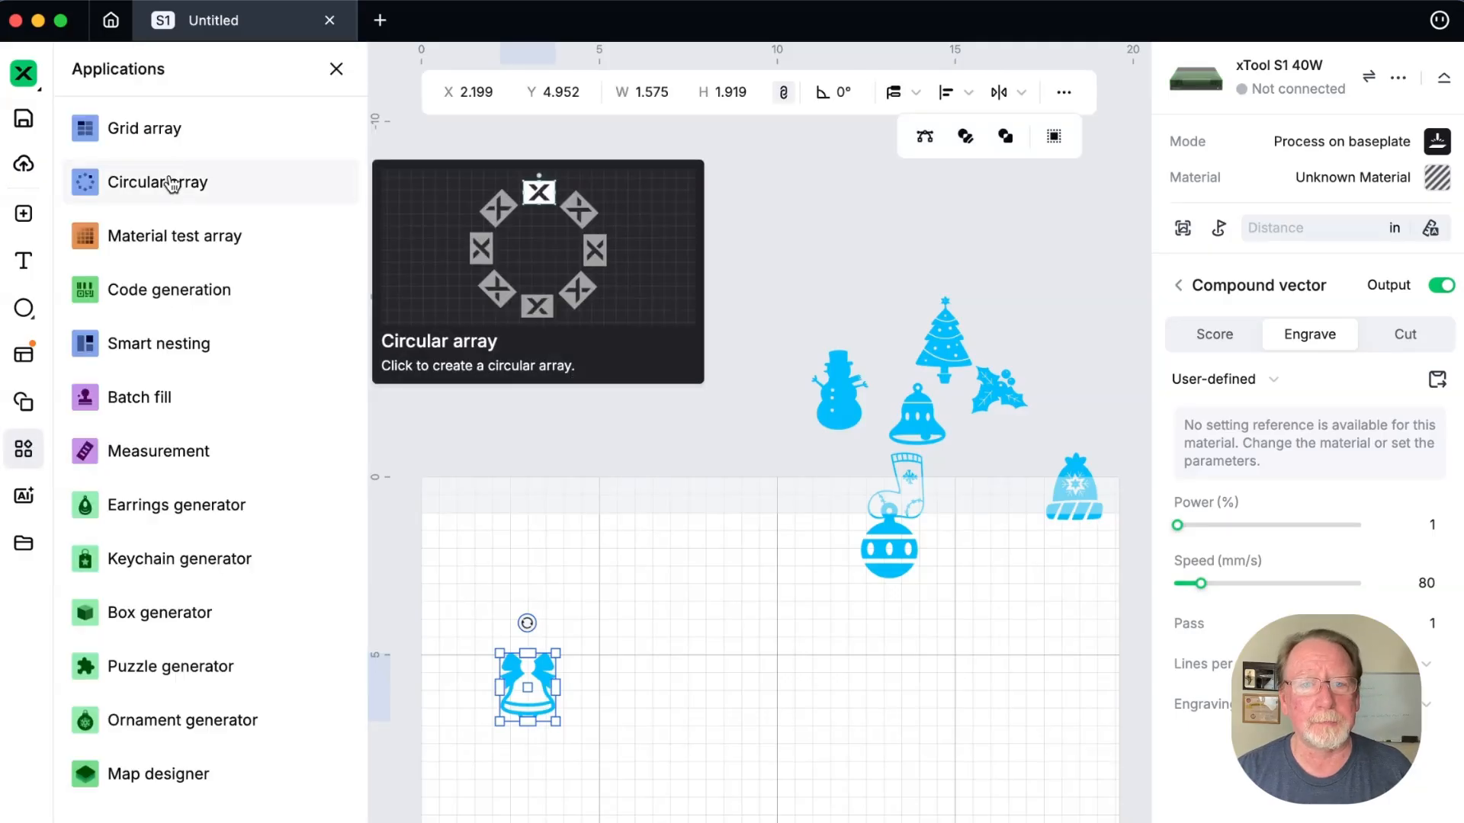
pyautogui.click(172, 183)
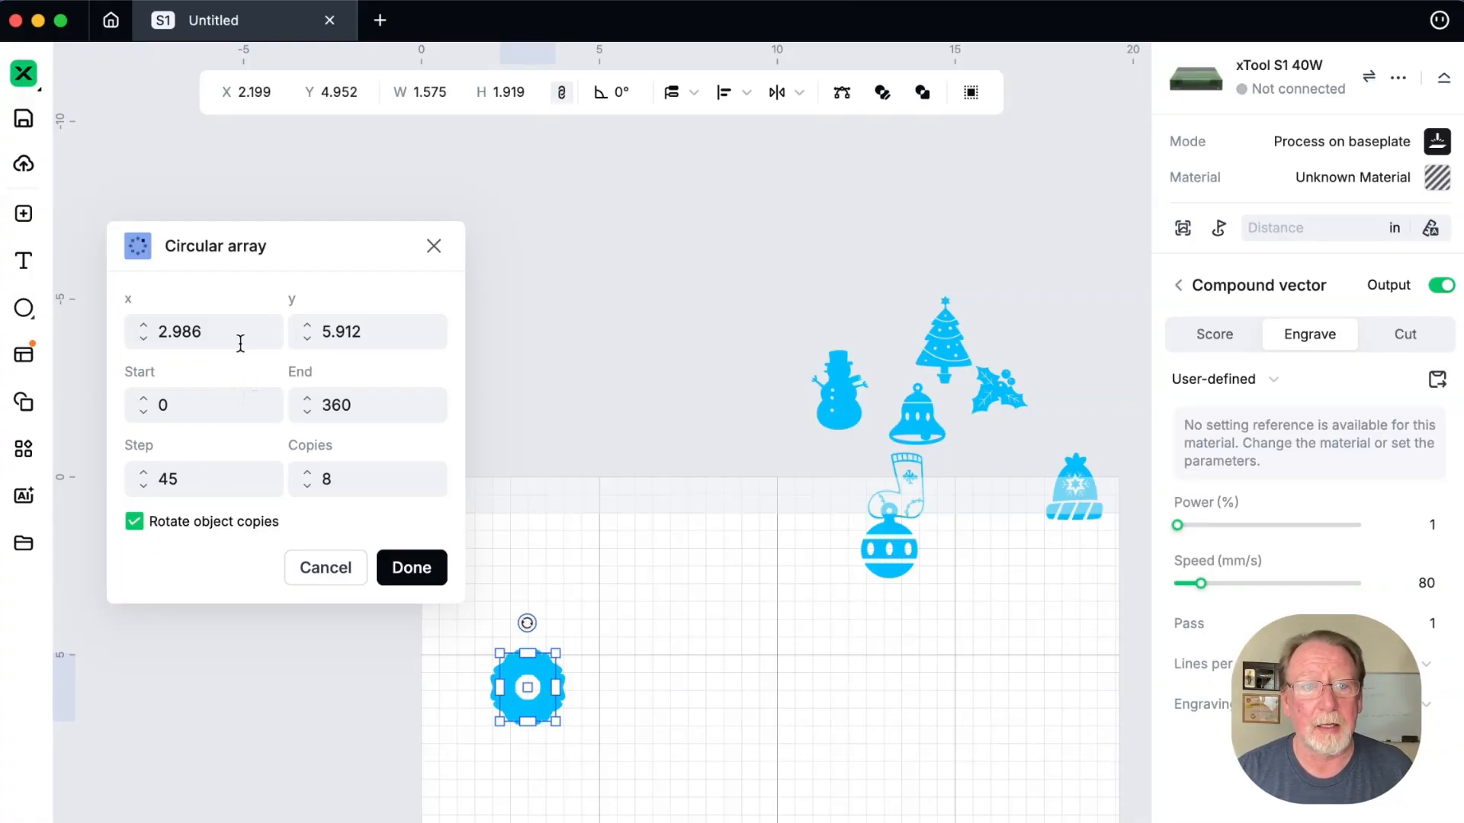
pyautogui.click(187, 334)
pyautogui.moveTo(187, 333); pyautogui.dragTo(157, 336)
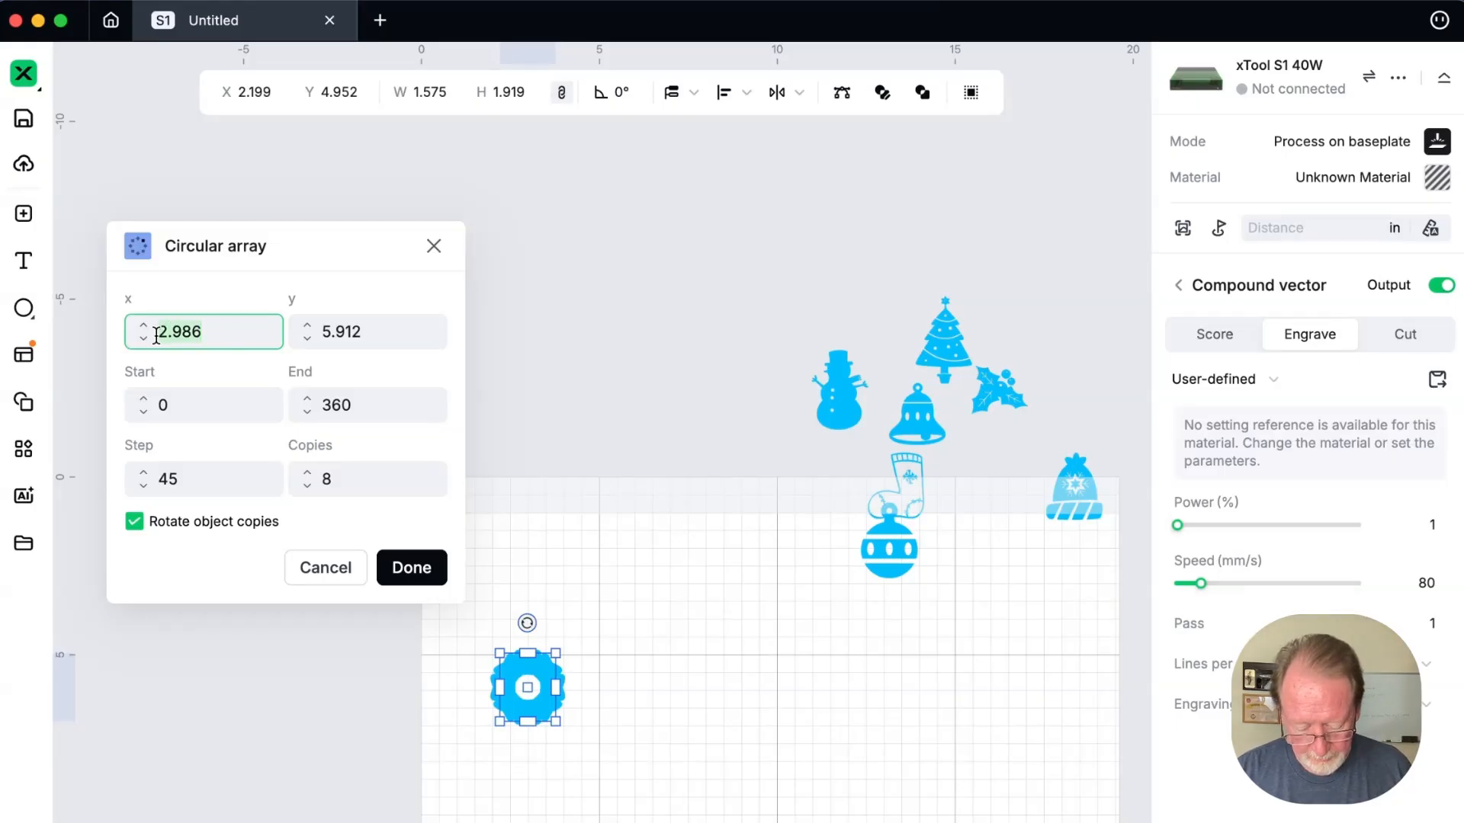
pyautogui.write('10')
pyautogui.press('Tab')
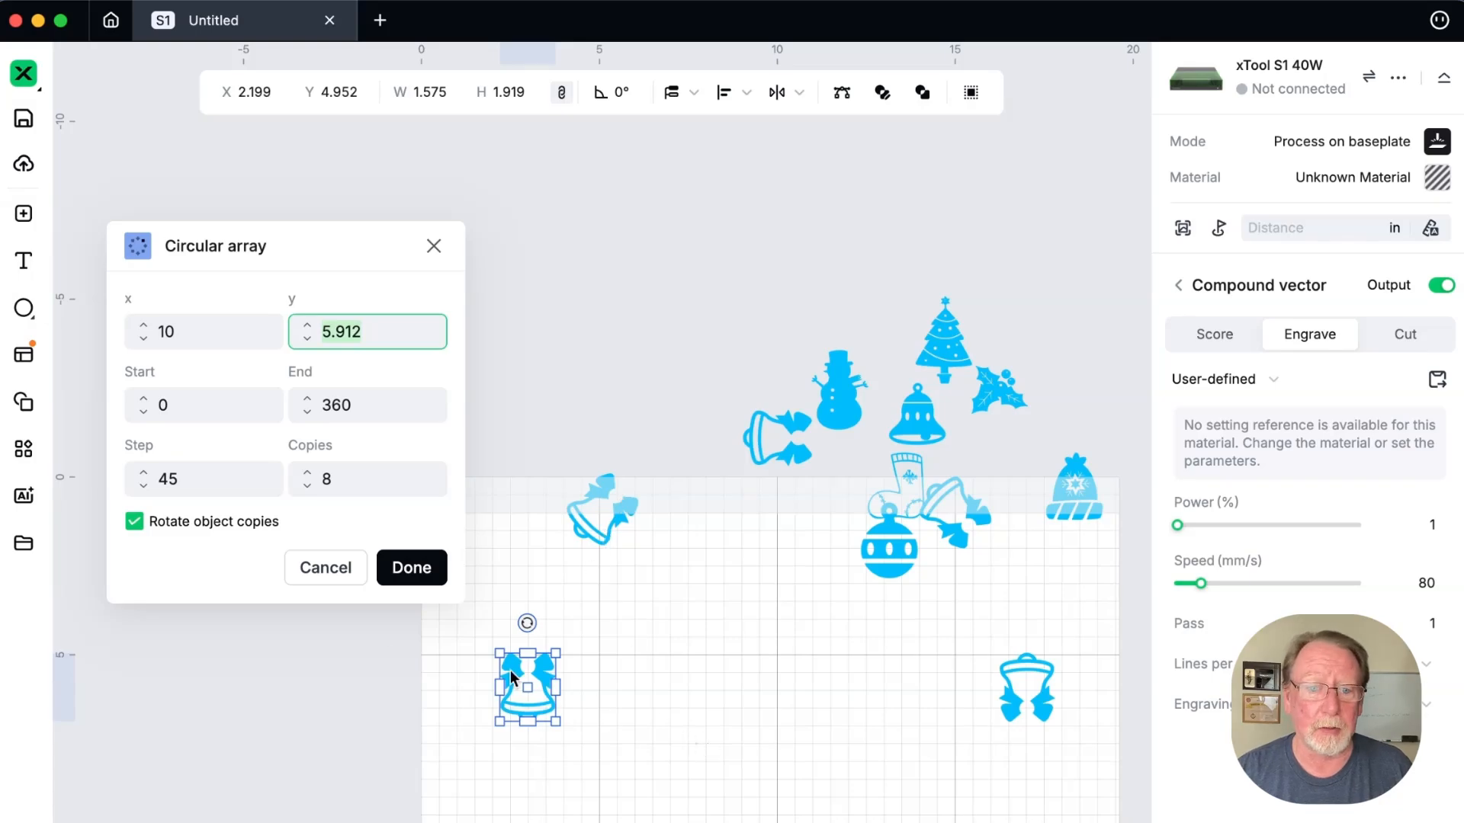
pyautogui.click(333, 575)
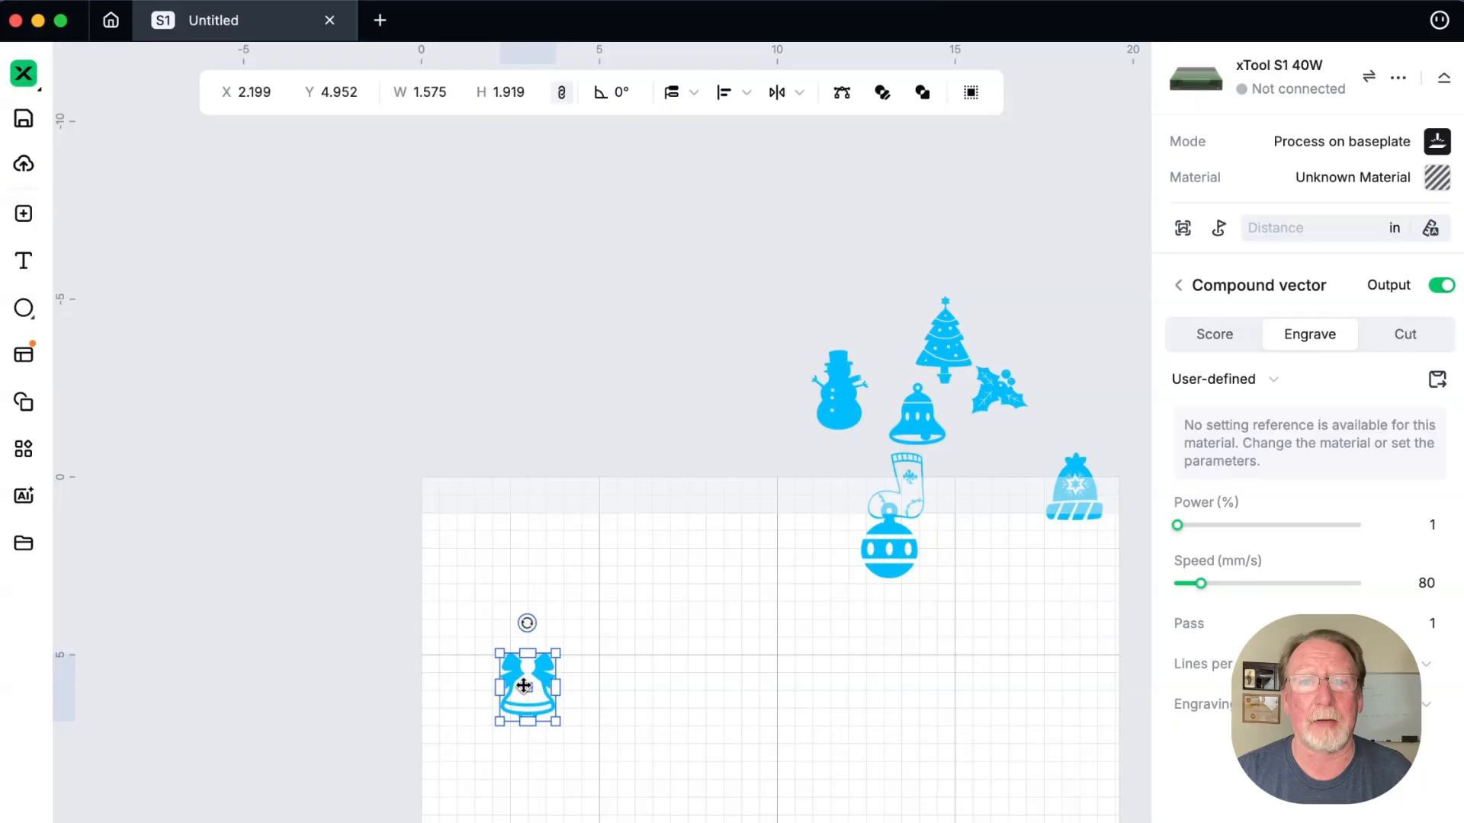
# Move the bell to about X 2.656, Y 4.956 in and generate a QR code containing laserfilevault.com
pyautogui.moveTo(524, 685); pyautogui.dragTo(539, 685)
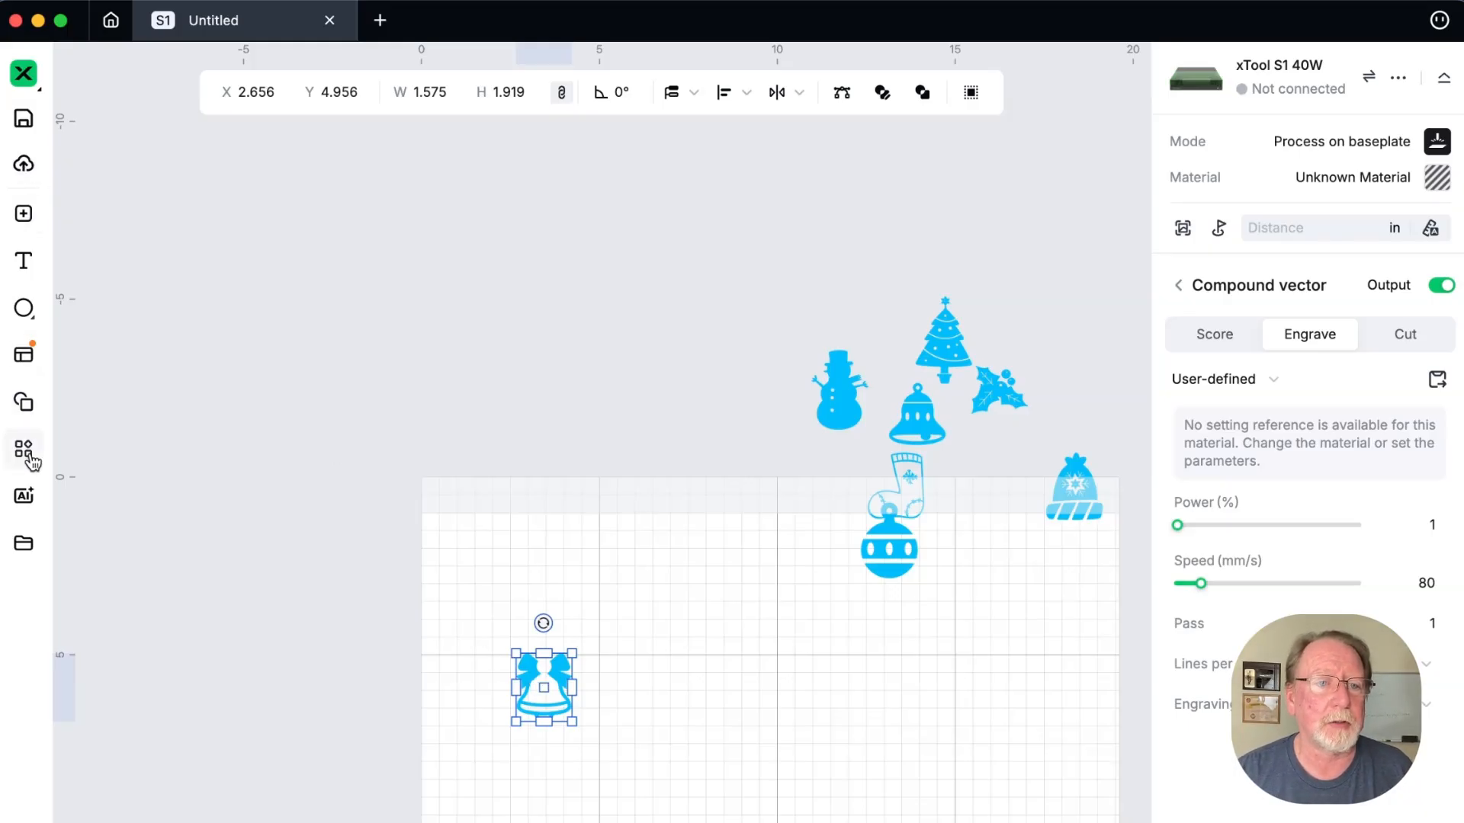
pyautogui.click(23, 450)
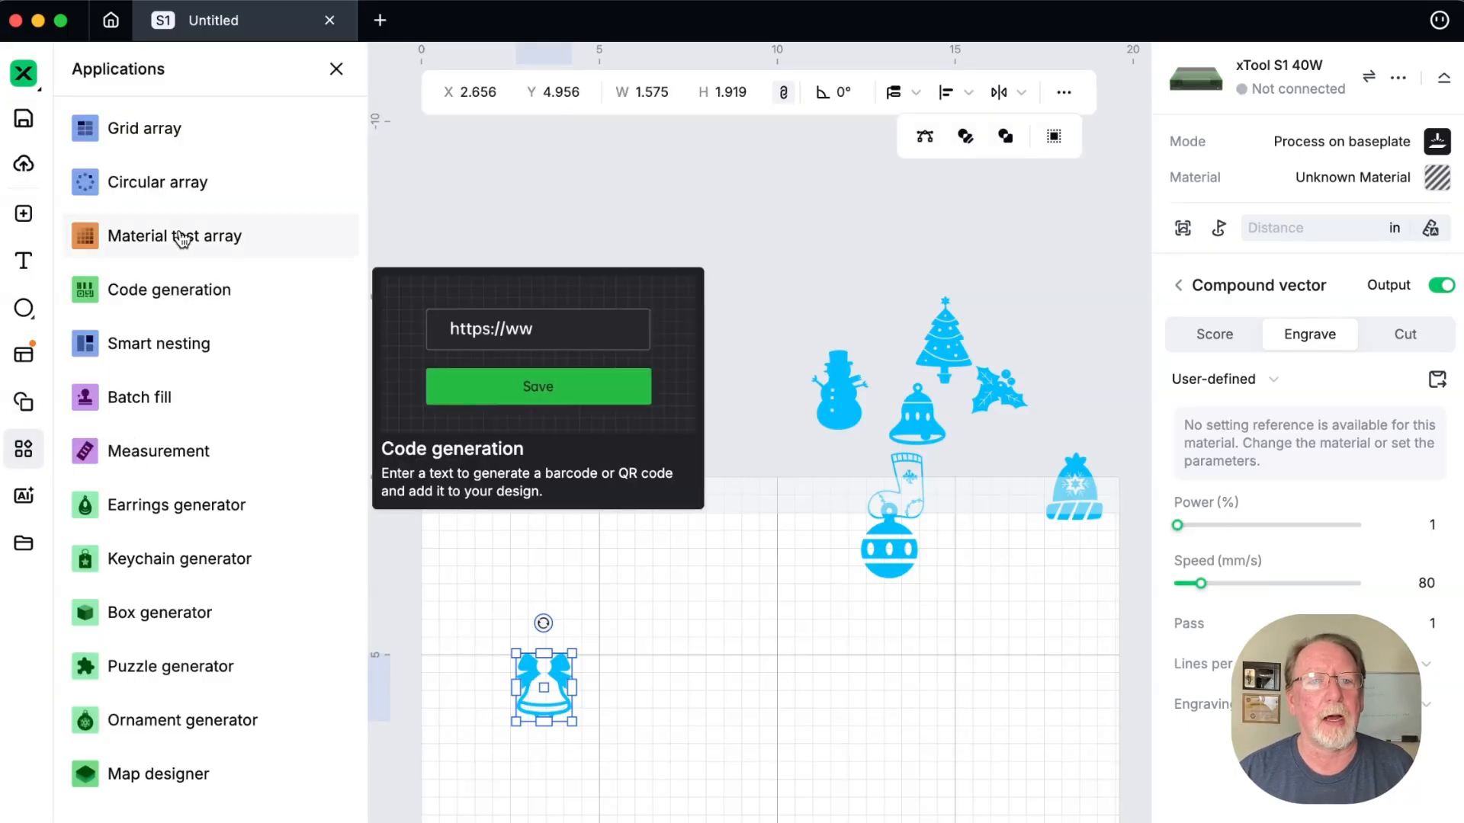
pyautogui.moveTo(182, 239)
pyautogui.moveTo(191, 290)
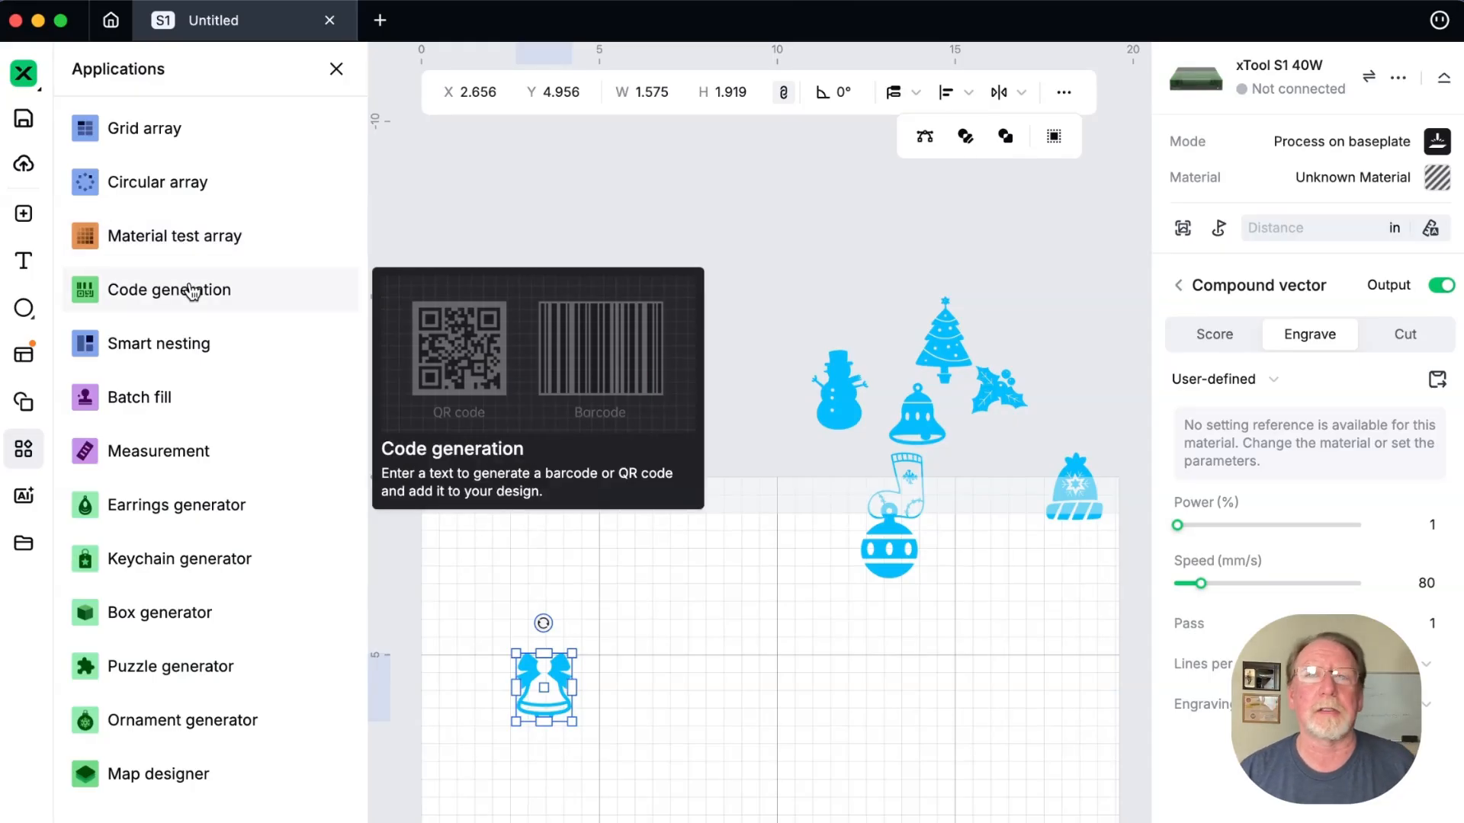
pyautogui.click(190, 290)
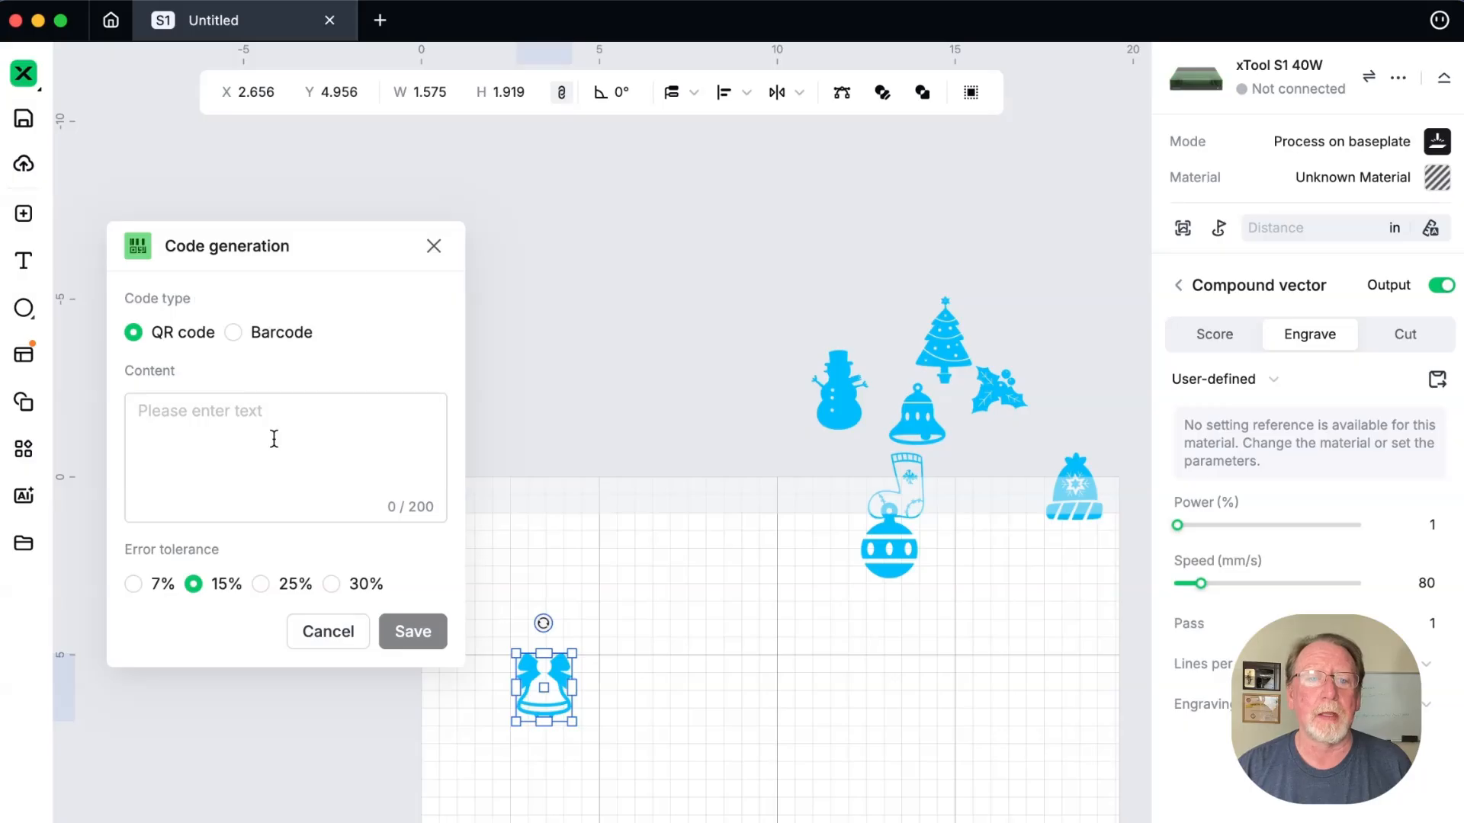
pyautogui.click(246, 415)
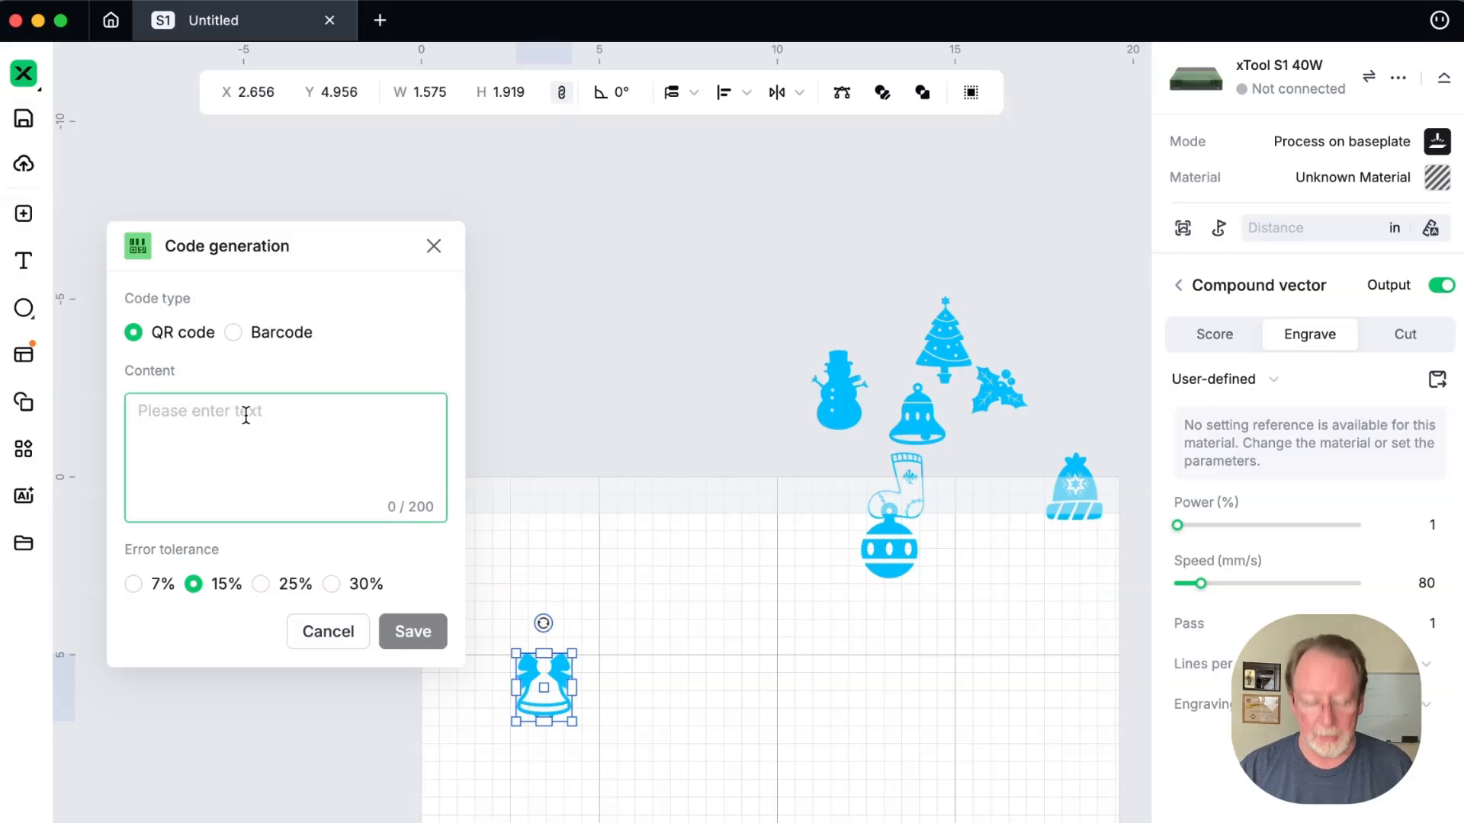
pyautogui.write('laserfil')
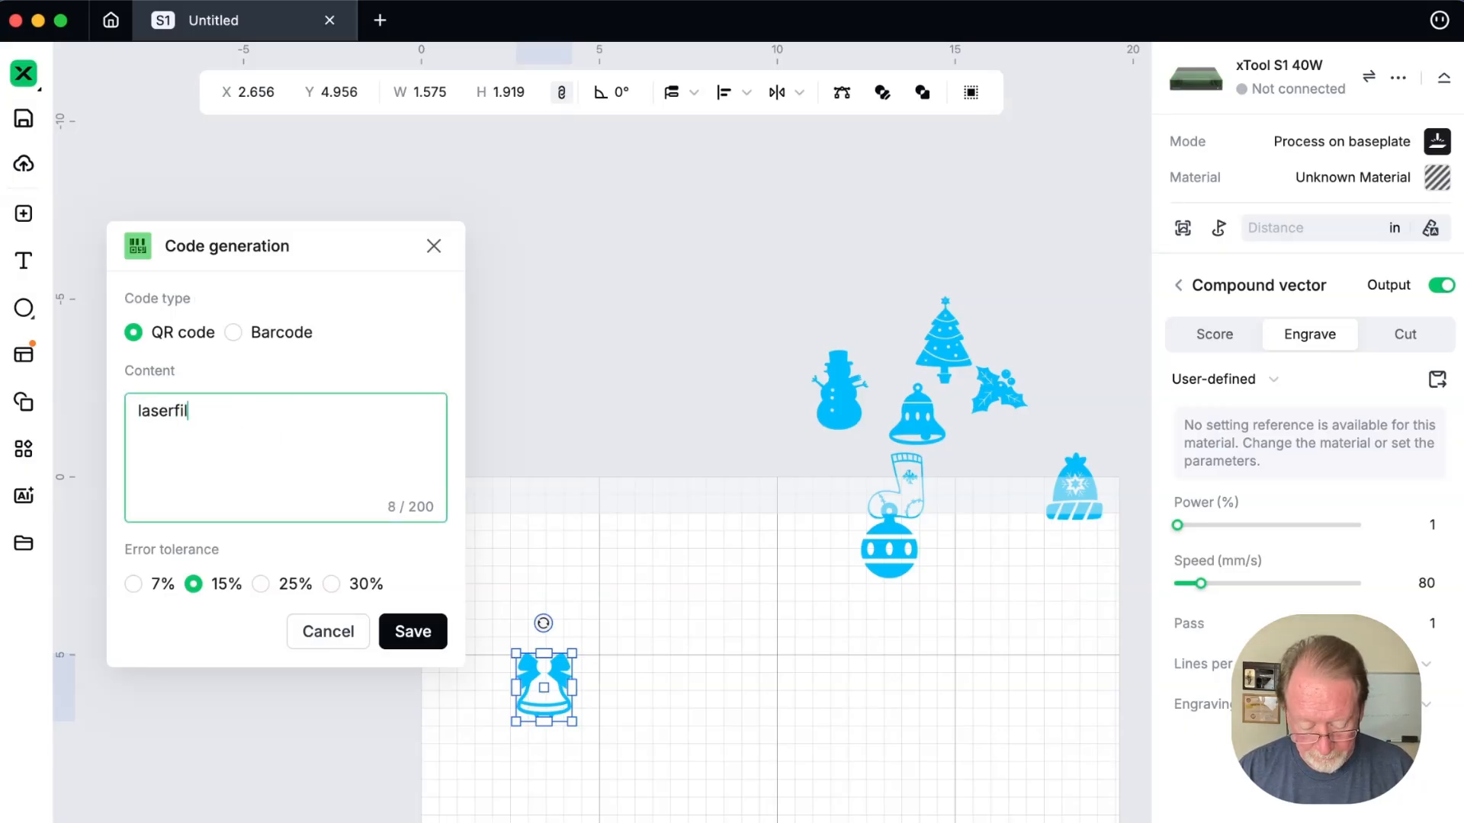
pyautogui.write('evault.com')
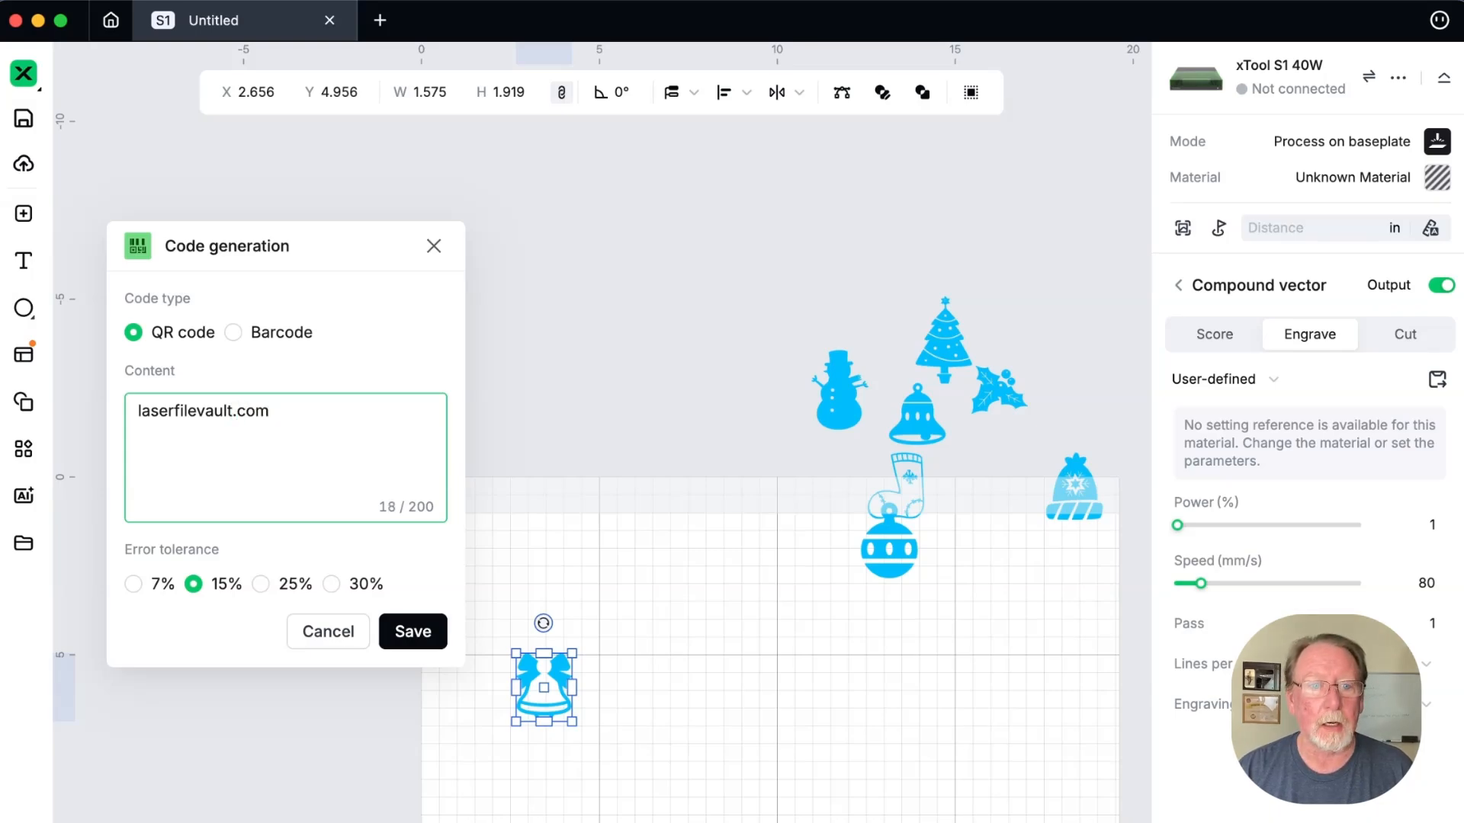
pyautogui.click(424, 633)
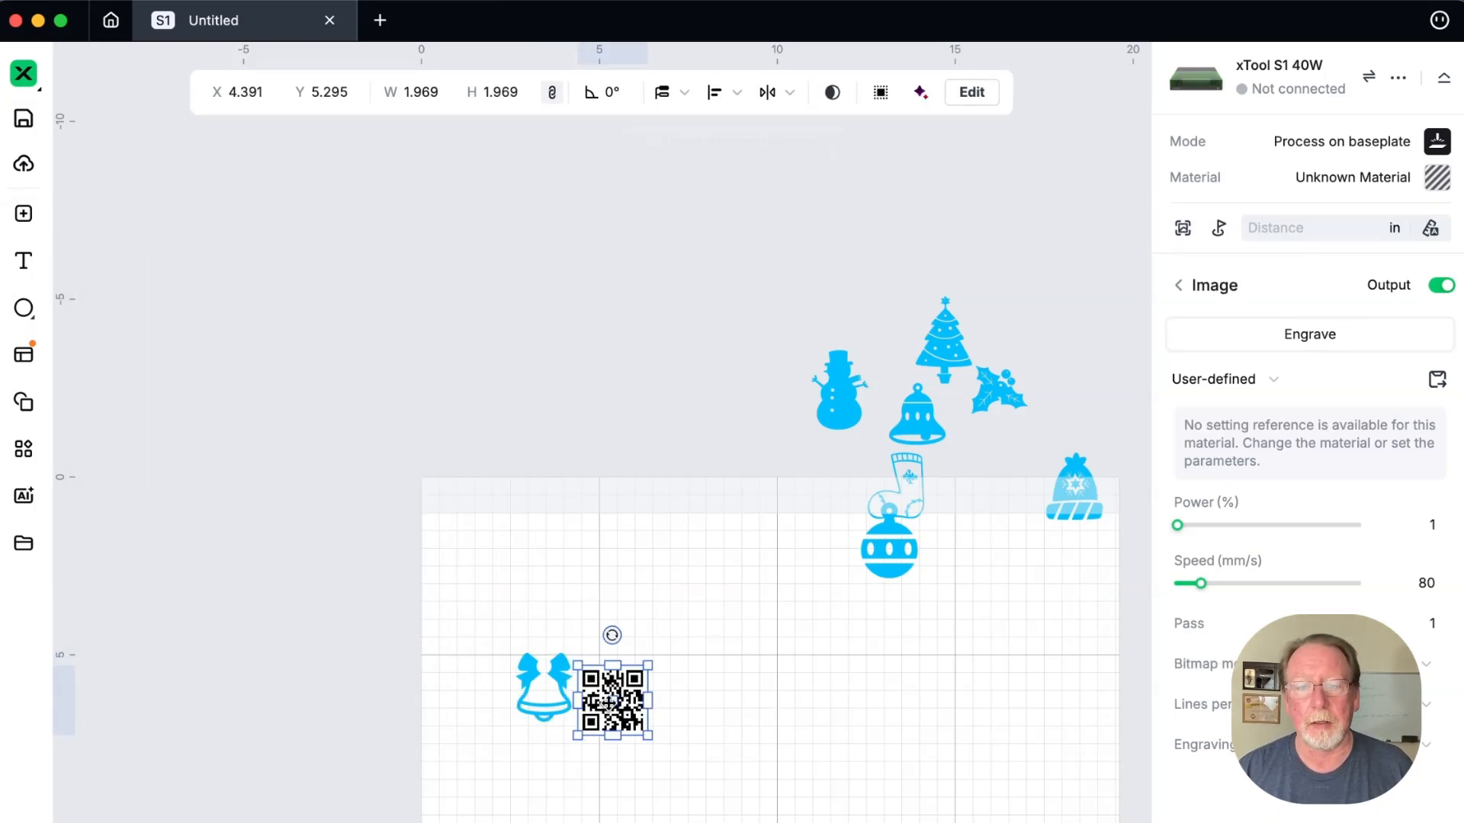
# Move the QR code to about X 14.481, Y 6.28 in and delete it
pyautogui.moveTo(610, 700); pyautogui.dragTo(968, 735)
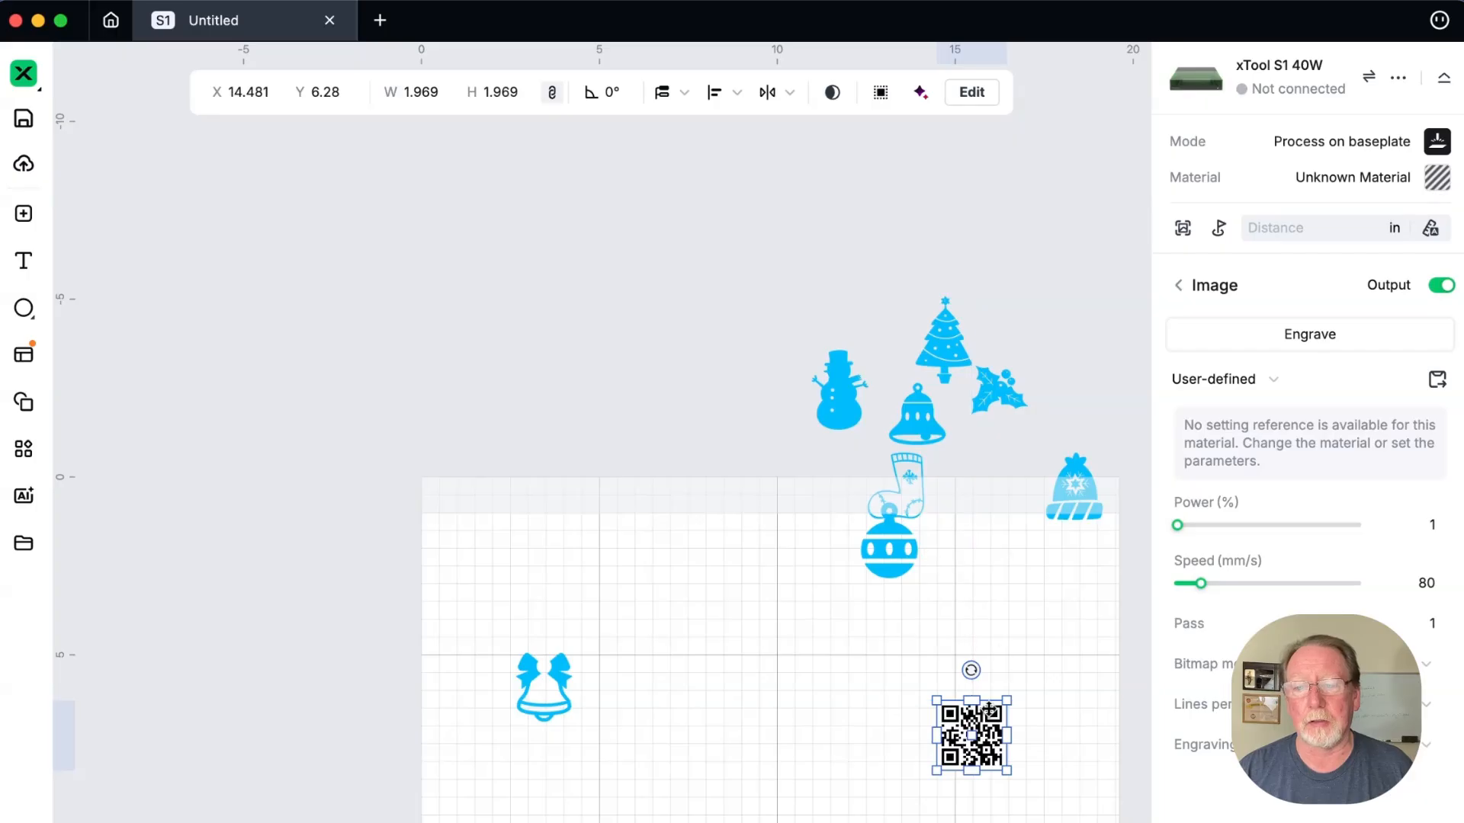
pyautogui.click(1000, 620)
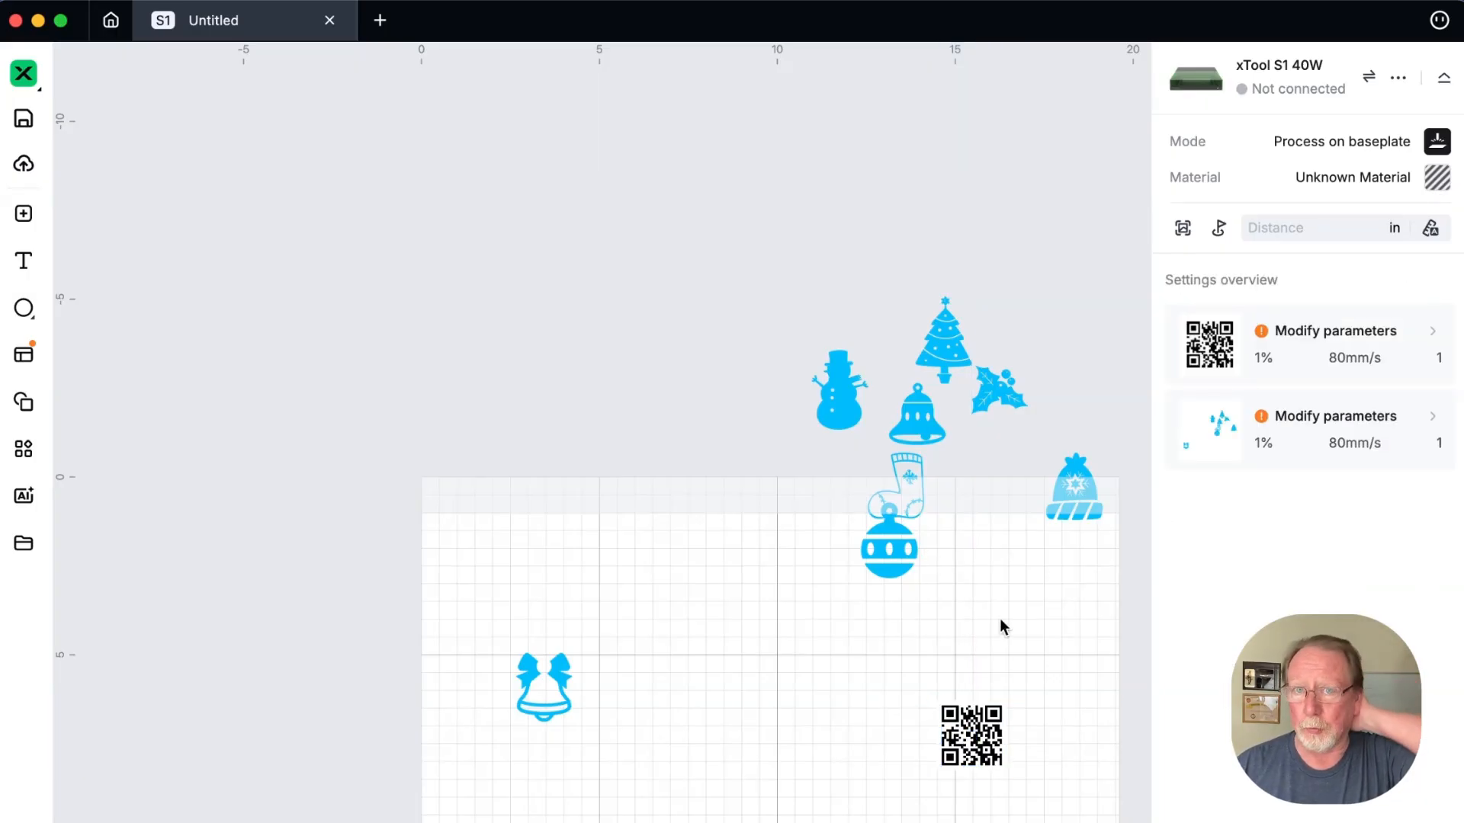
pyautogui.click(998, 728)
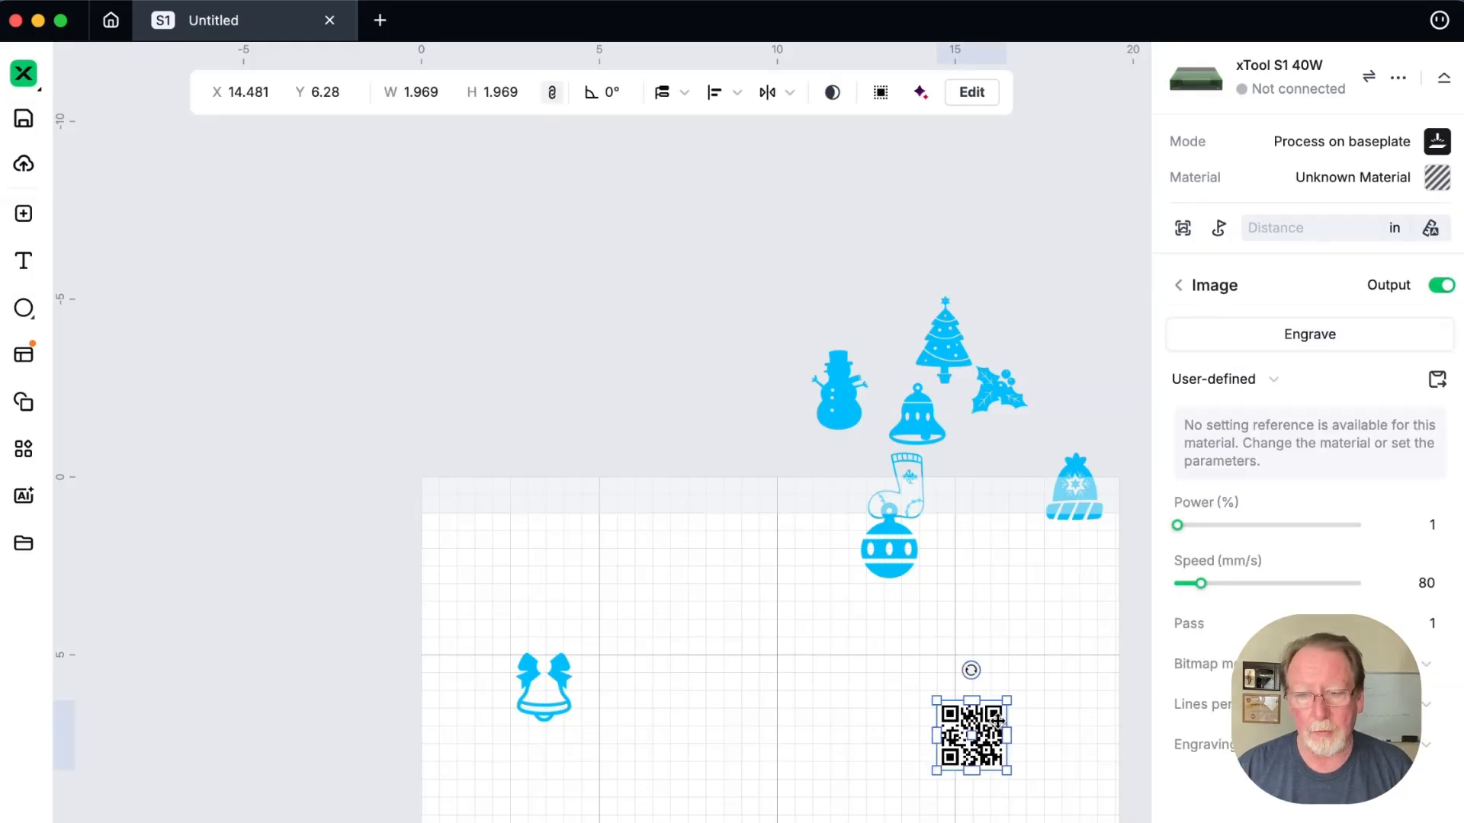
pyautogui.press('Delete')
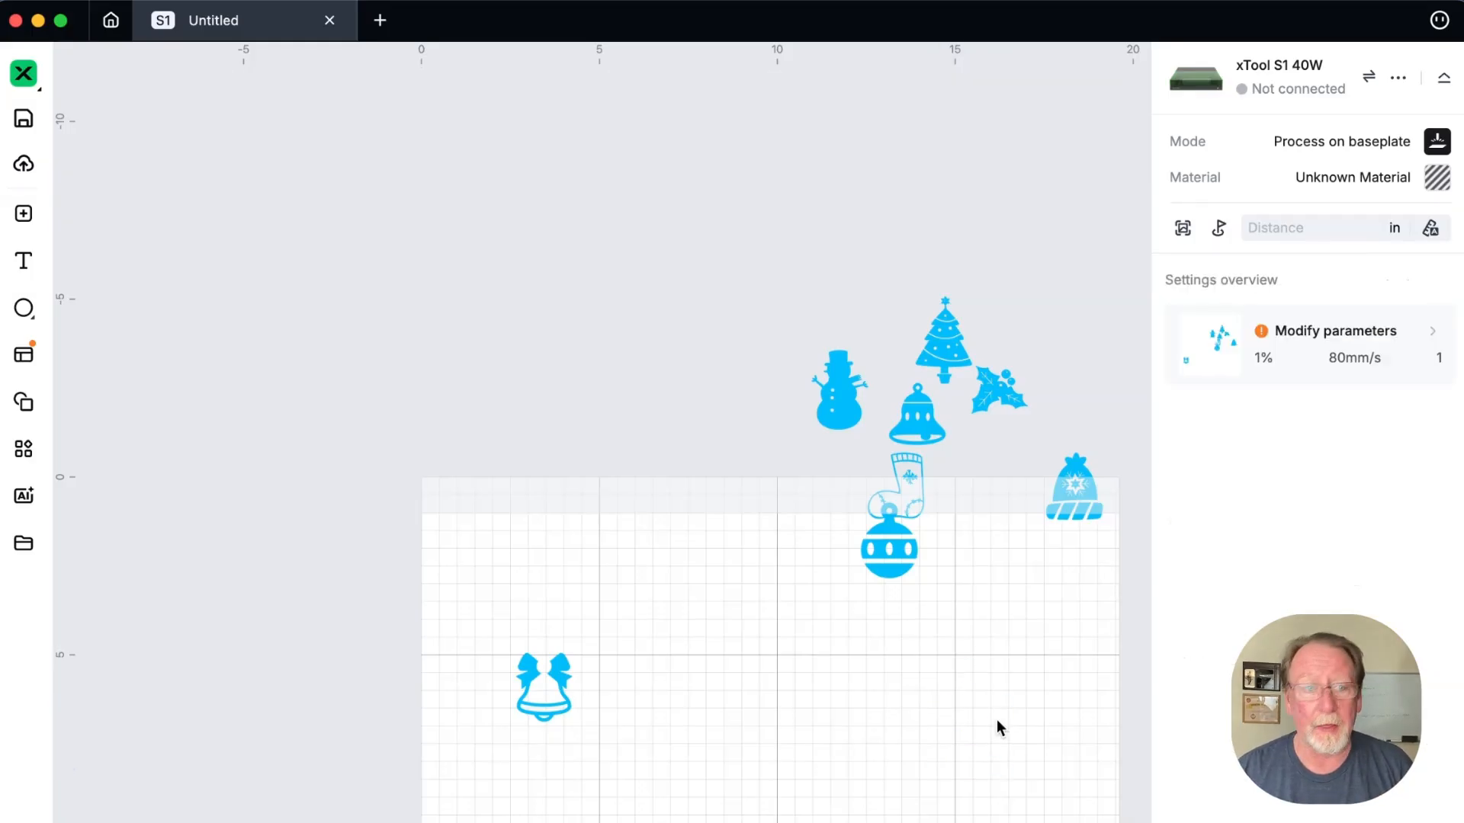
# Move the group of other Christmas graphics down onto the work area beside the bell, at about X 6.468, Y 2.915 in
pyautogui.click(36, 456)
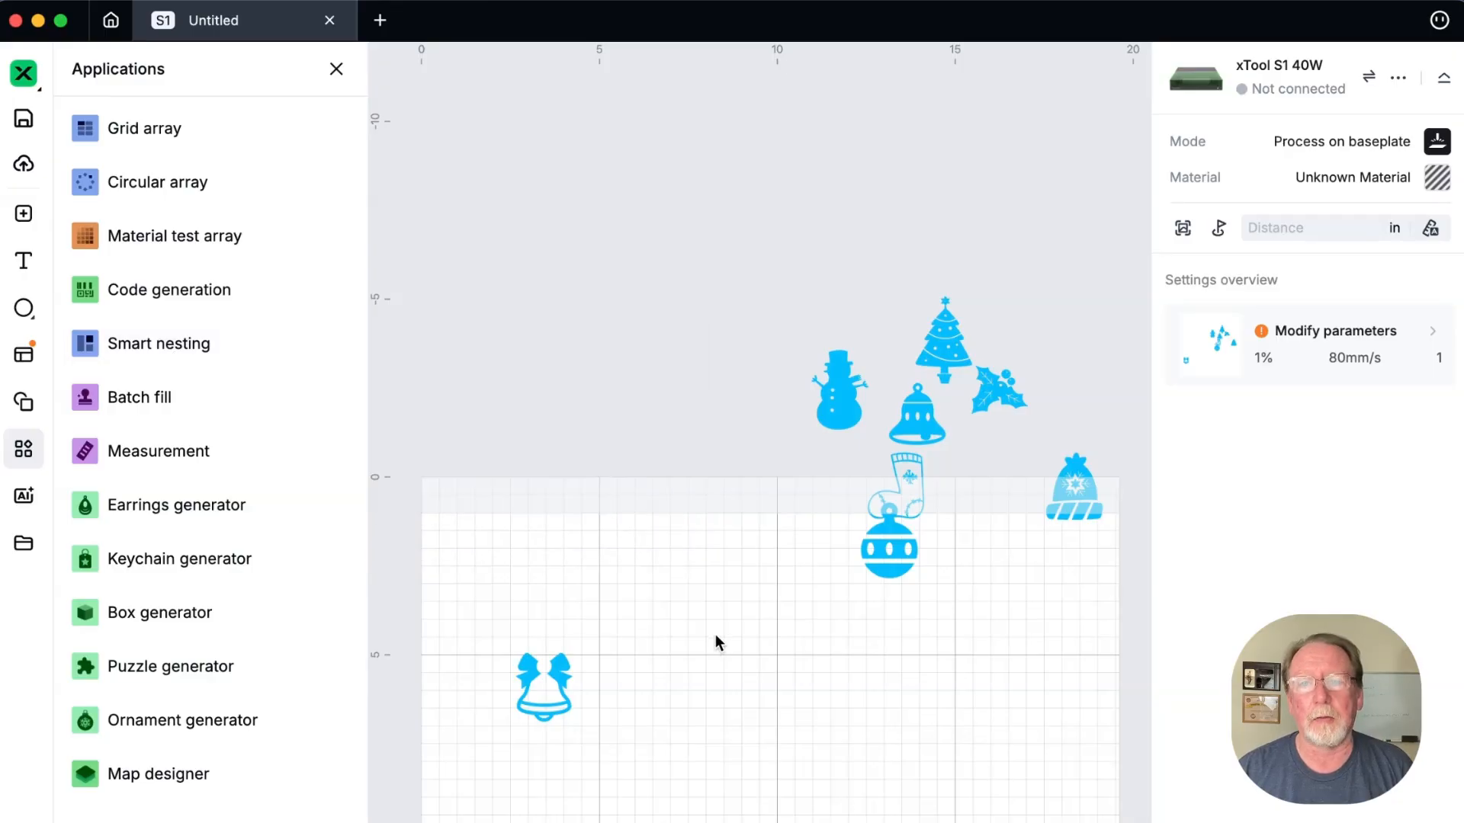
pyautogui.moveTo(793, 359); pyautogui.dragTo(1101, 665)
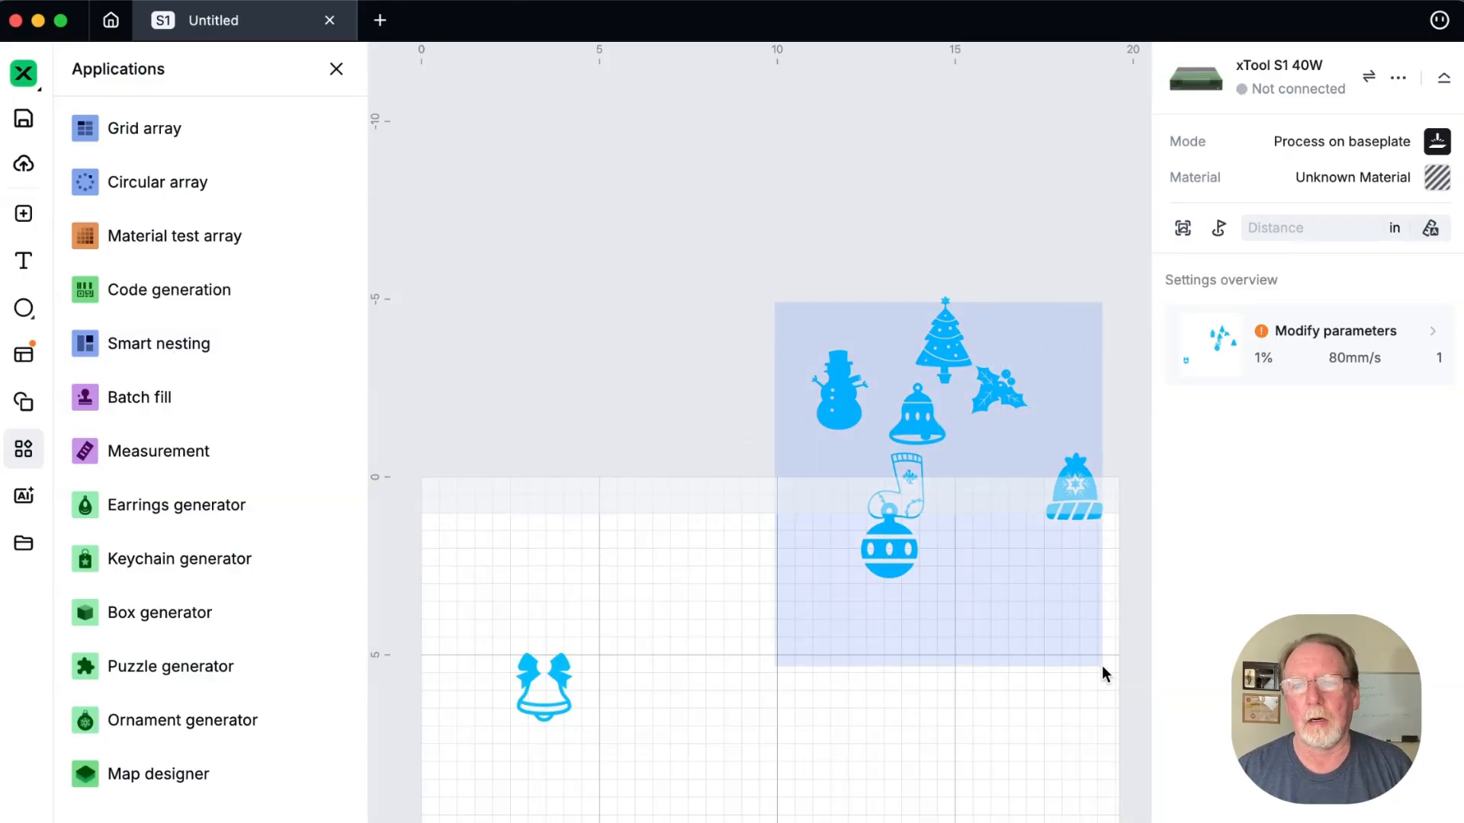
pyautogui.moveTo(951, 493); pyautogui.dragTo(794, 768)
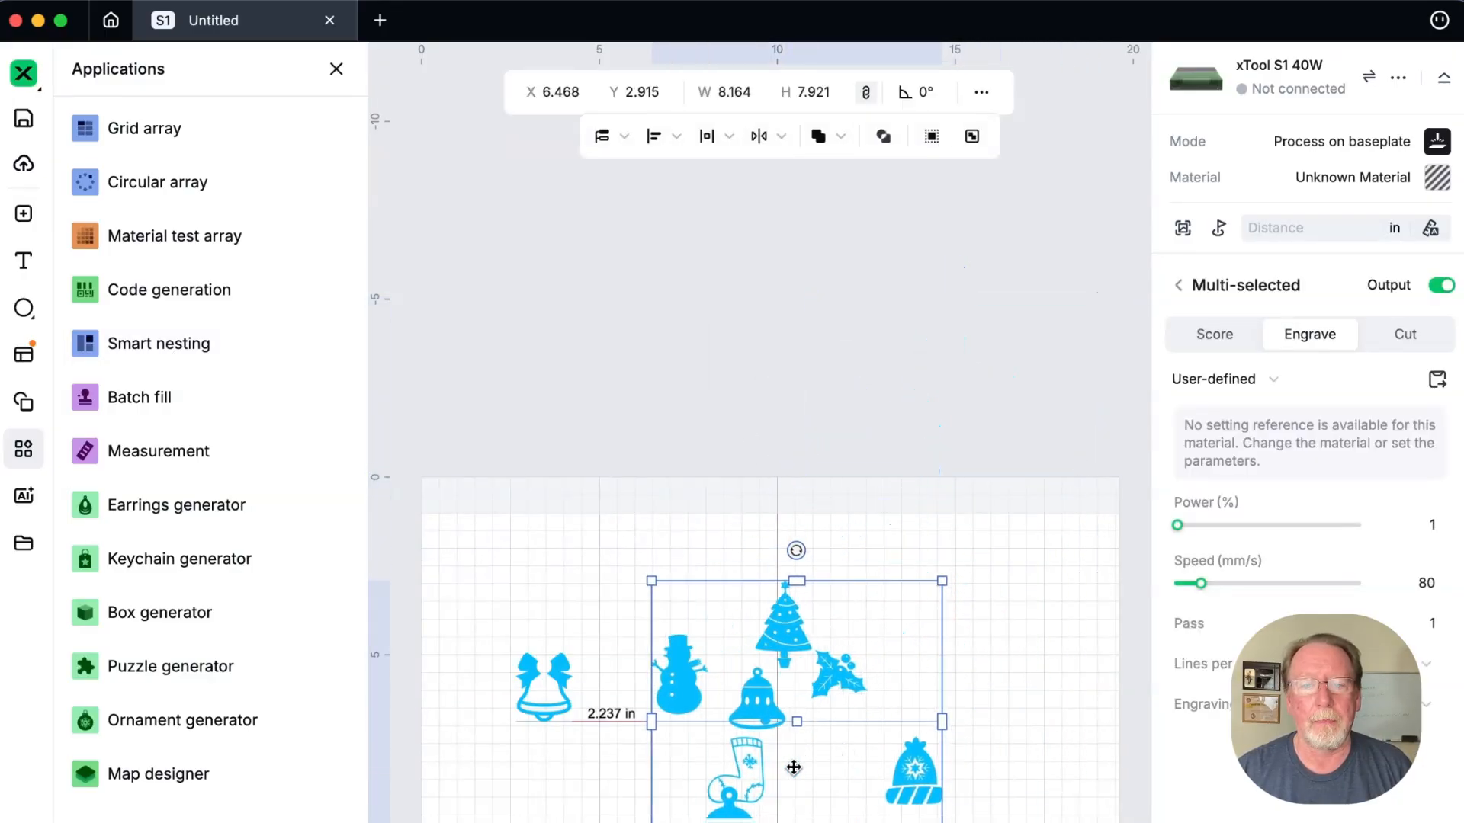
# Run smart nesting on all the Christmas graphics with a 23.622 by 23.622 in sheet, 0.1 in spacing and auto-rotate on
pyautogui.click(157, 345)
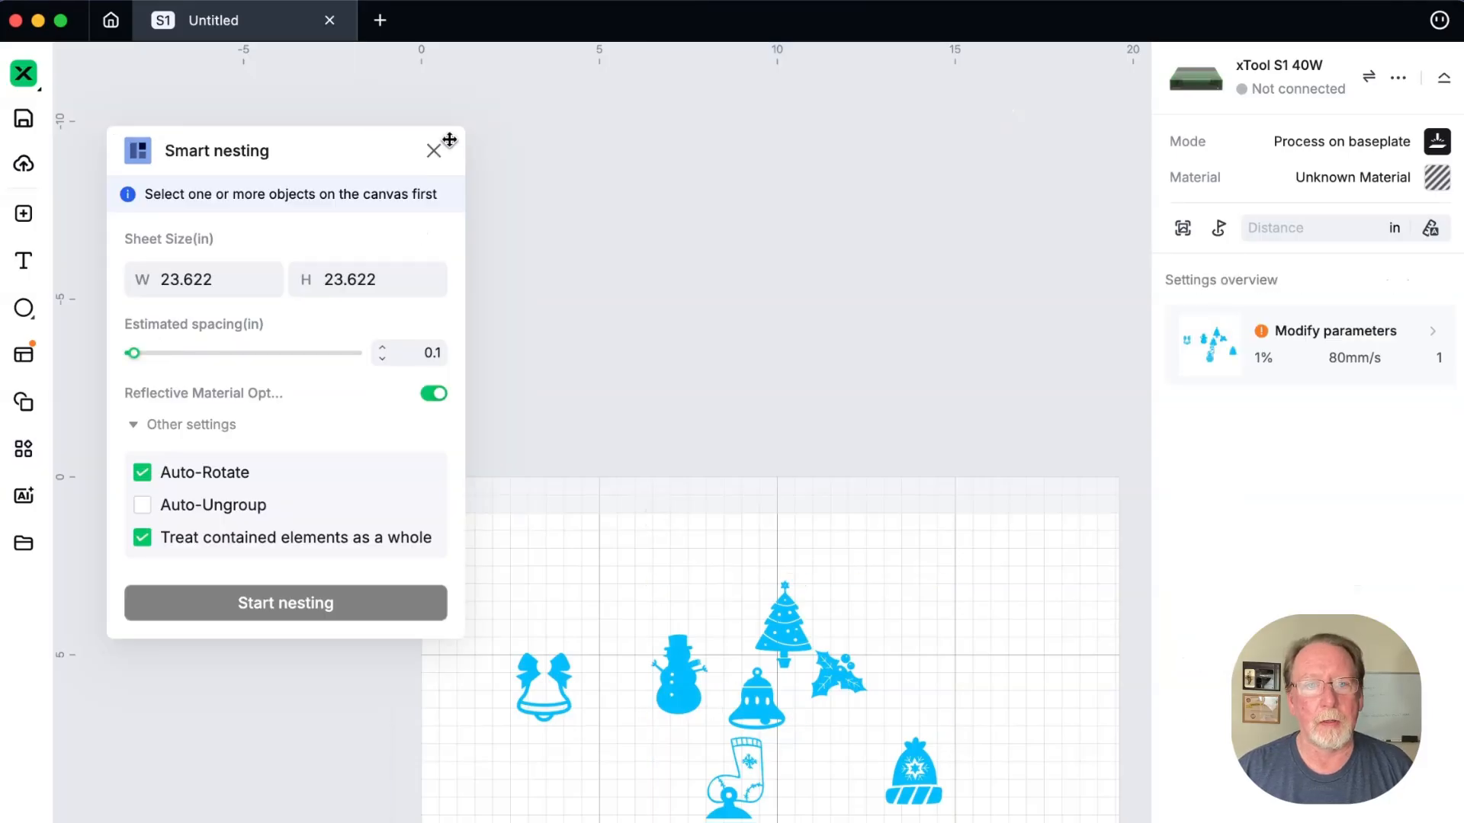
pyautogui.click(433, 150)
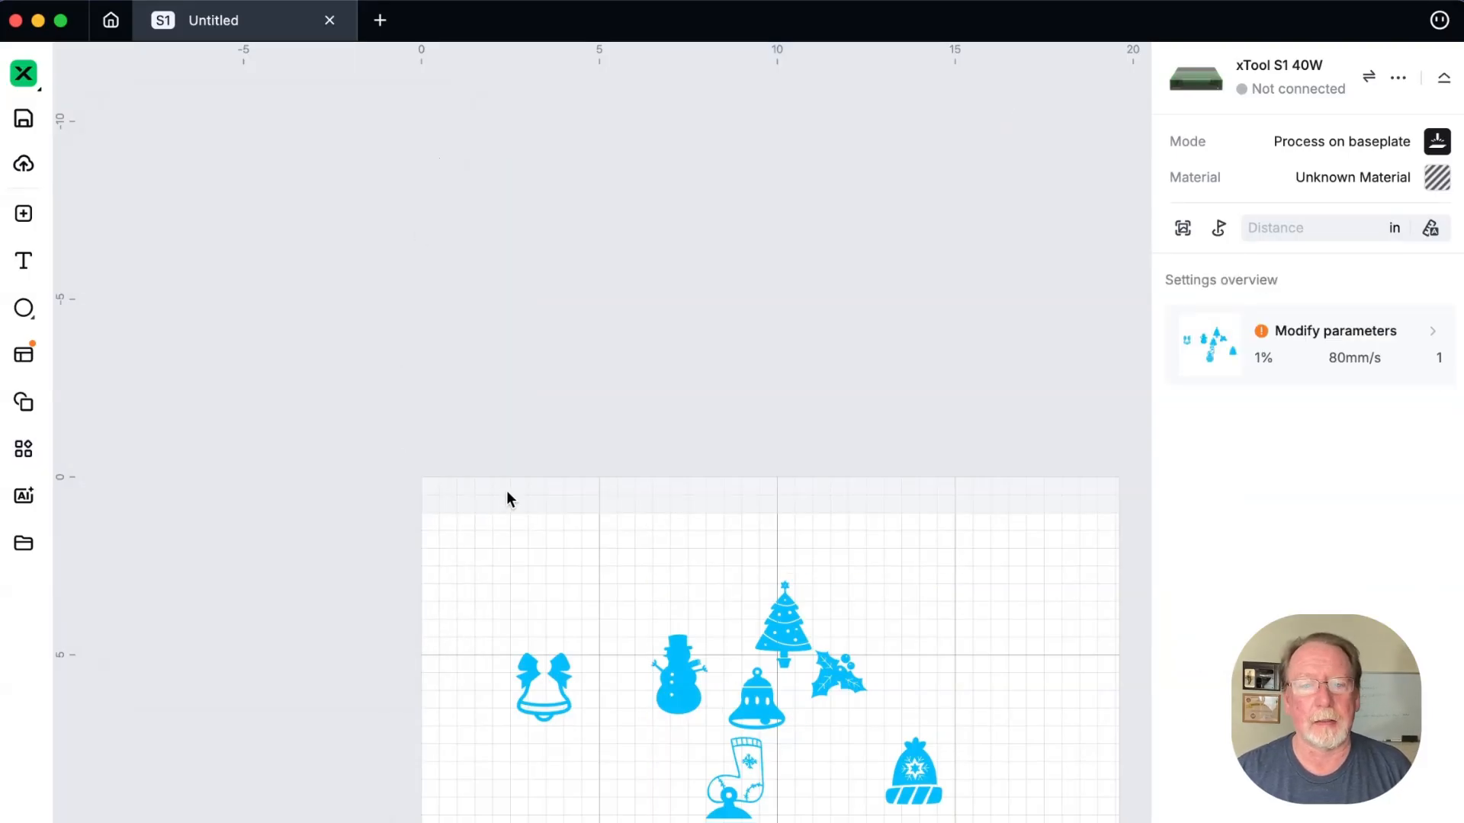
pyautogui.moveTo(473, 546); pyautogui.dragTo(995, 822)
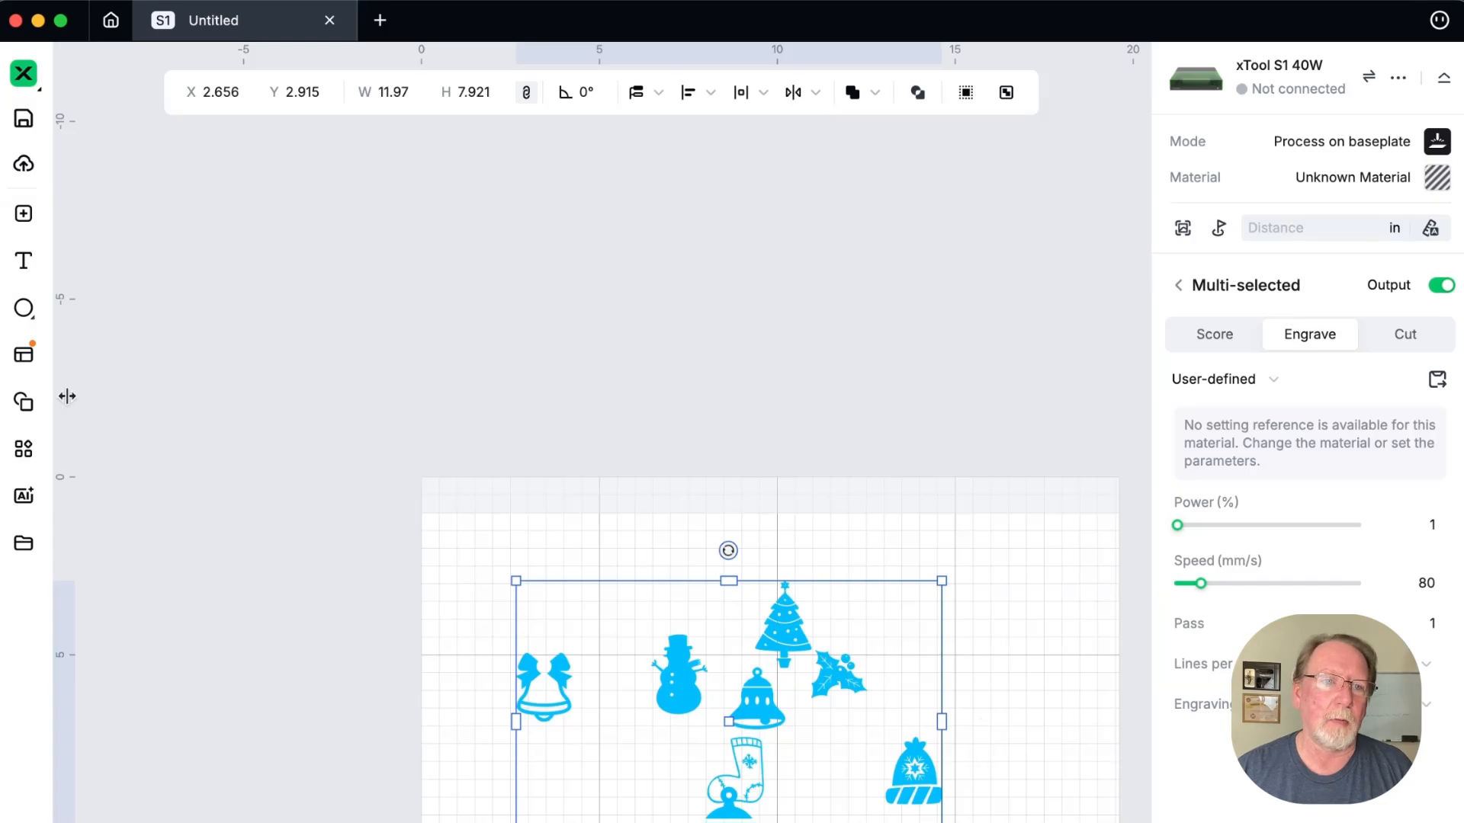
pyautogui.click(25, 454)
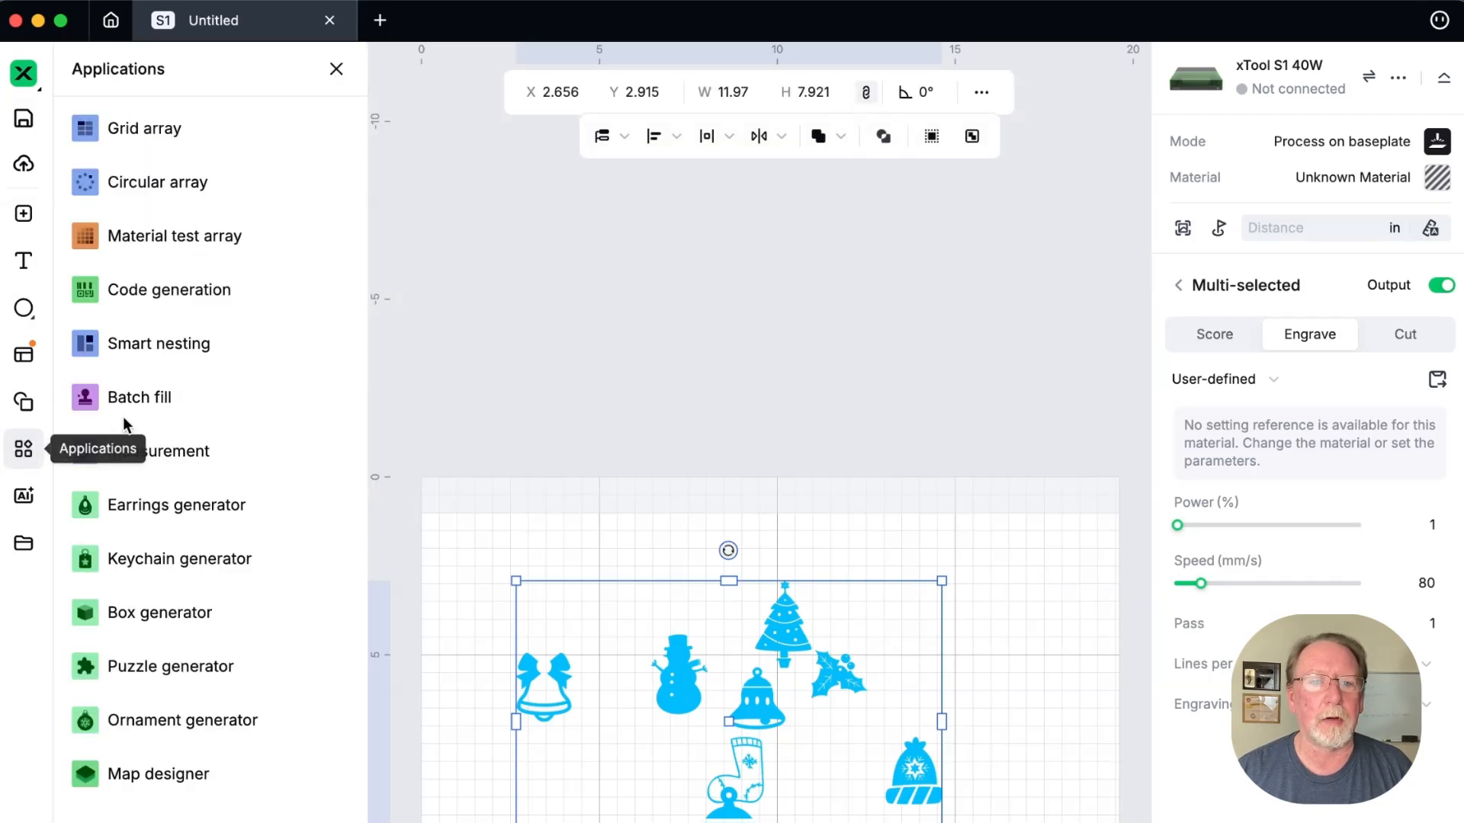
pyautogui.click(484, 416)
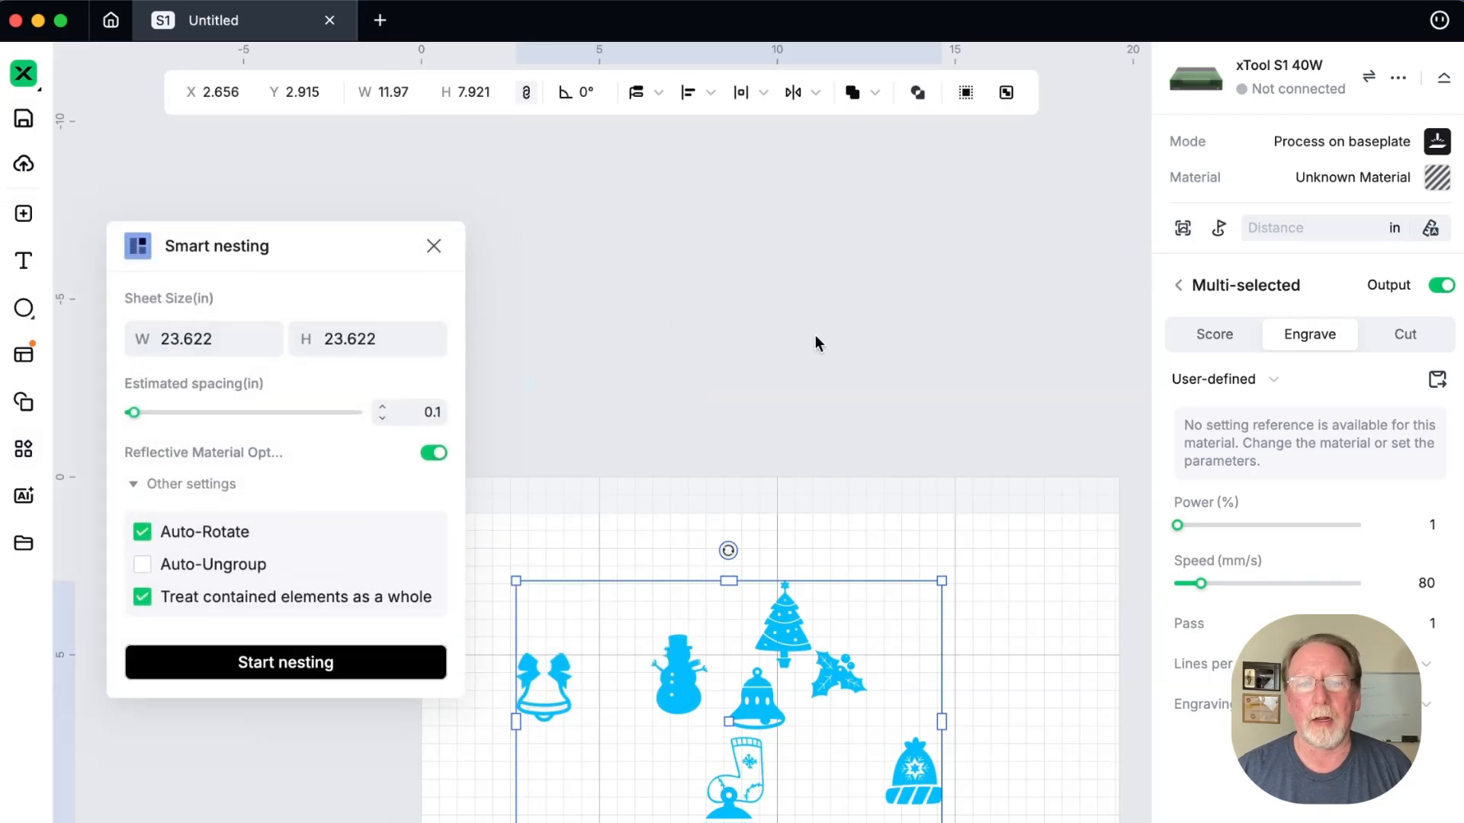
pyautogui.click(359, 671)
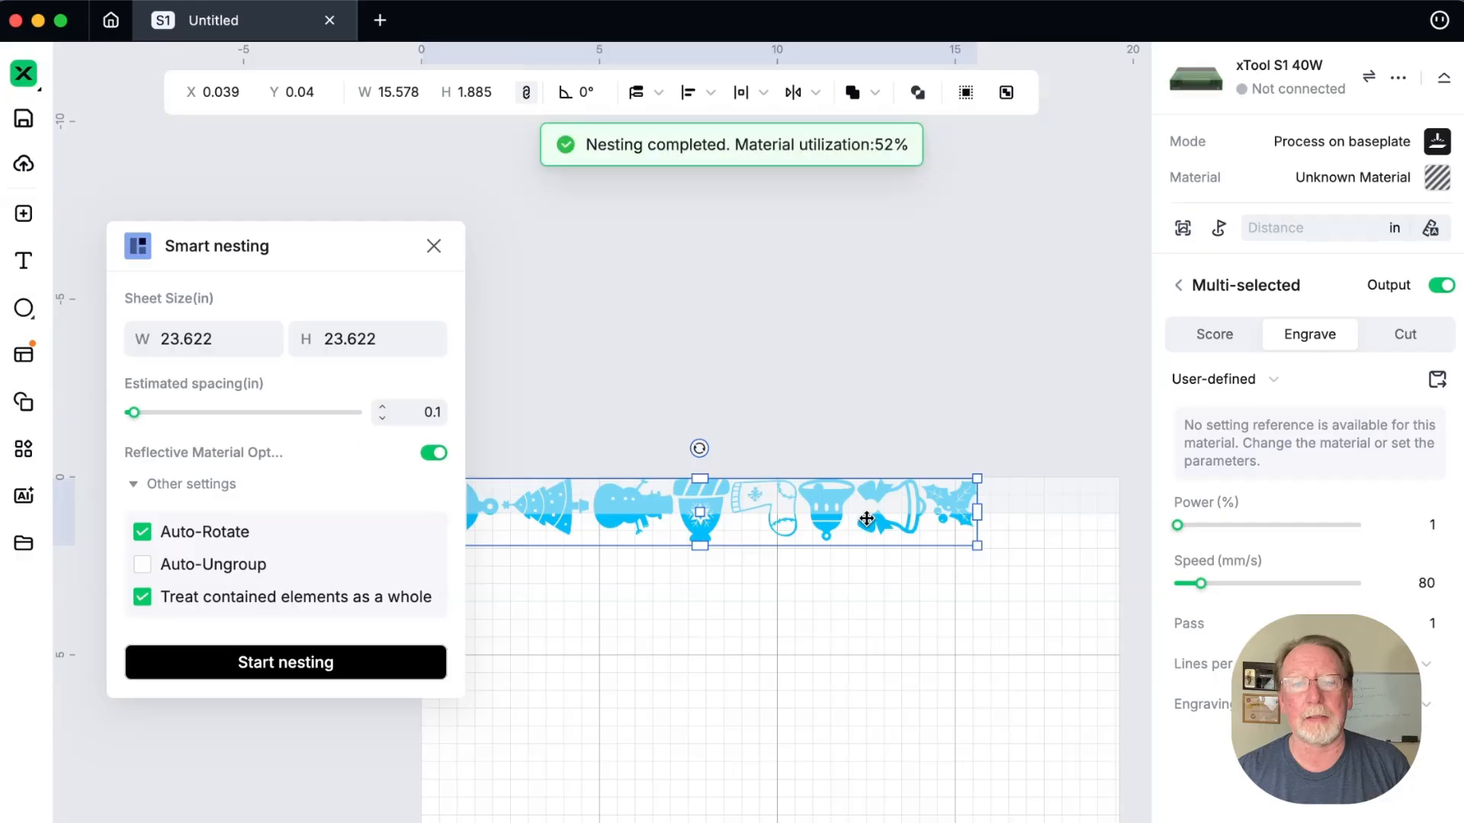
pyautogui.click(884, 646)
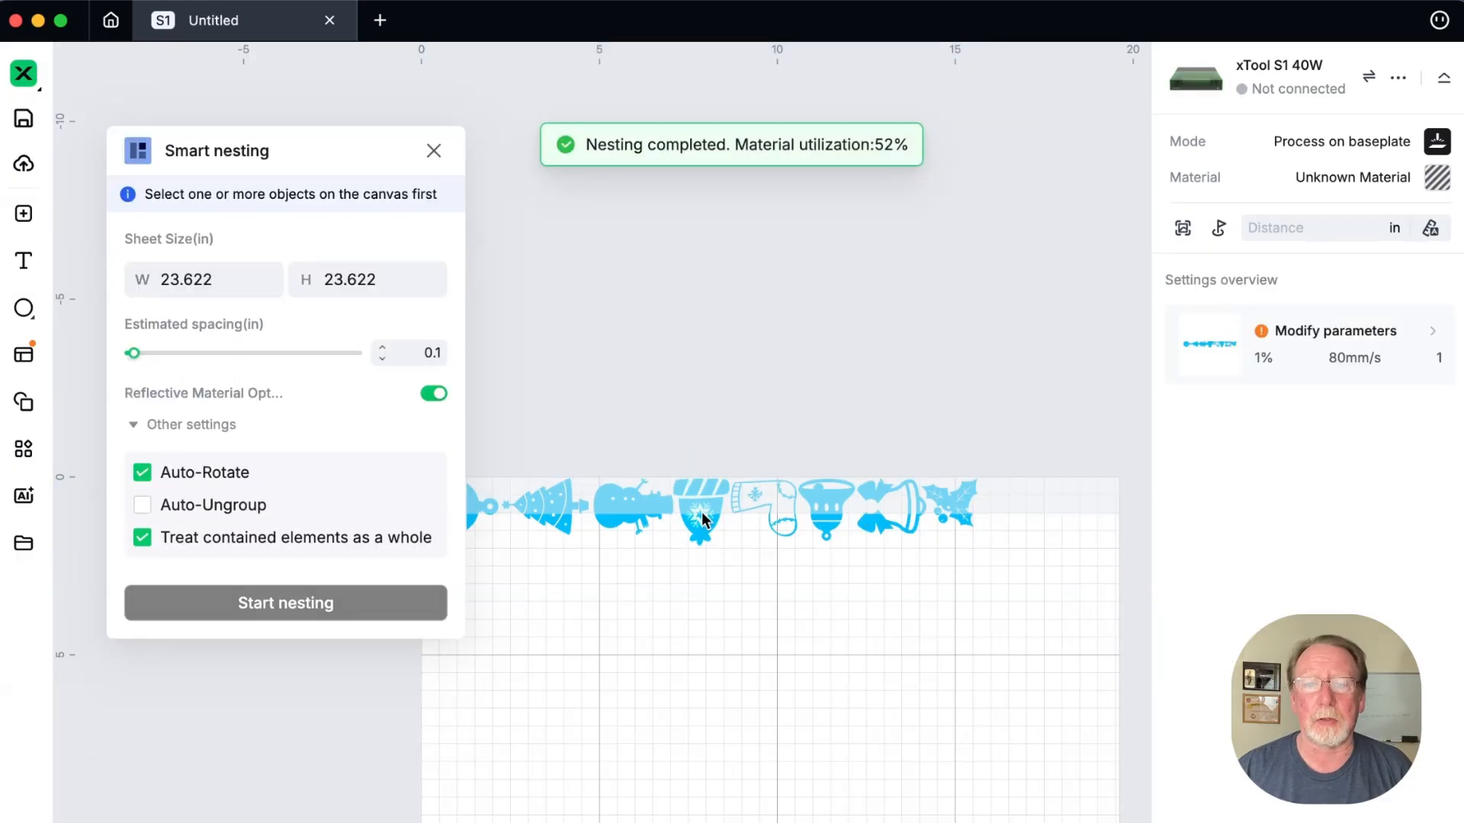
pyautogui.click(684, 518)
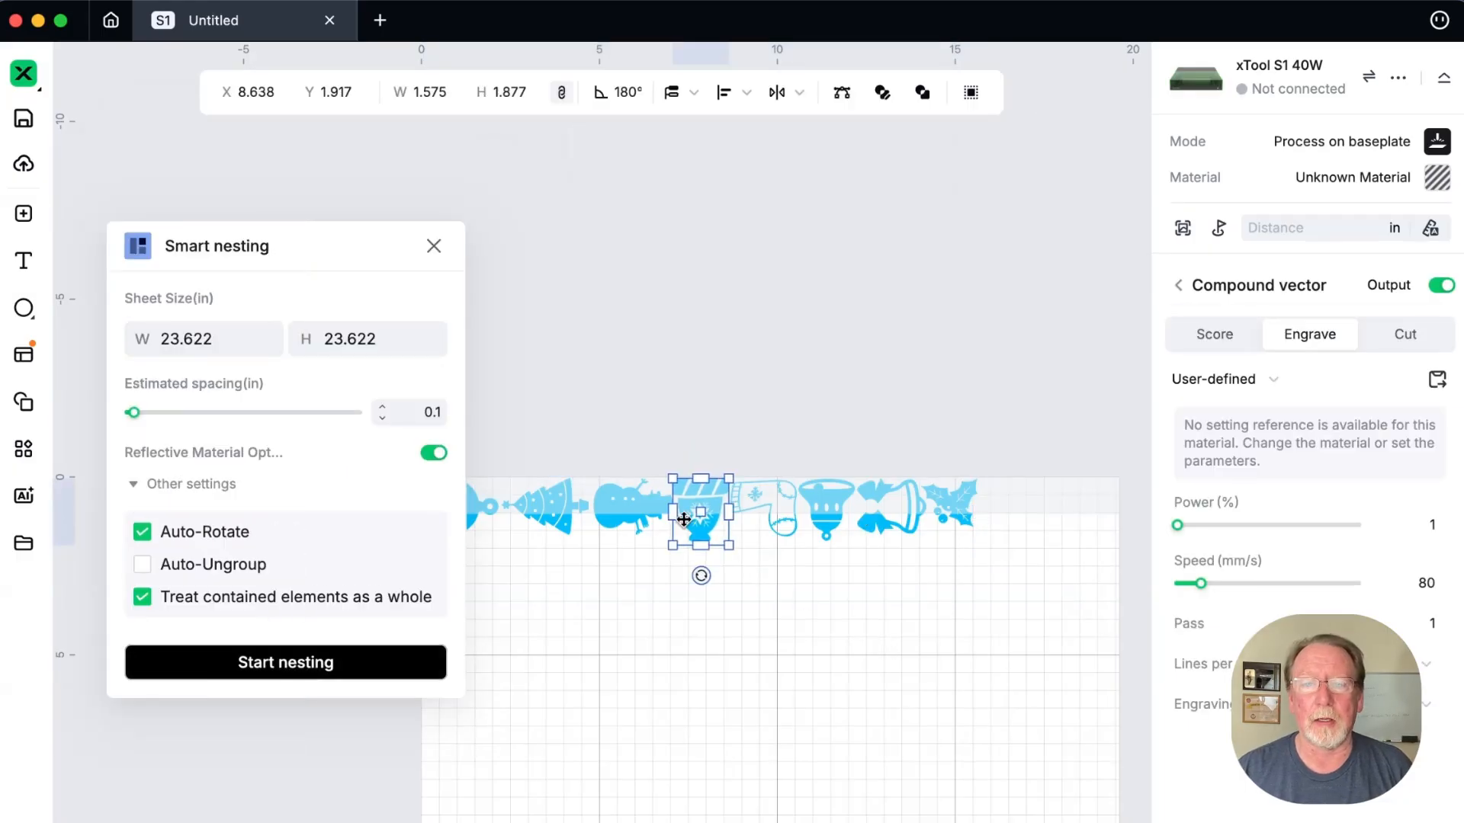
pyautogui.click(1000, 566)
pyautogui.click(433, 150)
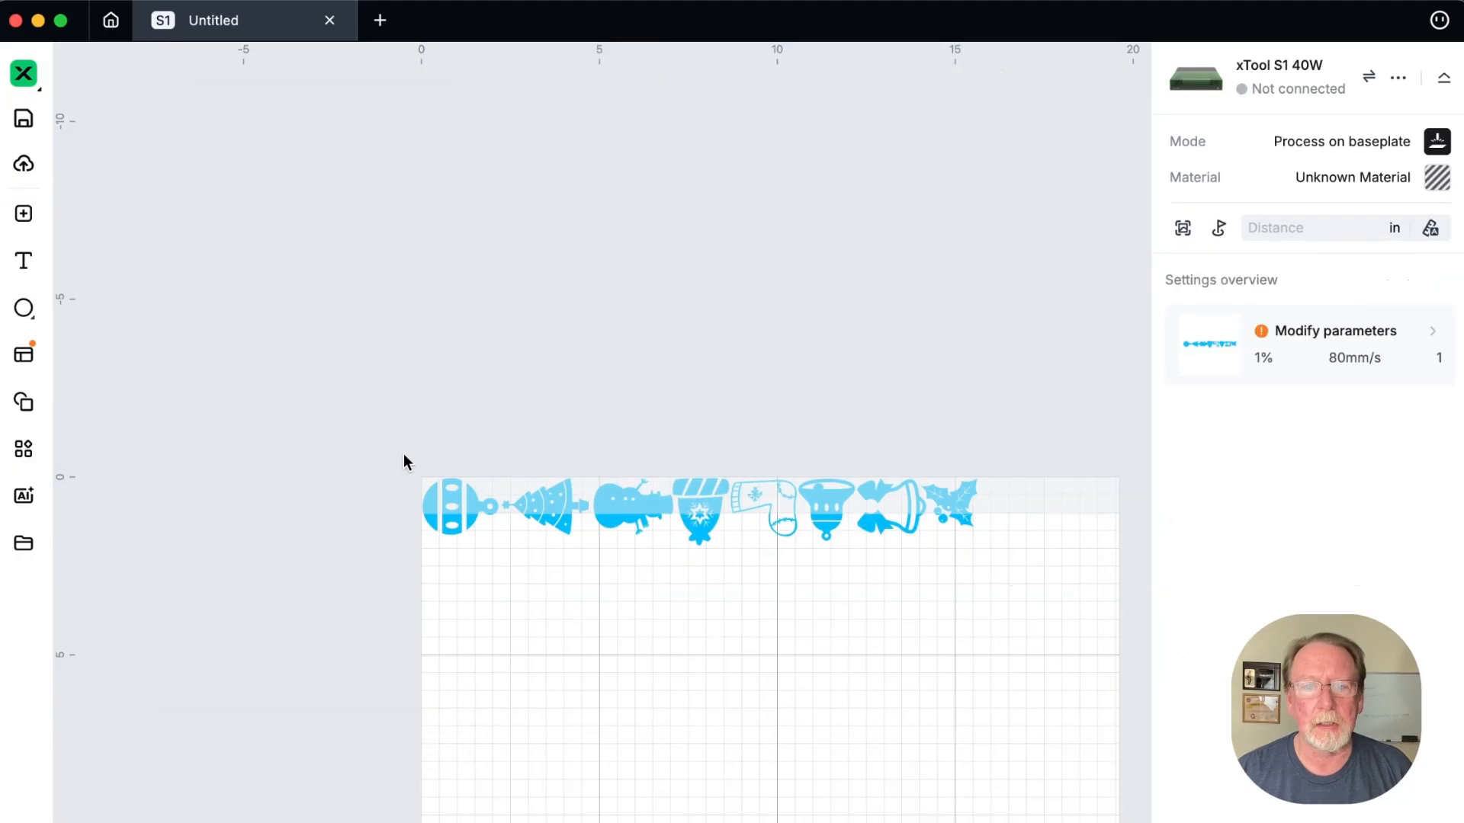
# Pull the winter hat out of the nested row to about X 3.821, Y 6.28 in and the stocking to about X 7.957, Y 3.766 in
pyautogui.moveTo(405, 457); pyautogui.dragTo(1008, 591)
pyautogui.moveTo(709, 516); pyautogui.dragTo(717, 564)
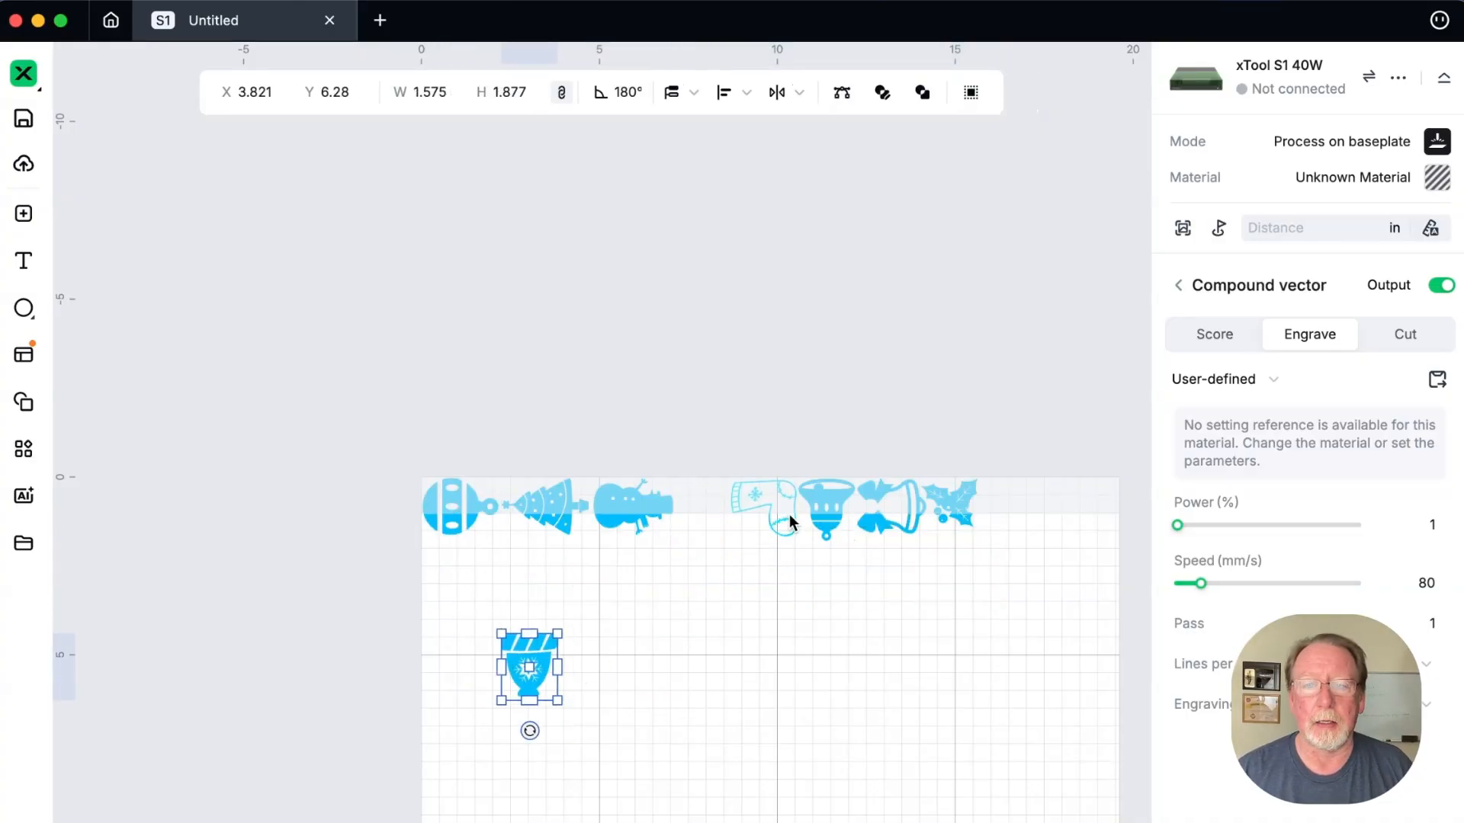
pyautogui.moveTo(787, 517); pyautogui.dragTo(761, 650)
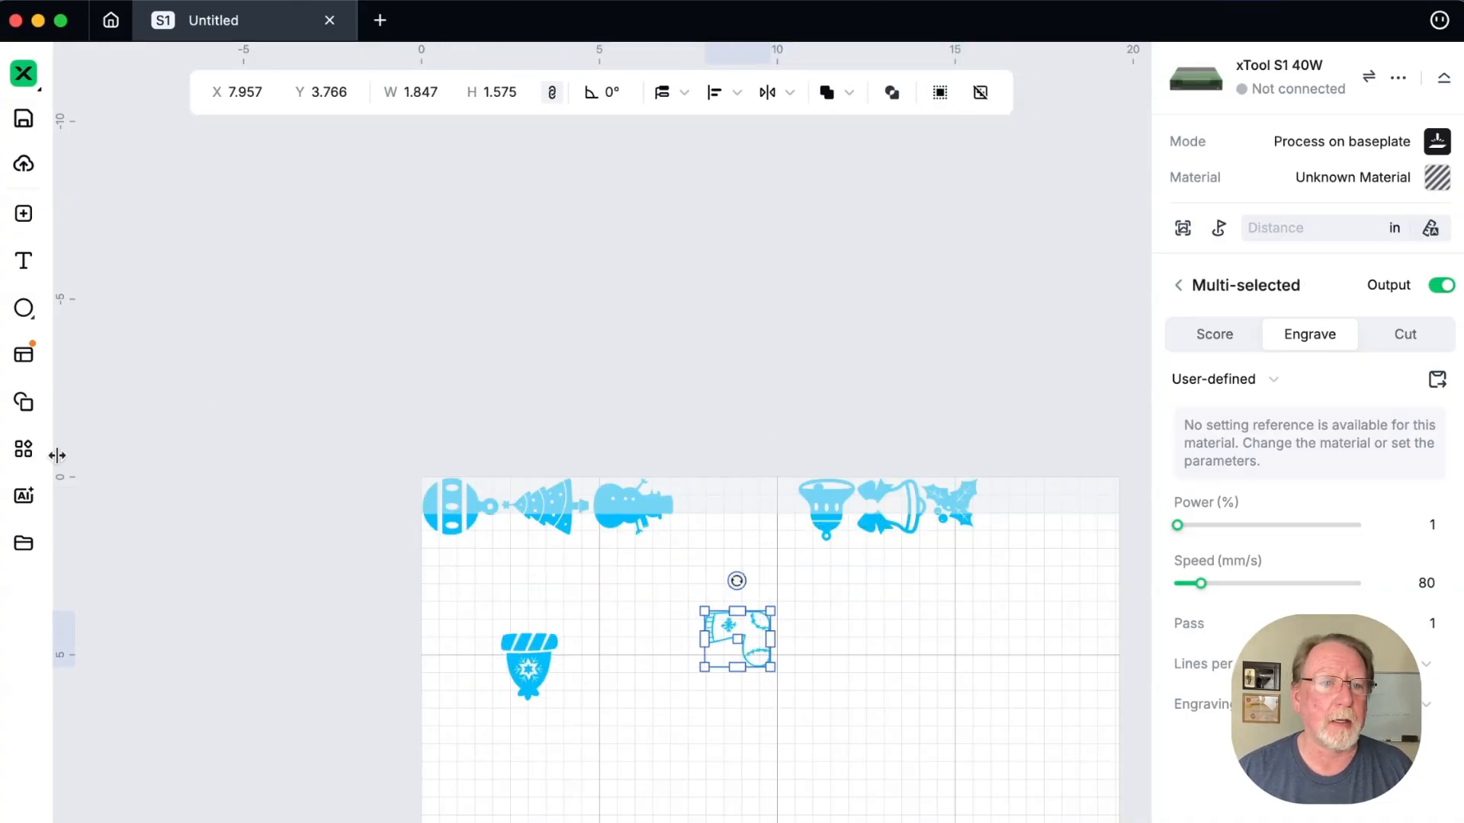
# Read the description of the Batch fill application and clear the stocking selection
pyautogui.click(24, 449)
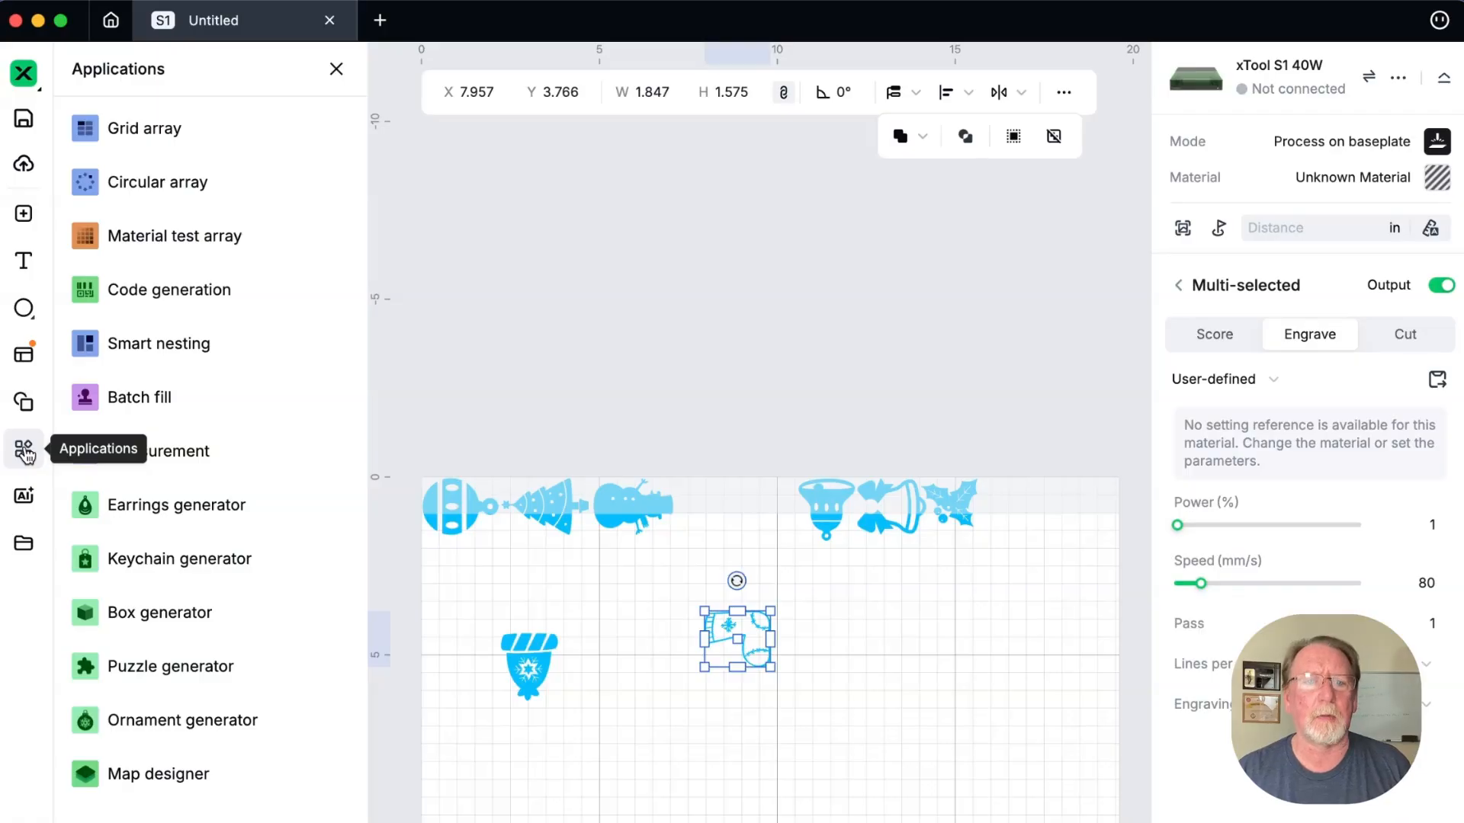
pyautogui.moveTo(122, 397)
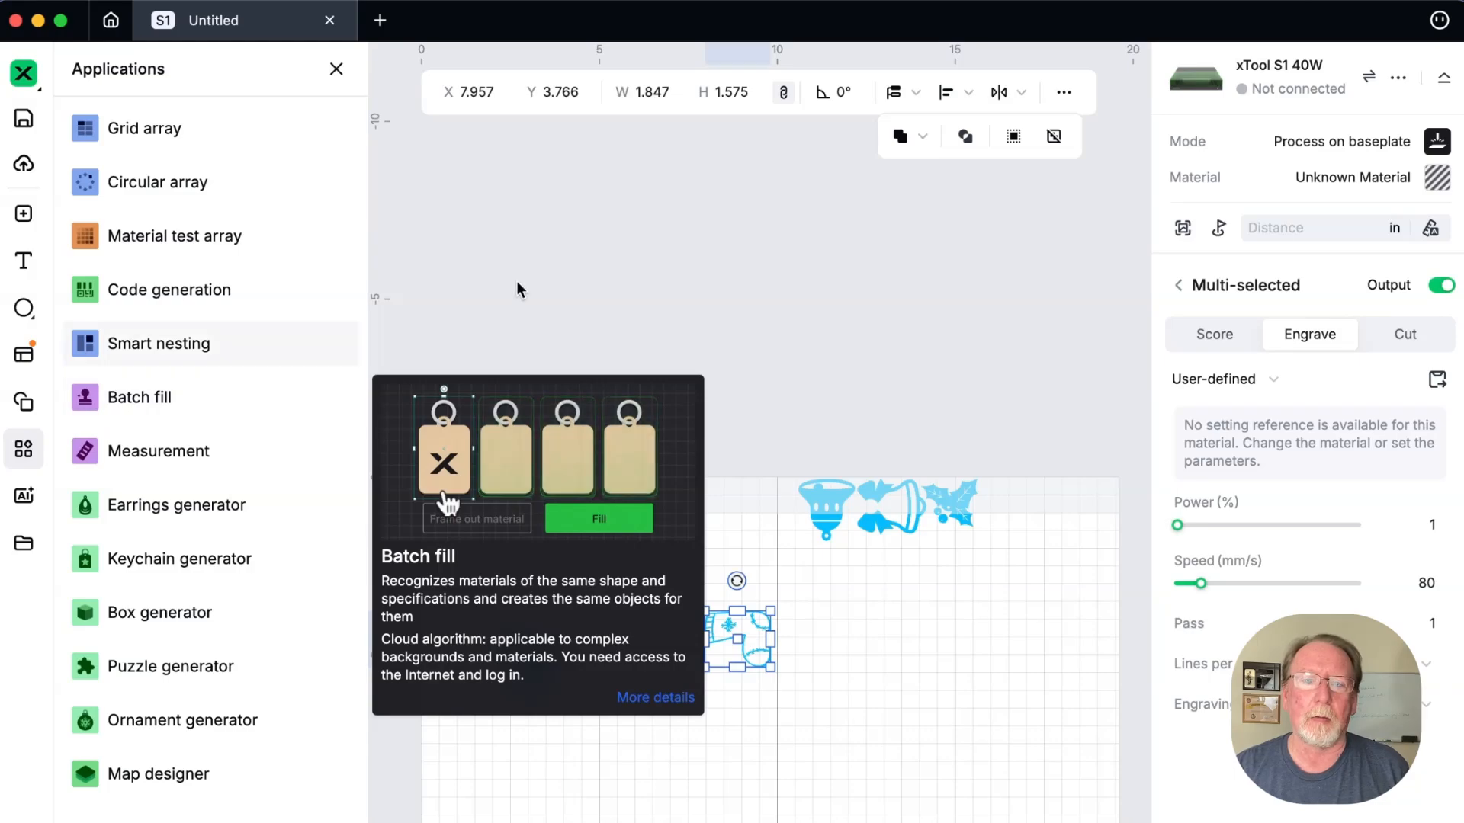
pyautogui.click(661, 288)
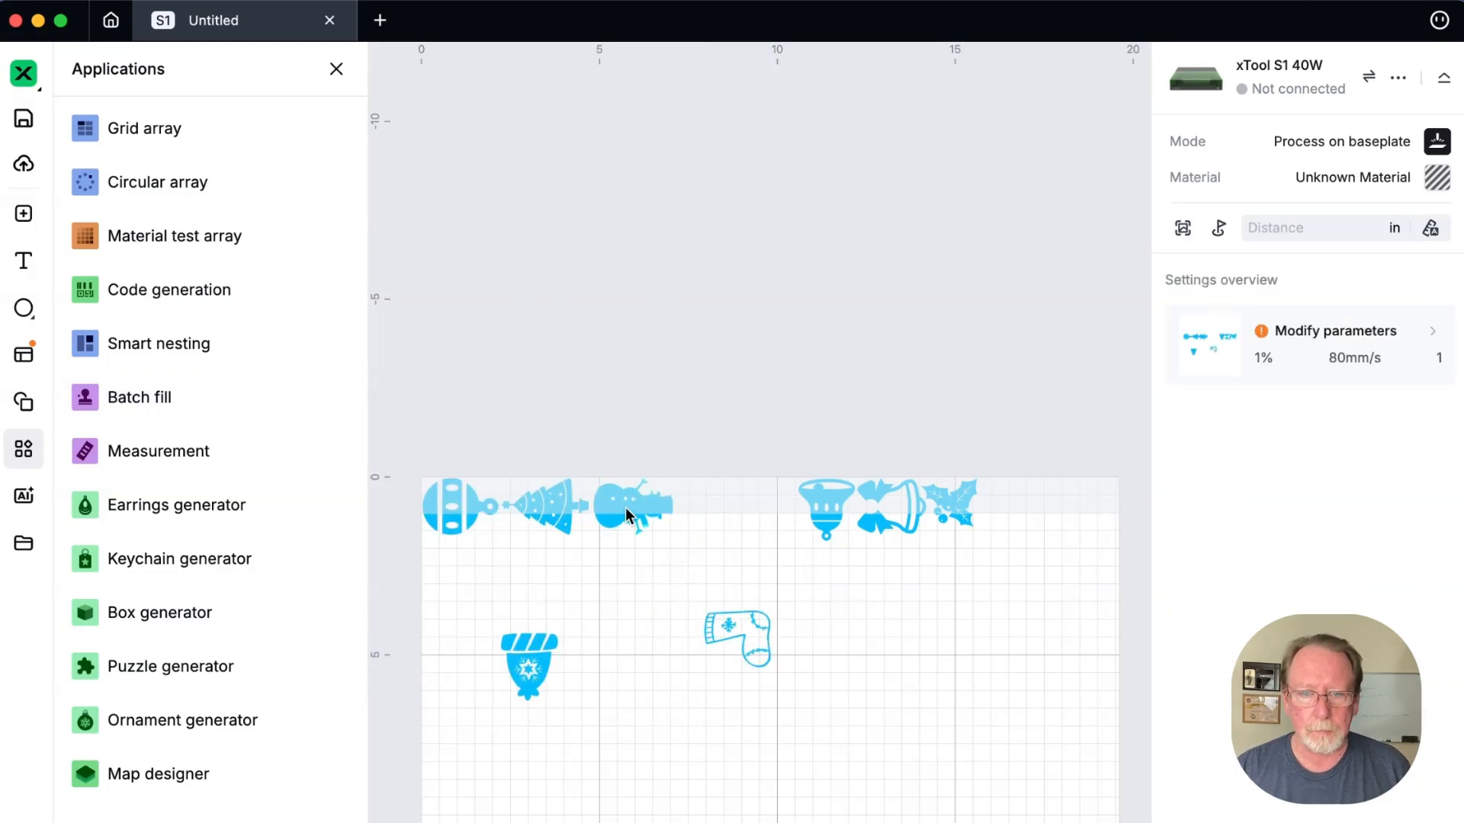
# Spread the snowman, both bells, holly, Christmas tree and round ornament out of the nested row across the work area
pyautogui.moveTo(633, 505); pyautogui.dragTo(737, 791)
pyautogui.moveTo(829, 515); pyautogui.dragTo(832, 591)
pyautogui.moveTo(898, 533); pyautogui.dragTo(925, 650)
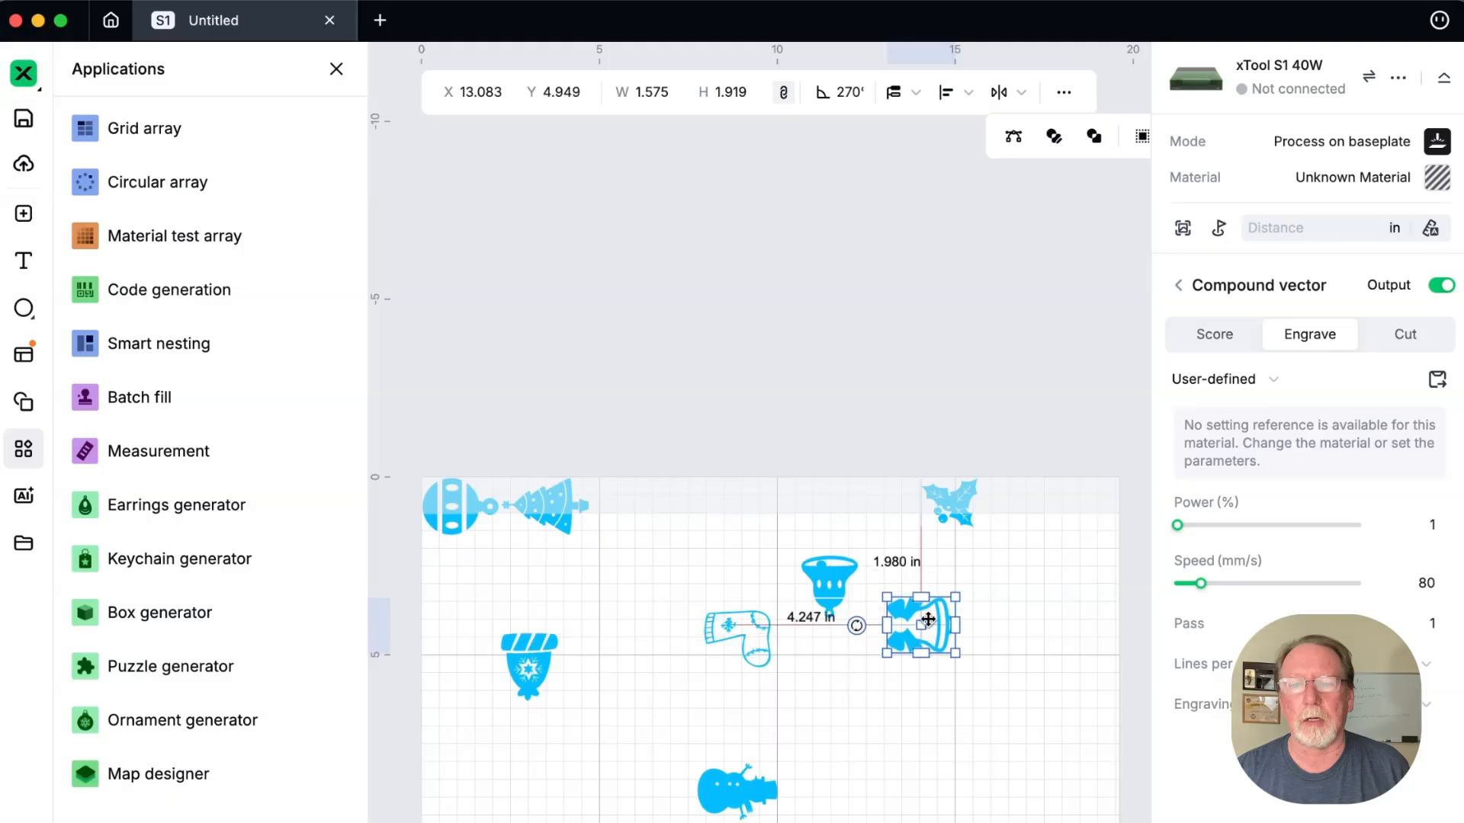
pyautogui.moveTo(953, 509); pyautogui.dragTo(897, 563)
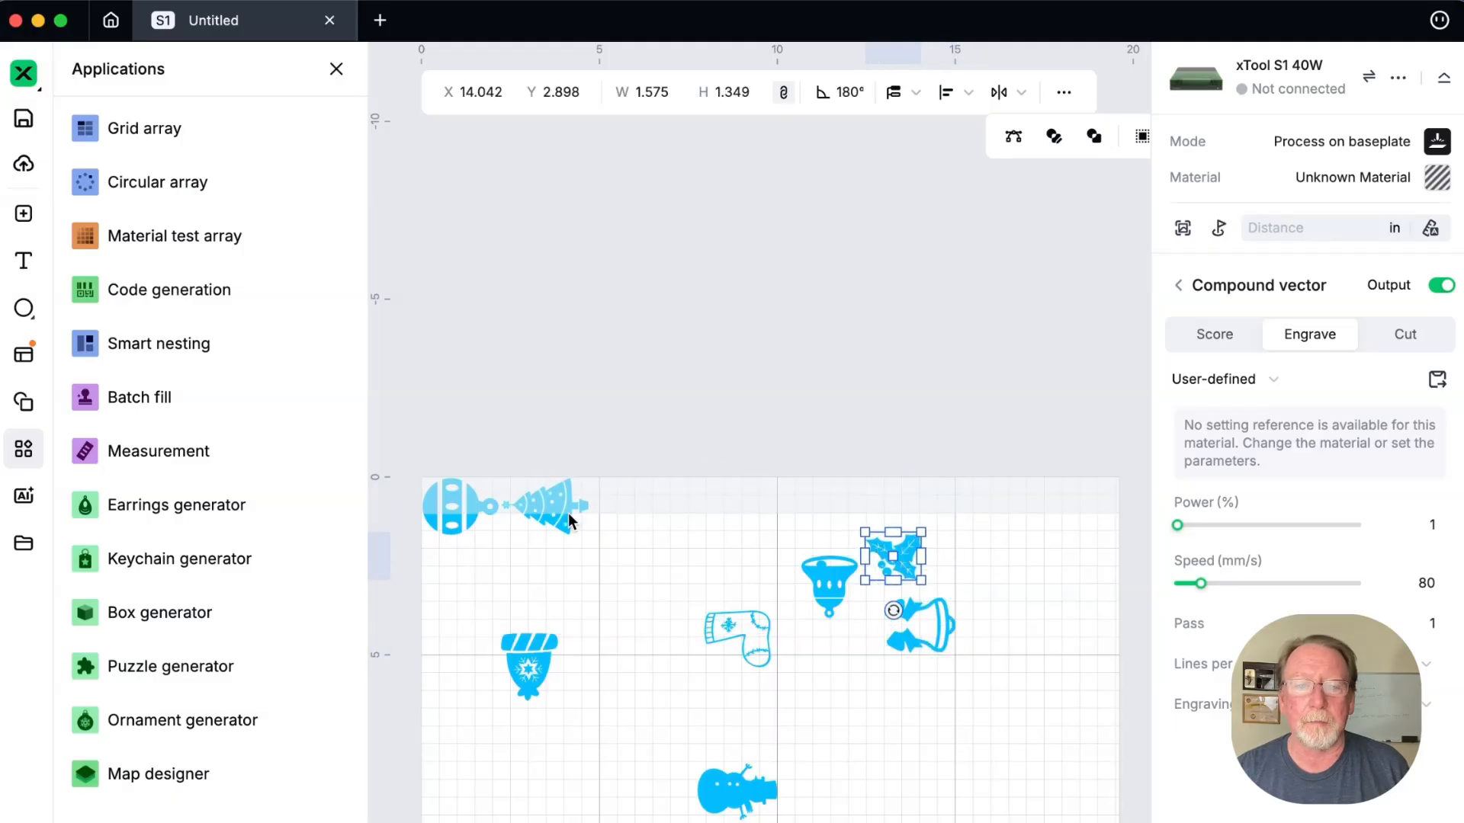
pyautogui.moveTo(571, 523); pyautogui.dragTo(637, 596)
pyautogui.moveTo(465, 526); pyautogui.dragTo(665, 701)
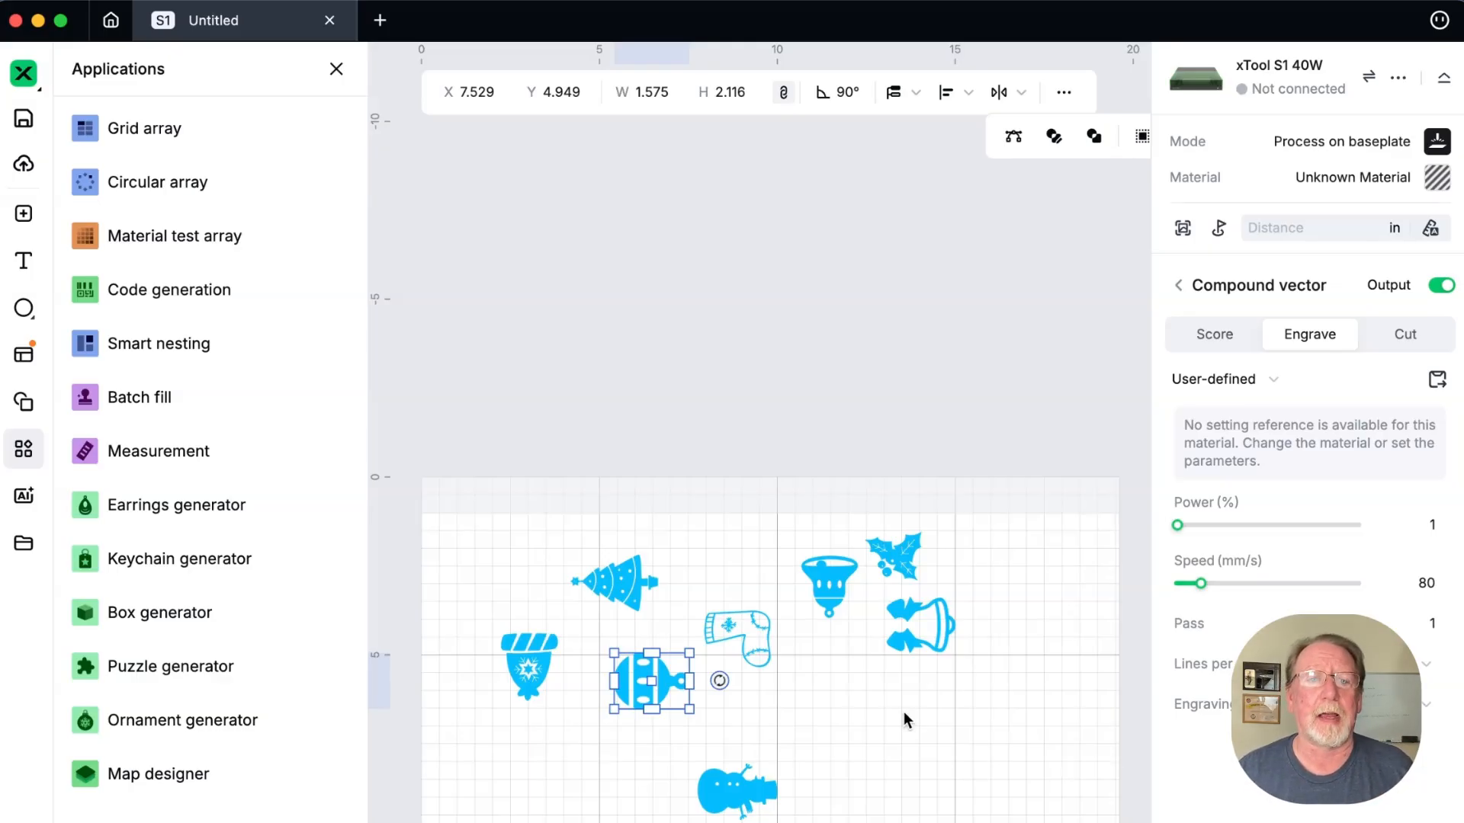
# Measure the distance from the winter hat's upper-left corner to the outer edge of the sideways bell with the bow, then close the measurement
pyautogui.moveTo(258, 457)
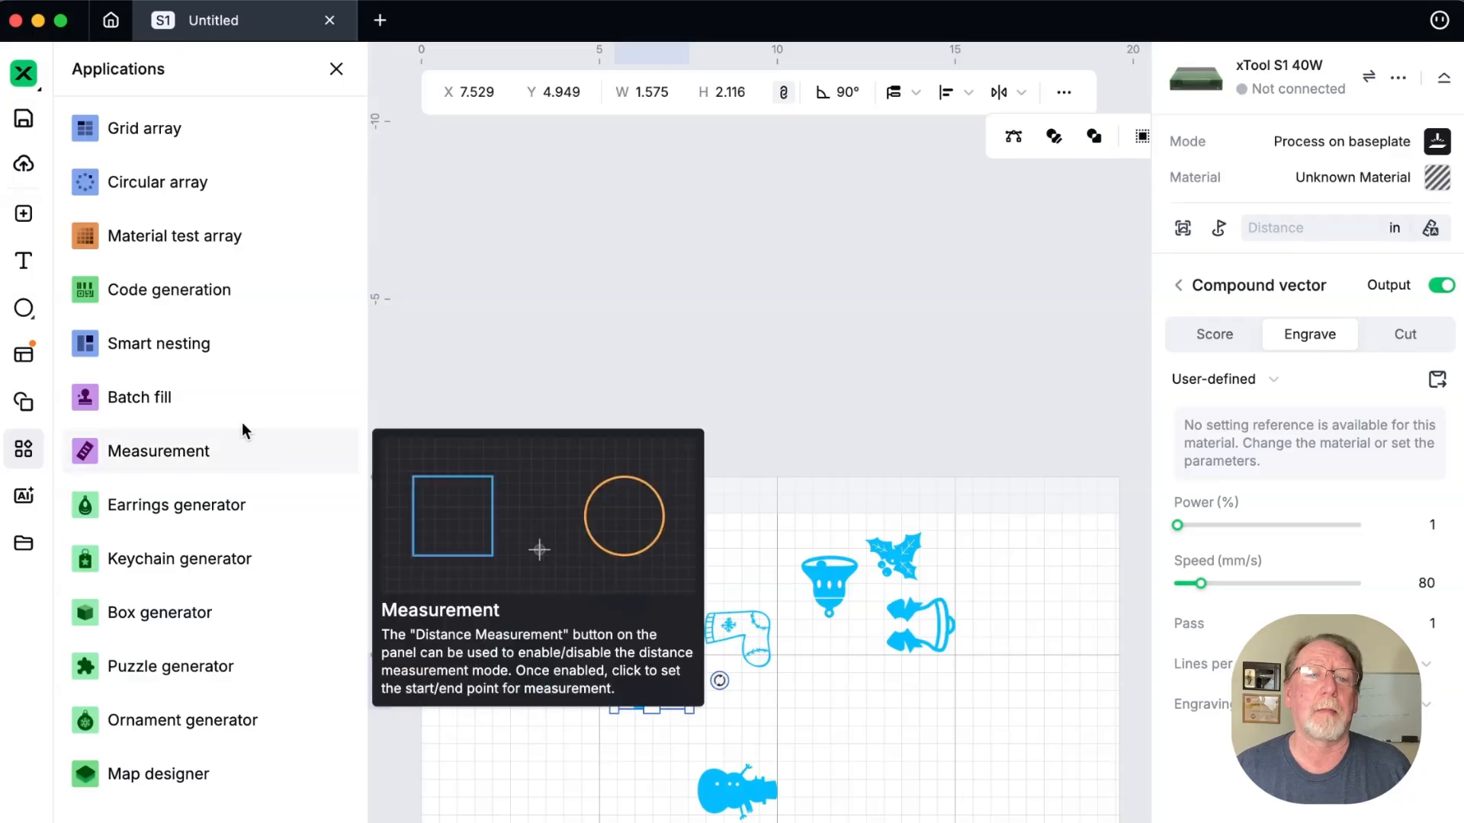
pyautogui.moveTo(222, 419)
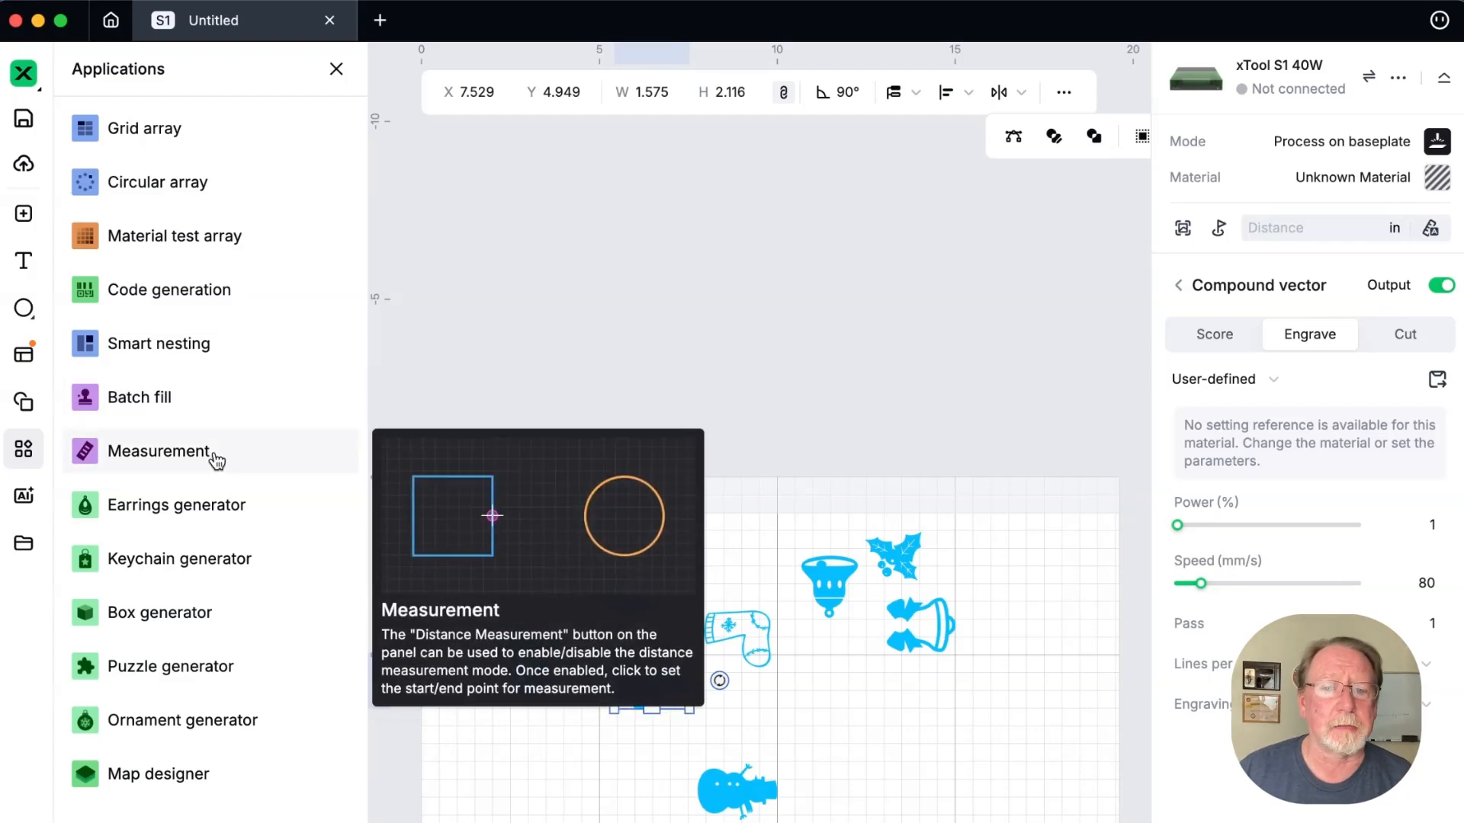
pyautogui.click(218, 458)
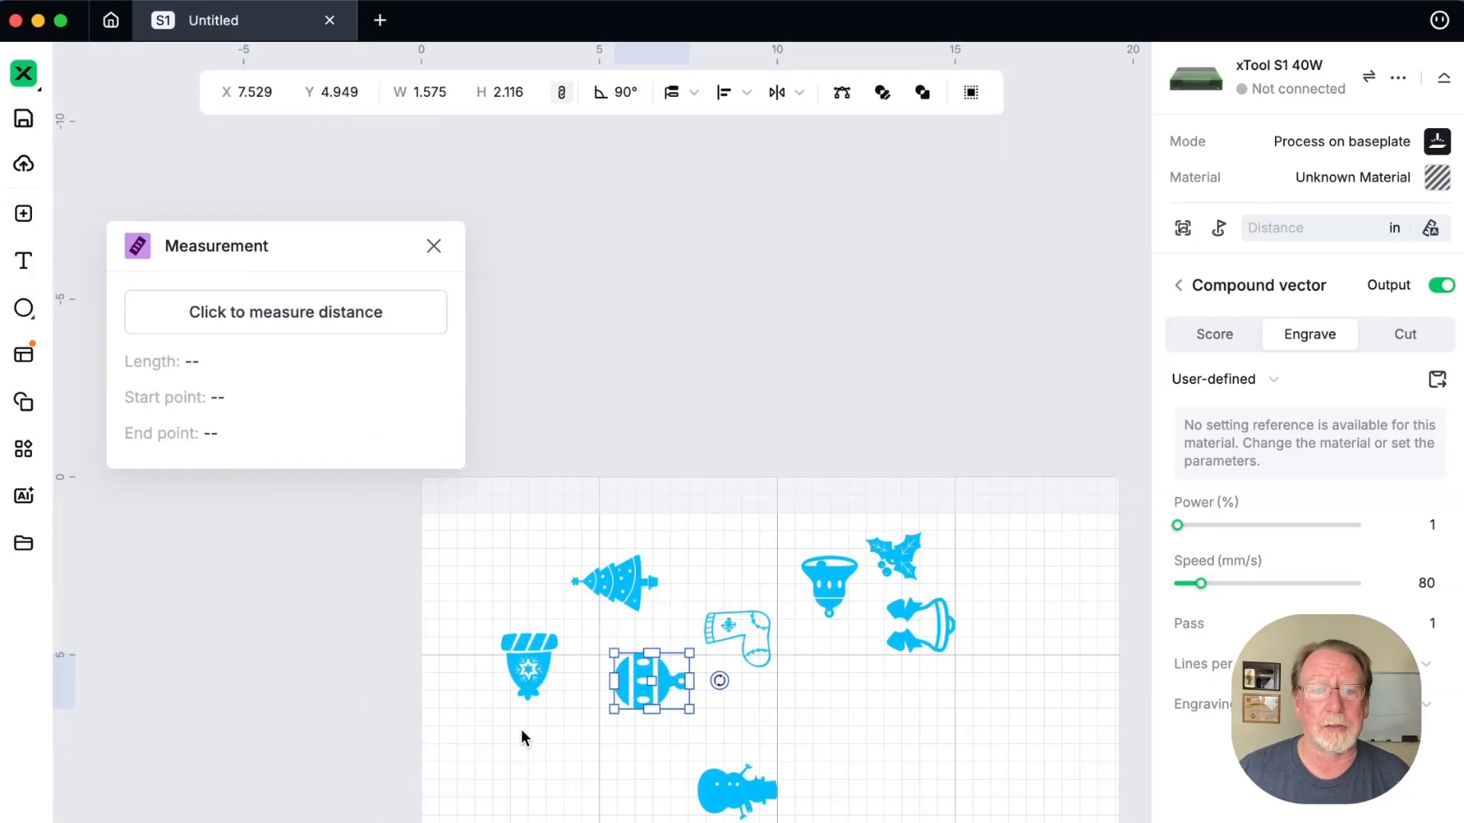
pyautogui.click(520, 730)
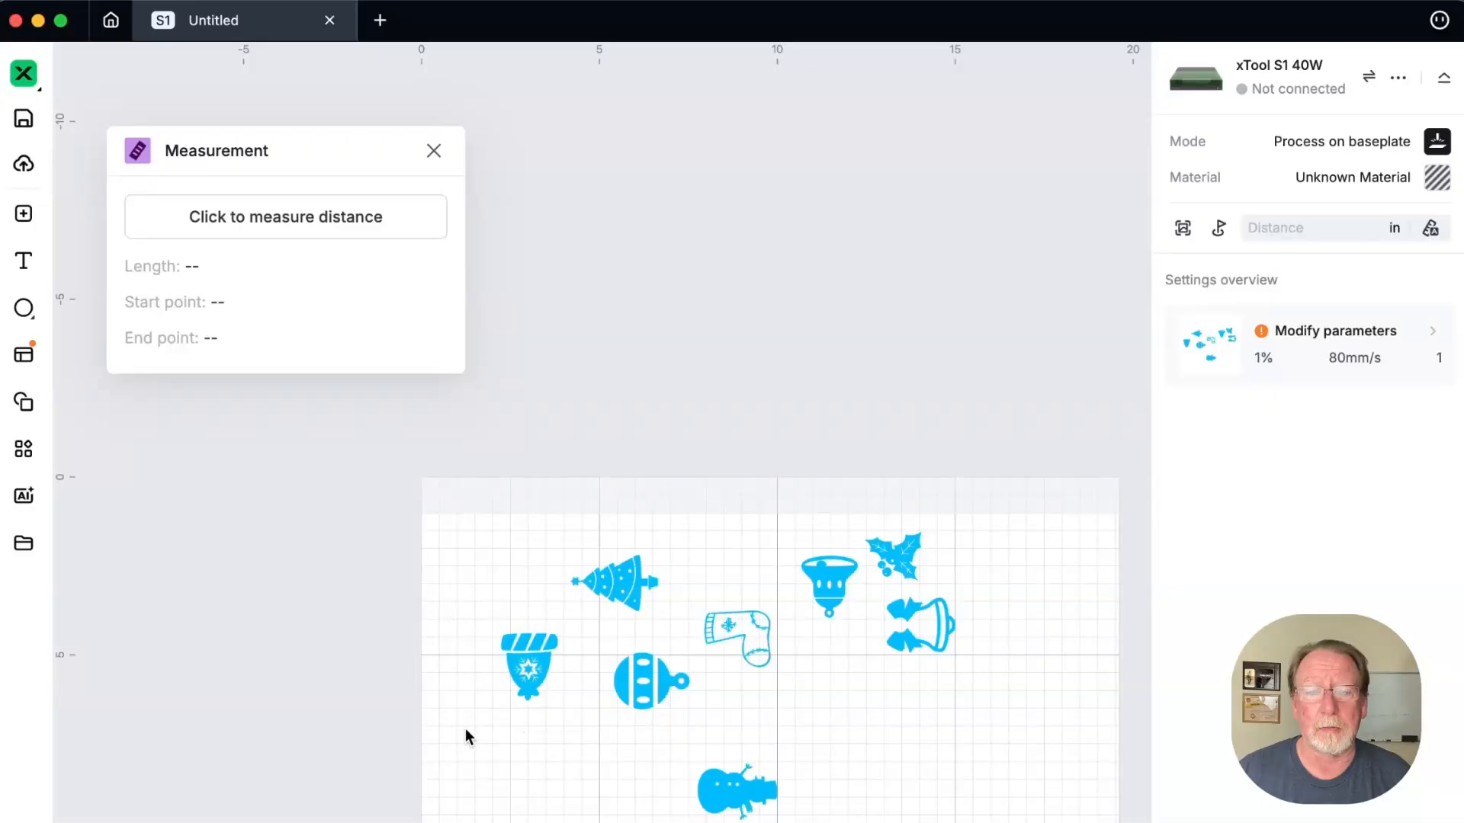
pyautogui.click(399, 217)
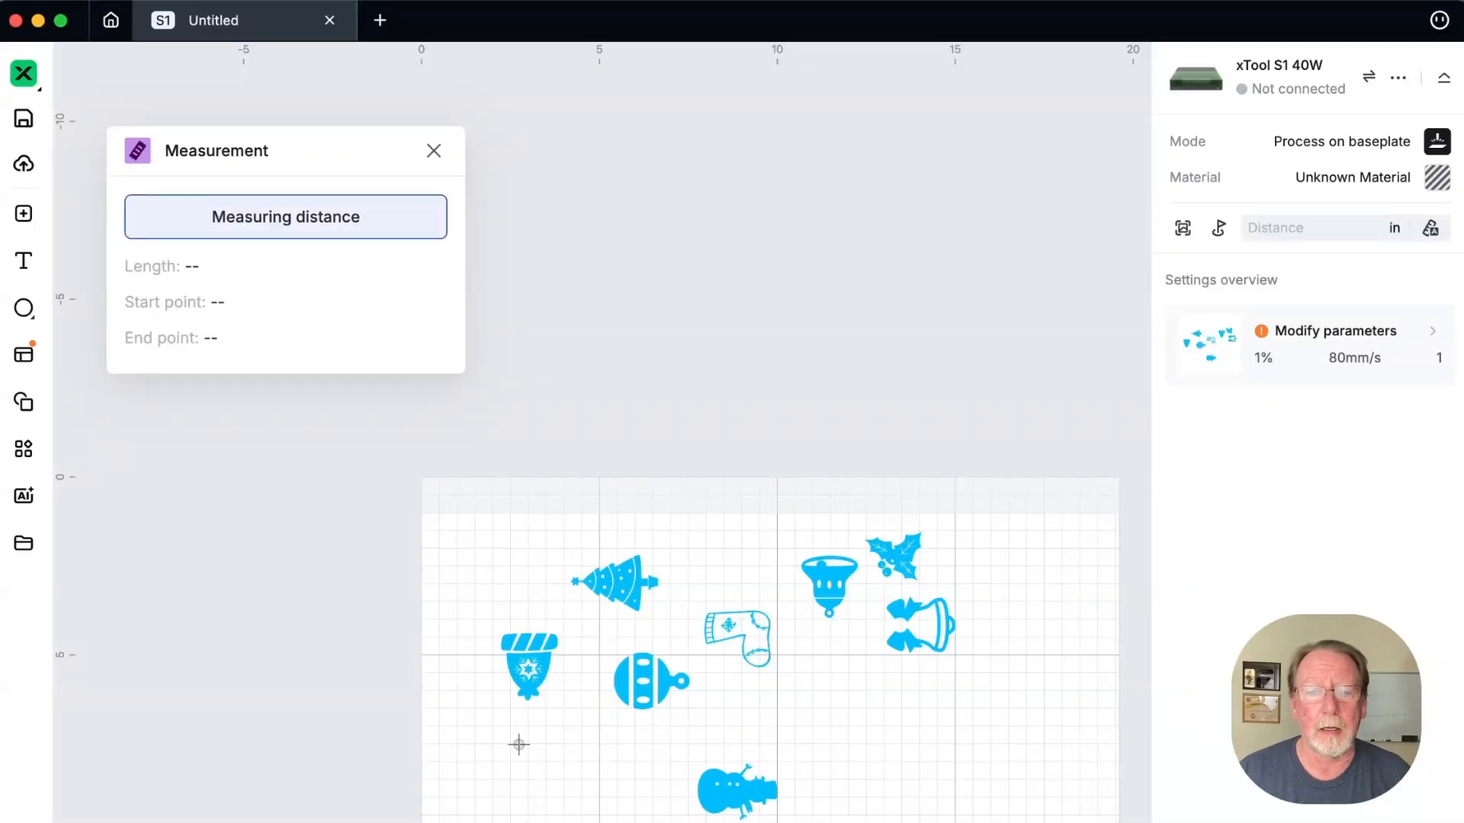
pyautogui.click(502, 637)
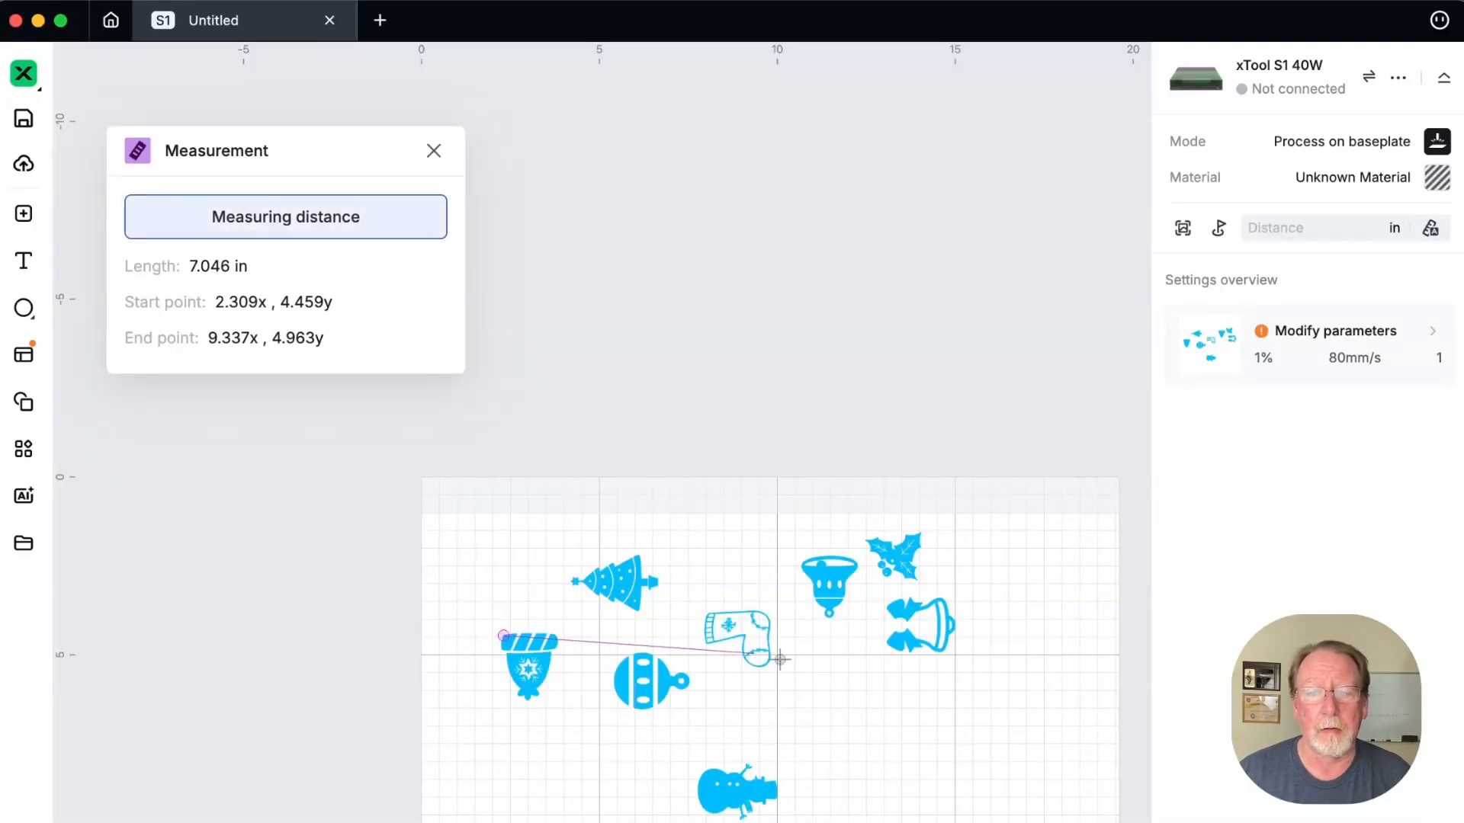
pyautogui.click(953, 633)
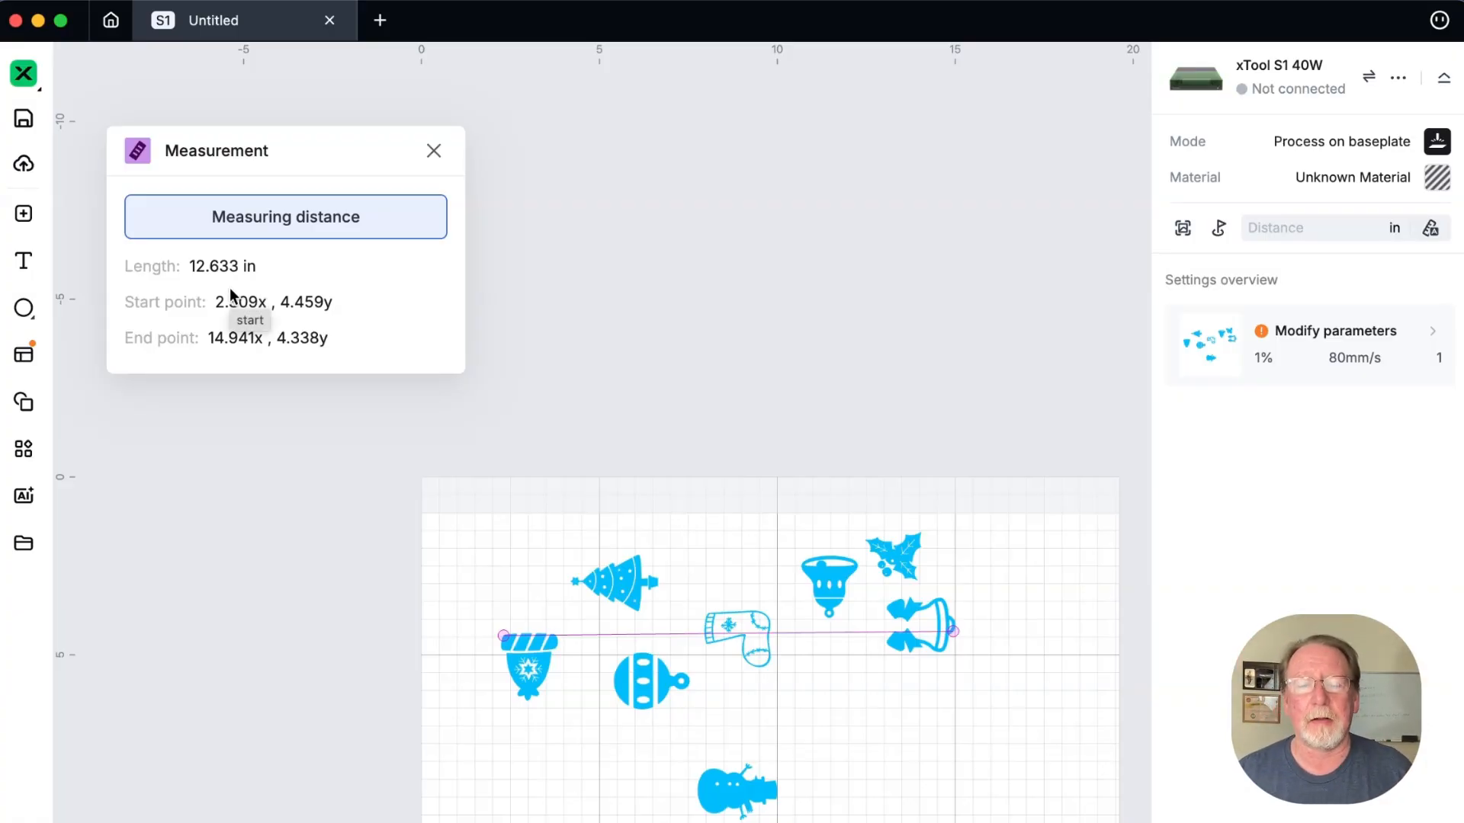
pyautogui.click(435, 152)
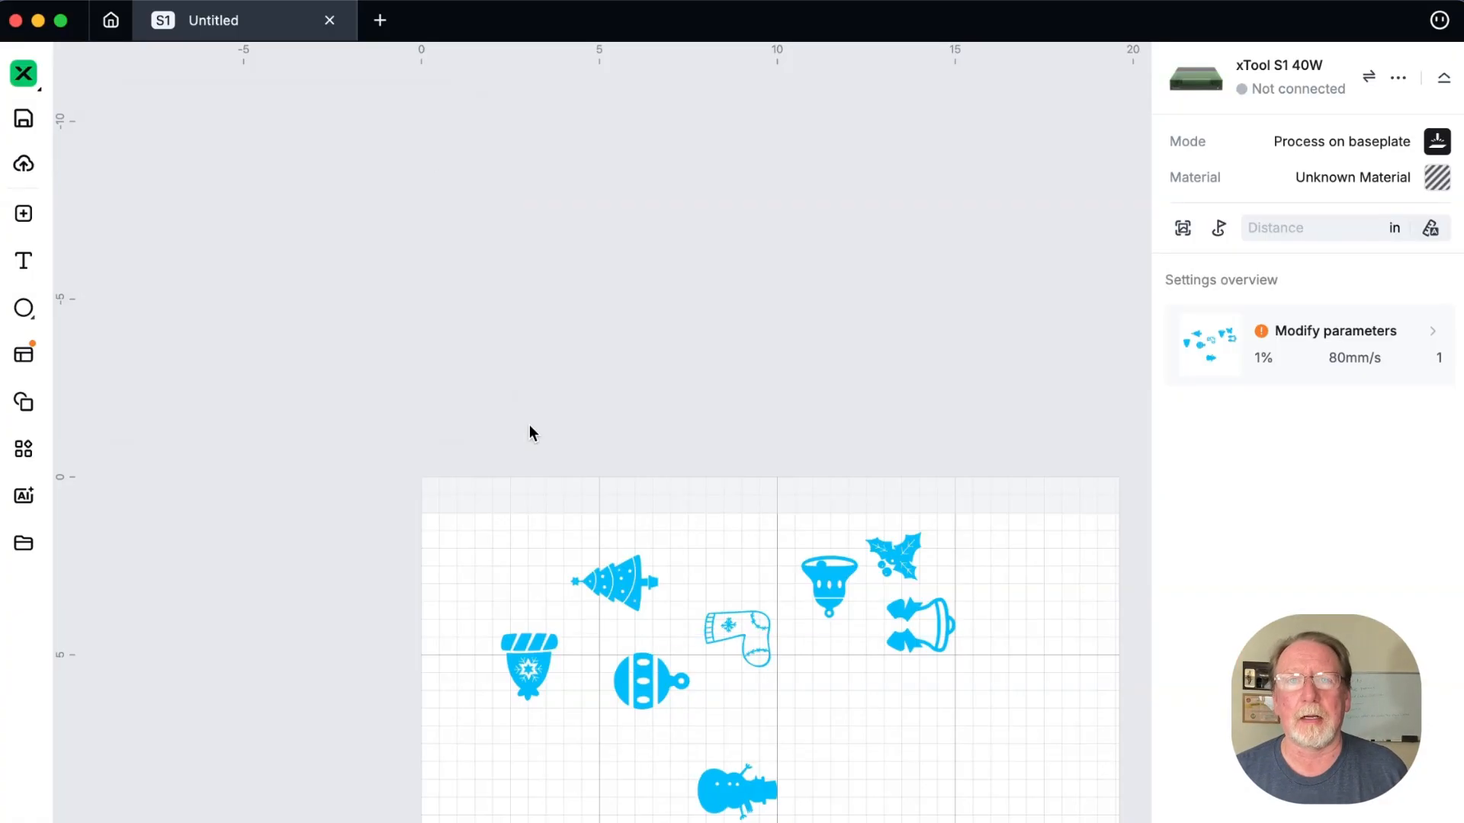
# Open the Earrings generator and preview the other icons of the Architecture of Order template
pyautogui.click(24, 450)
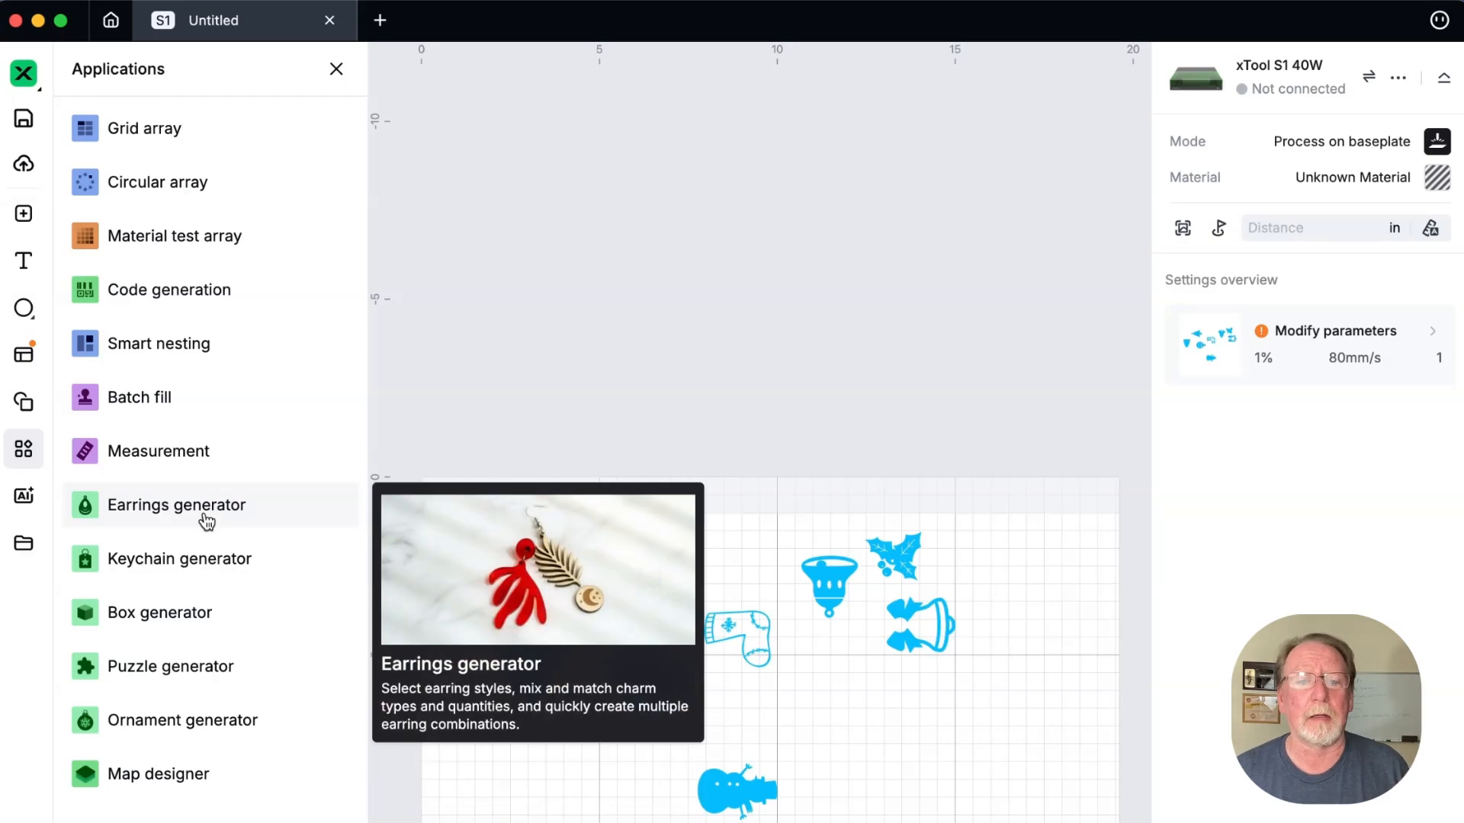
pyautogui.click(216, 509)
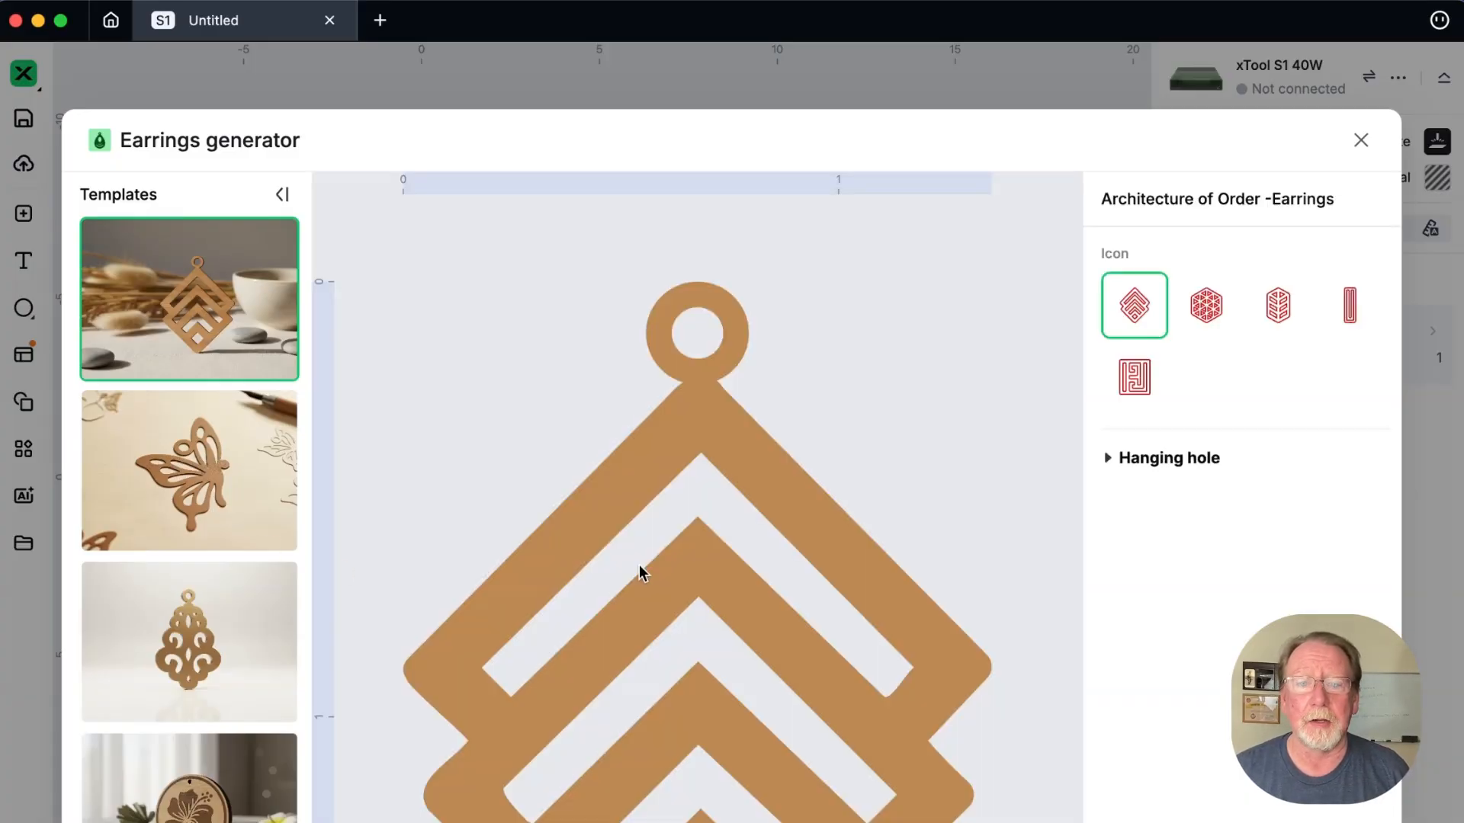
pyautogui.click(1279, 309)
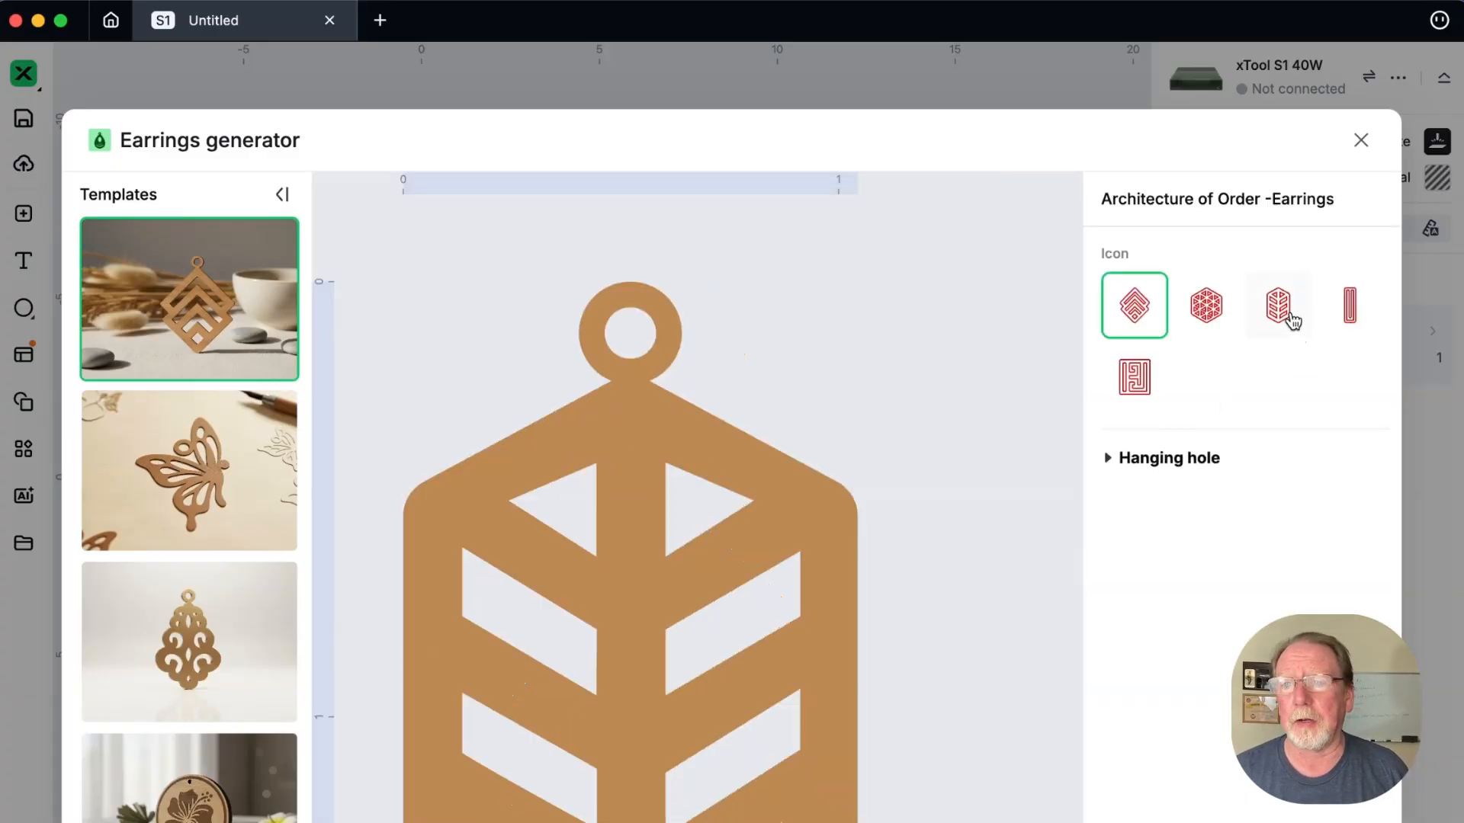
pyautogui.click(1207, 311)
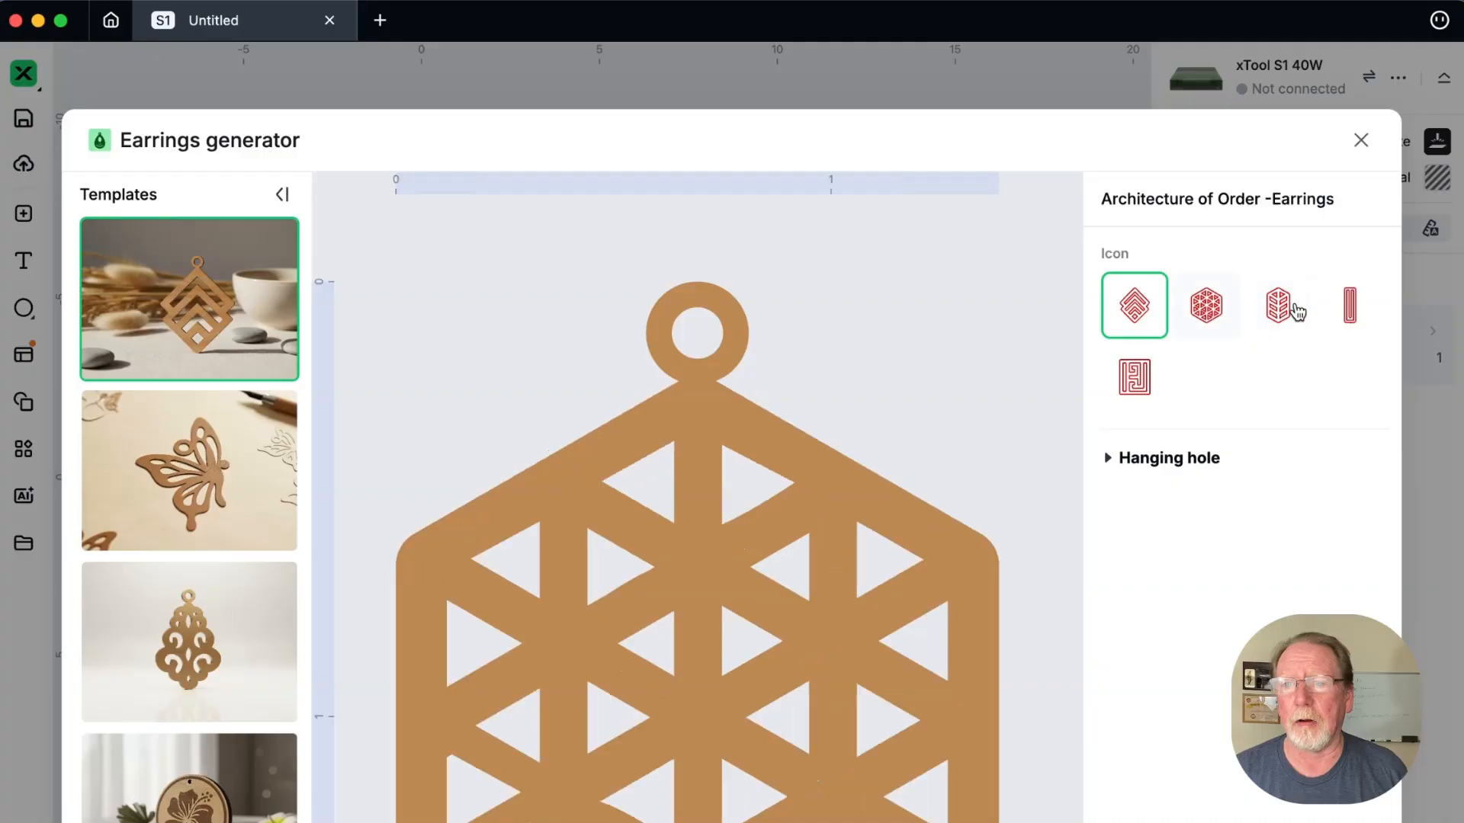
pyautogui.click(1348, 309)
pyautogui.click(1149, 379)
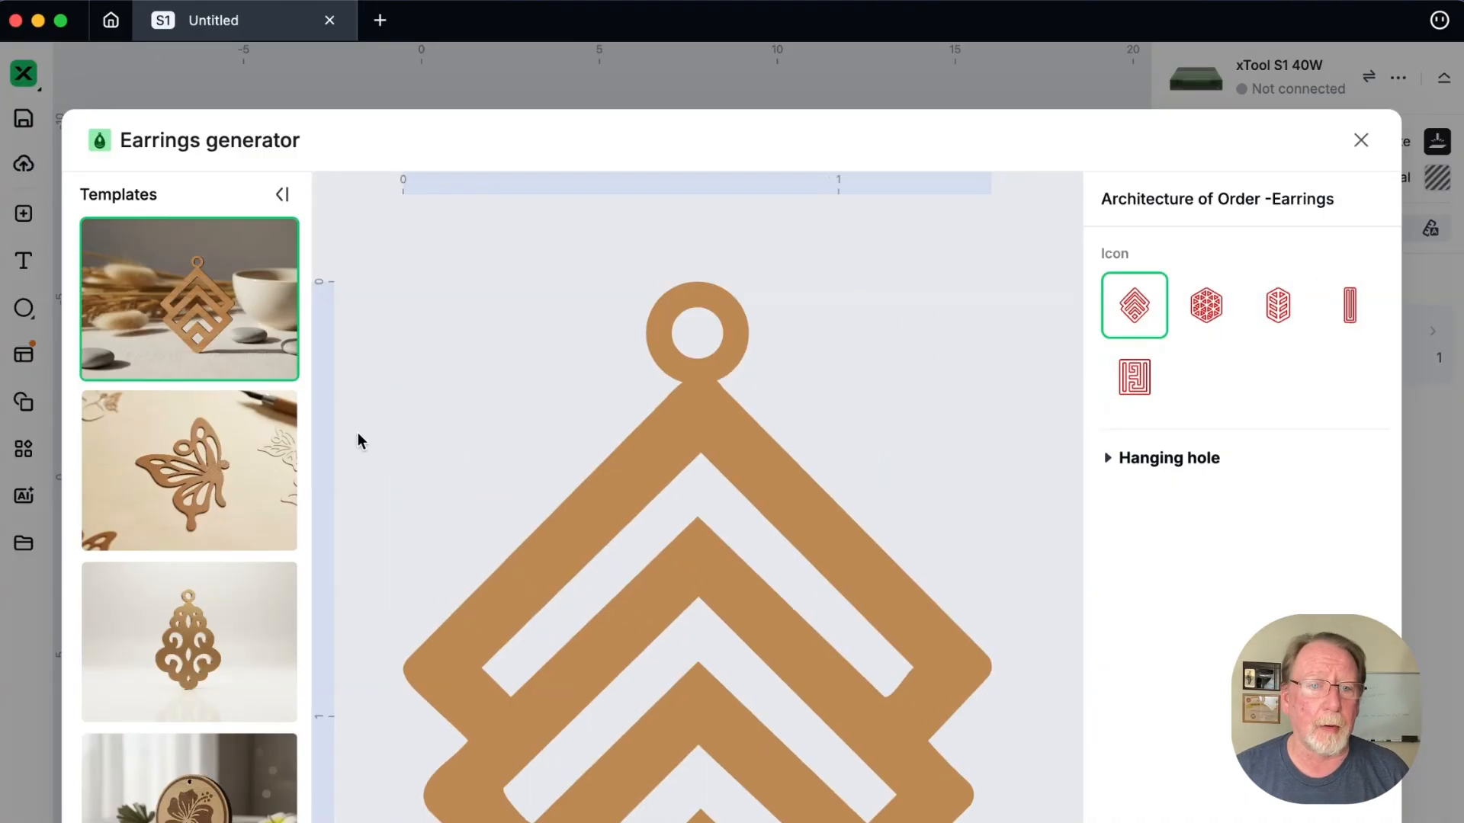
# Try the Ballet of Light Wings butterfly template and the Bloom Essence template with its hibiscus icon, and browse further templates
pyautogui.click(189, 451)
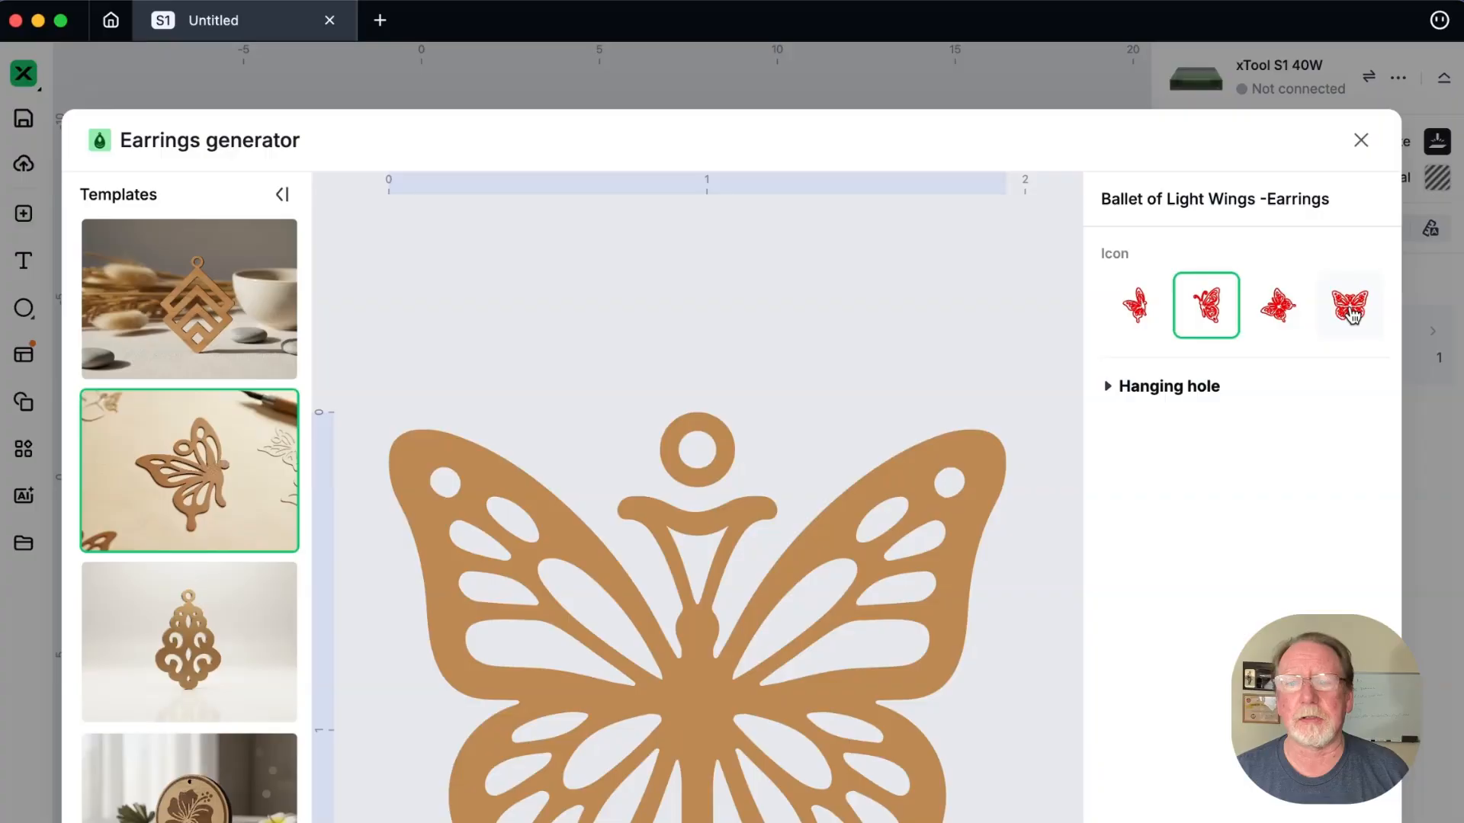
pyautogui.click(186, 819)
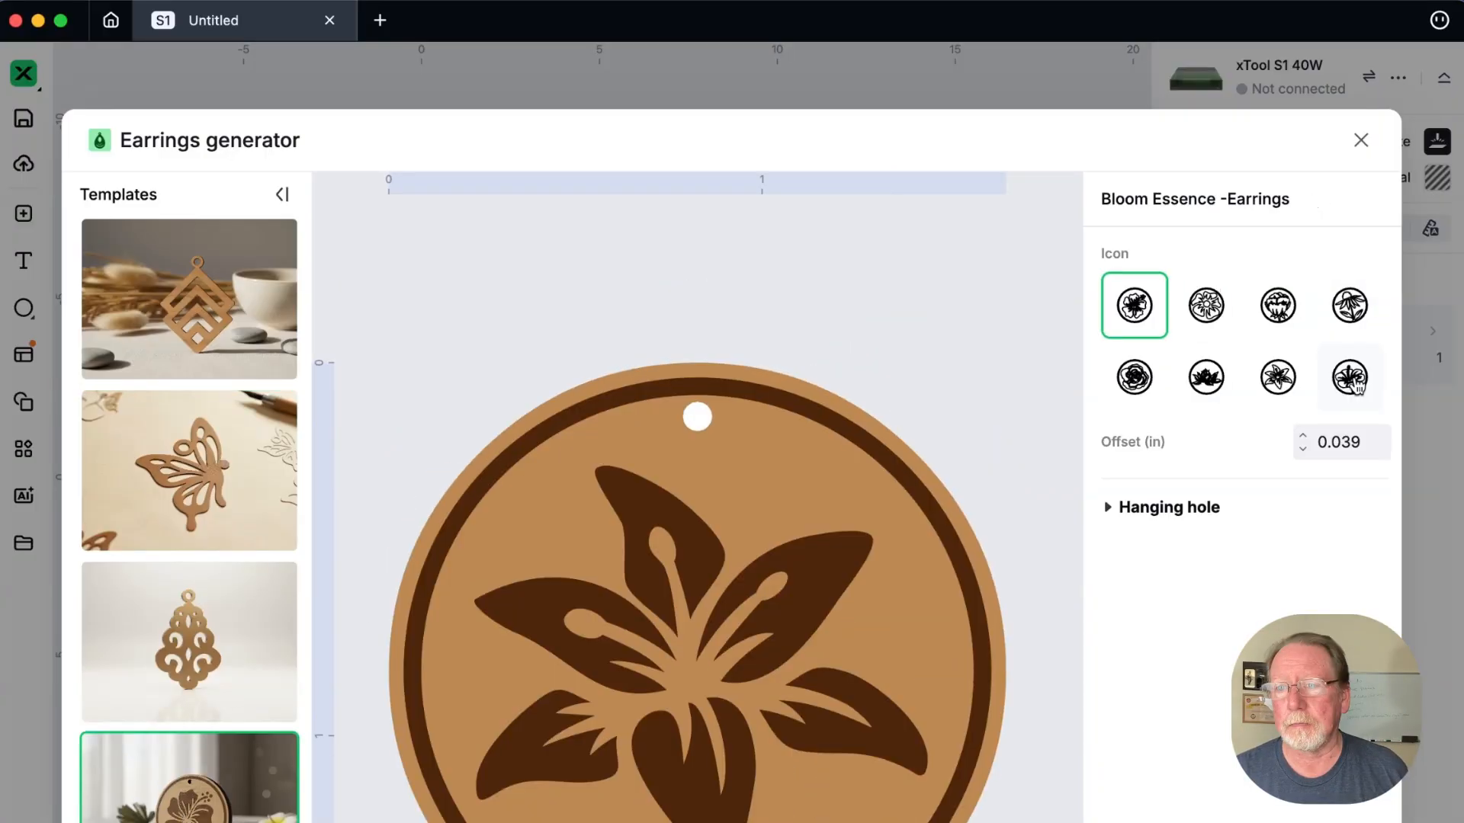
pyautogui.click(1356, 385)
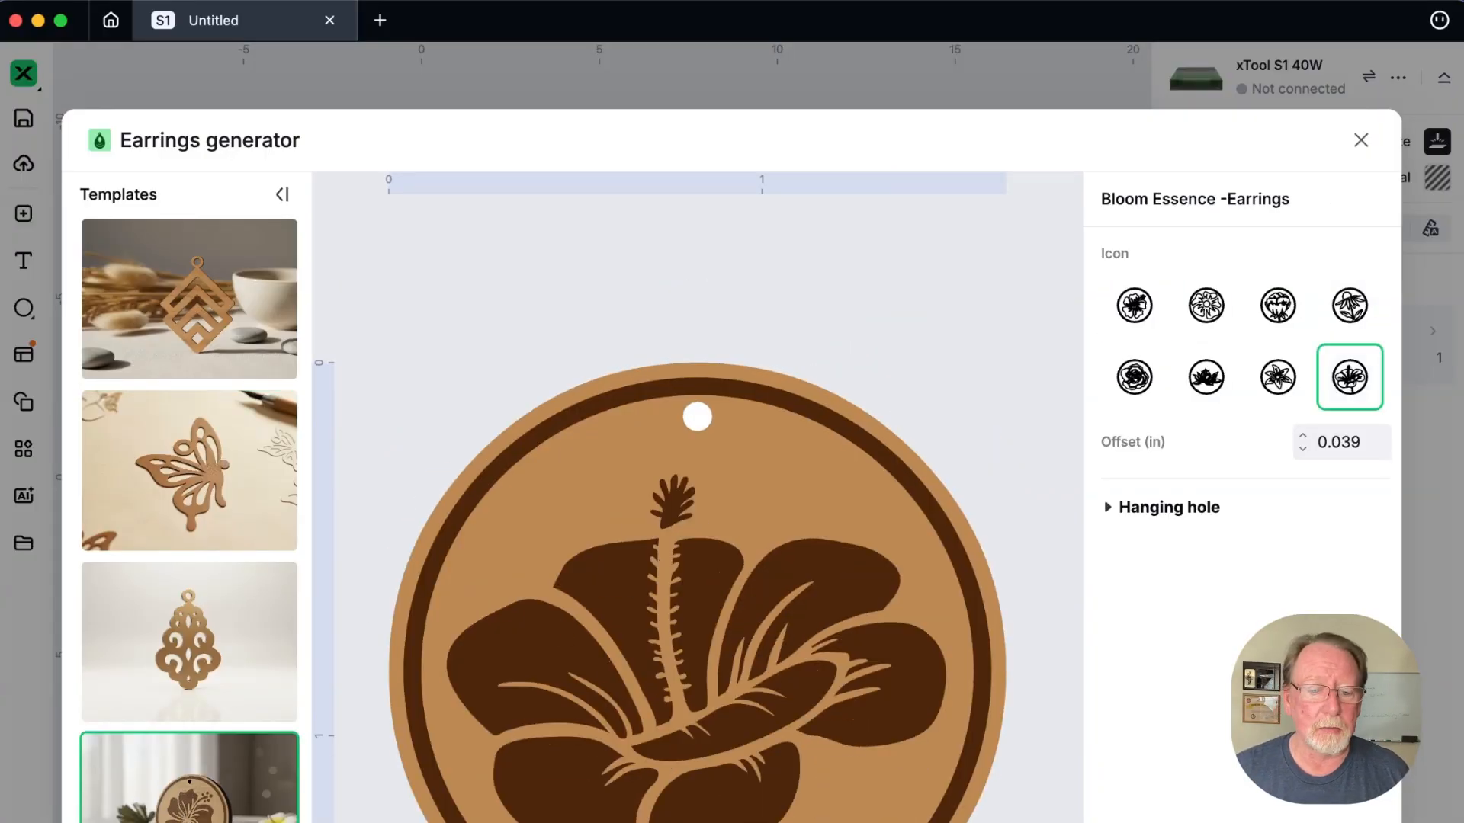
pyautogui.scroll(-15, 189, 518)
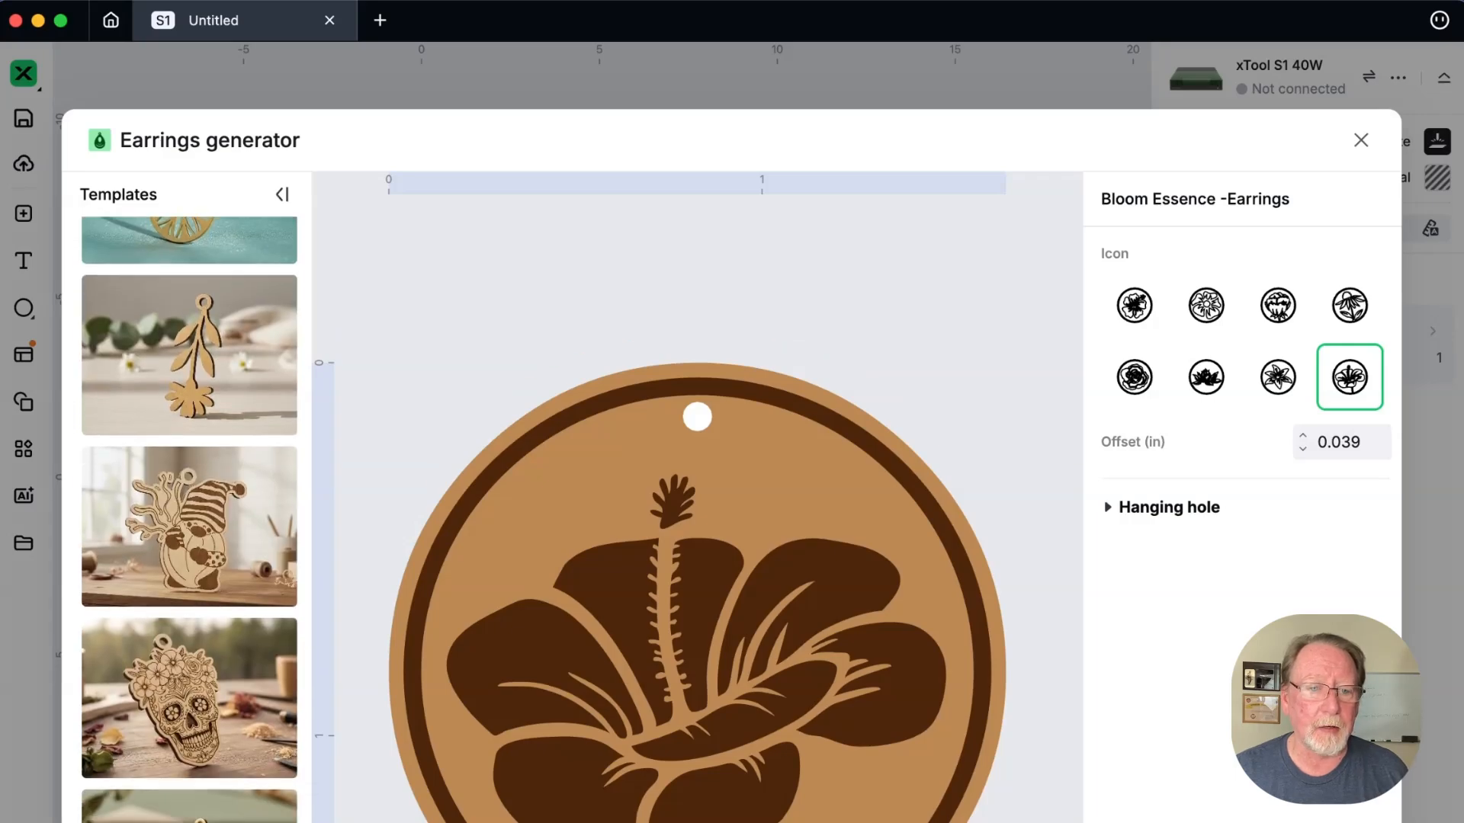
pyautogui.scroll(-1, 215, 474)
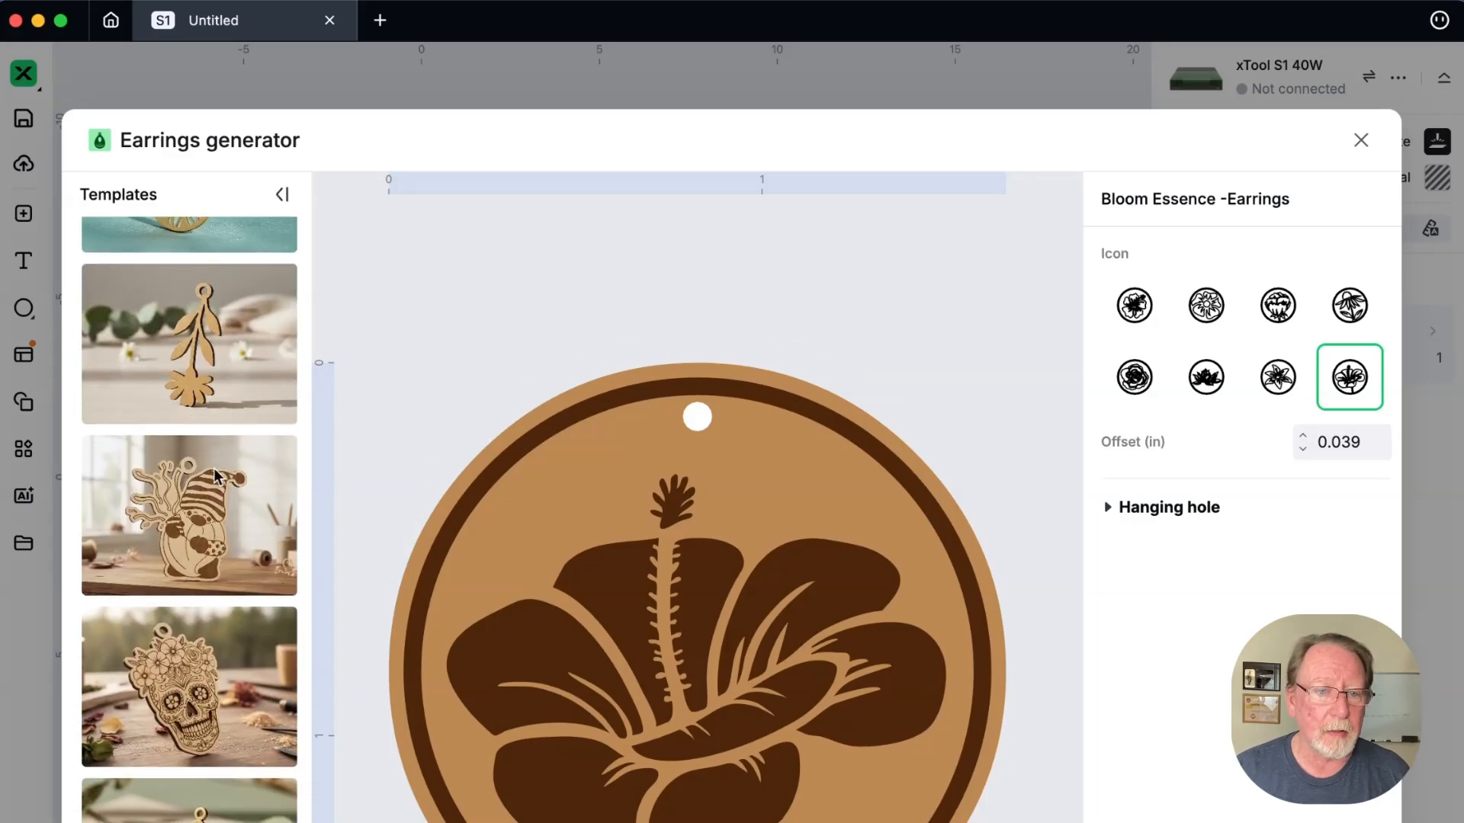
# Switch to the gnome earring template, choose the gnome with the curled striped hat holding a gift, and import it as an exploded file
pyautogui.click(207, 494)
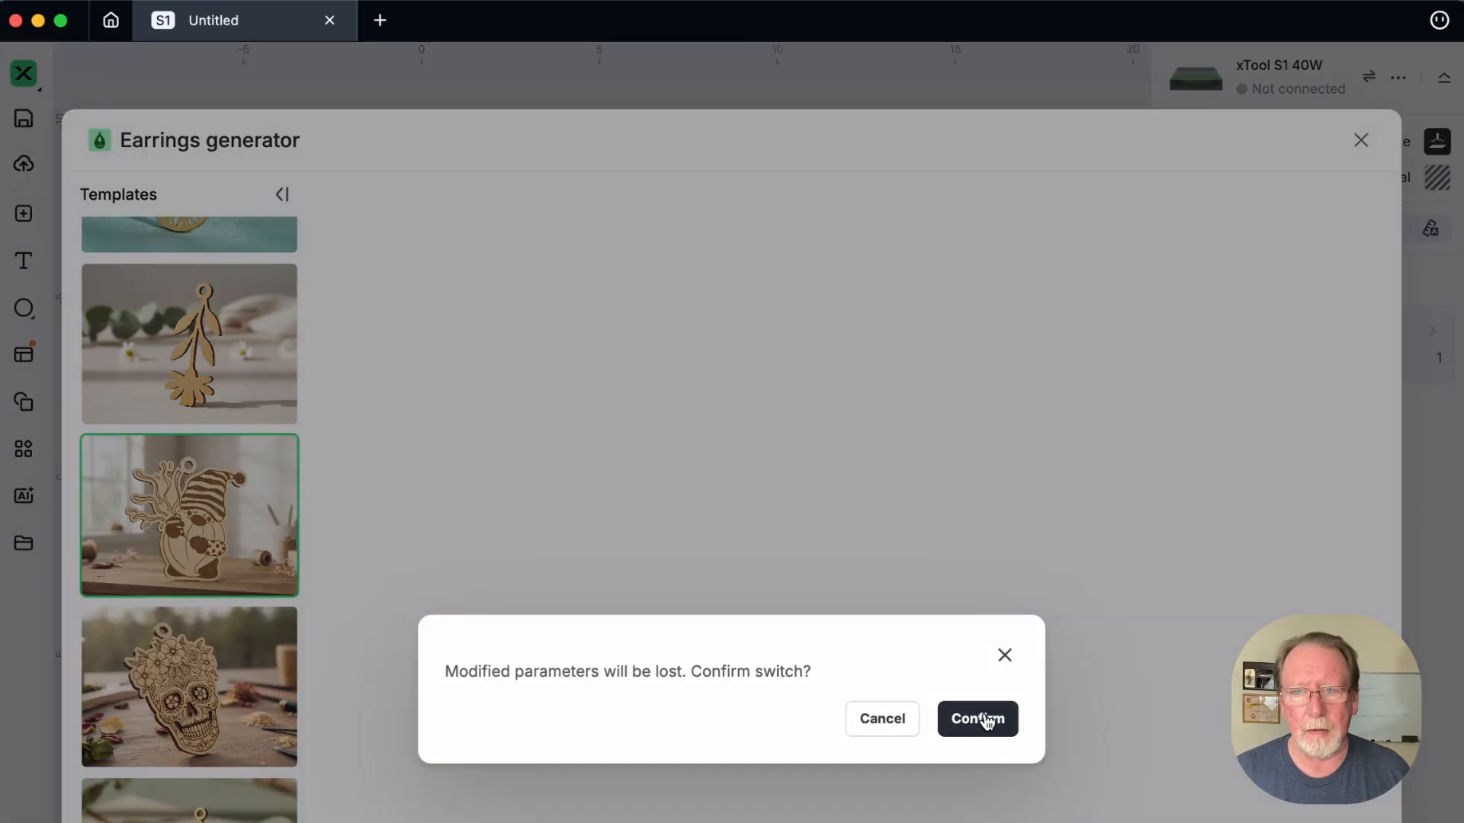
pyautogui.click(978, 718)
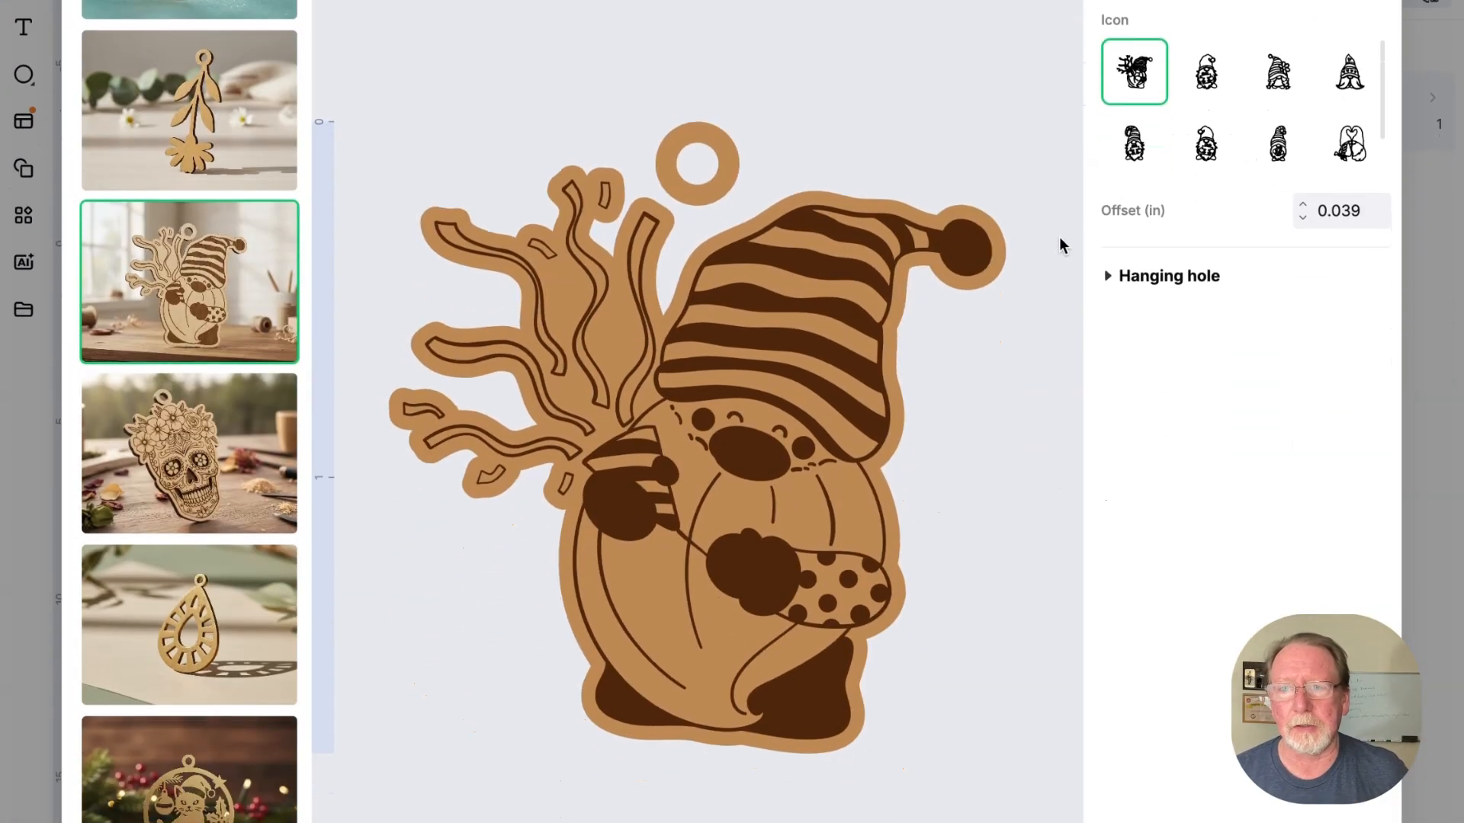
pyautogui.click(1206, 304)
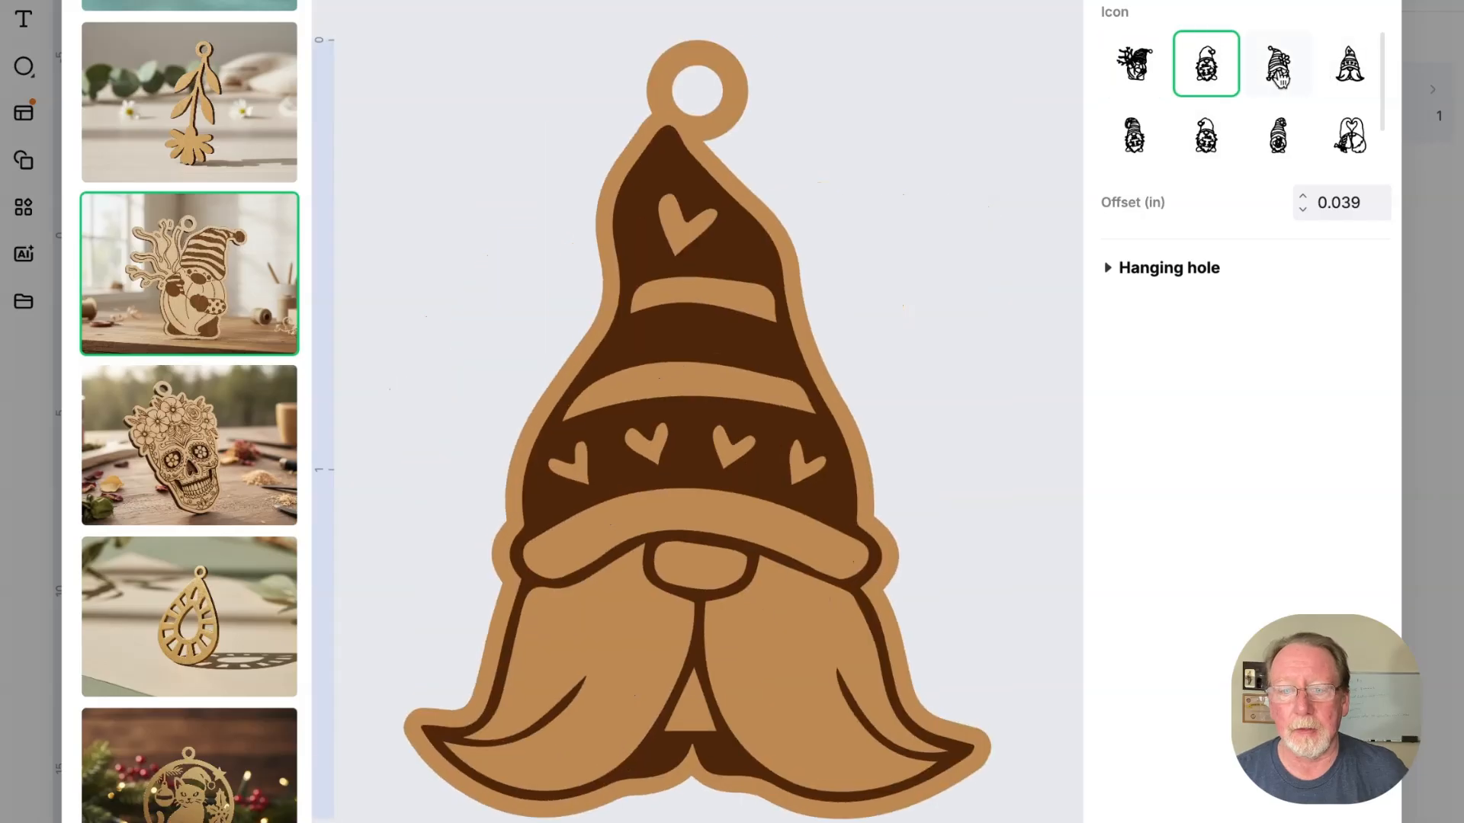
pyautogui.click(1280, 74)
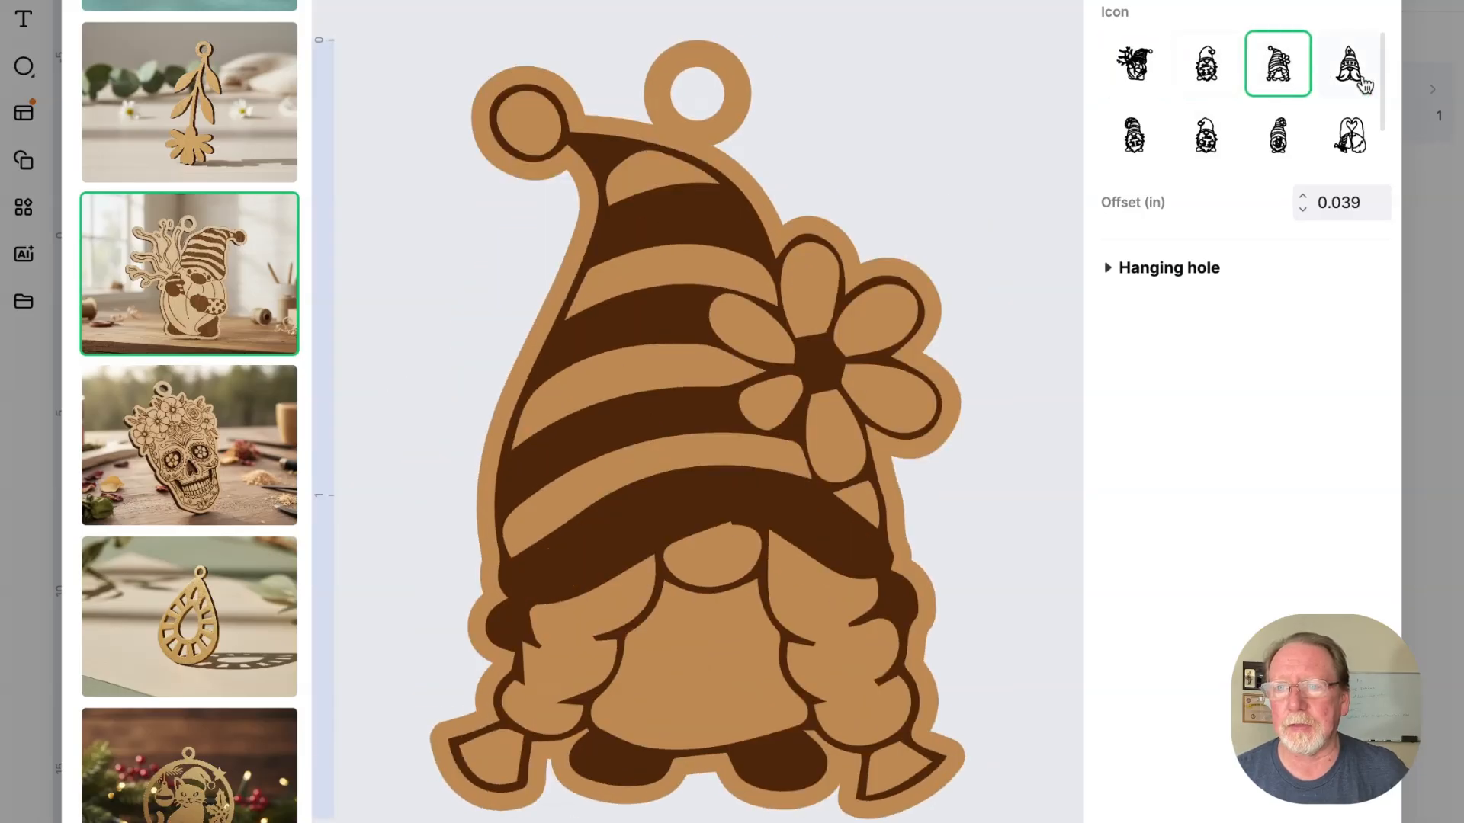
pyautogui.click(1351, 86)
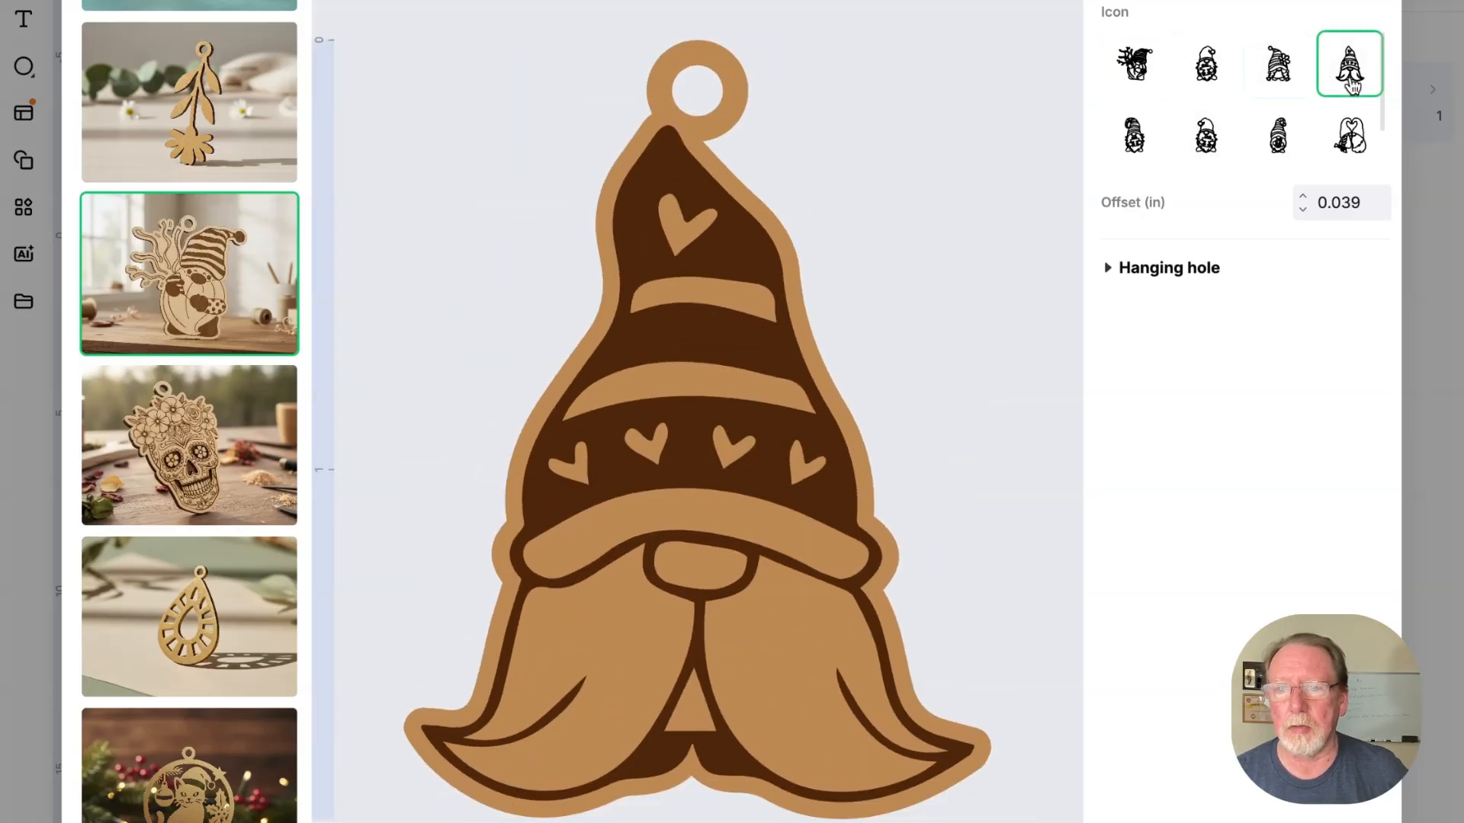
pyautogui.click(1136, 141)
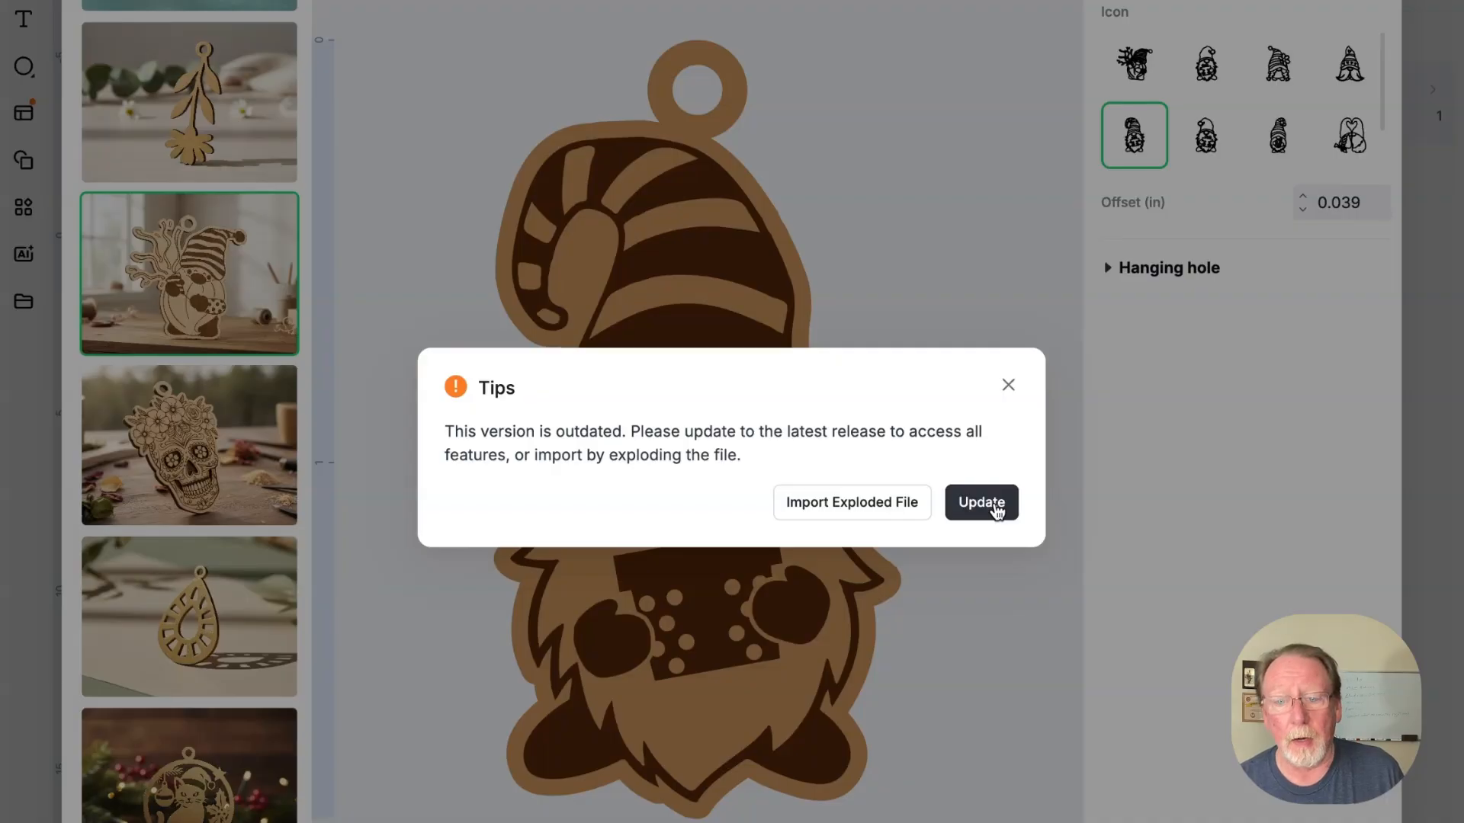
pyautogui.click(884, 511)
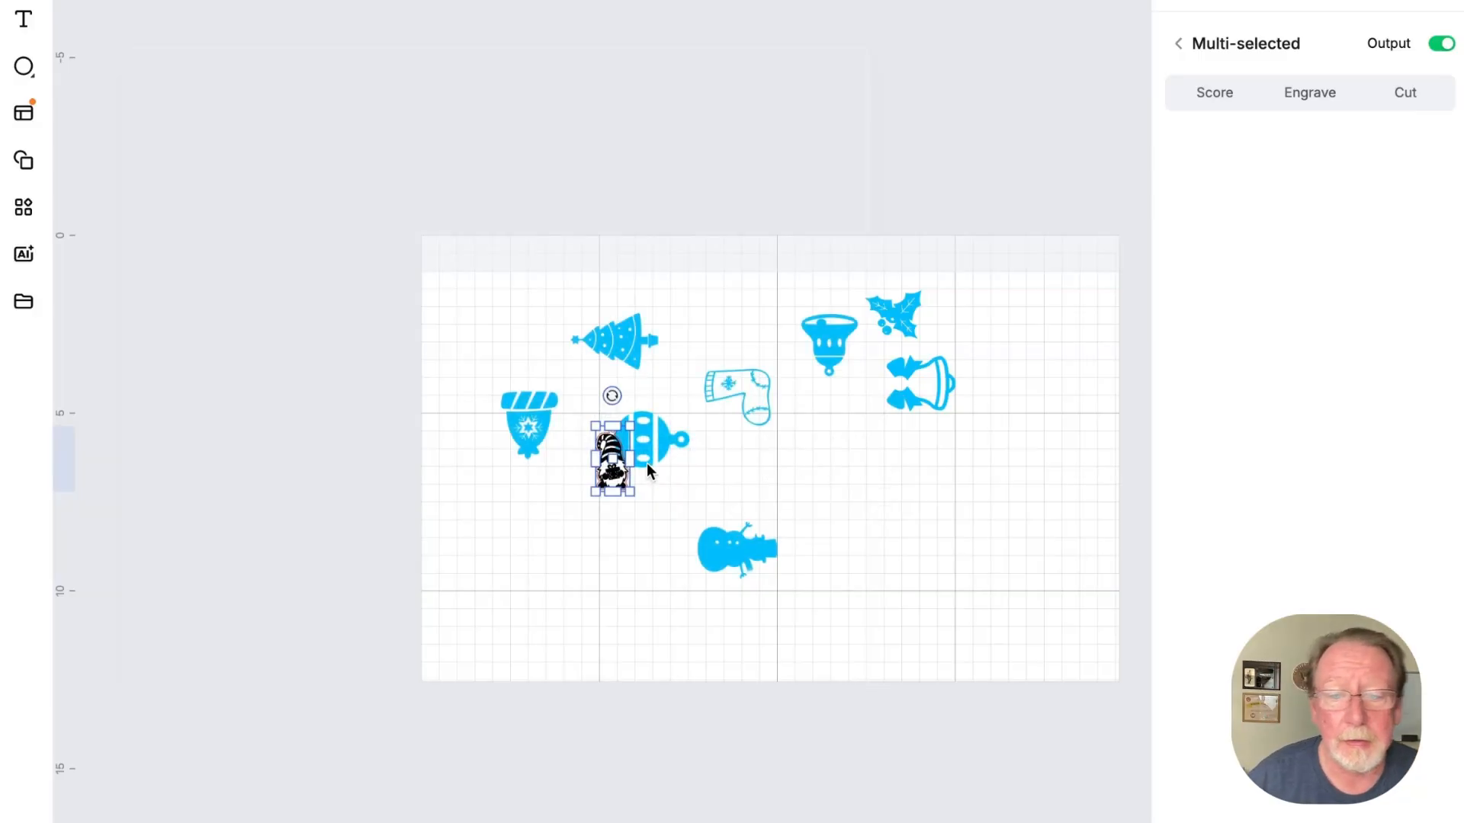
# Enlarge the imported gnome to about double size and place it in the empty area beside the snowman, below the bells
pyautogui.moveTo(631, 462); pyautogui.dragTo(940, 521)
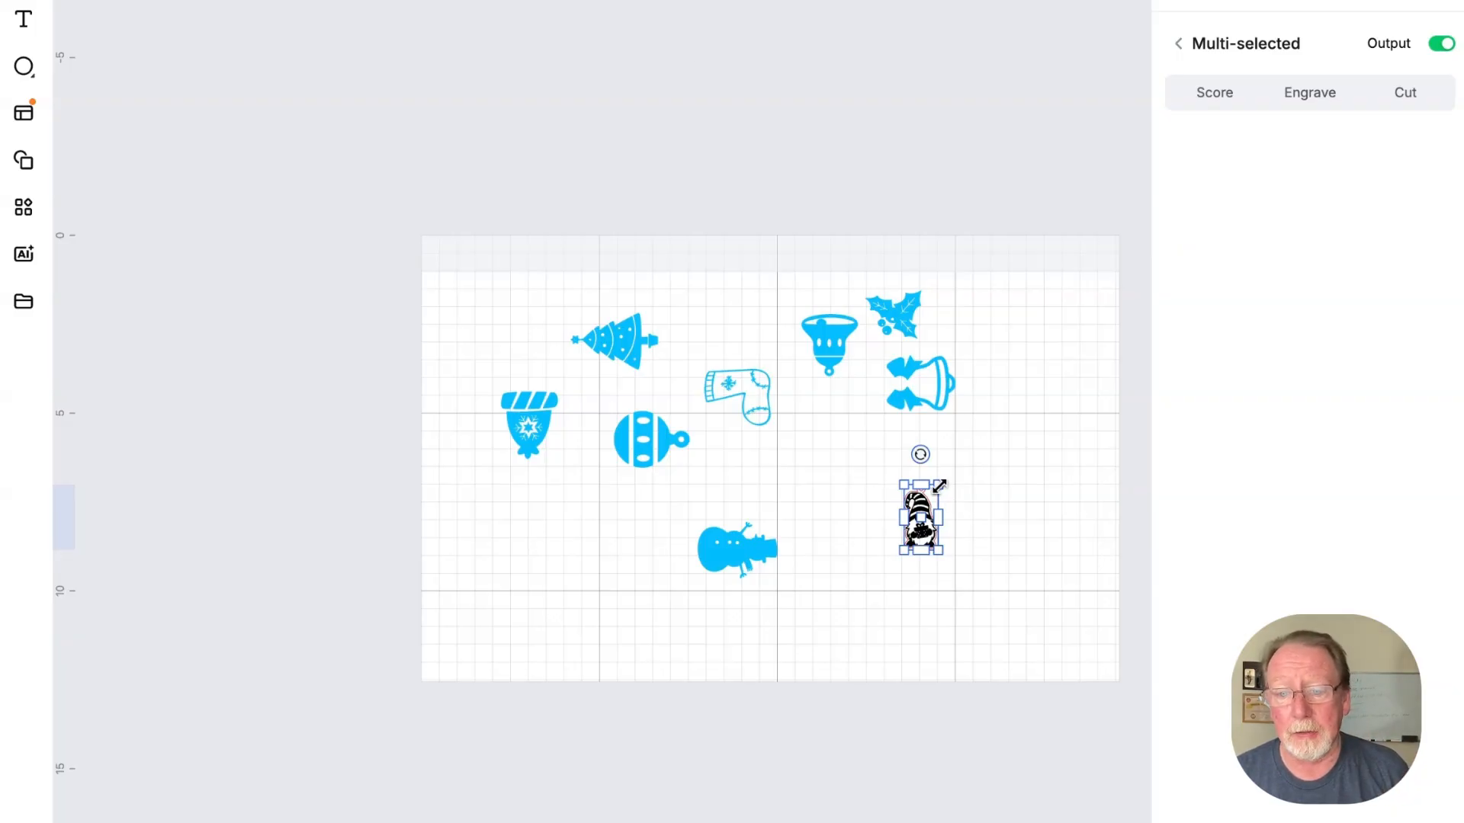
pyautogui.moveTo(943, 485); pyautogui.dragTo(1057, 258)
pyautogui.moveTo(1056, 402); pyautogui.dragTo(895, 583)
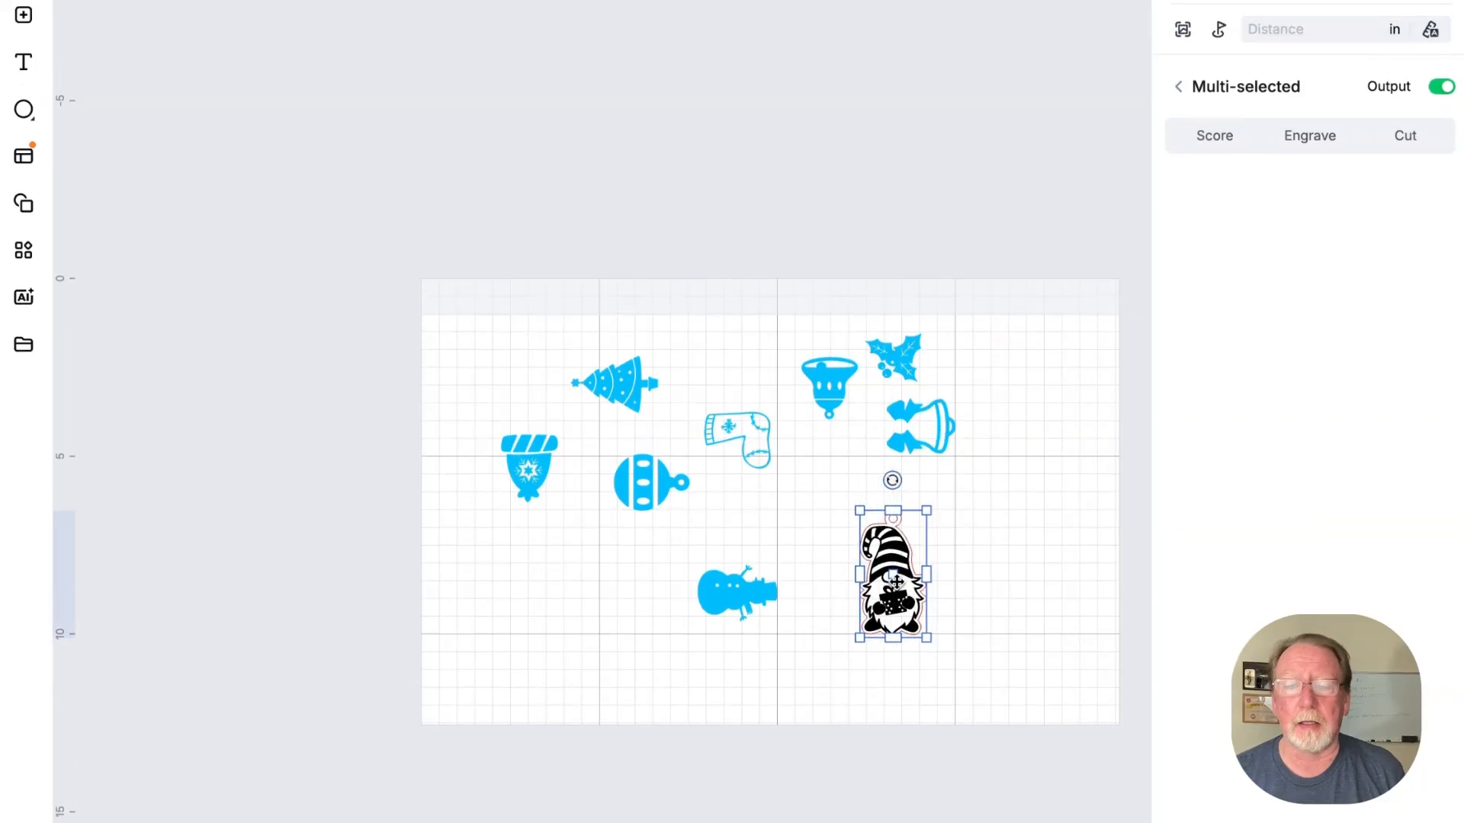
# Create a grid array of the gnome with 2 columns and 1 row, keeping the 0.039 in spacing
pyautogui.click(30, 256)
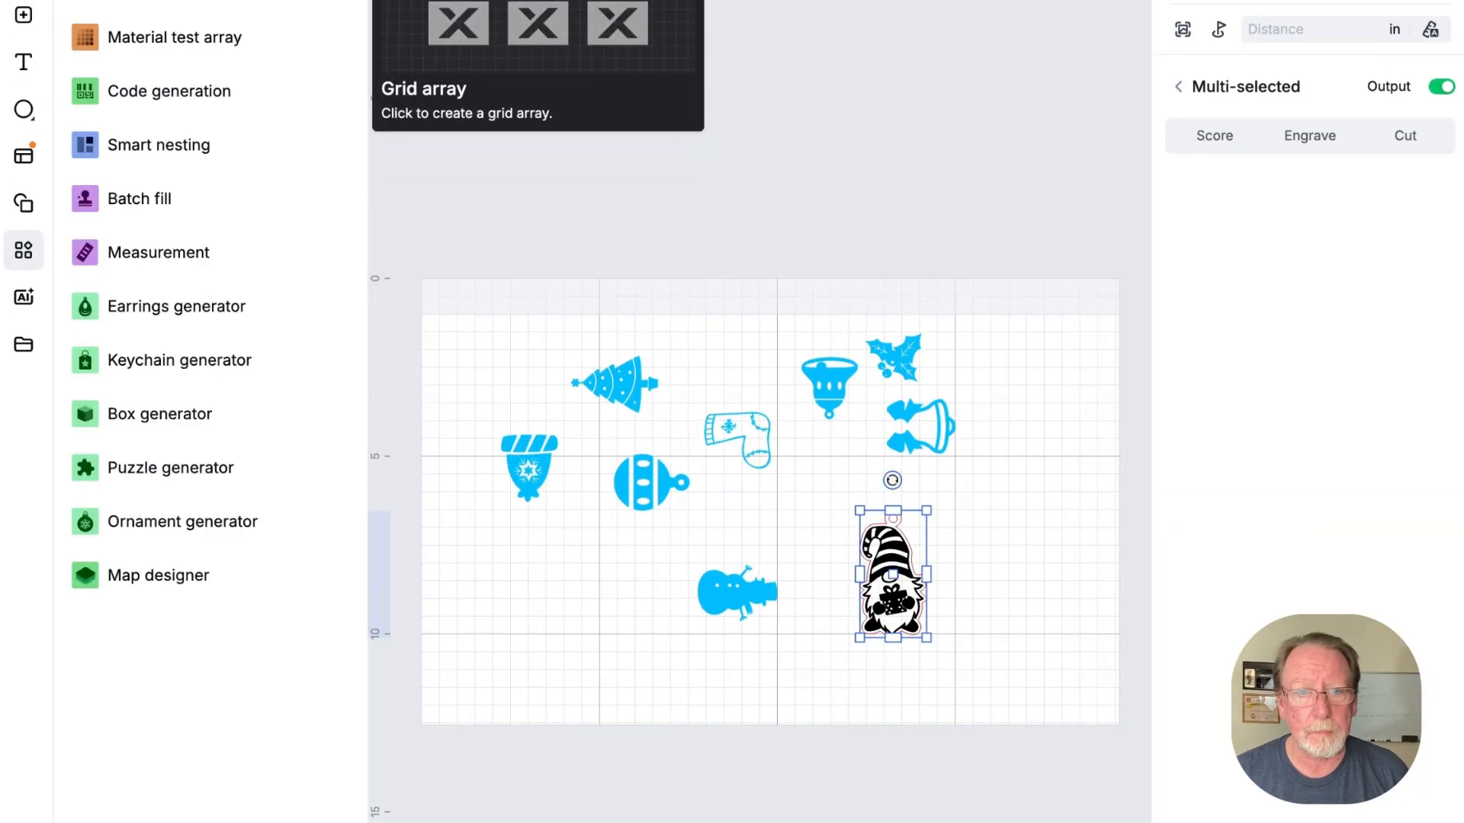
pyautogui.click(145, 7)
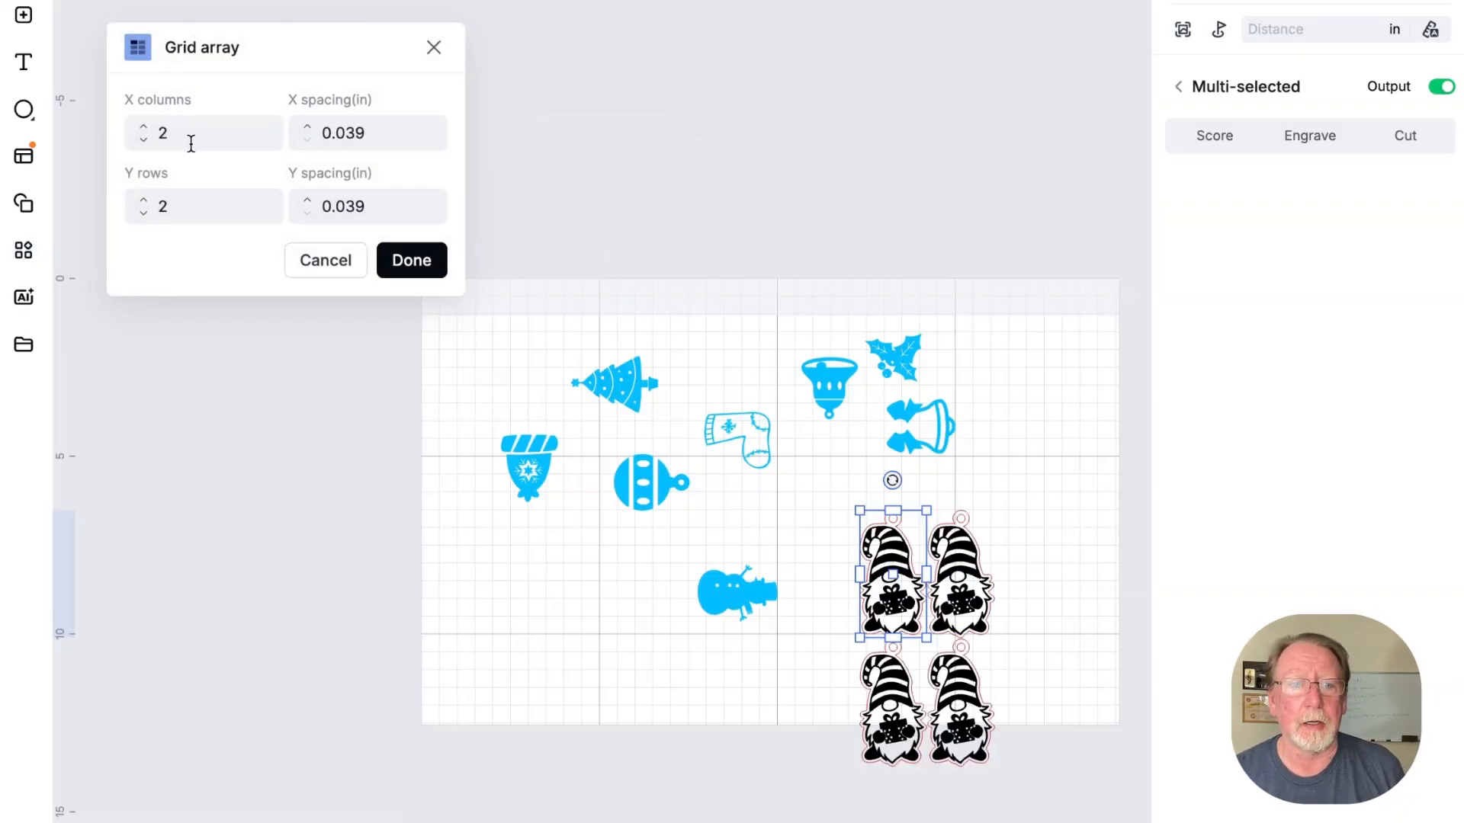
pyautogui.click(159, 134)
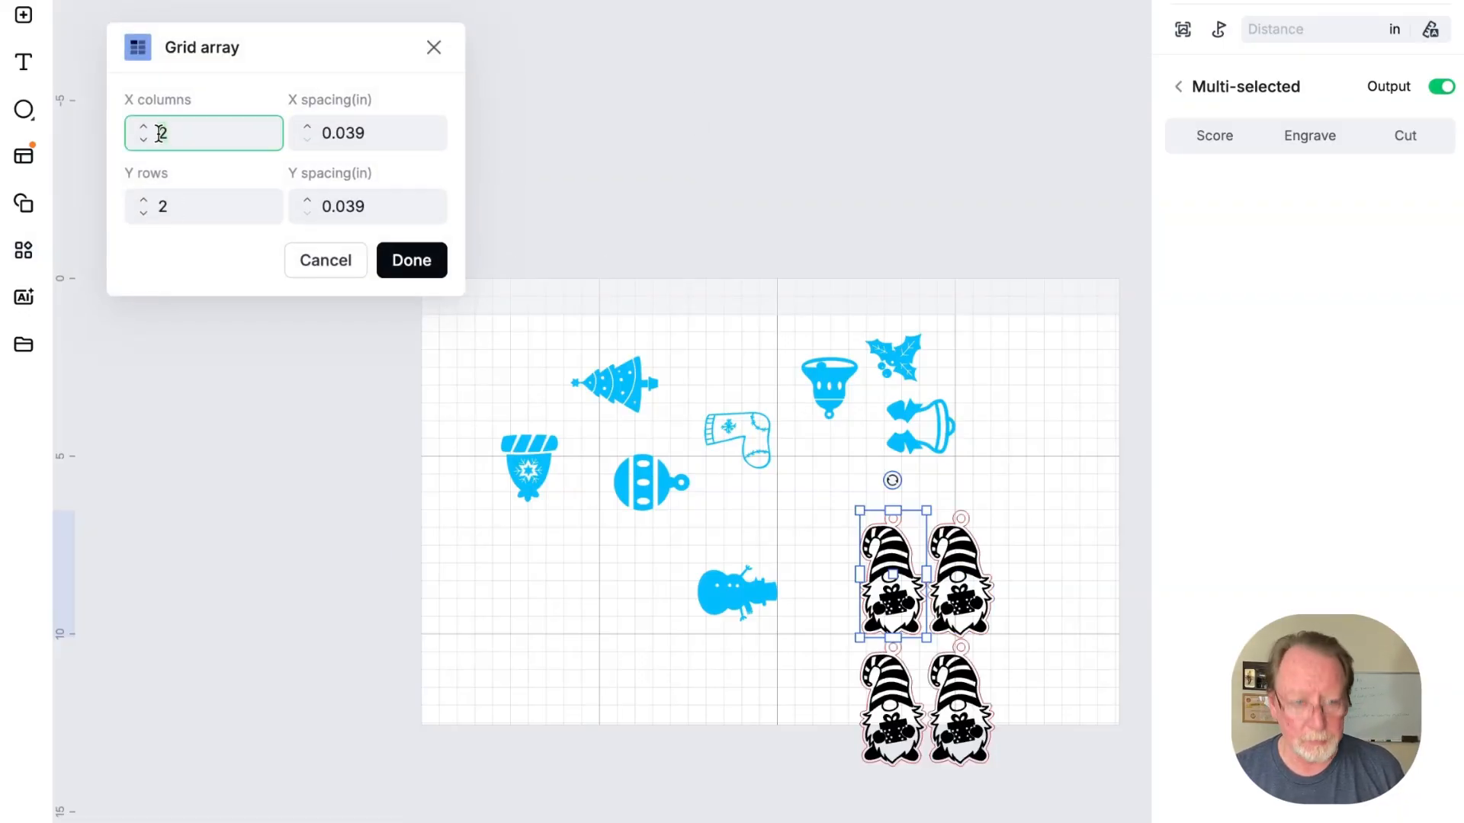
pyautogui.press('BackSpace')
pyautogui.write('1')
pyautogui.press('Return')
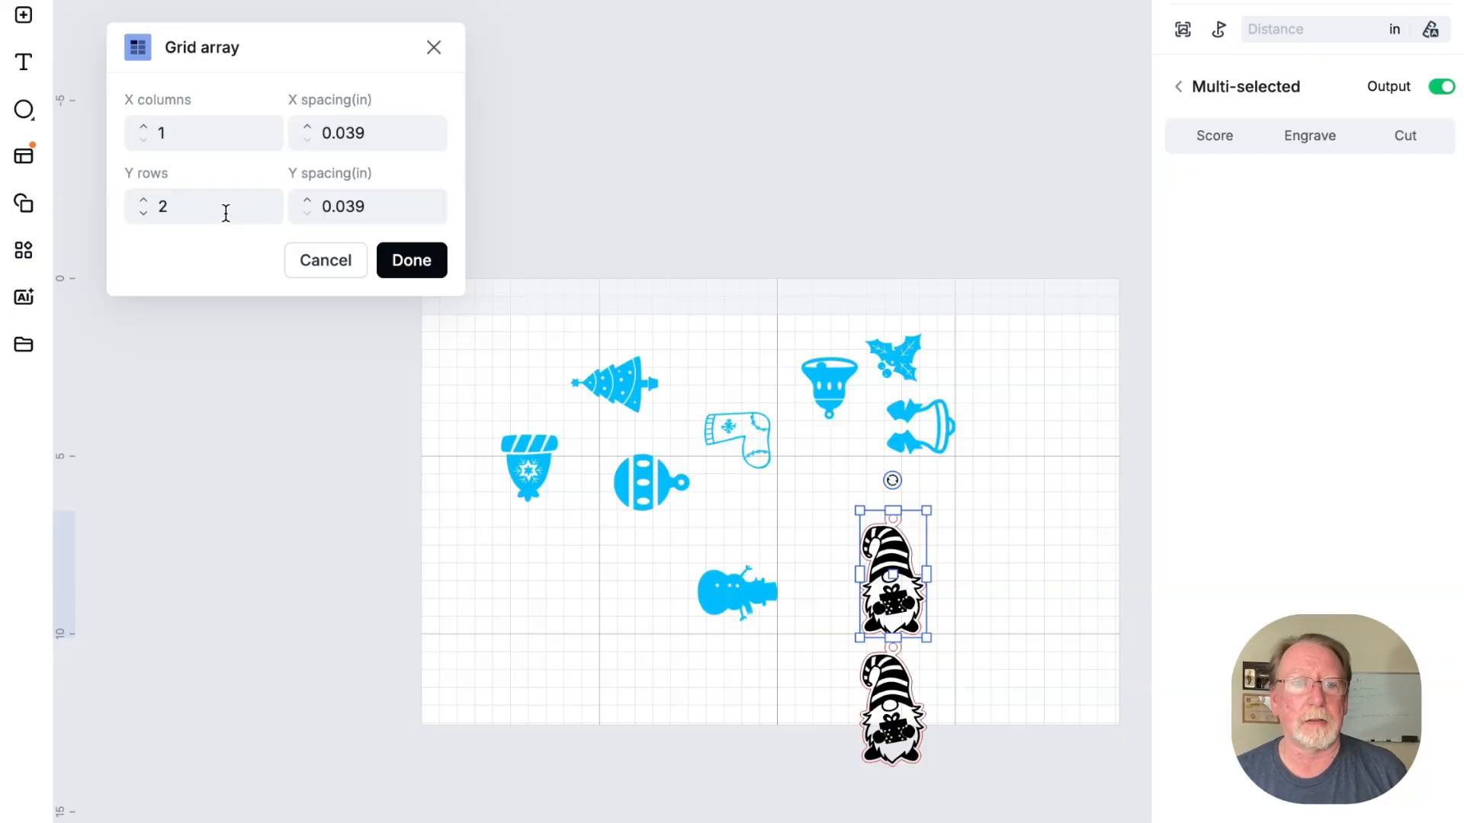
pyautogui.click(152, 135)
pyautogui.click(145, 128)
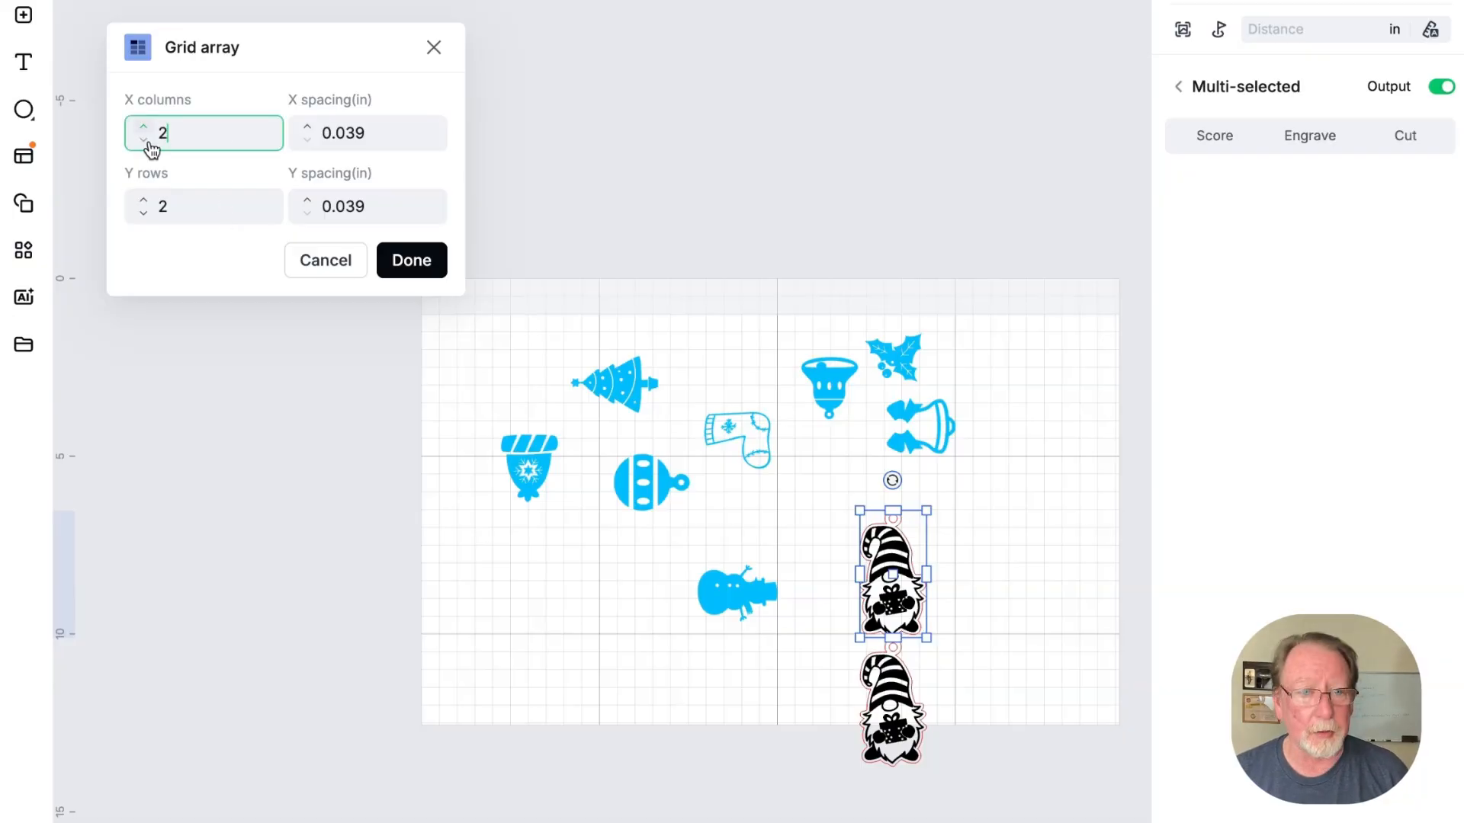
pyautogui.click(186, 209)
pyautogui.write('1')
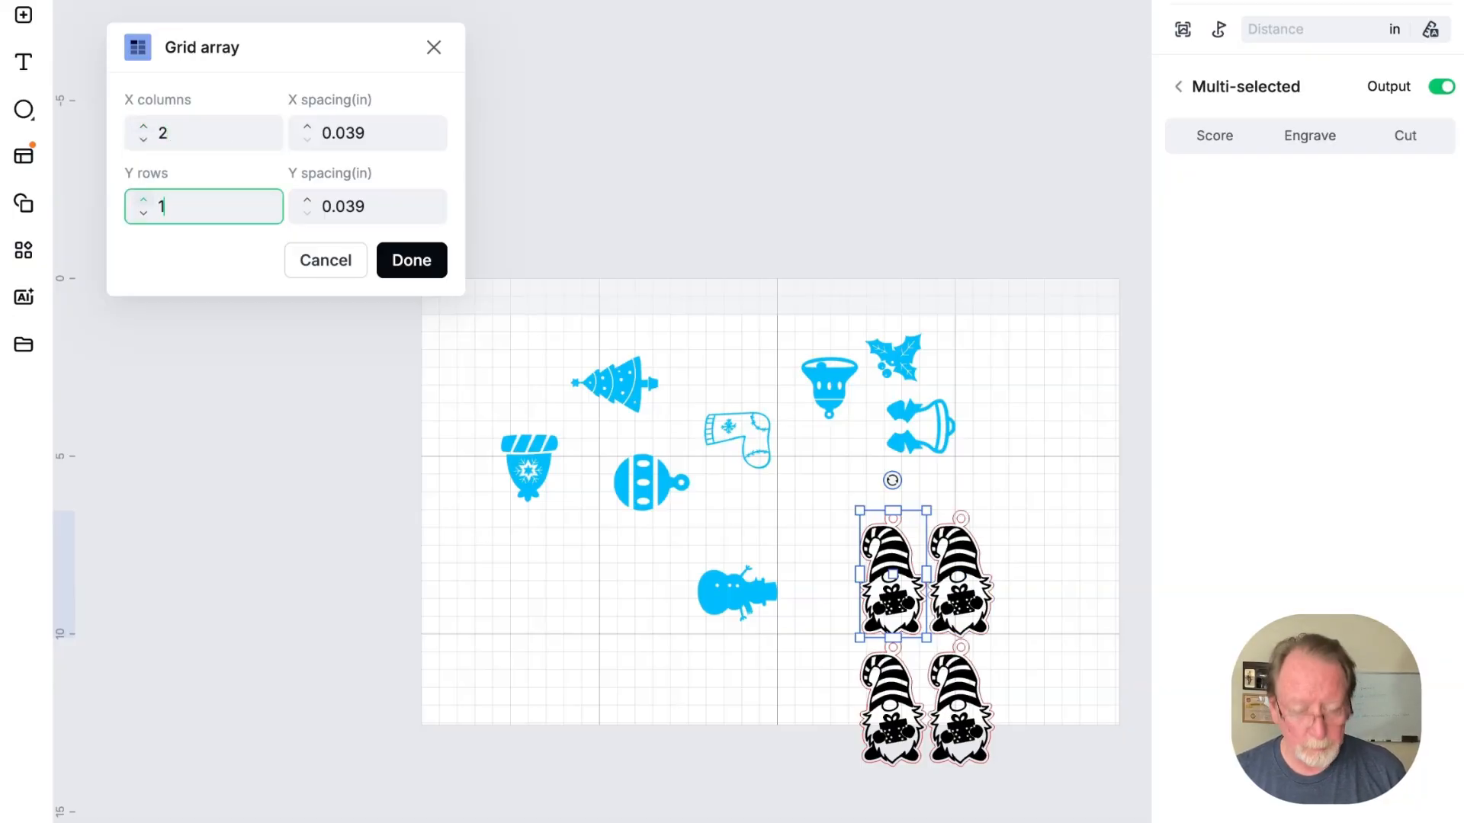
pyautogui.click(203, 134)
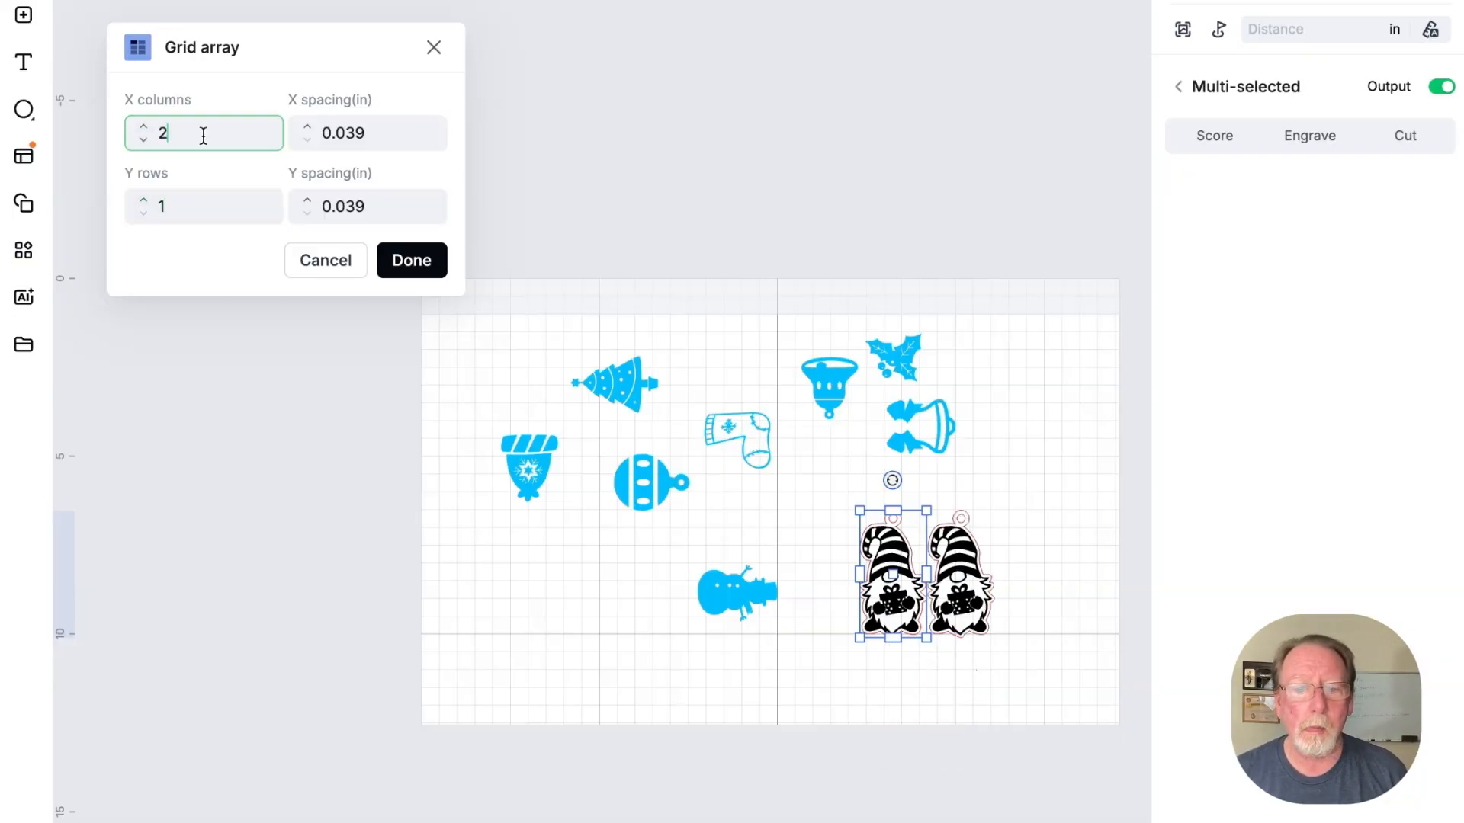
pyautogui.click(411, 265)
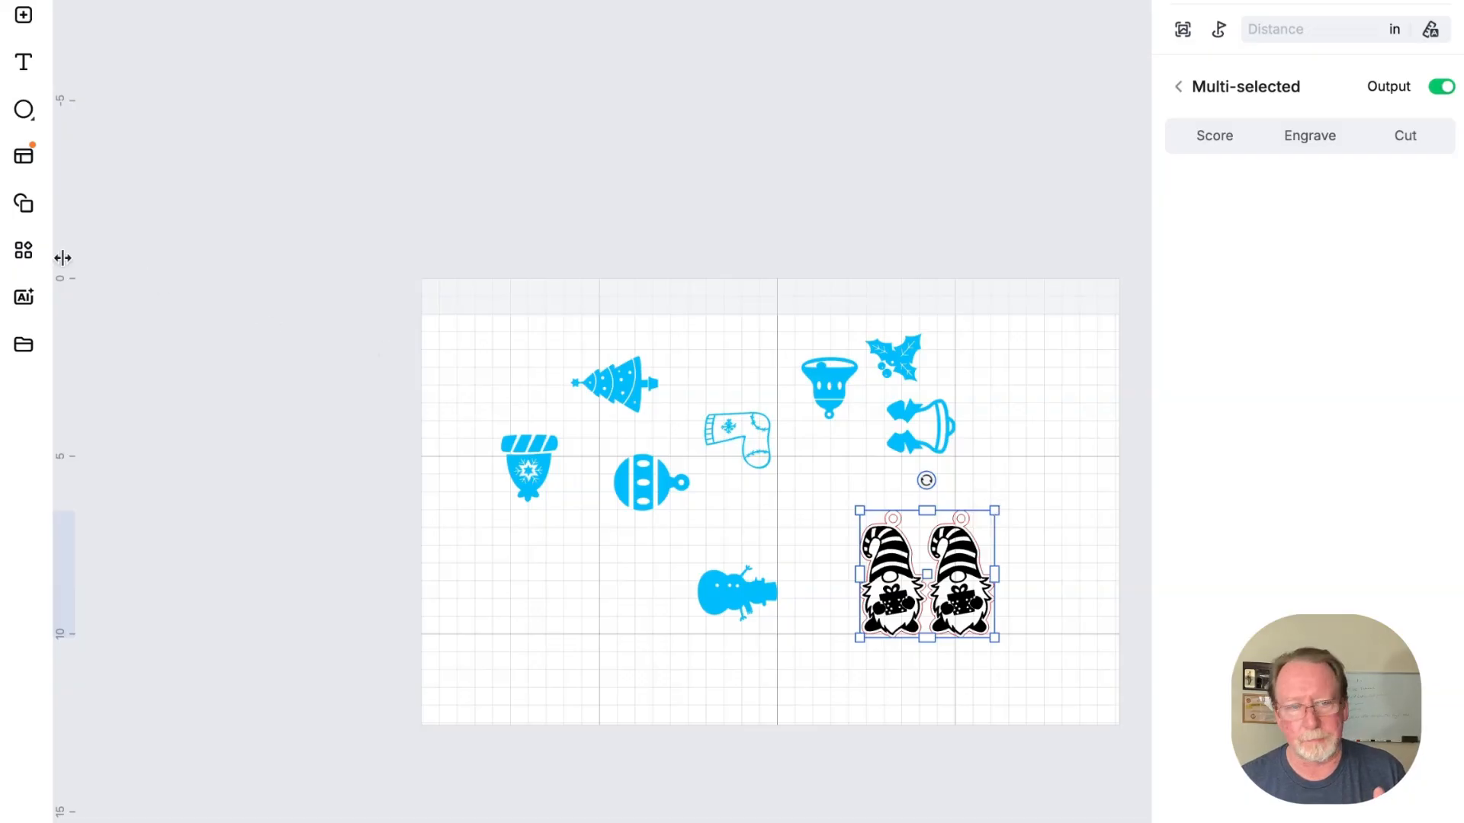
# Enlarge the pair of gnomes to about double size, then delete both of them from the canvas
pyautogui.click(21, 253)
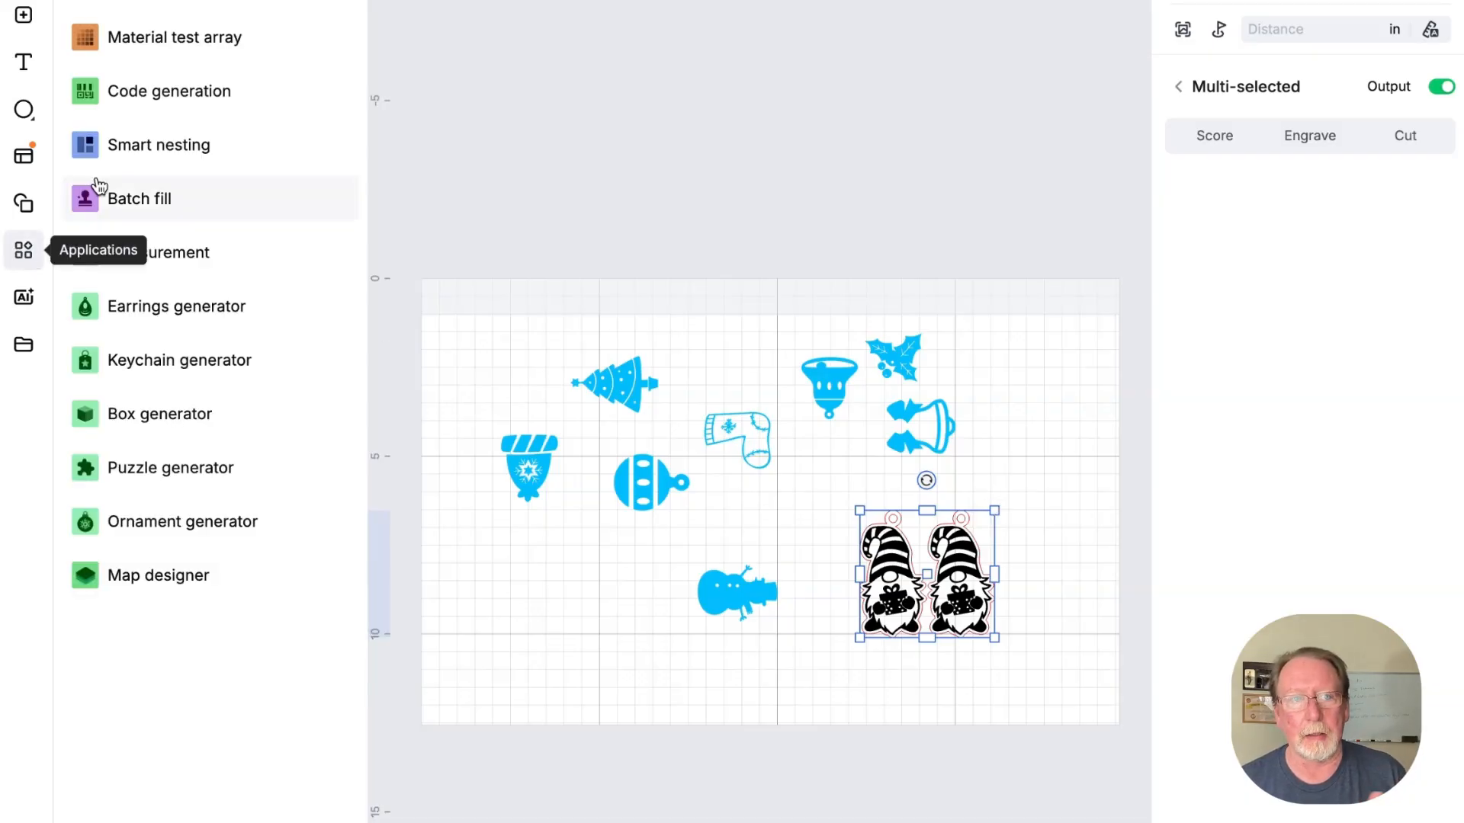
pyautogui.click(349, 3)
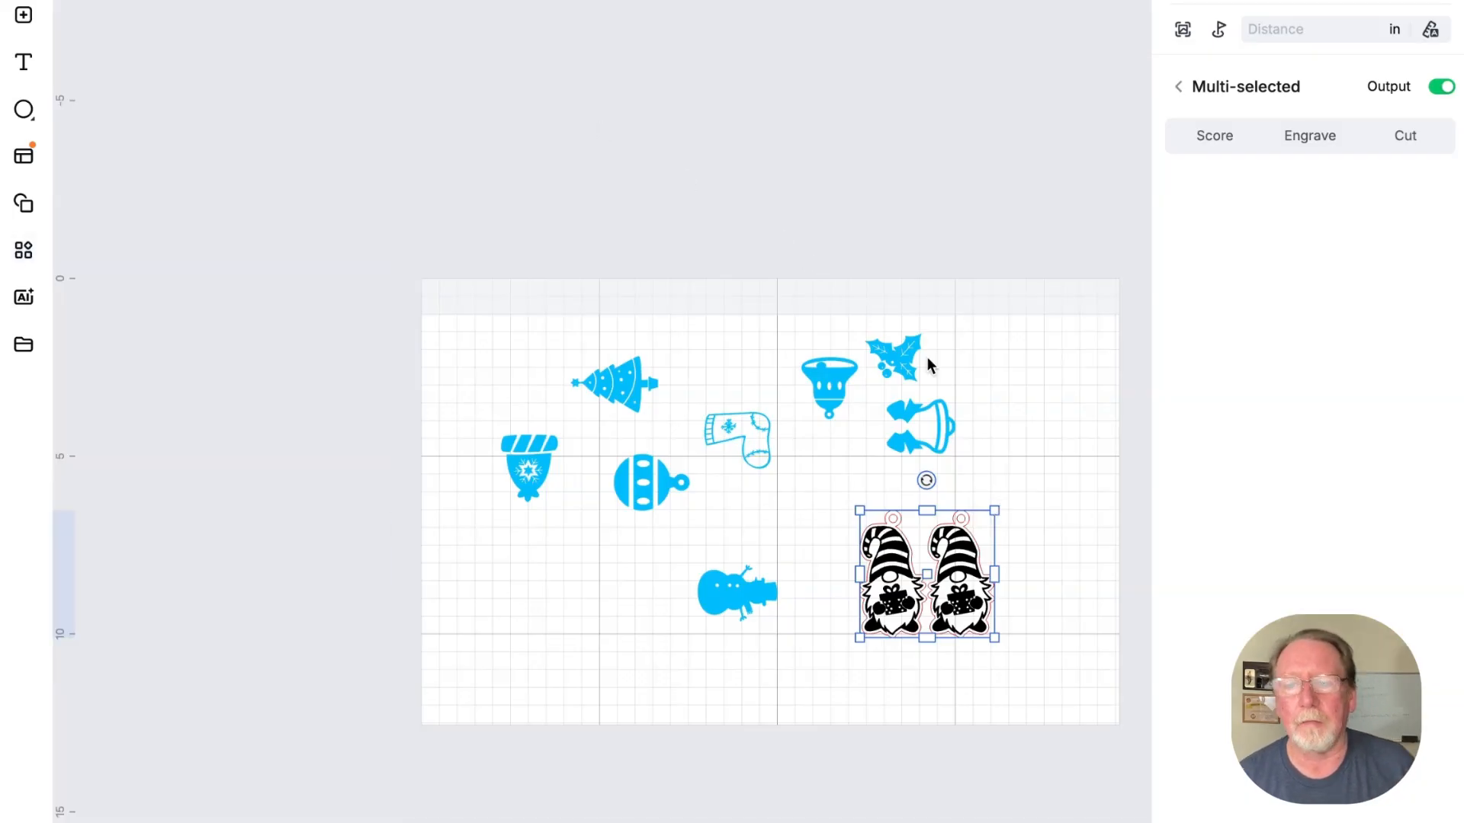
pyautogui.moveTo(992, 512); pyautogui.dragTo(1141, 371)
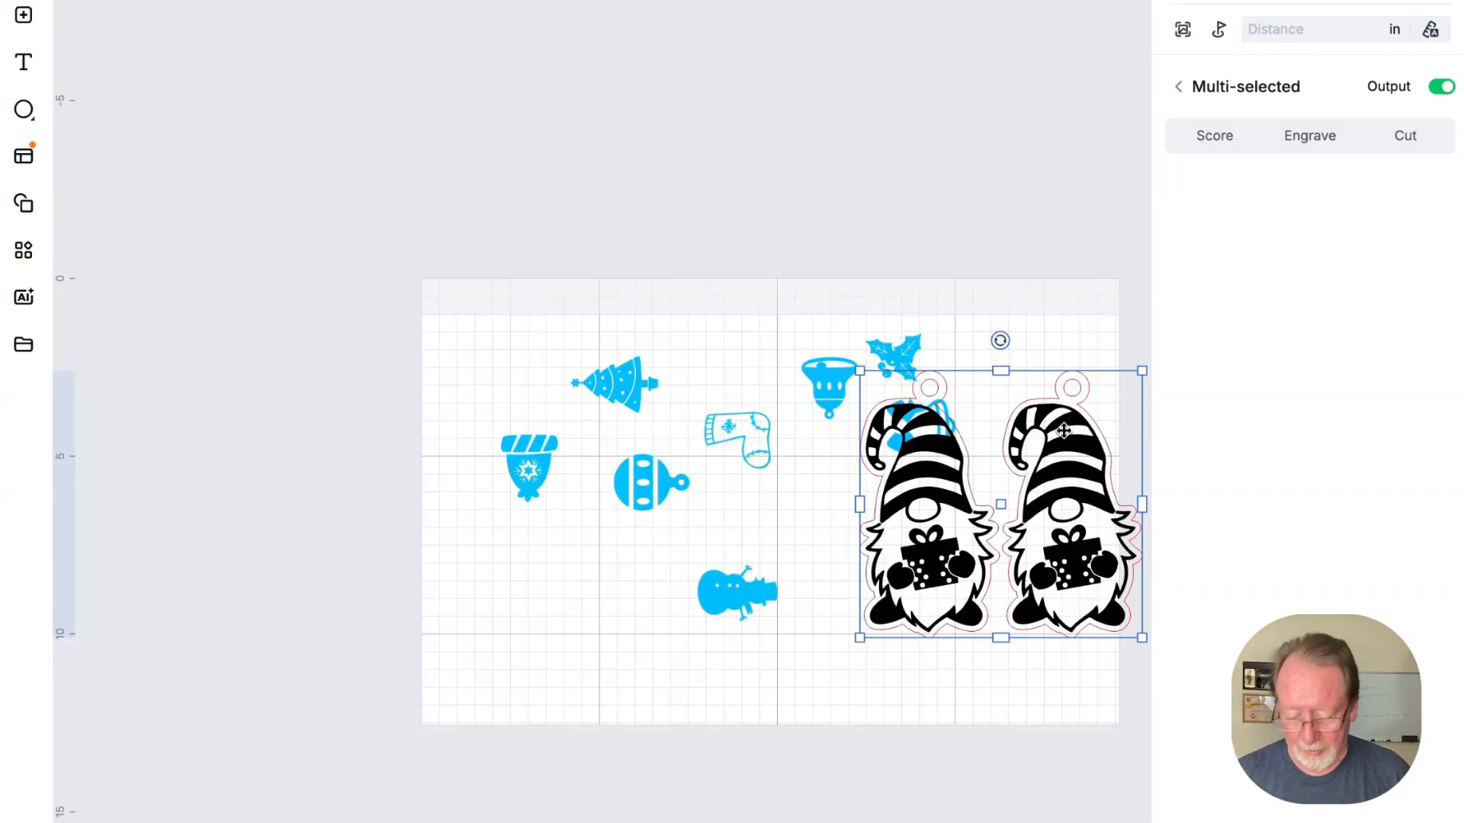
pyautogui.press('Delete')
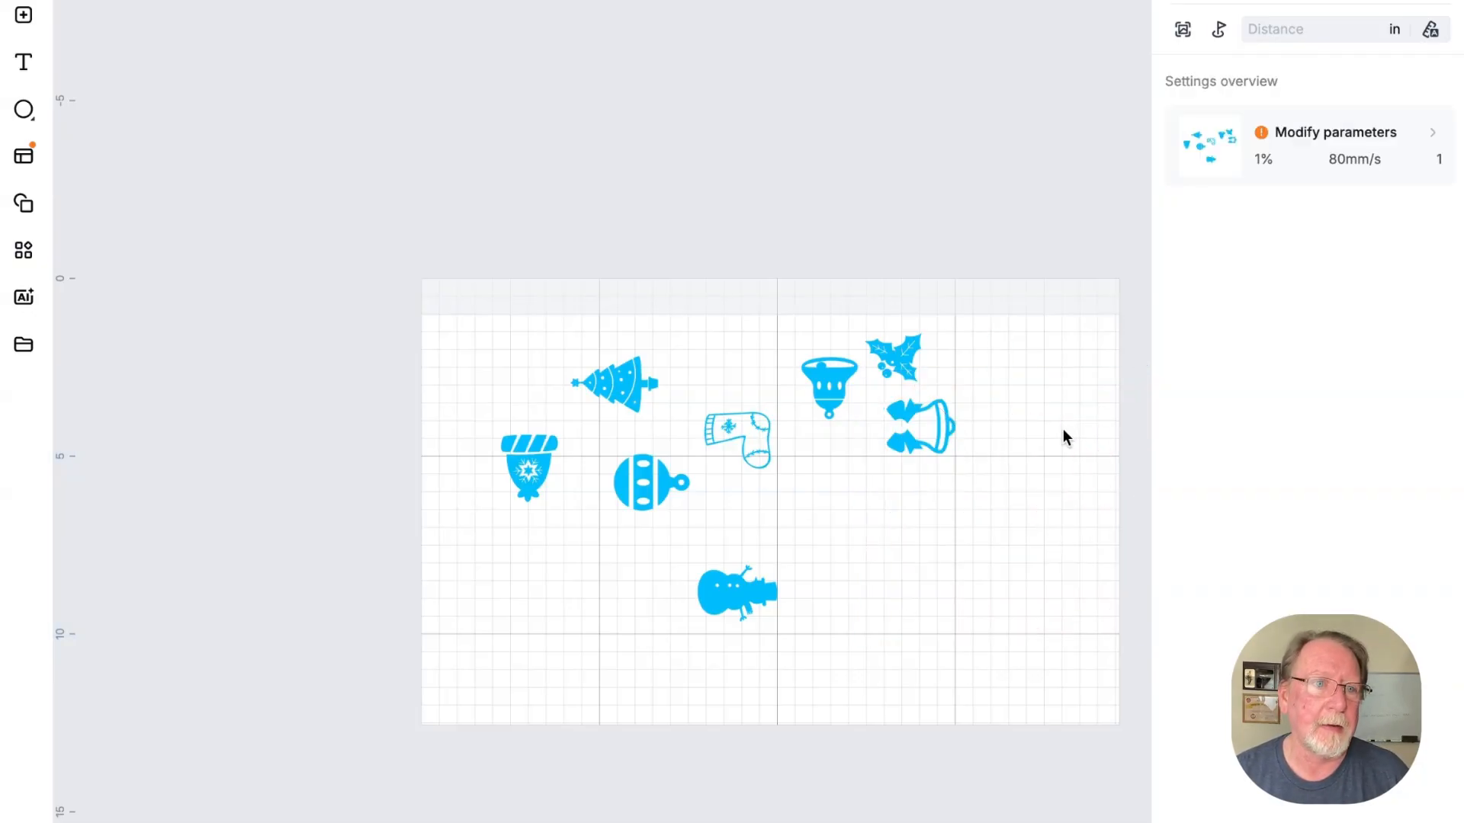
# Open the Box generator and try the second and third patterns on the Tissue Box template
pyautogui.click(28, 251)
pyautogui.moveTo(189, 366)
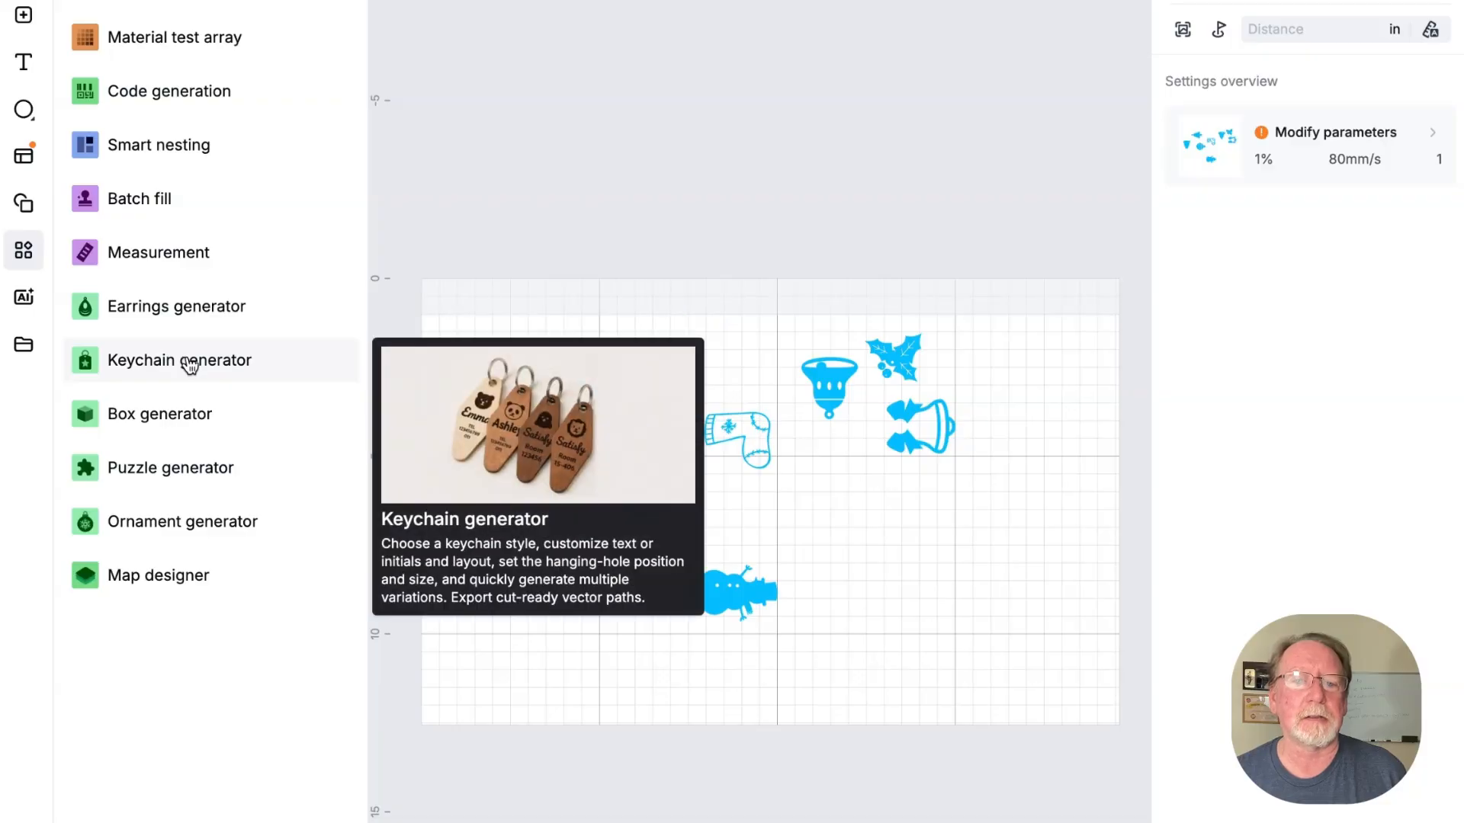
pyautogui.click(196, 426)
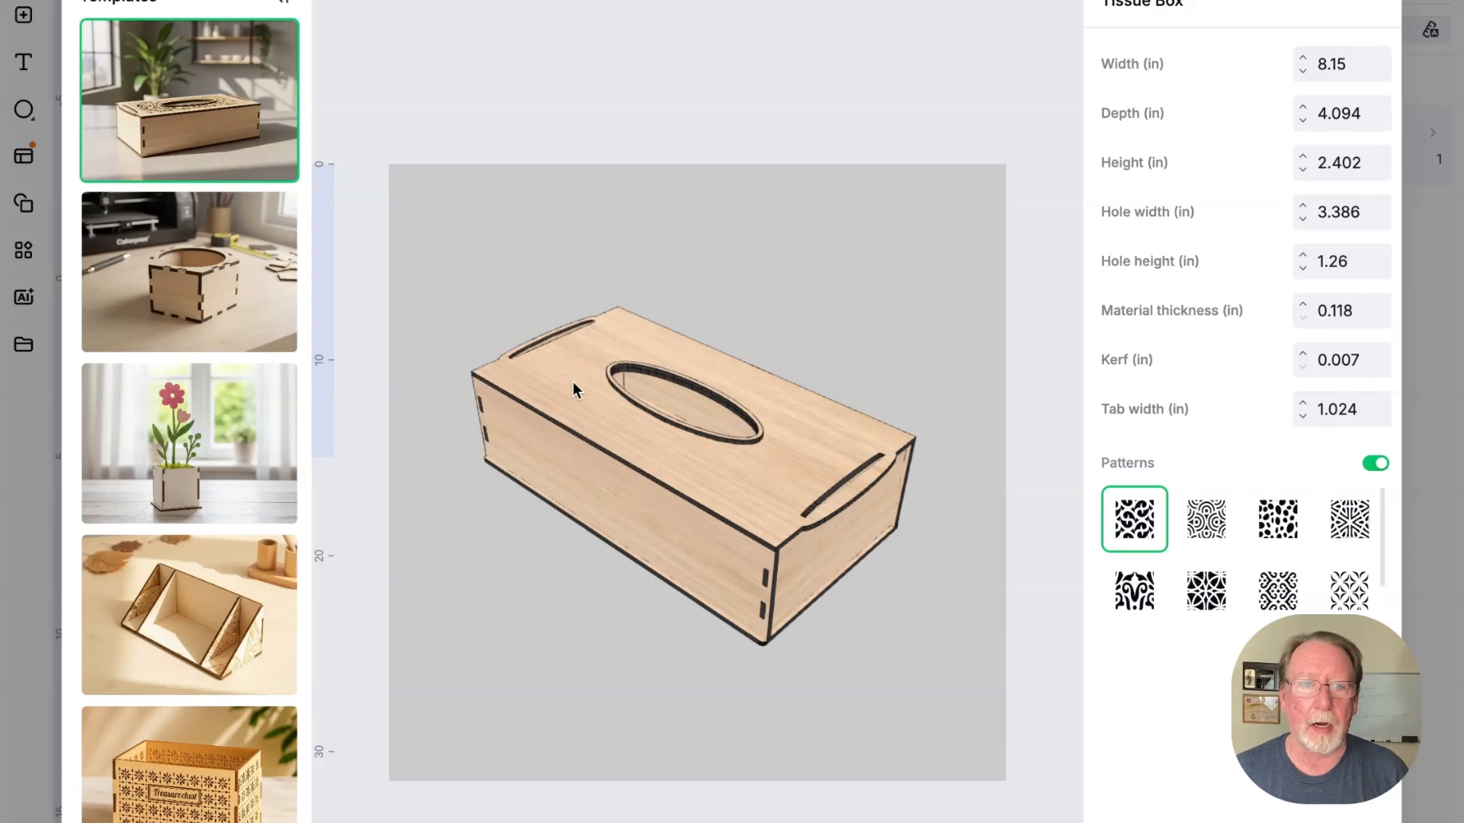
pyautogui.click(1202, 526)
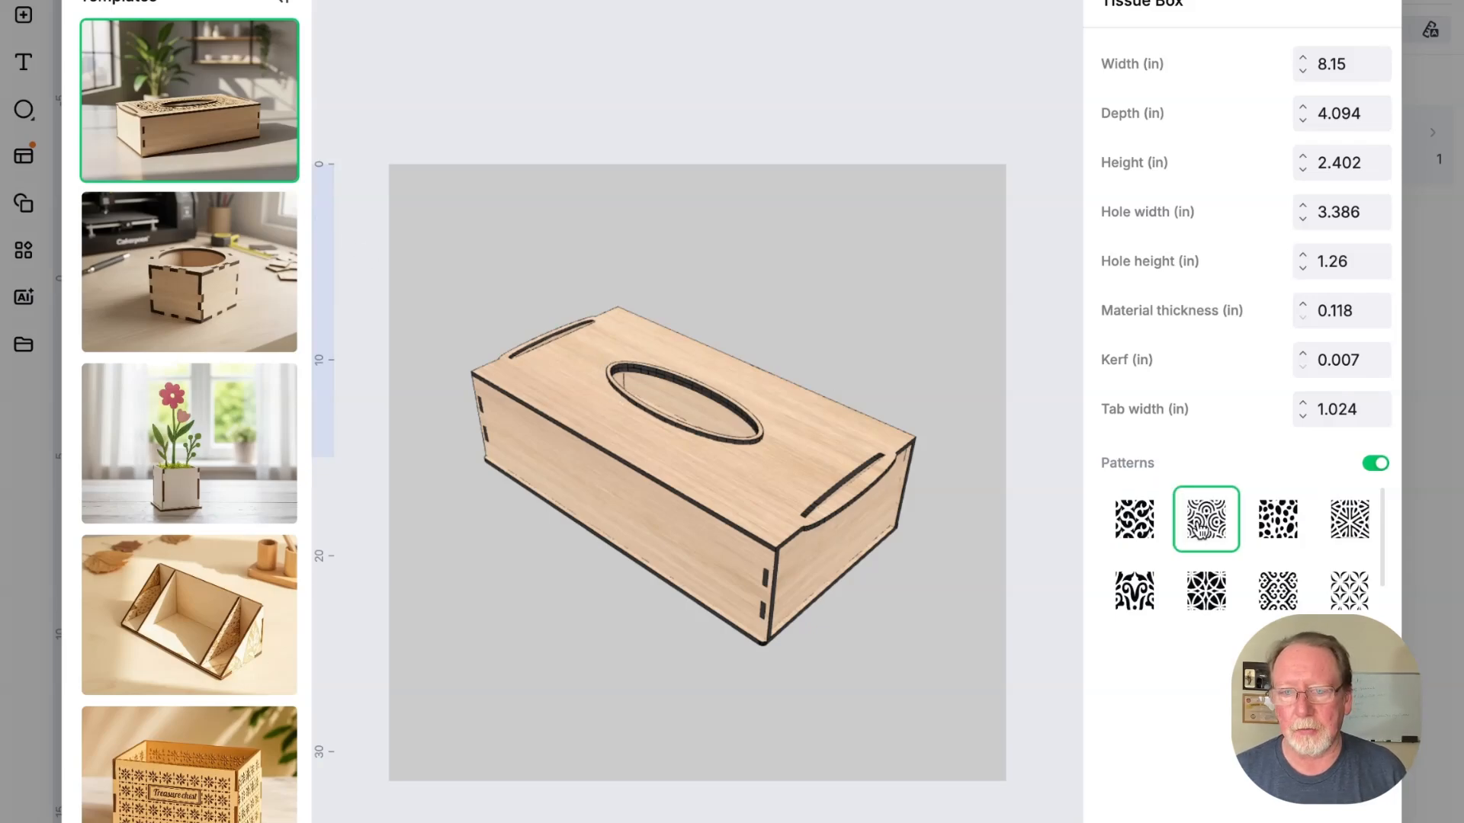
pyautogui.click(1281, 526)
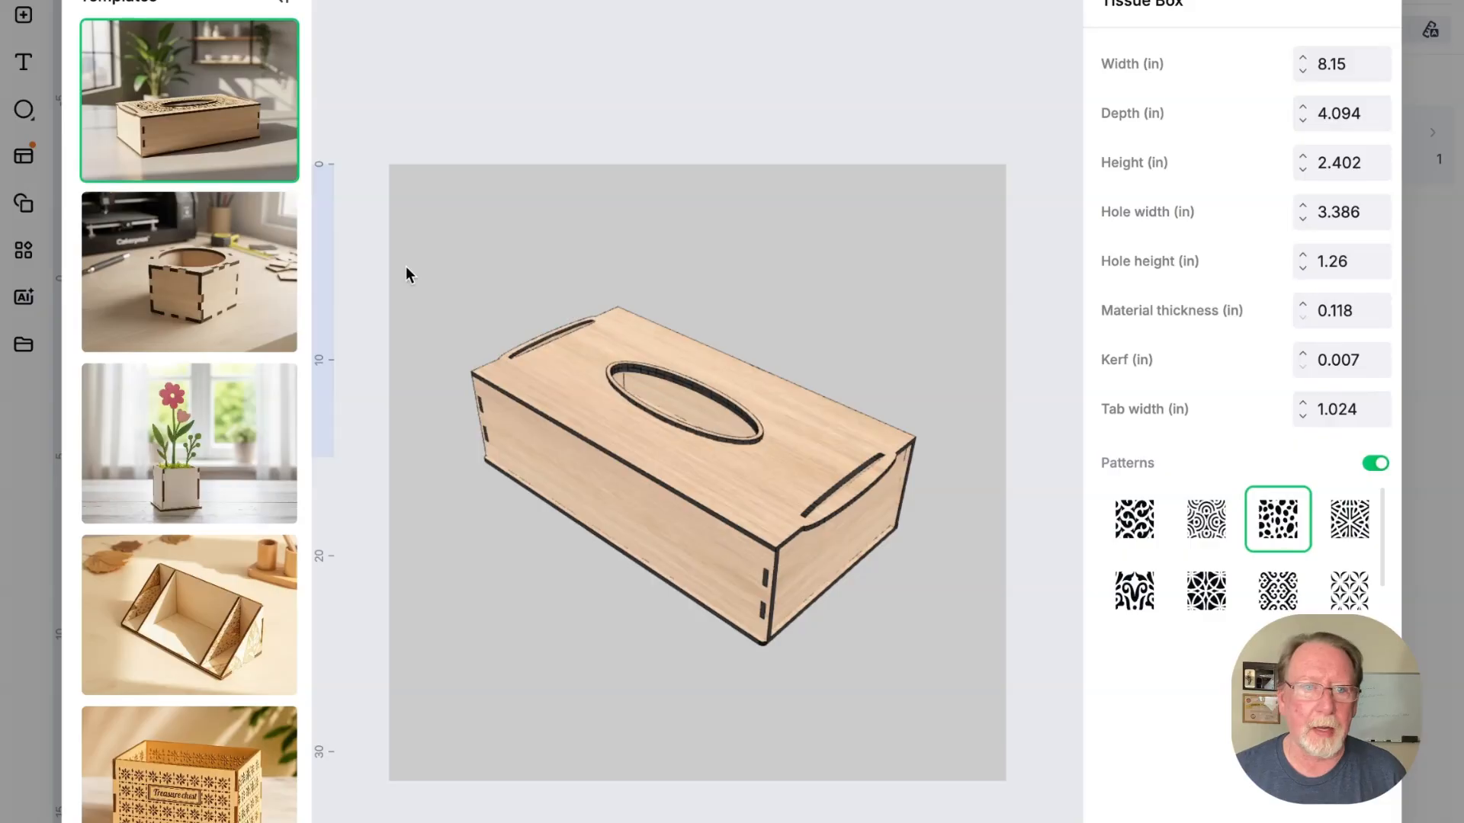
# Switch to the Regular Polygon Box template, try several side patterns, choose the diamond lattice one, and import the box as an exploded file
pyautogui.click(210, 264)
pyautogui.click(975, 518)
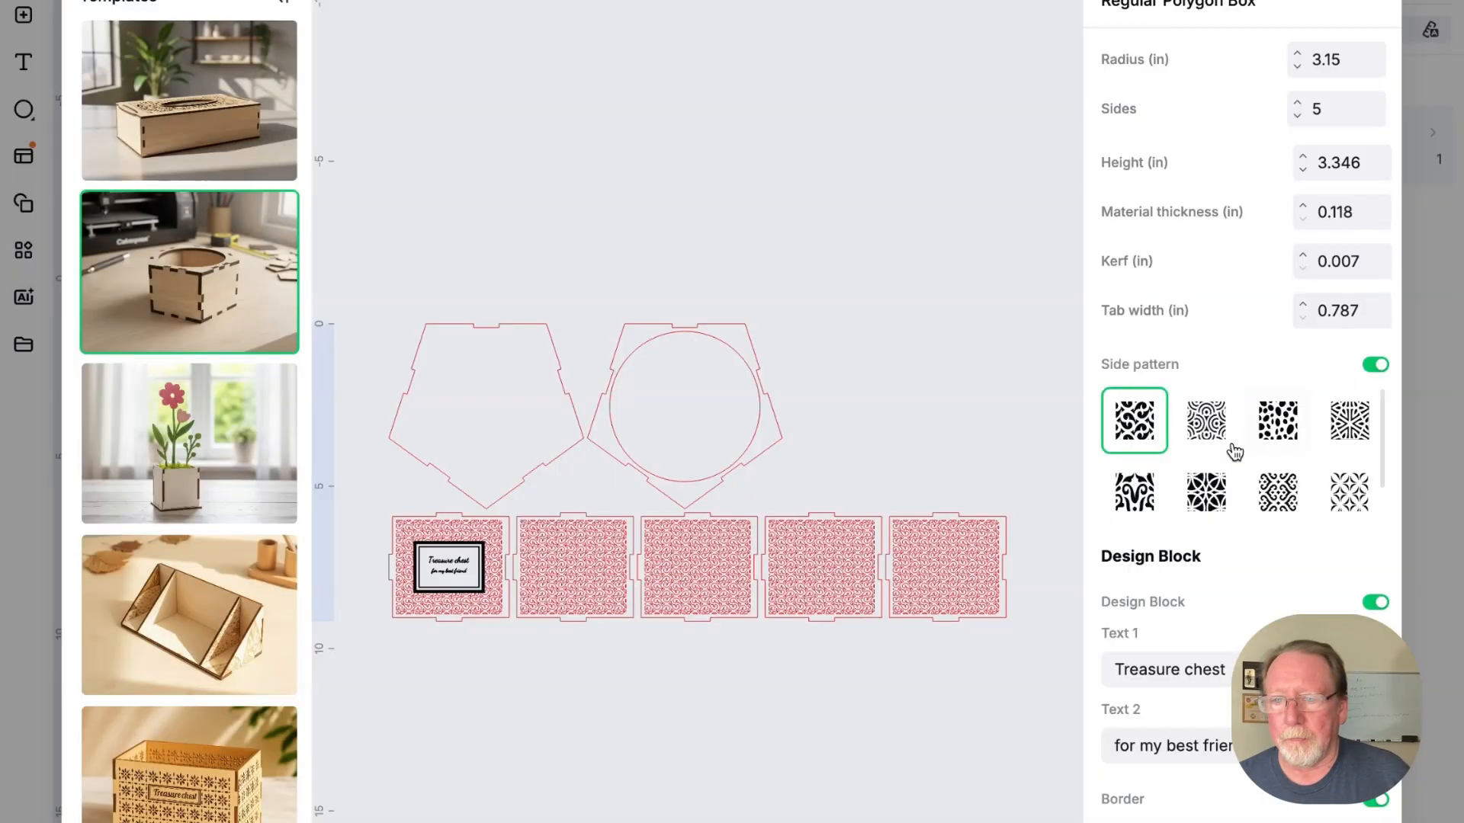
pyautogui.click(1275, 425)
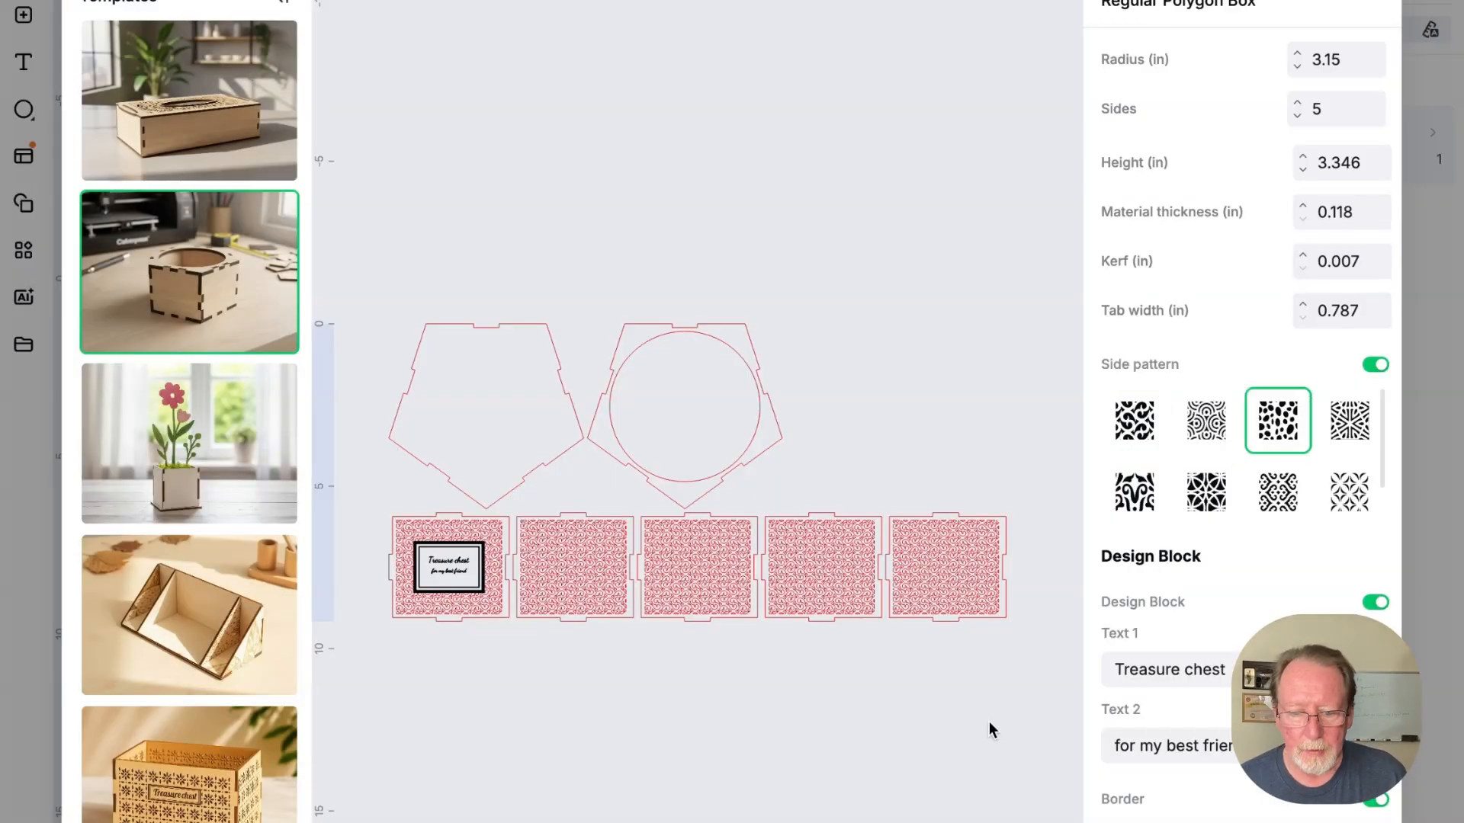
pyautogui.click(1354, 424)
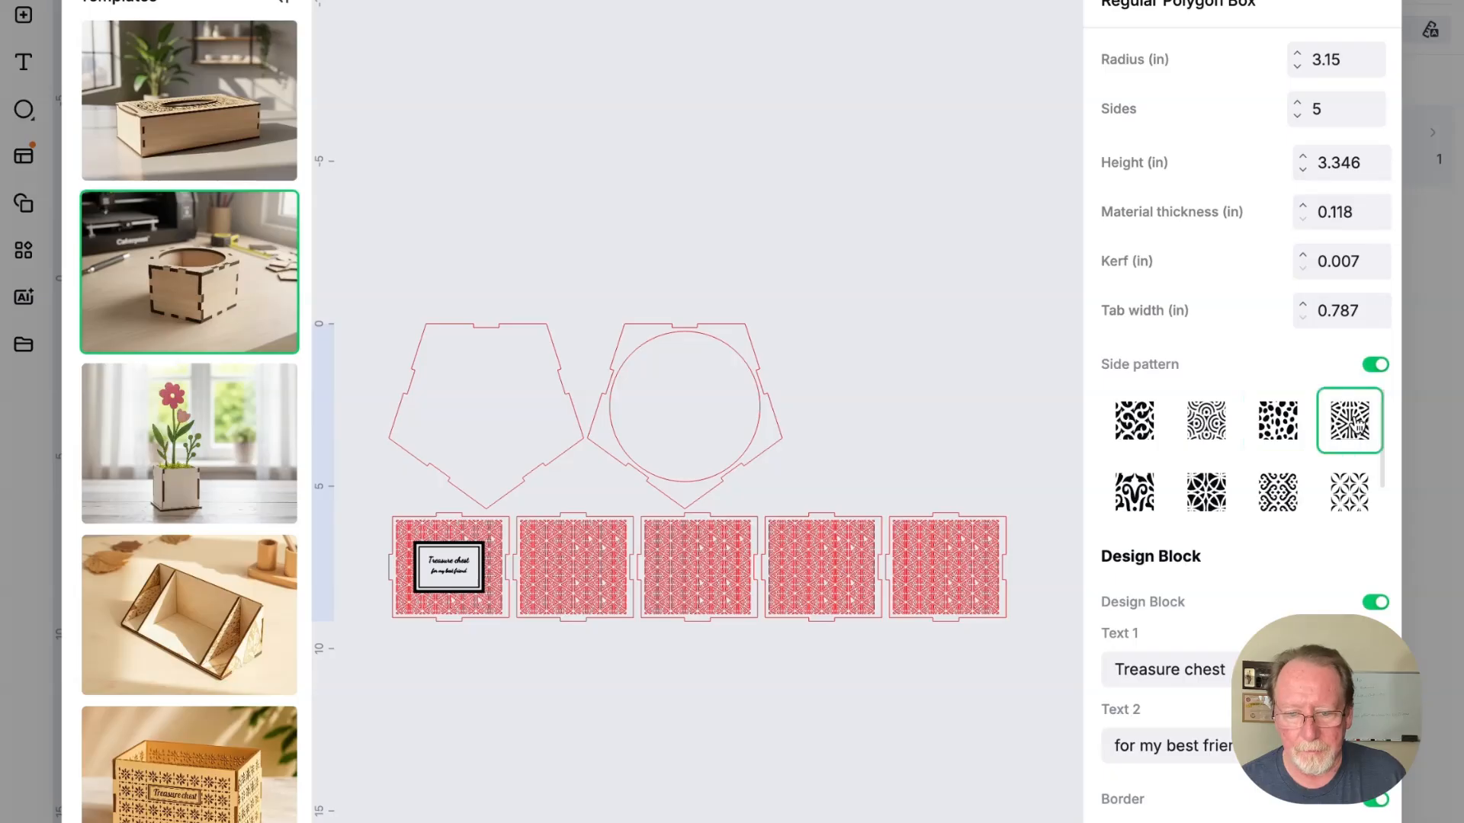
pyautogui.click(1355, 509)
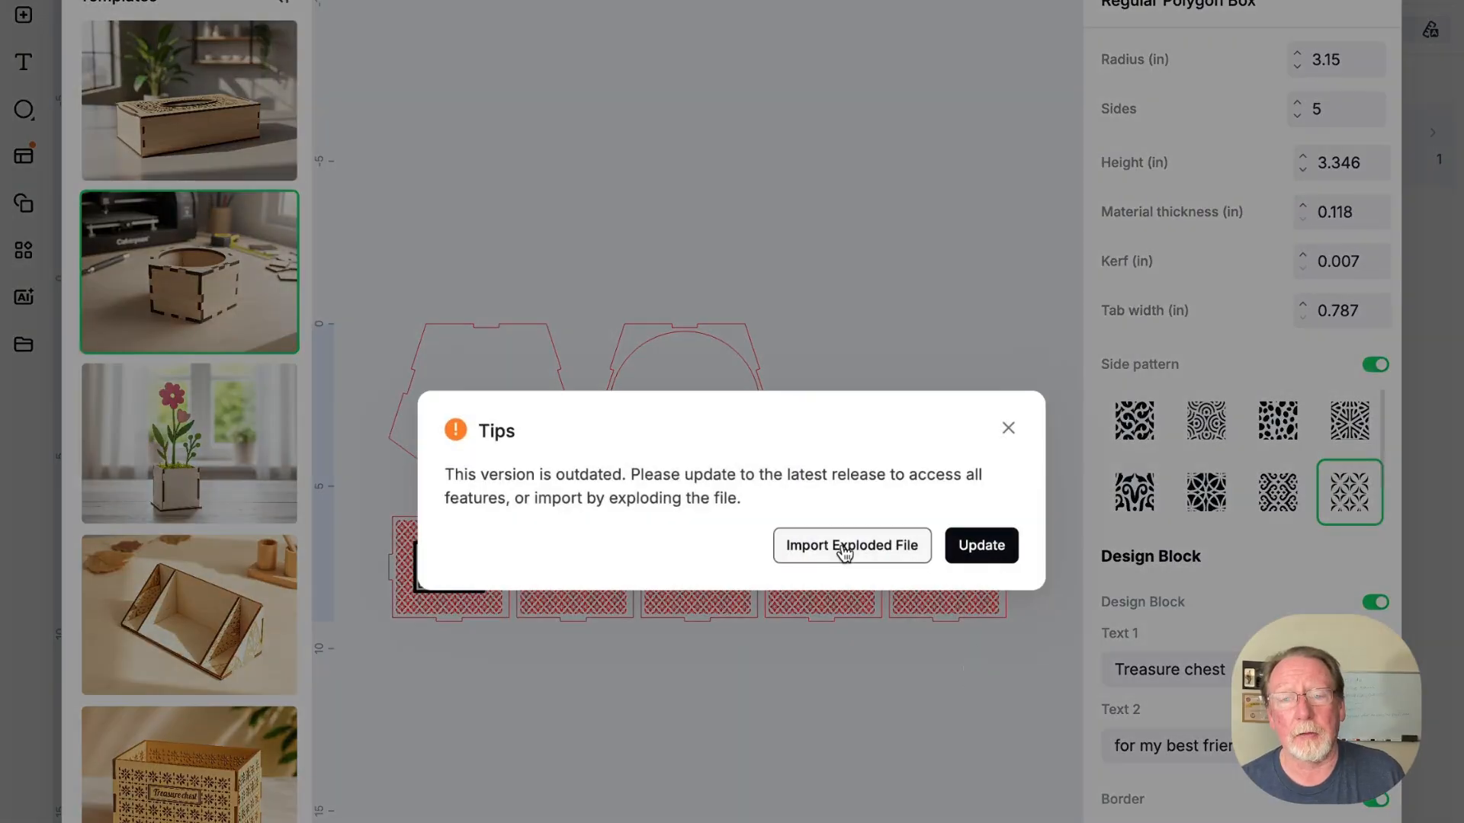
pyautogui.click(844, 545)
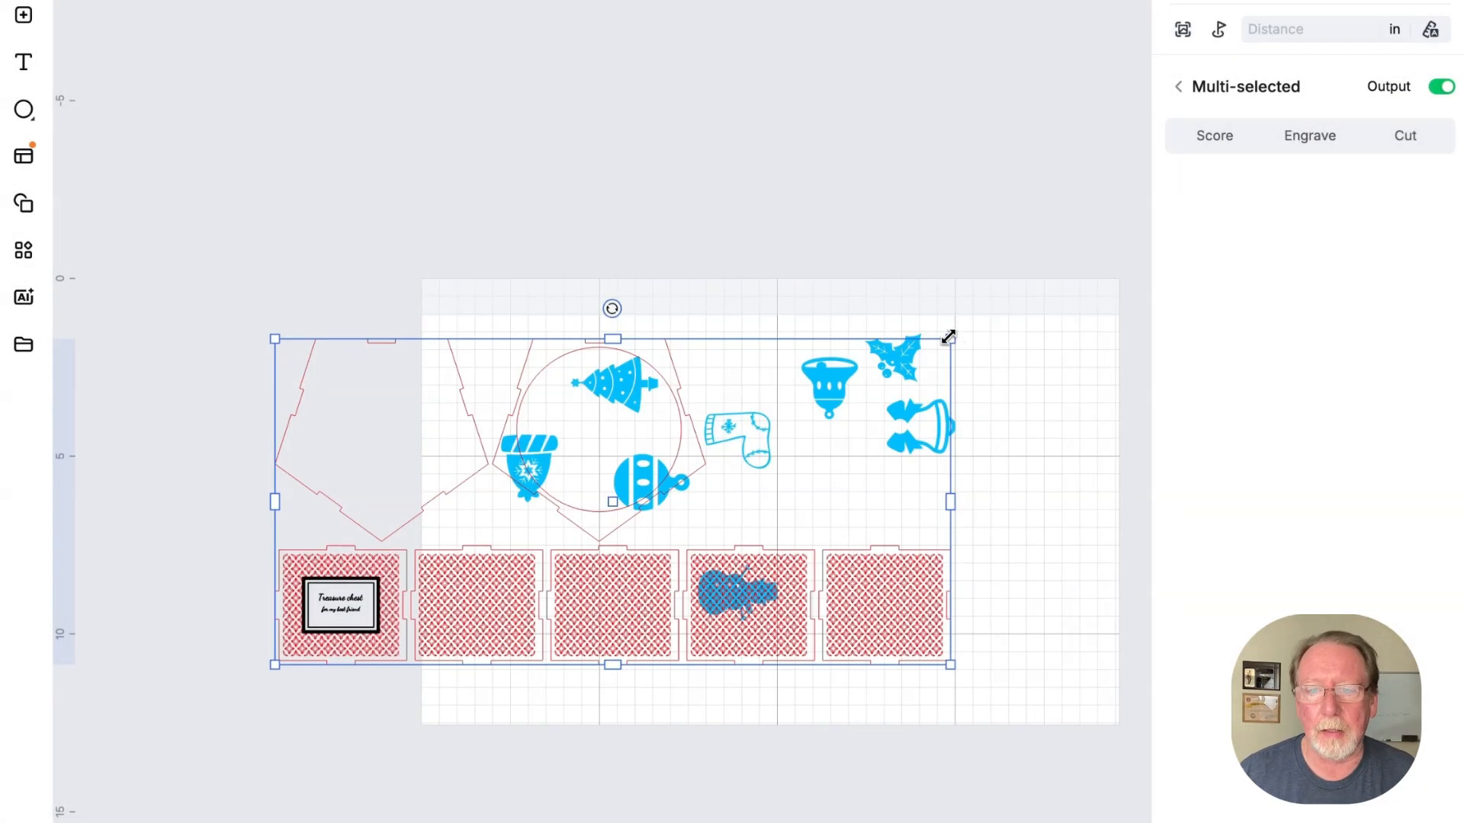
# Enlarge the imported polygon box by about a third and shift it left until all five side panels fit in view
pyautogui.moveTo(948, 337); pyautogui.dragTo(954, 336)
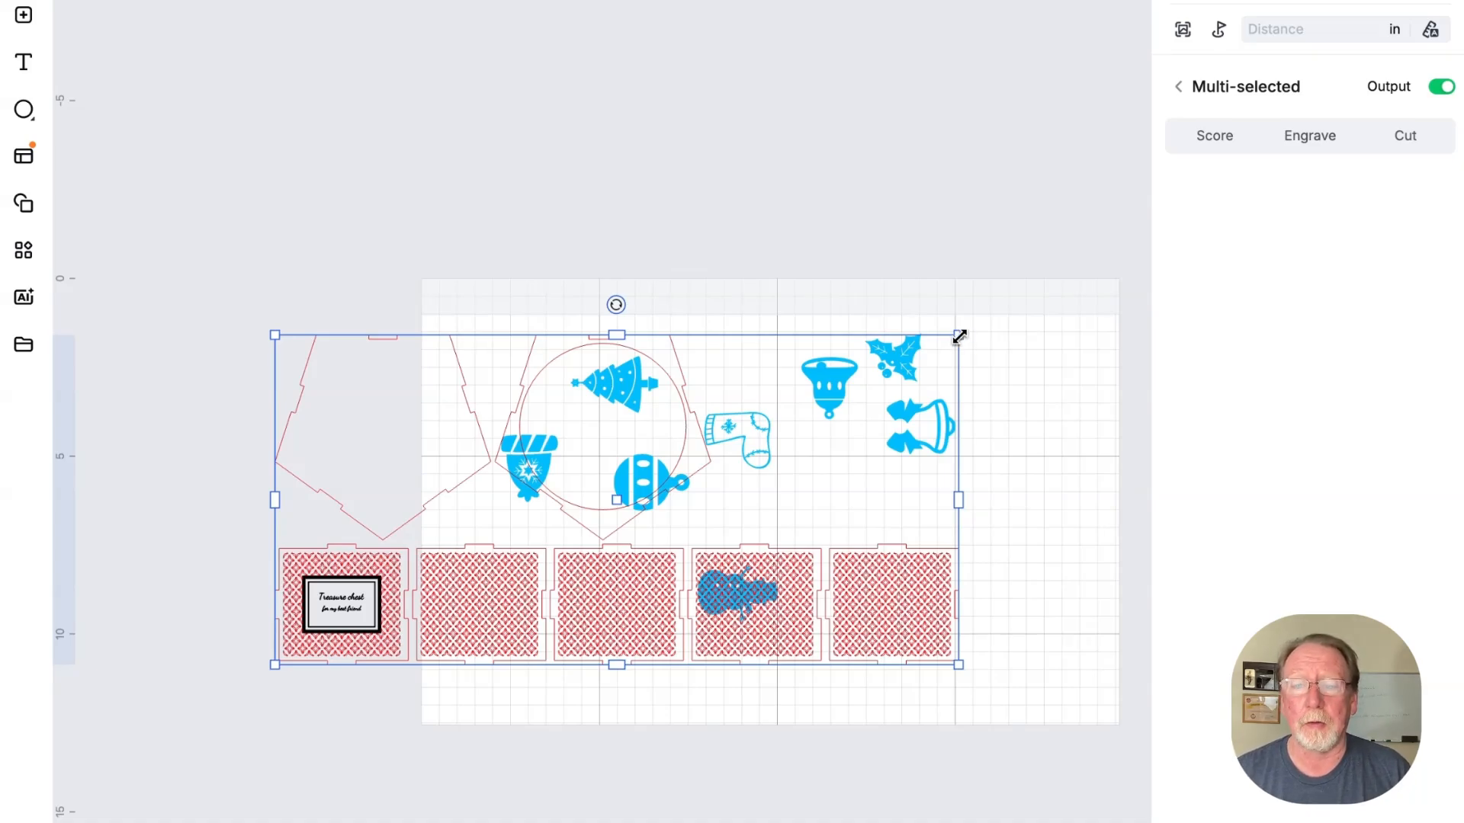
pyautogui.moveTo(959, 336); pyautogui.dragTo(1149, 222)
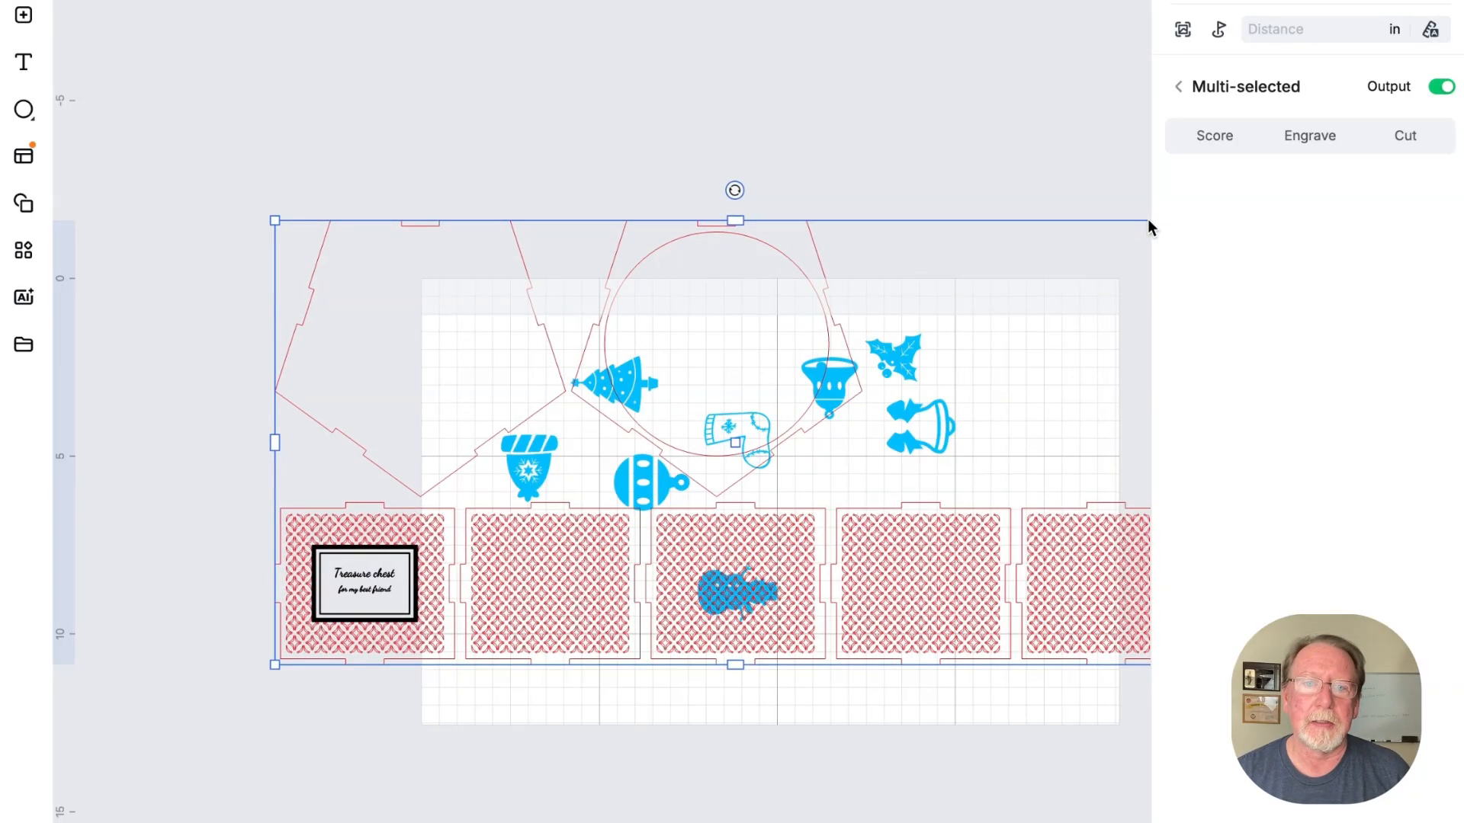
pyautogui.click(578, 143)
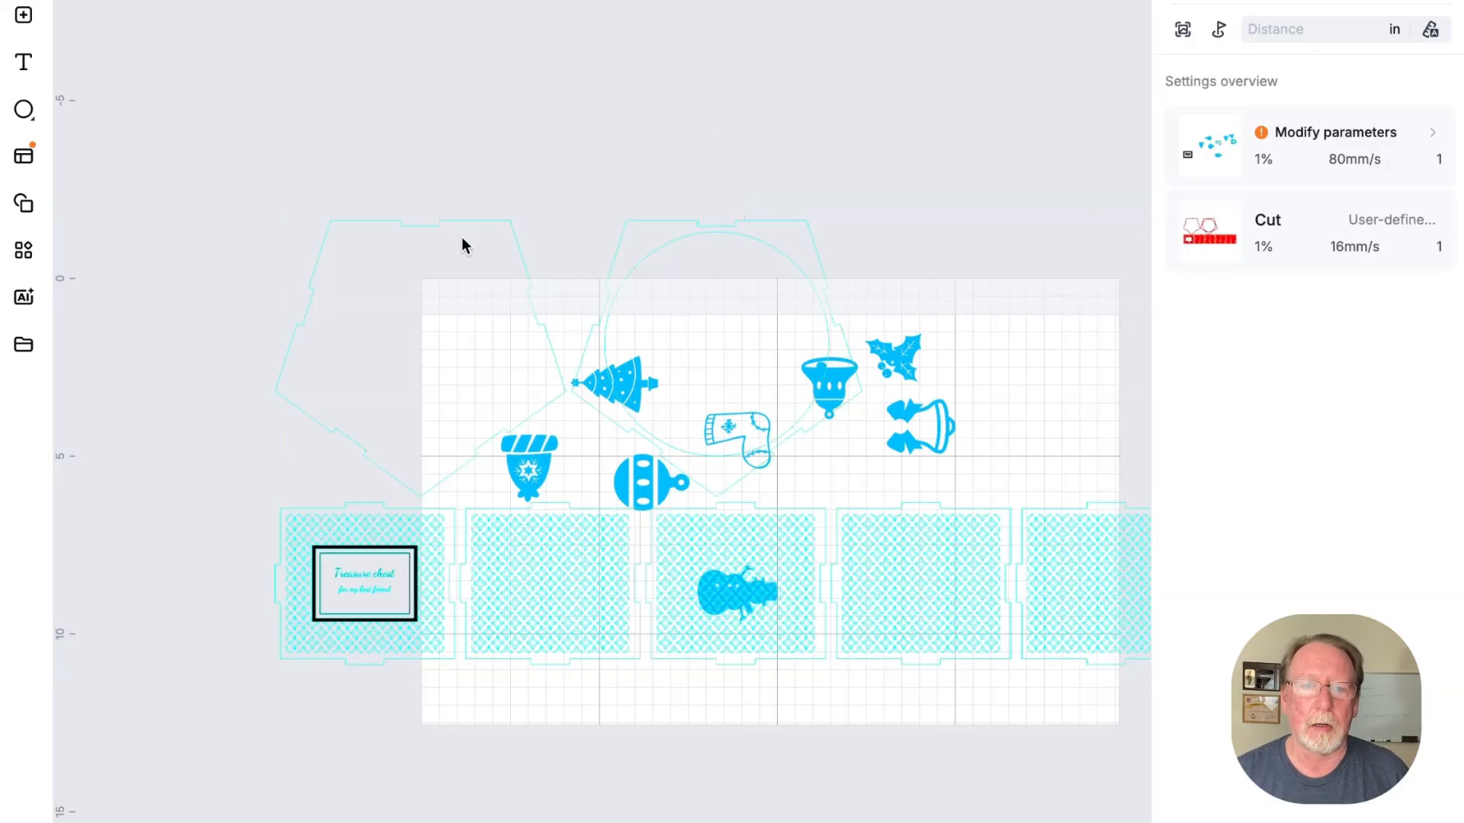
pyautogui.moveTo(460, 242); pyautogui.dragTo(463, 239)
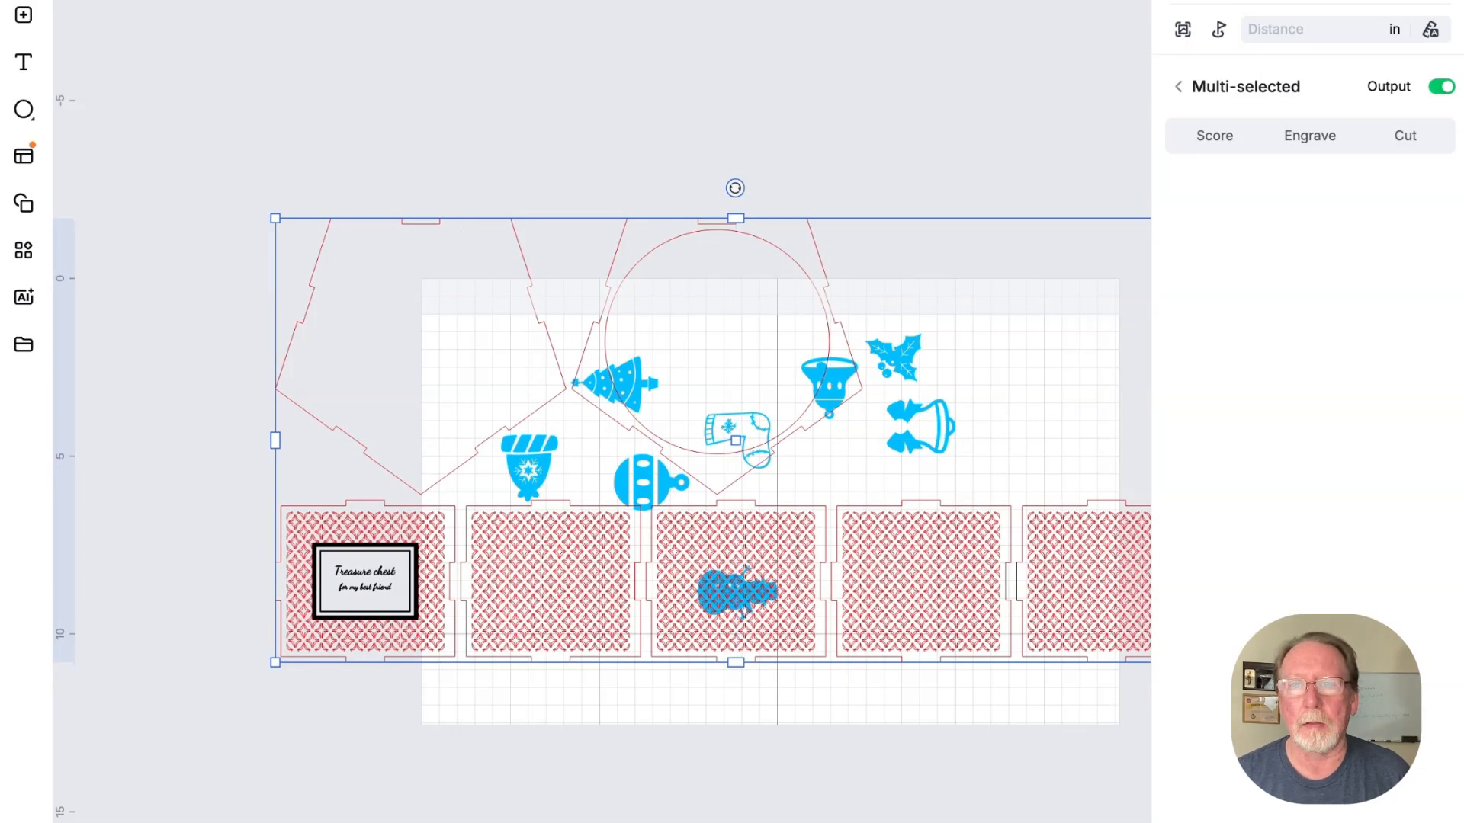
pyautogui.moveTo(1032, 405); pyautogui.dragTo(910, 405)
pyautogui.click(751, 146)
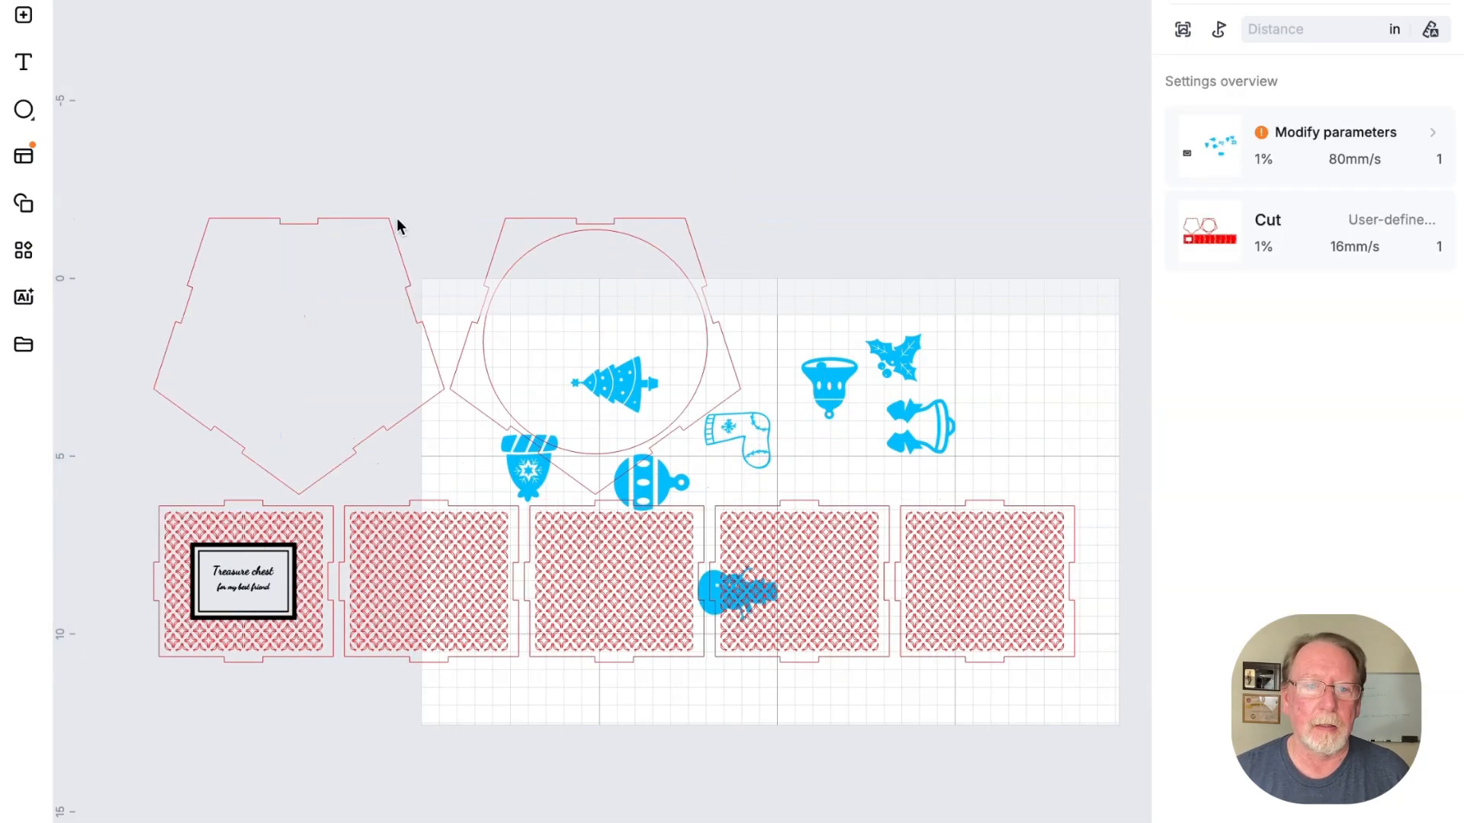
# Select the plain pentagon panel and the "Treasure chest" text individually to examine their processing settings
pyautogui.click(388, 238)
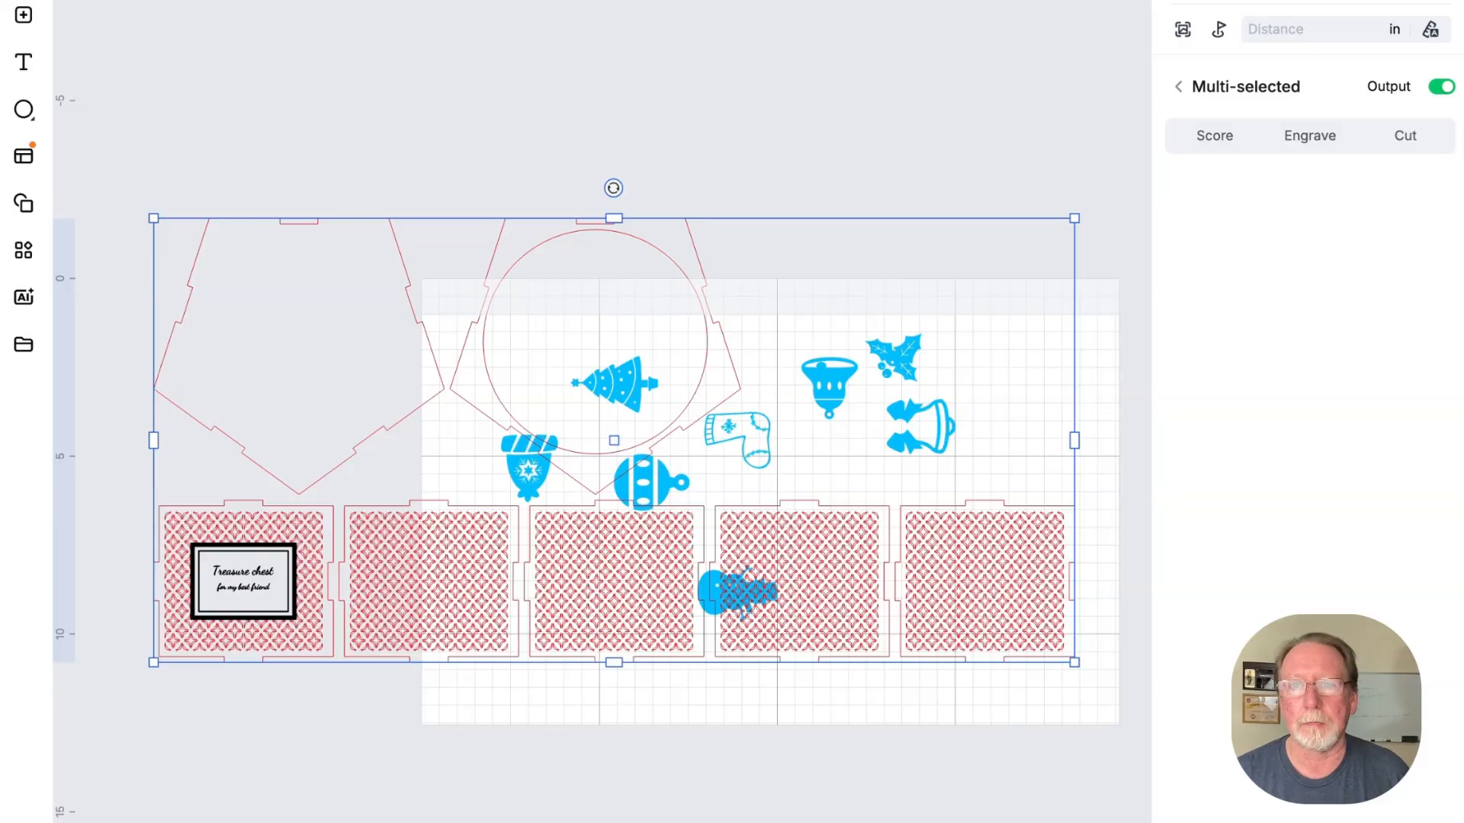
pyautogui.click(364, 186)
pyautogui.click(311, 290)
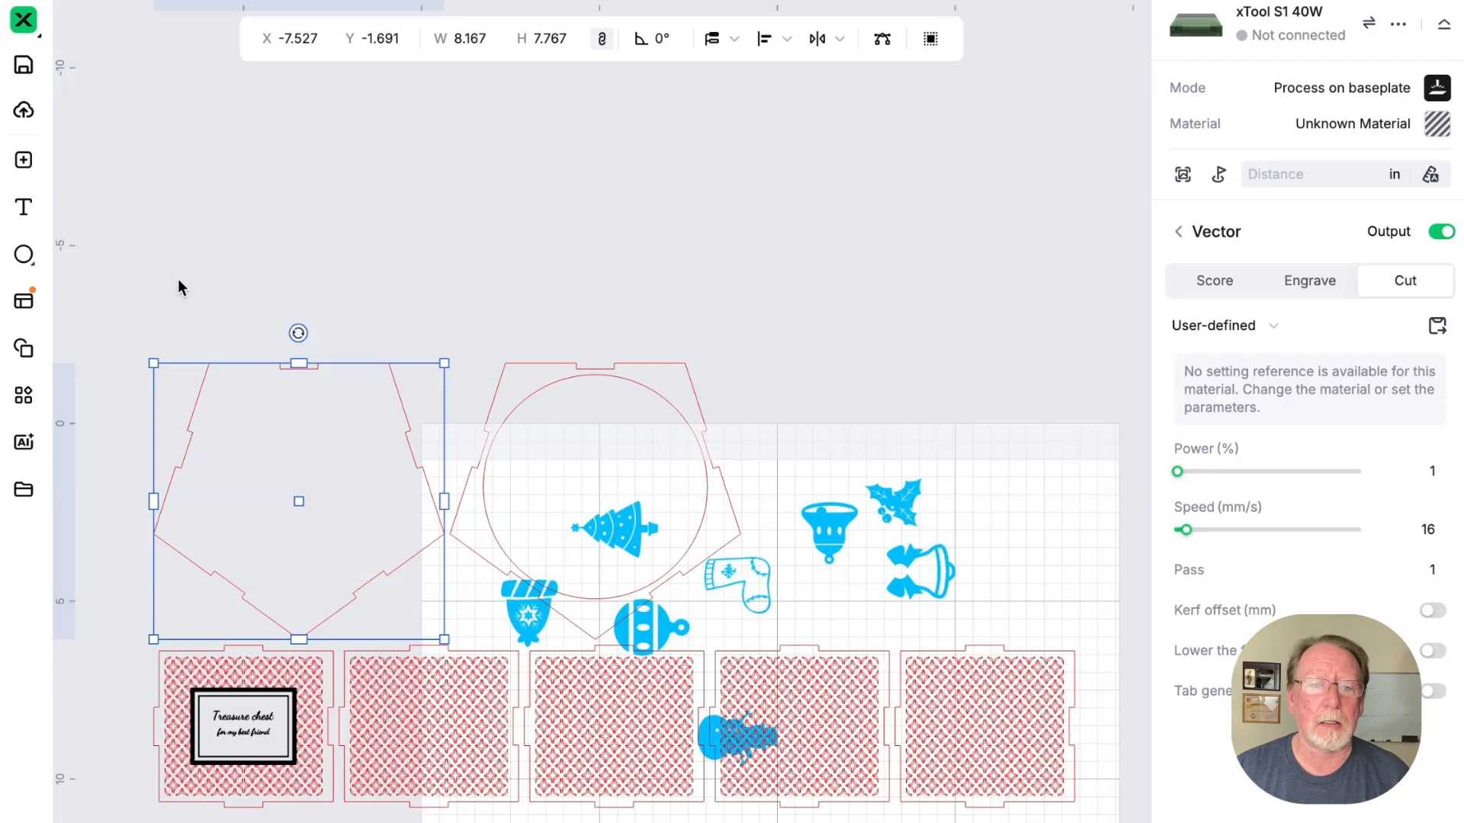
pyautogui.click(247, 718)
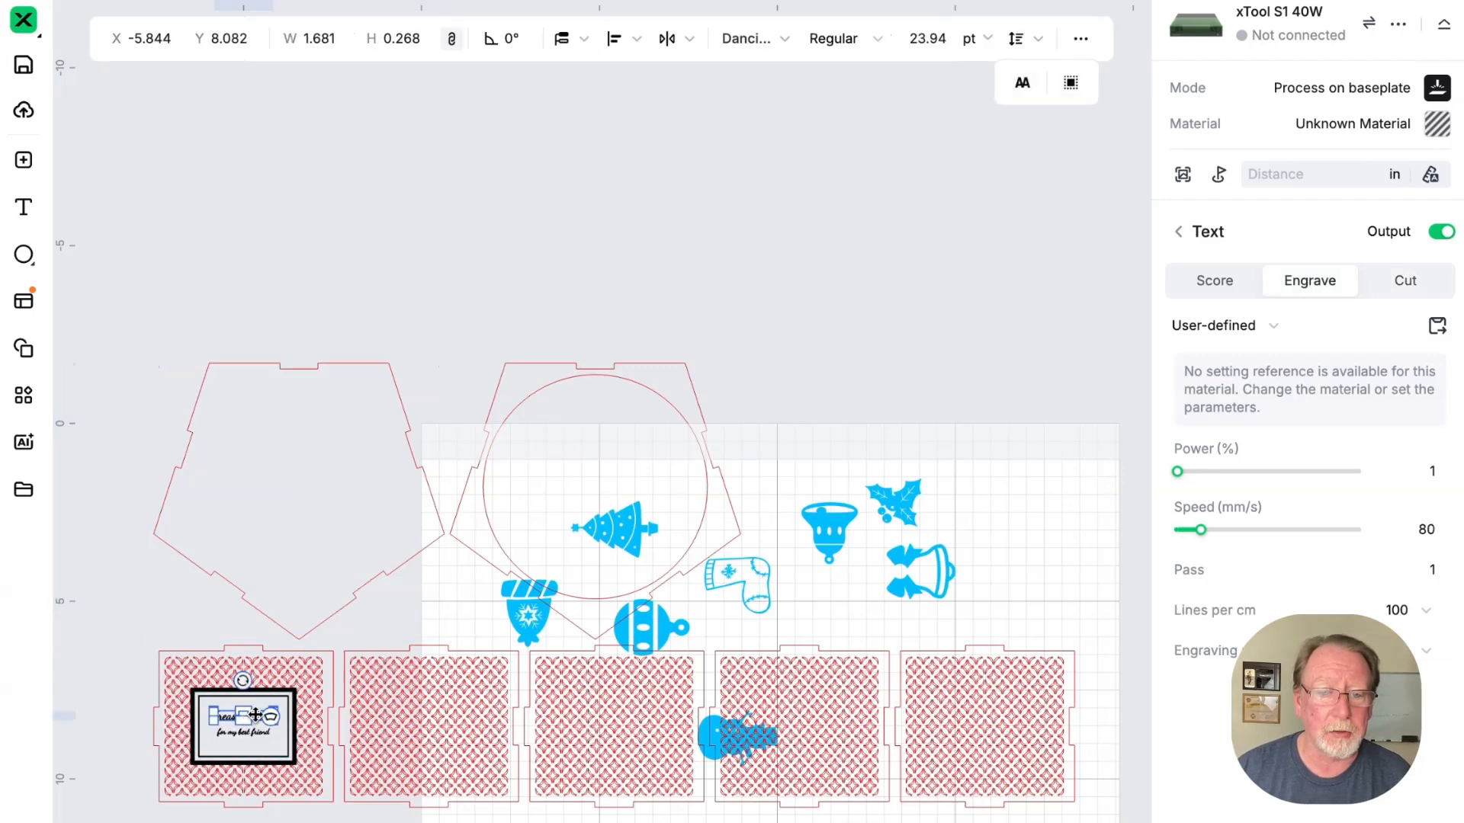
pyautogui.doubleClick(256, 715)
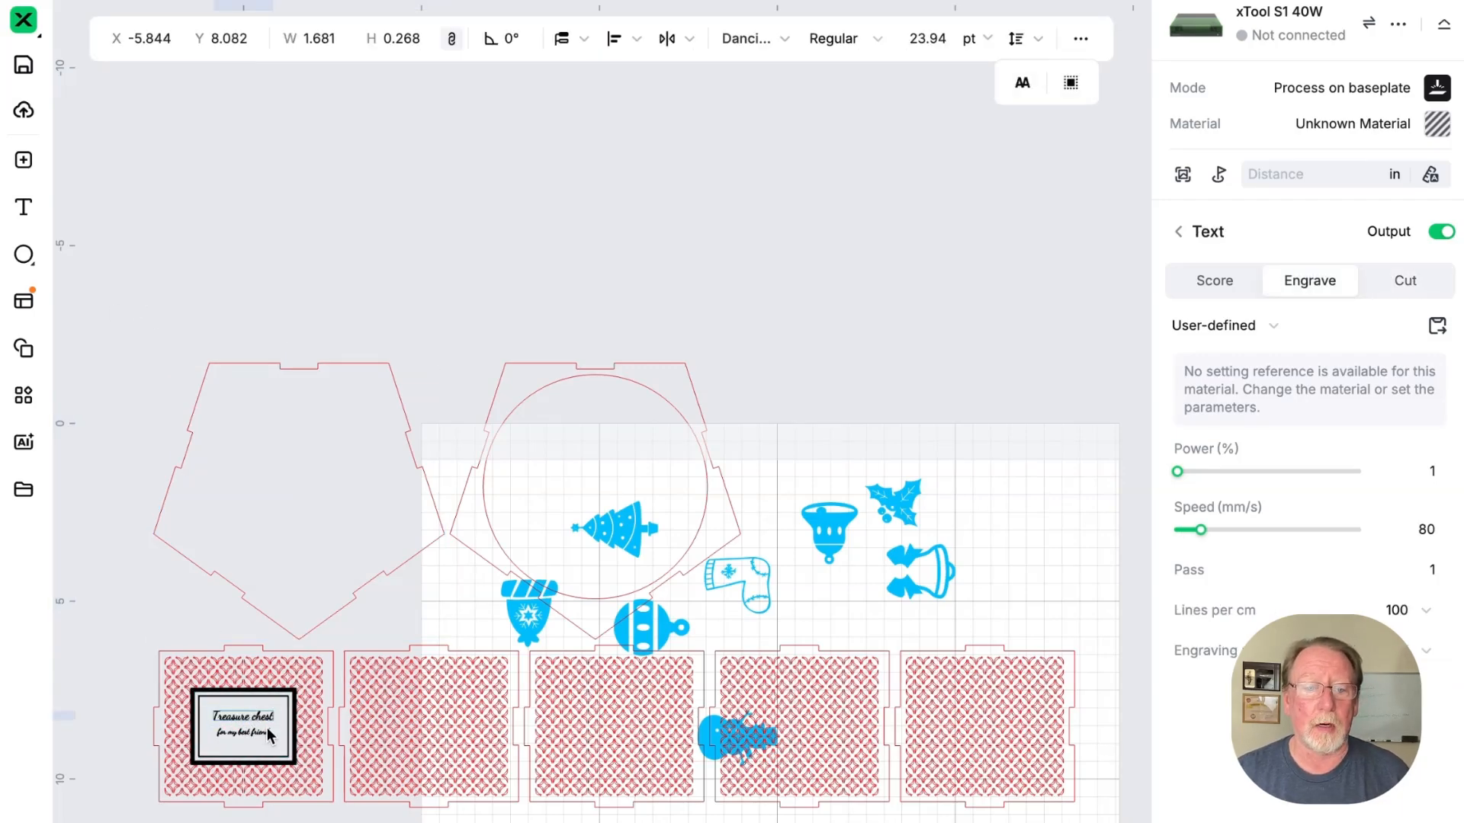
pyautogui.click(135, 244)
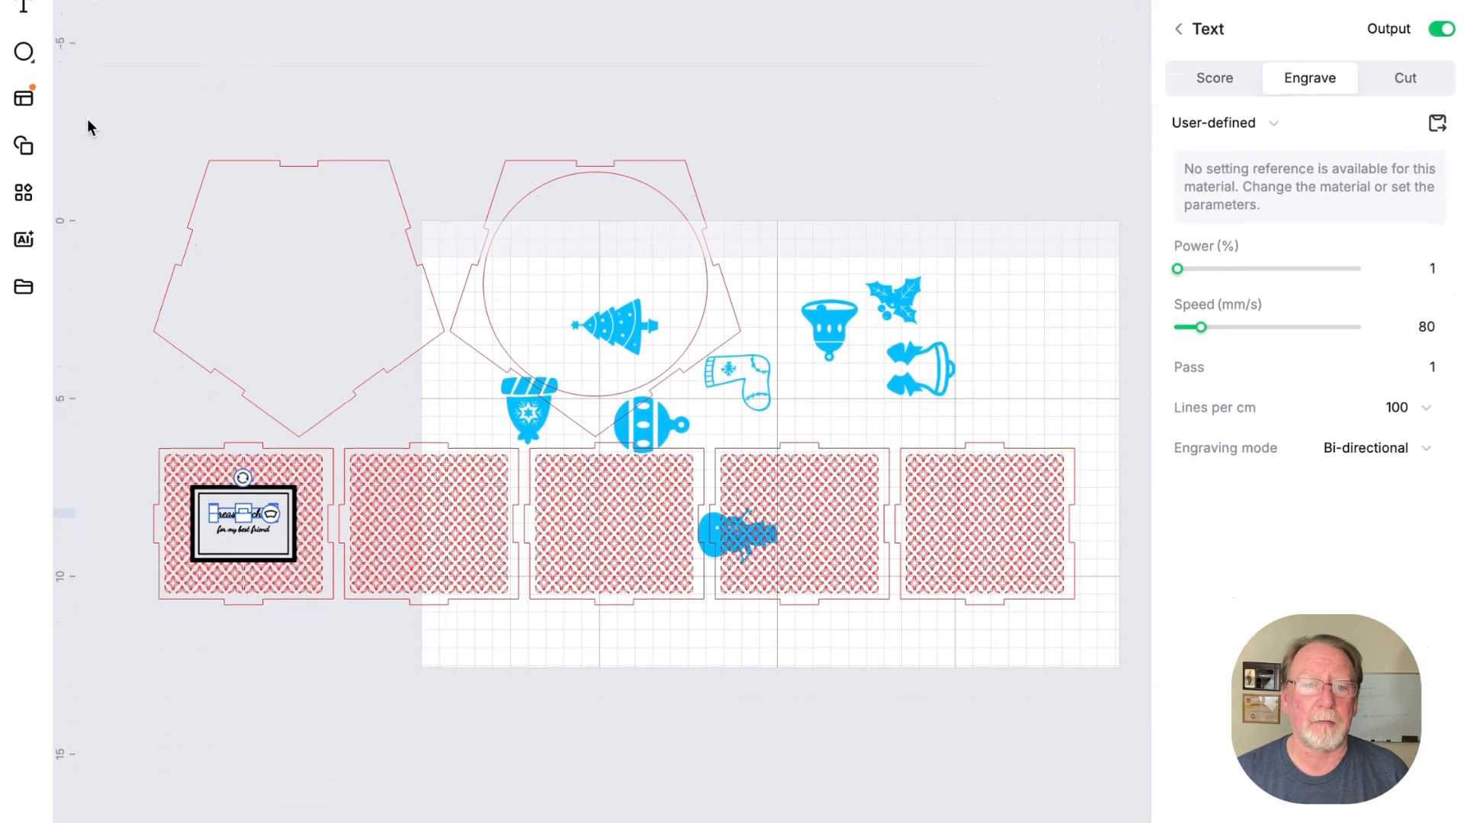
# Select all objects on the red cut layer and move them down about 8 in, away from the black engraved label
pyautogui.moveTo(127, 103); pyautogui.dragTo(1086, 657)
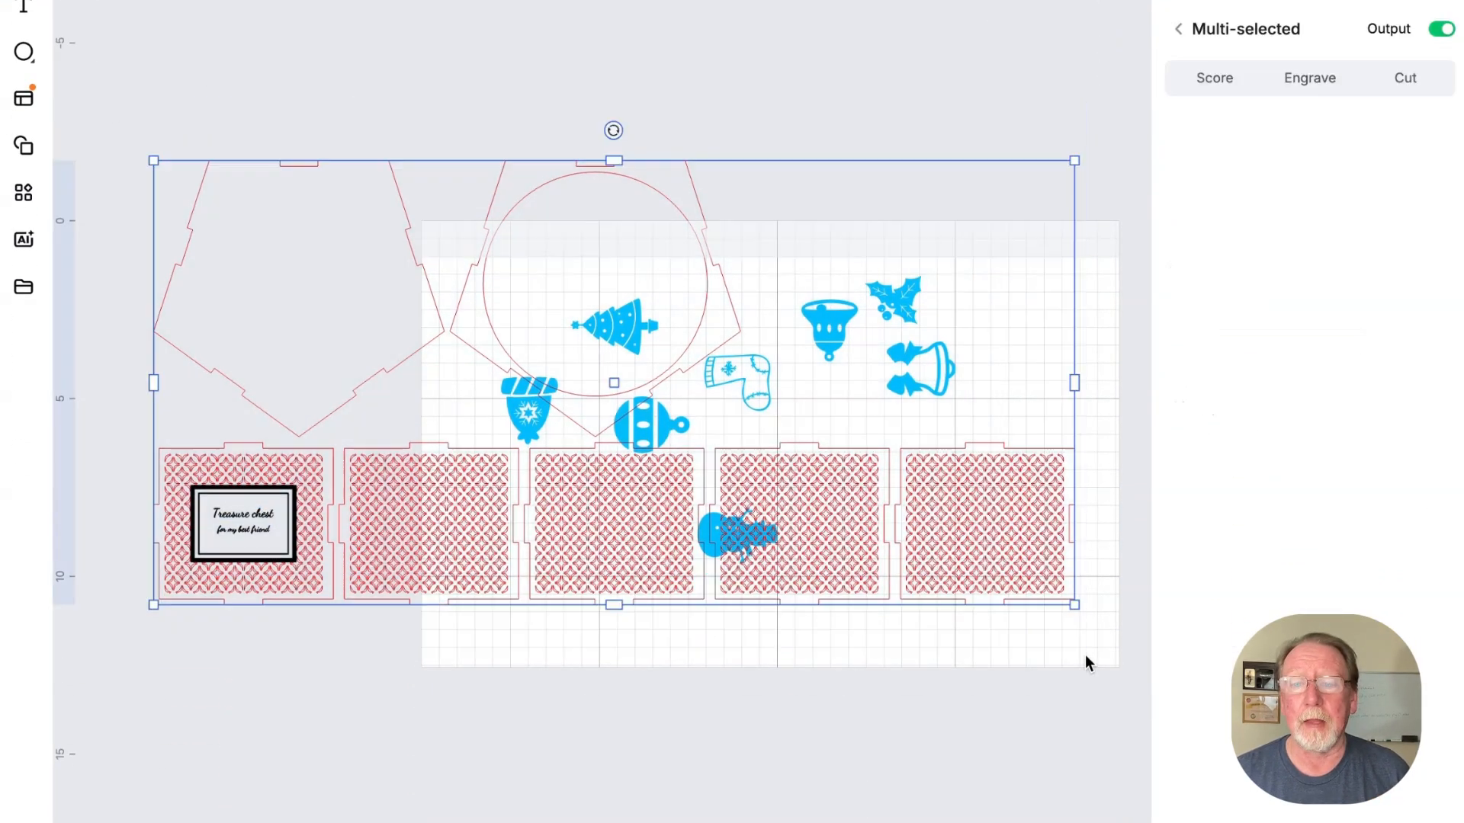
pyautogui.click(942, 49)
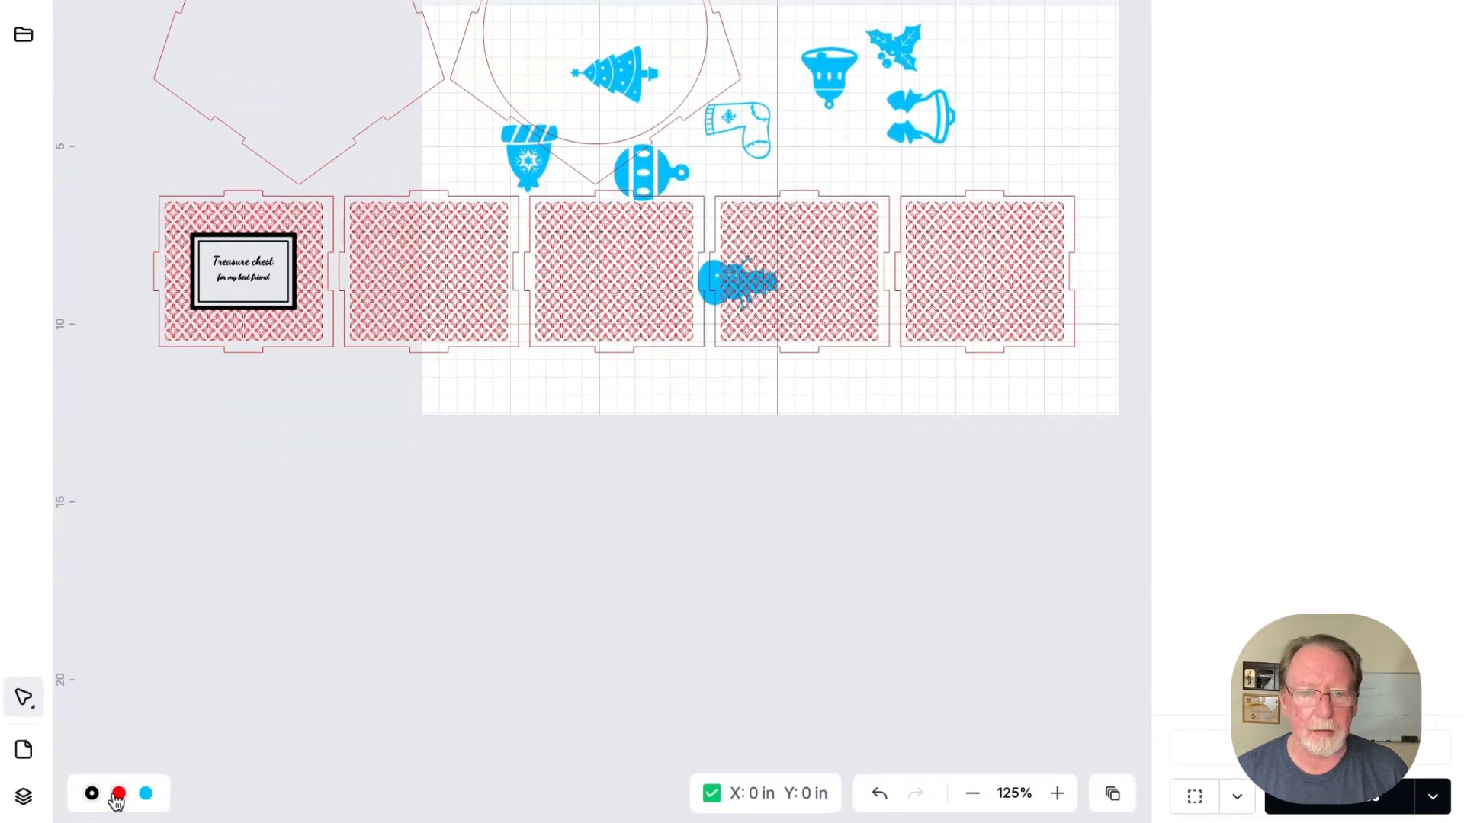
pyautogui.click(118, 790)
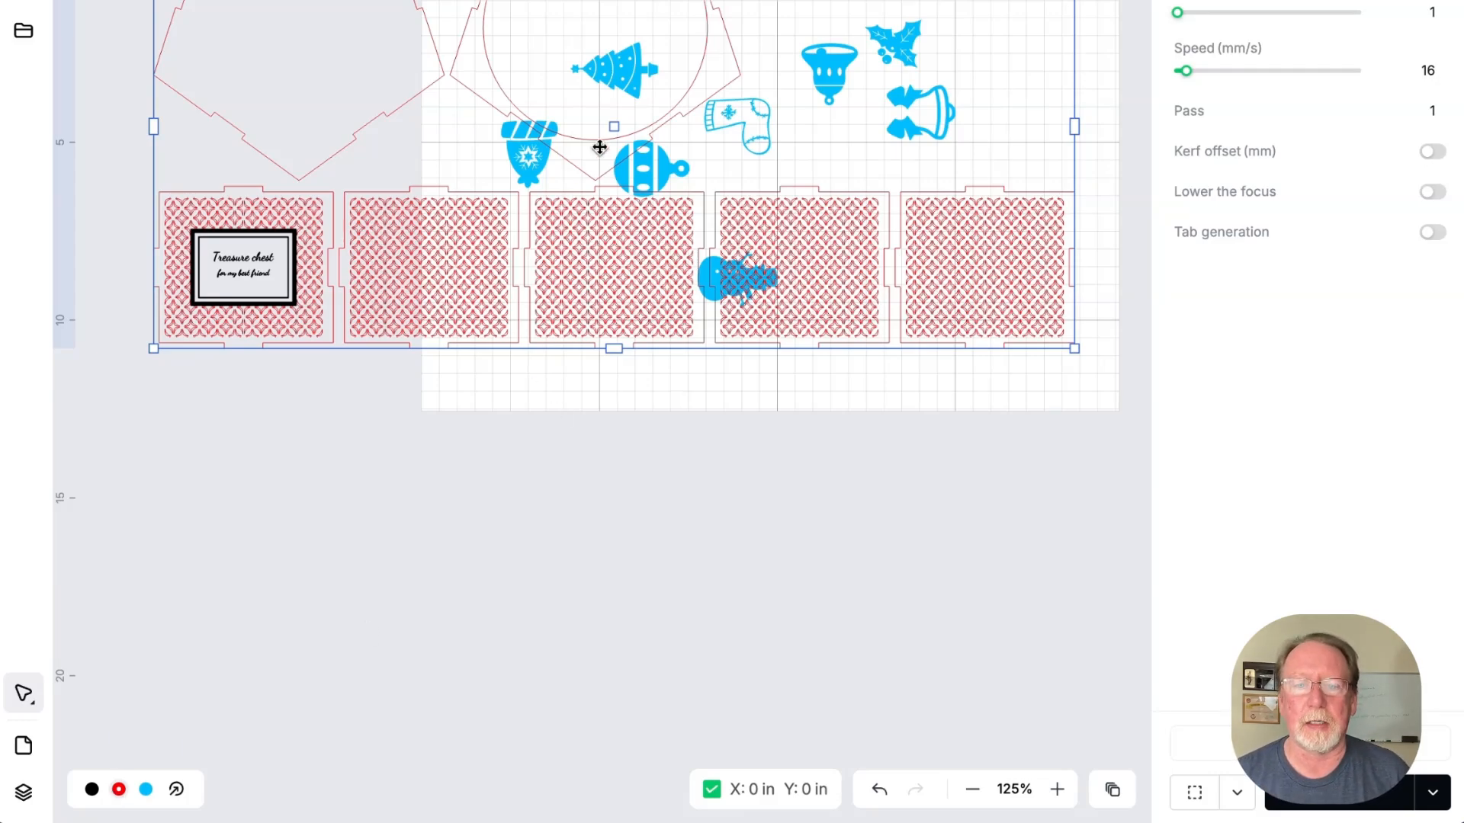
pyautogui.moveTo(601, 145); pyautogui.dragTo(617, 428)
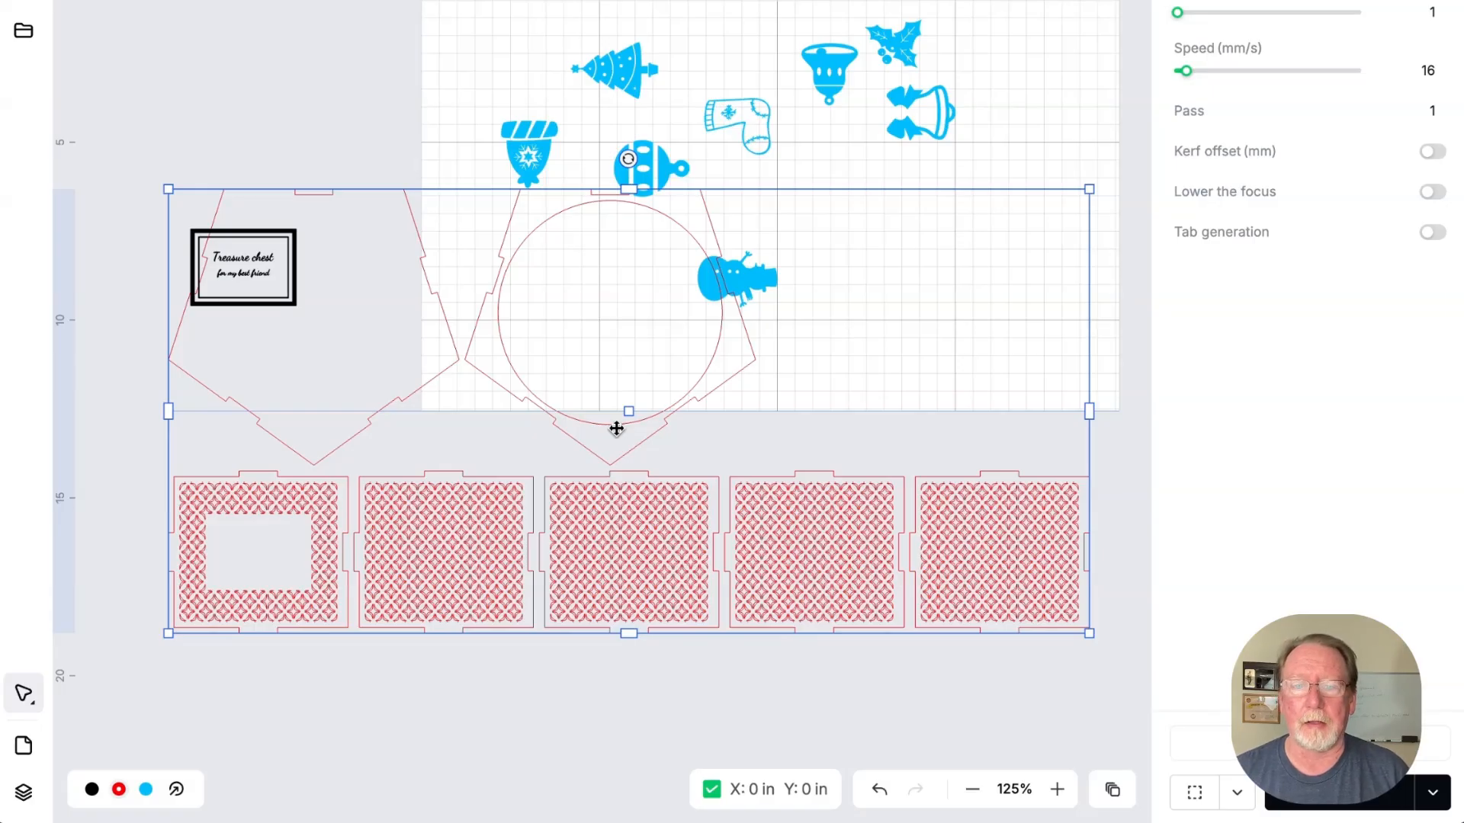
# Scale the red box panels down to about half size and place them around the "Treasure chest" label
pyautogui.moveTo(617, 429); pyautogui.dragTo(602, 205)
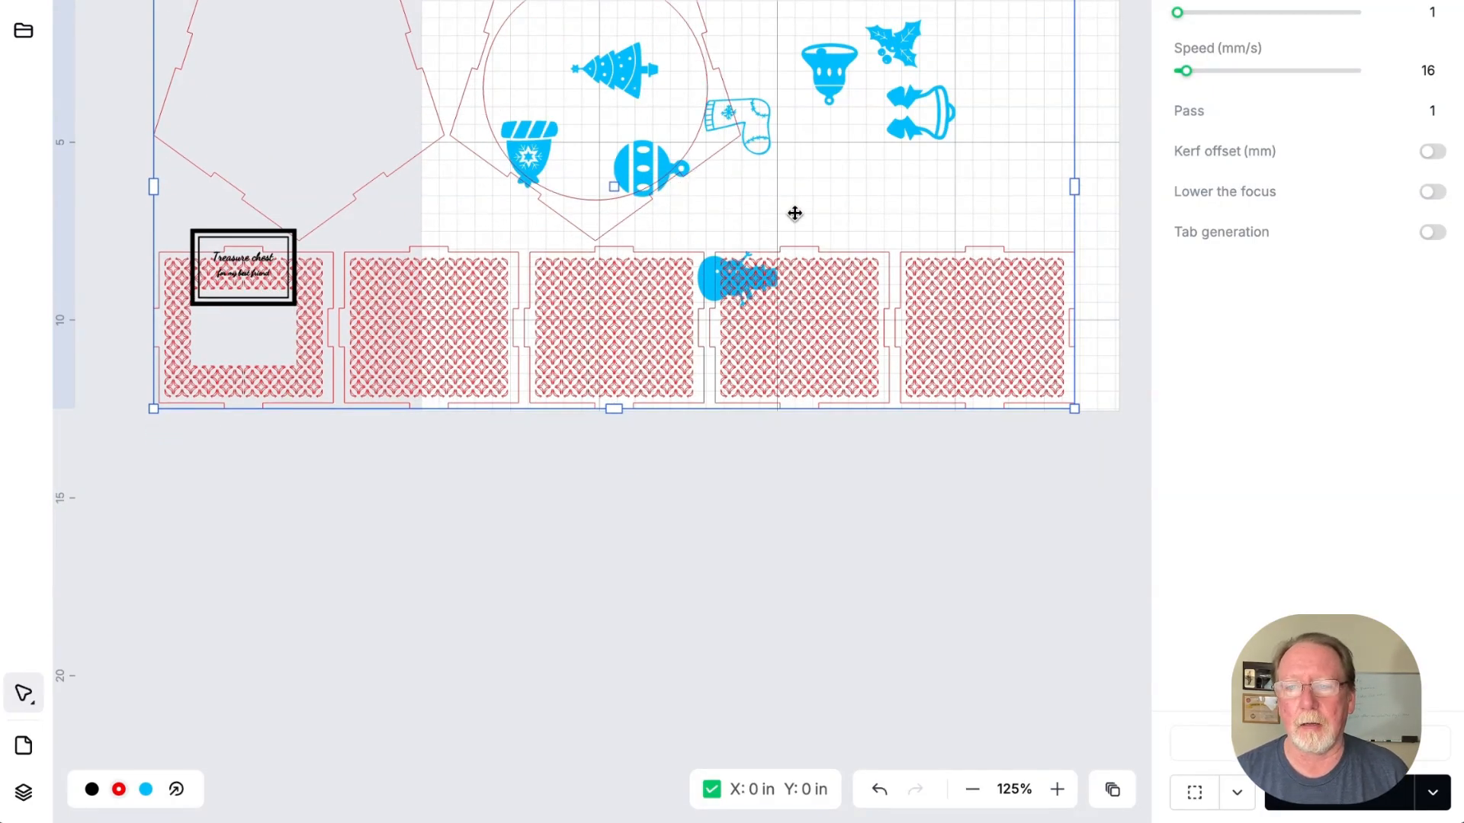
pyautogui.moveTo(1074, 187); pyautogui.dragTo(626, 200)
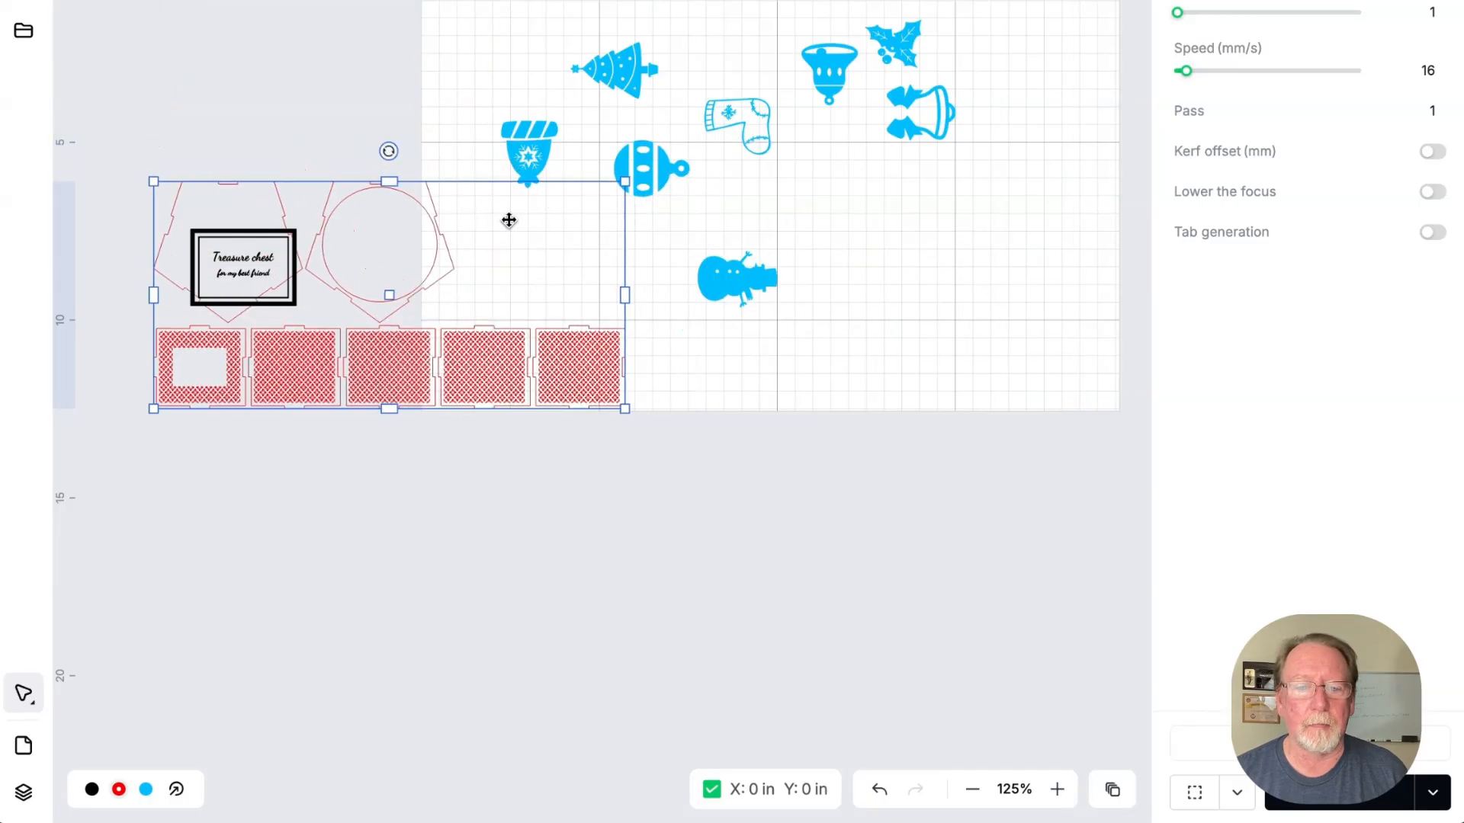
pyautogui.moveTo(429, 252); pyautogui.dragTo(424, 309)
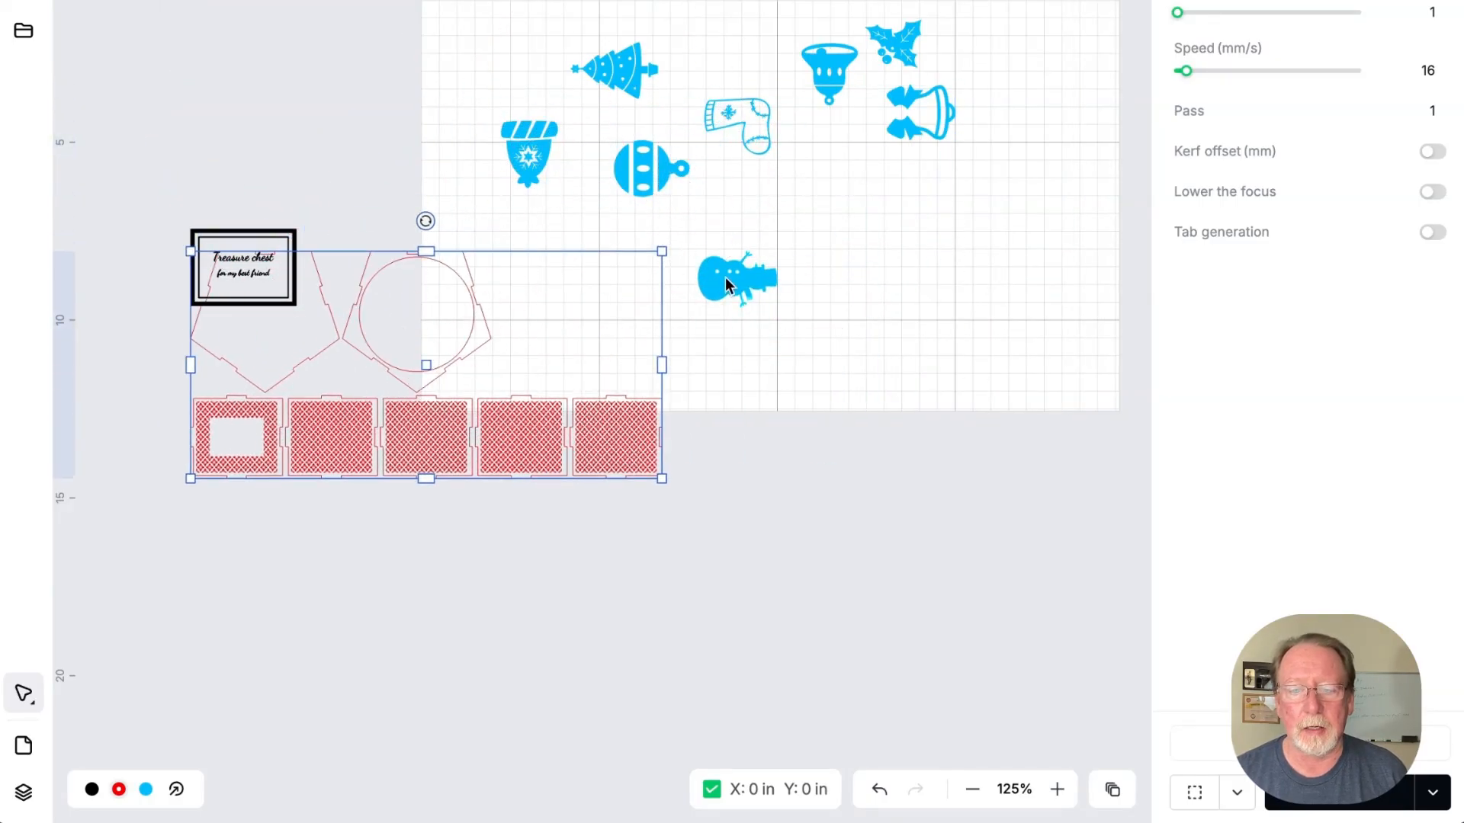
# Move the snowman, the ball ornament and the star-patterned ornament up beside the other Christmas shapes on the work area
pyautogui.moveTo(725, 285); pyautogui.dragTo(983, 44)
pyautogui.moveTo(656, 153); pyautogui.dragTo(776, 26)
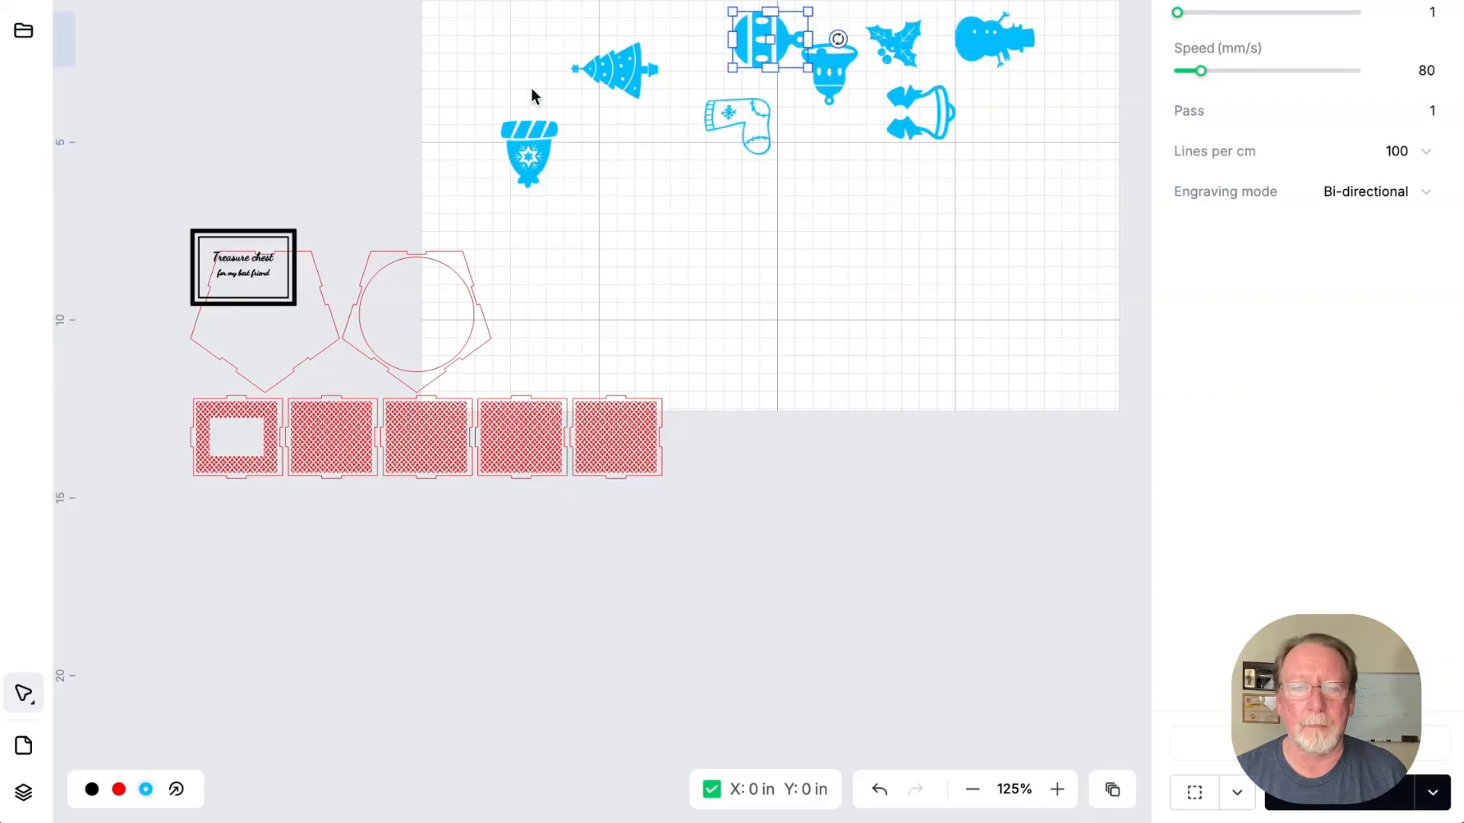
pyautogui.moveTo(526, 137); pyautogui.dragTo(674, 50)
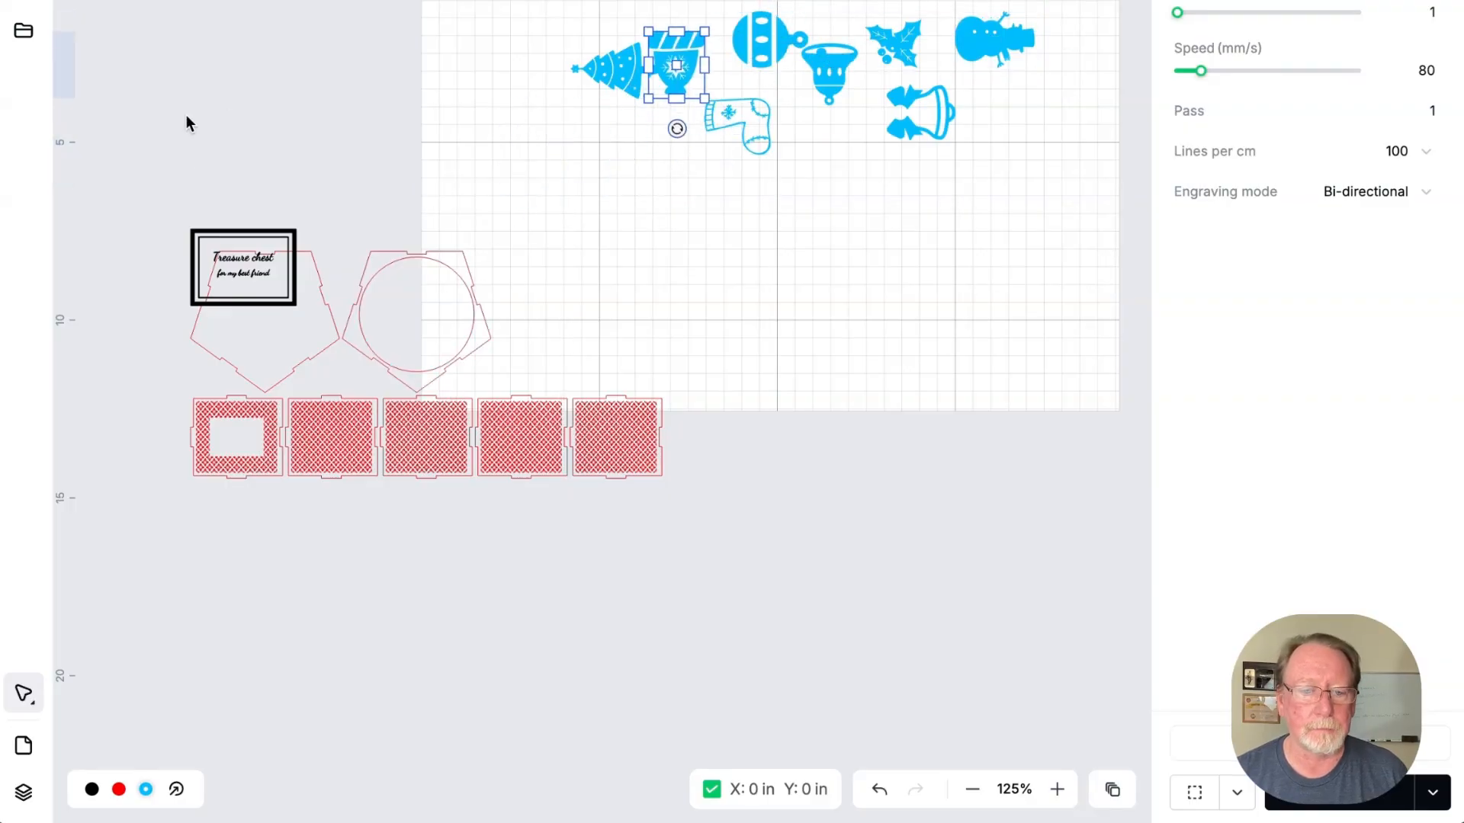
# Select all box panels together with the "Treasure chest" label, move them onto the work area, and delete them
pyautogui.moveTo(131, 194); pyautogui.dragTo(755, 555)
pyautogui.moveTo(437, 379); pyautogui.dragTo(711, 316)
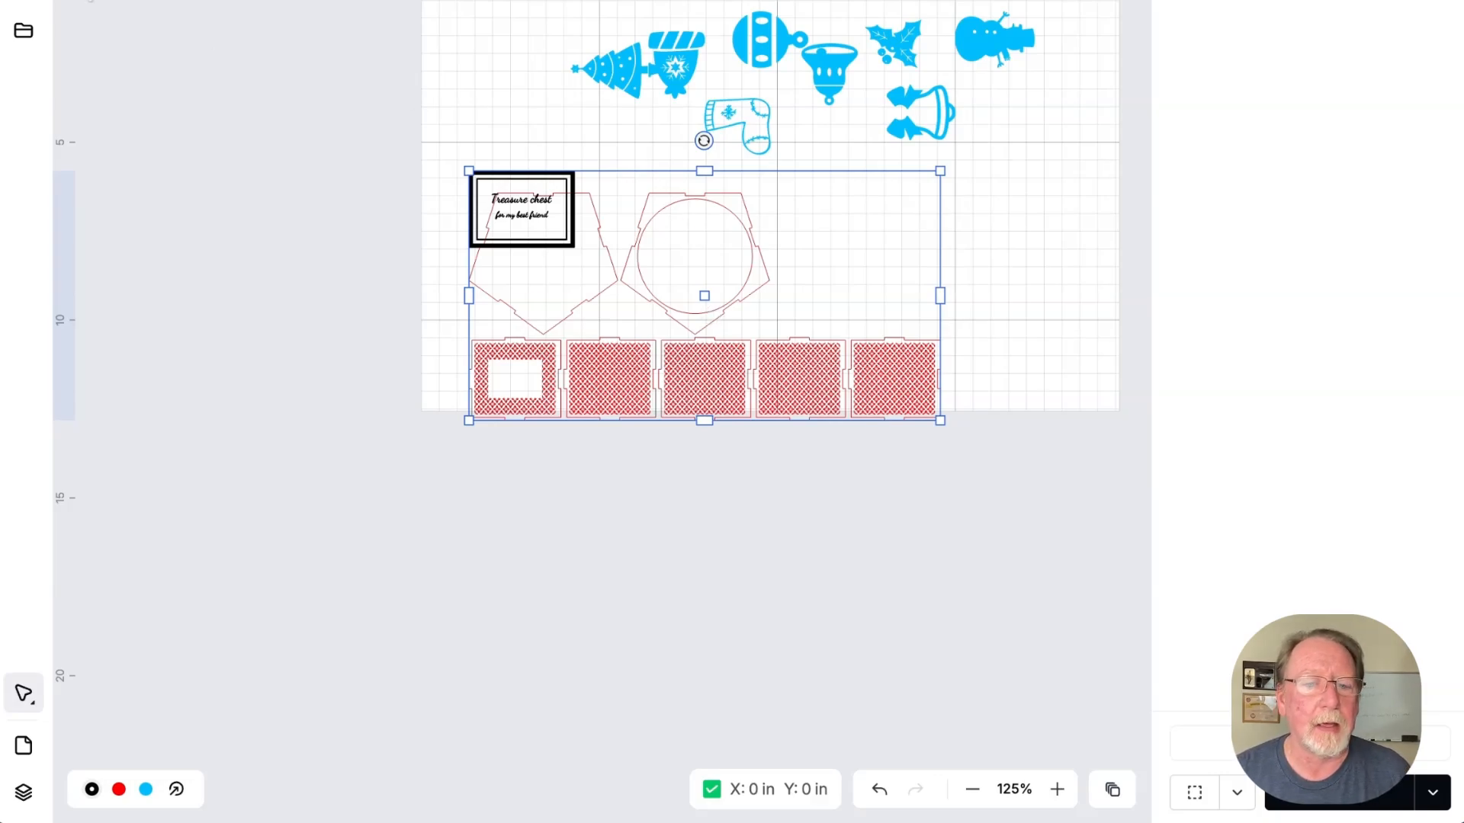
pyautogui.press('Delete')
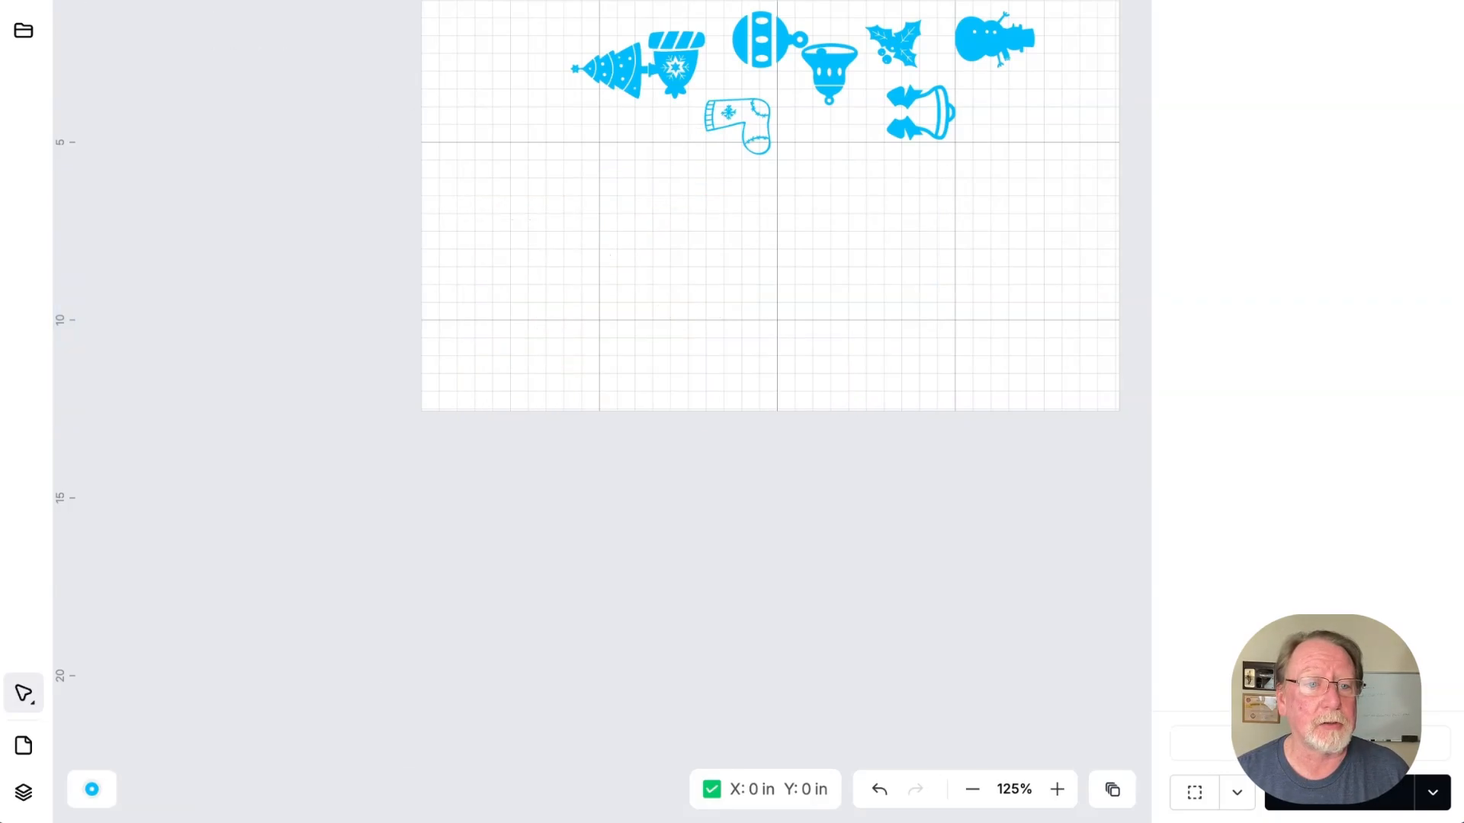
# Open the Puzzle generator, choose the Heart Jigsaw template, and import the puzzle as an exploded file
pyautogui.click(23, 1)
pyautogui.moveTo(230, 166)
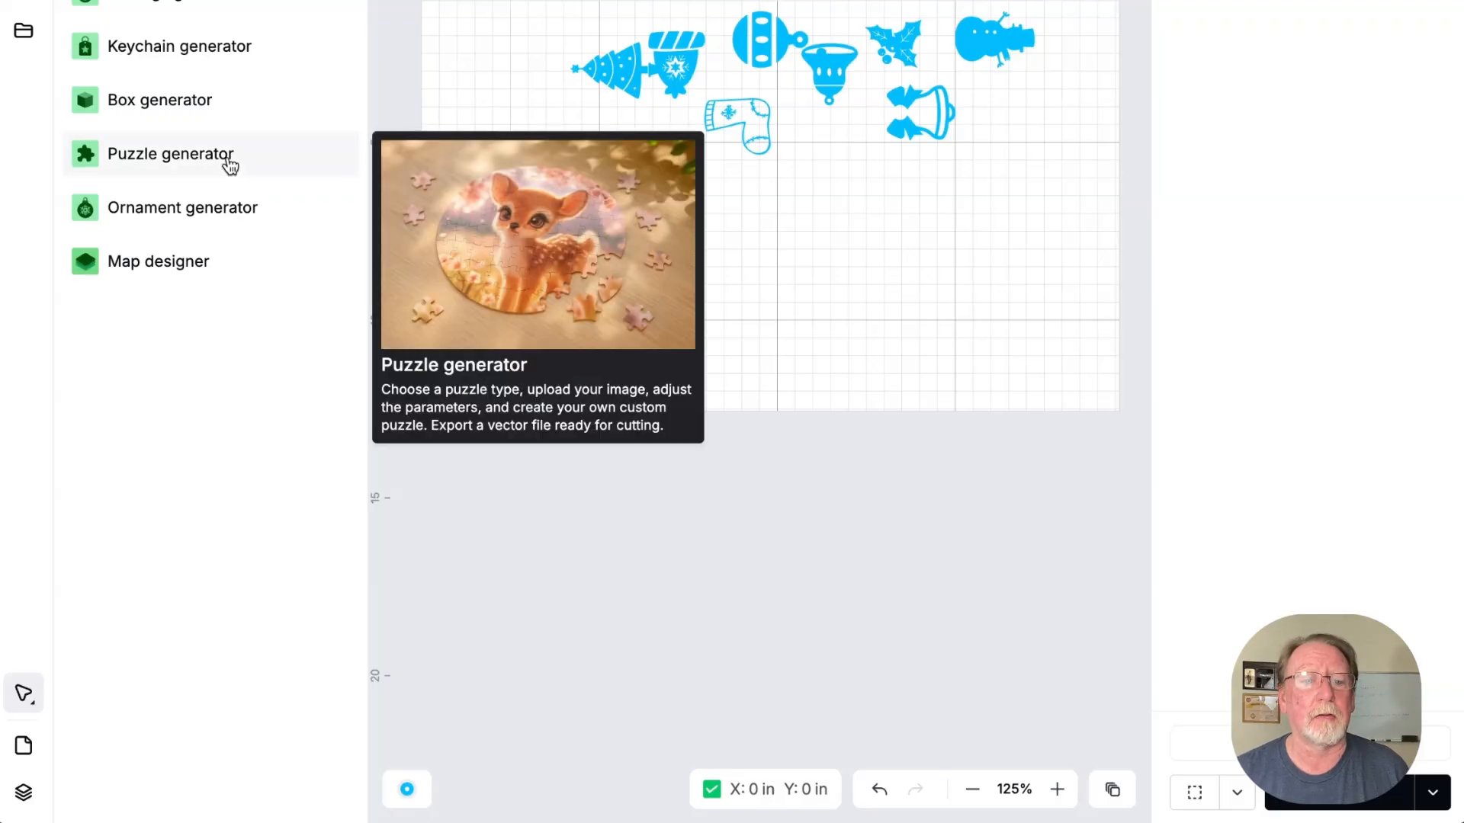
pyautogui.click(223, 156)
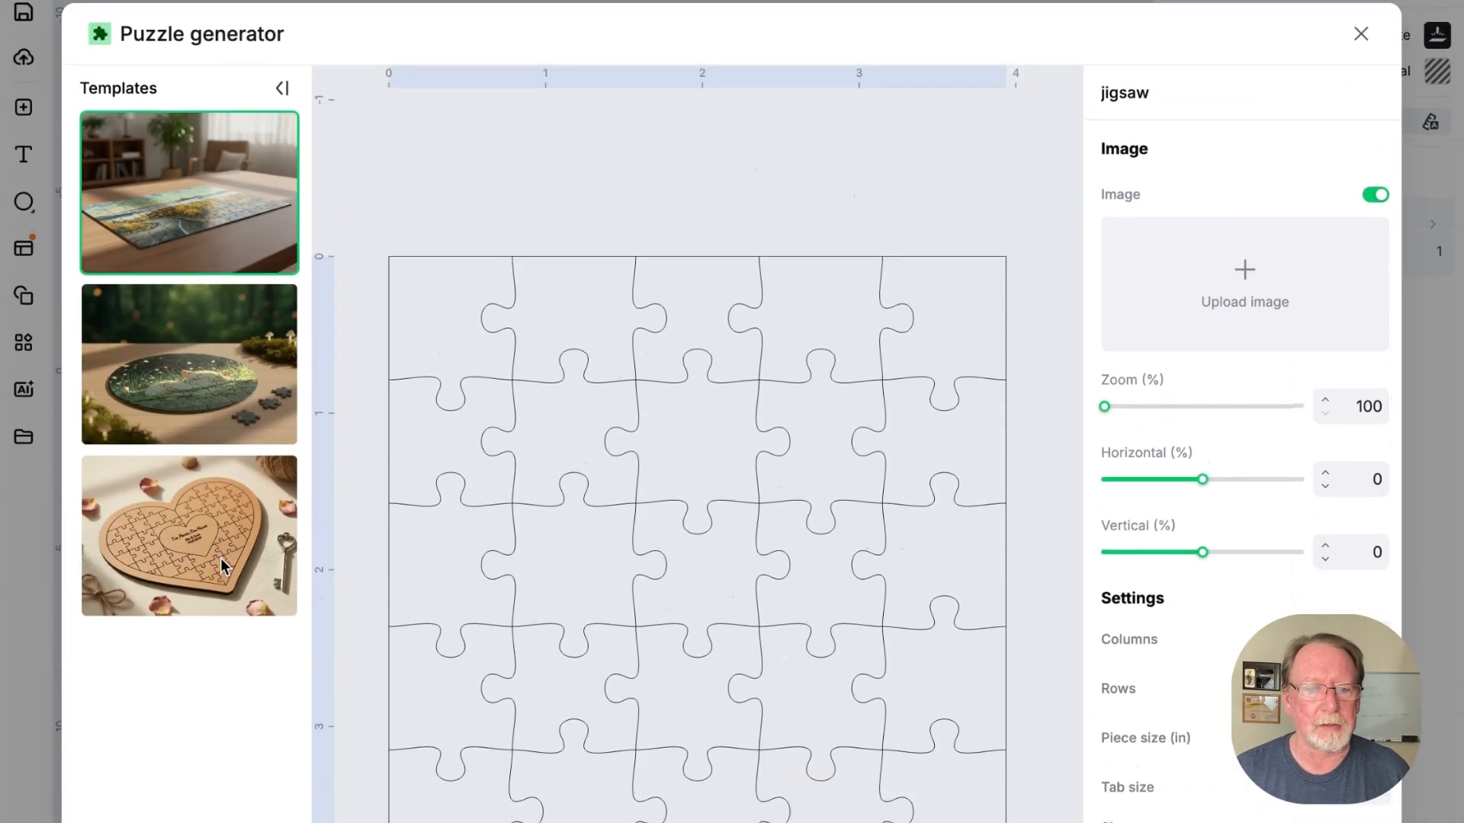
pyautogui.click(209, 147)
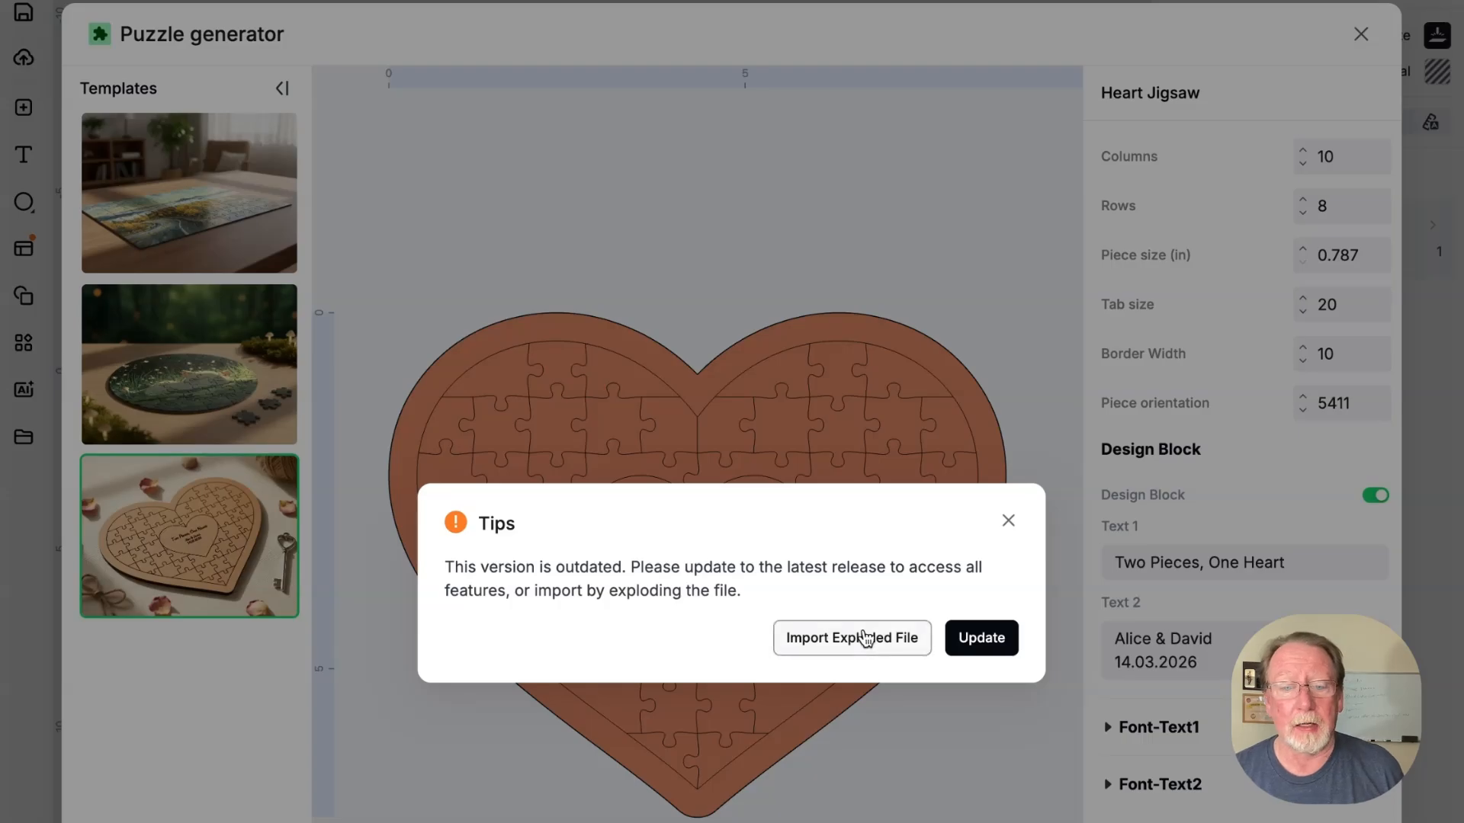
pyautogui.click(864, 637)
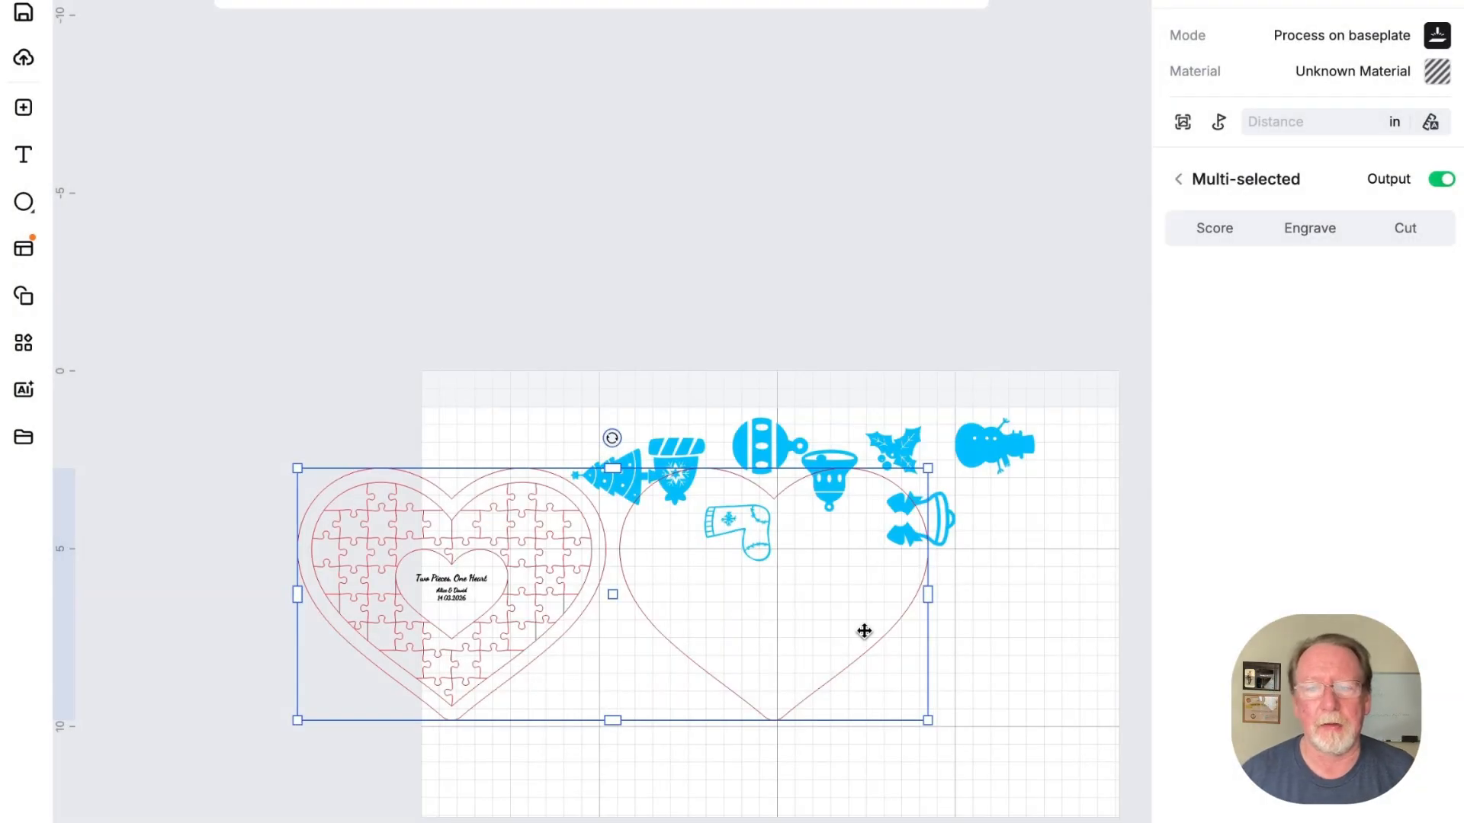
# Delete the imported heart puzzle and all the Christmas shapes to clear the canvas
pyautogui.press('Delete')
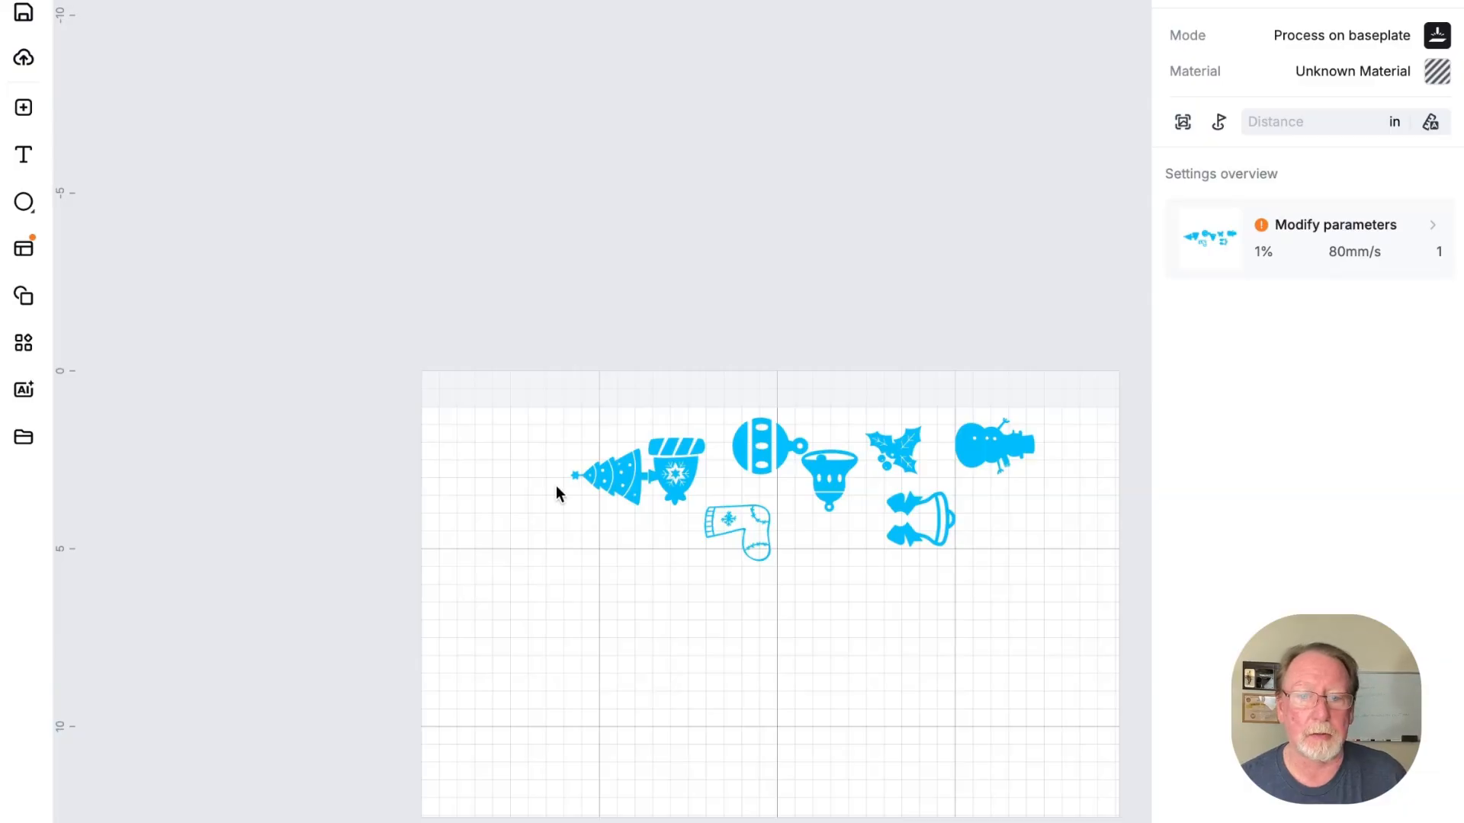
pyautogui.moveTo(545, 381)
pyautogui.mouseDown()
pyautogui.moveTo(1063, 587)
pyautogui.moveTo(653, 539)
pyautogui.moveTo(538, 353)
pyautogui.mouseUp()
pyautogui.click(1055, 584)
pyautogui.press('Delete')
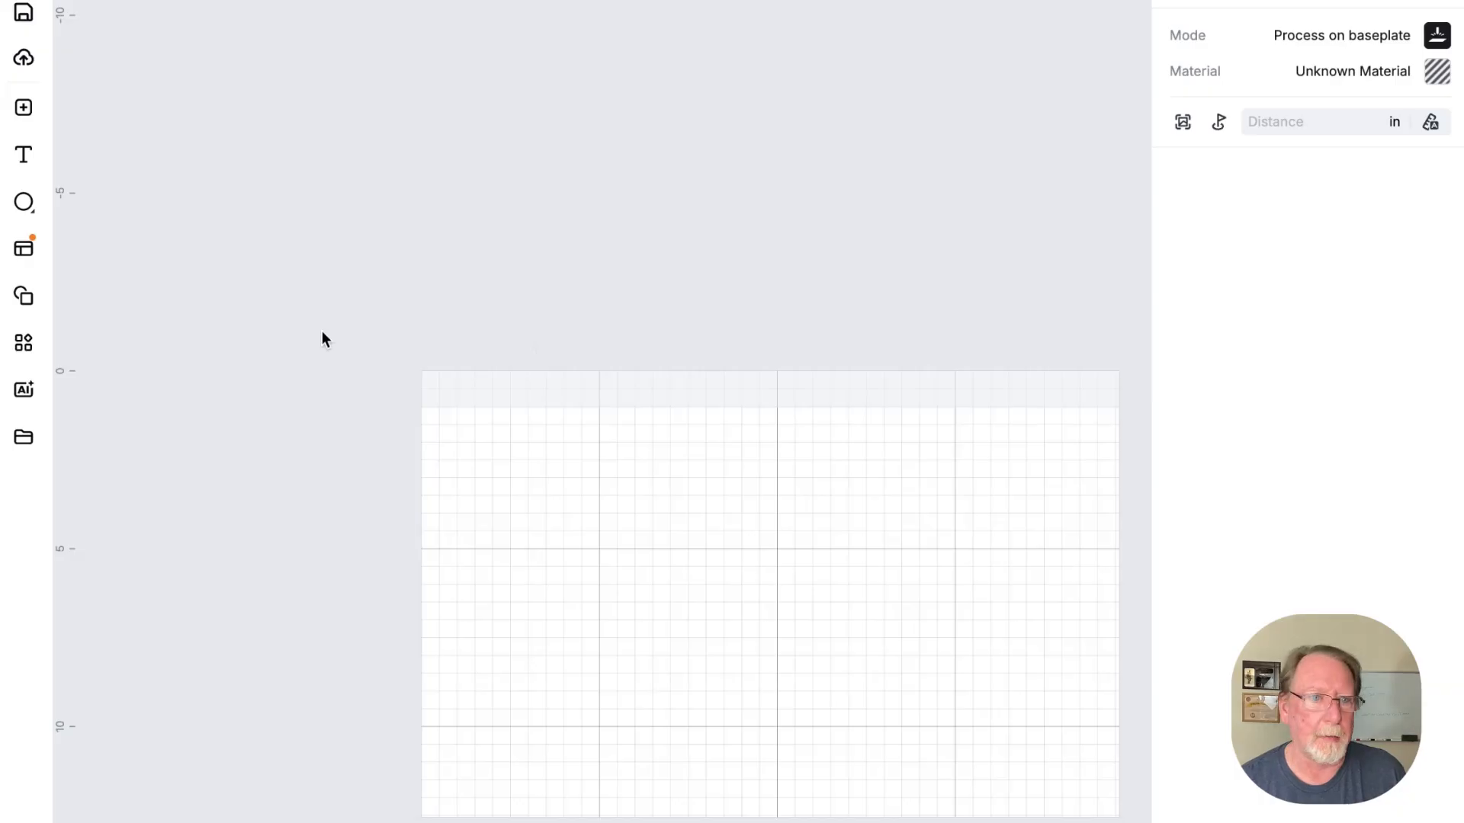
# Reopen the Puzzle generator with the Heart Jigsaw template and set Text 1 to "Two Pieces, One Self"
pyautogui.click(23, 342)
pyautogui.click(145, 563)
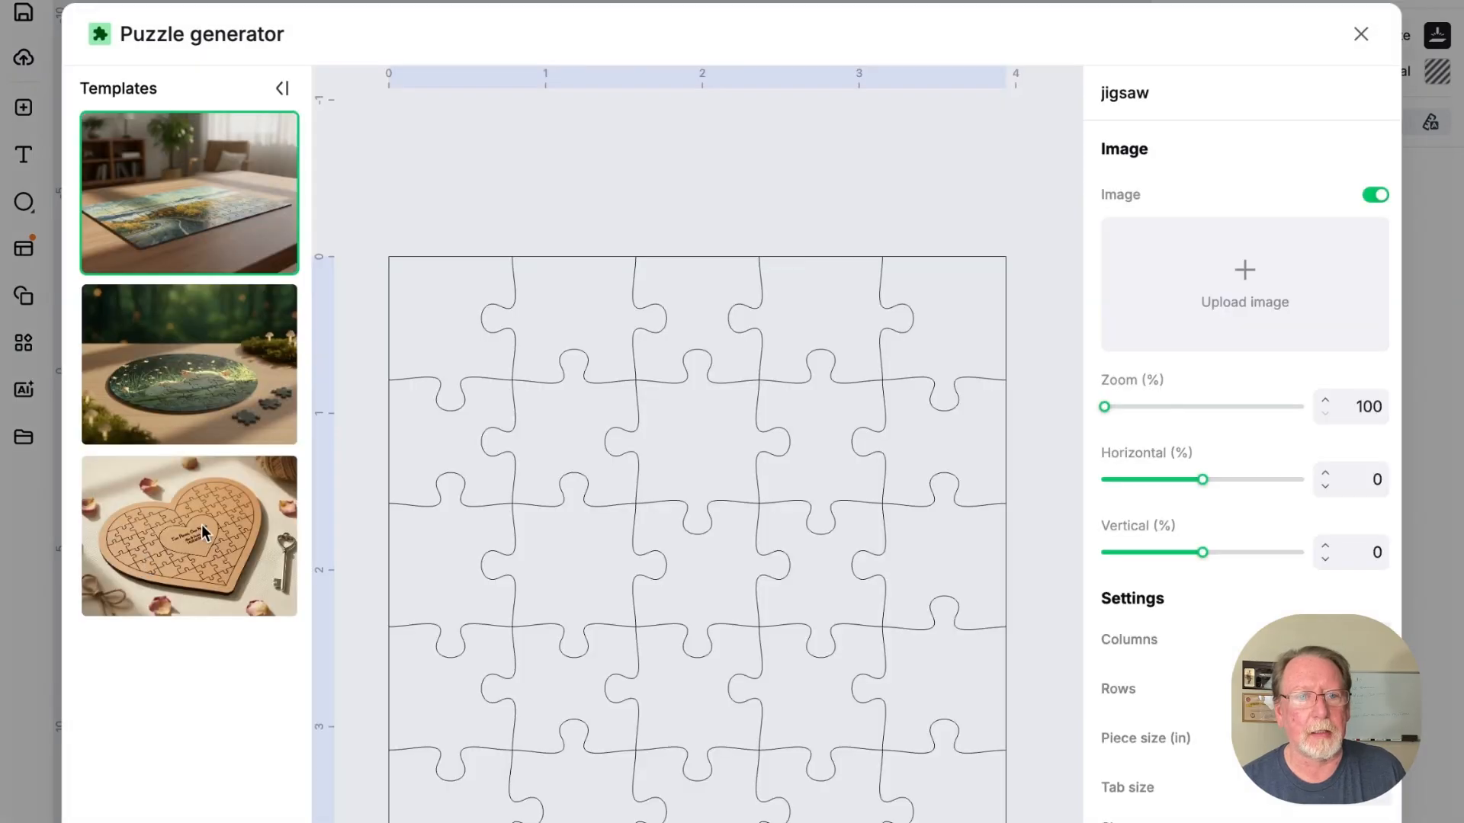
pyautogui.click(204, 531)
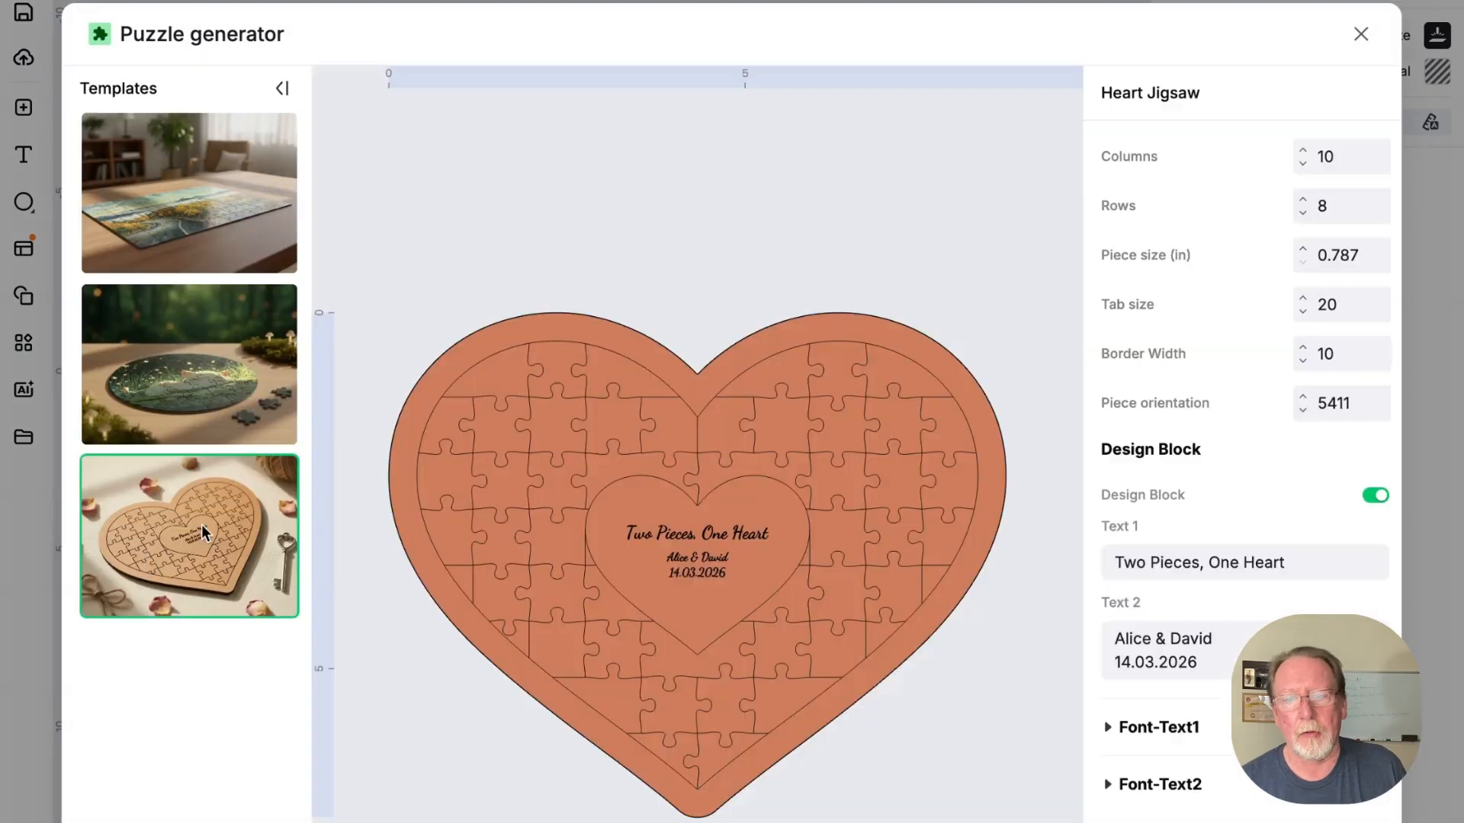
pyautogui.click(1110, 728)
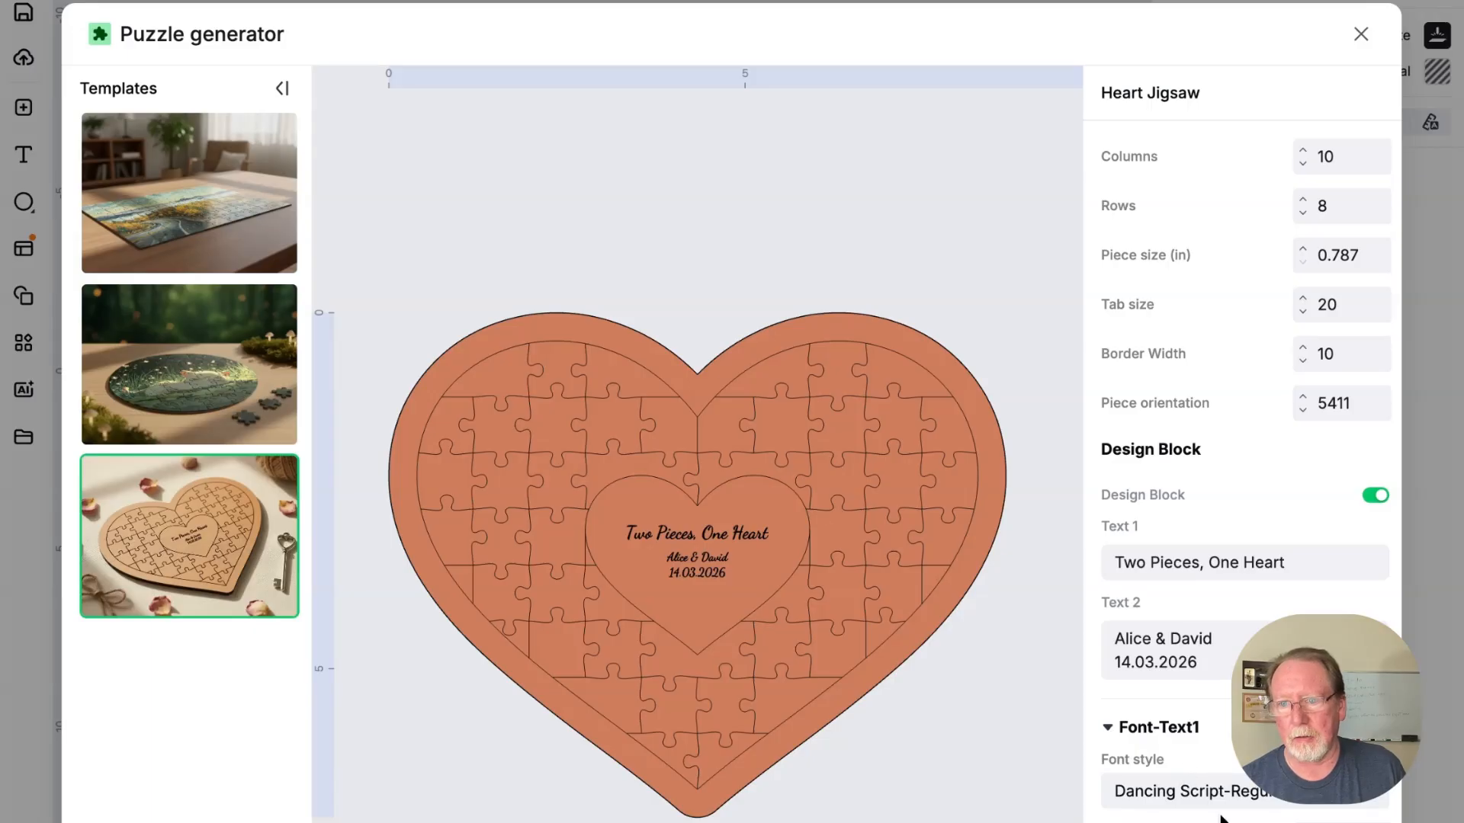
pyautogui.click(1293, 560)
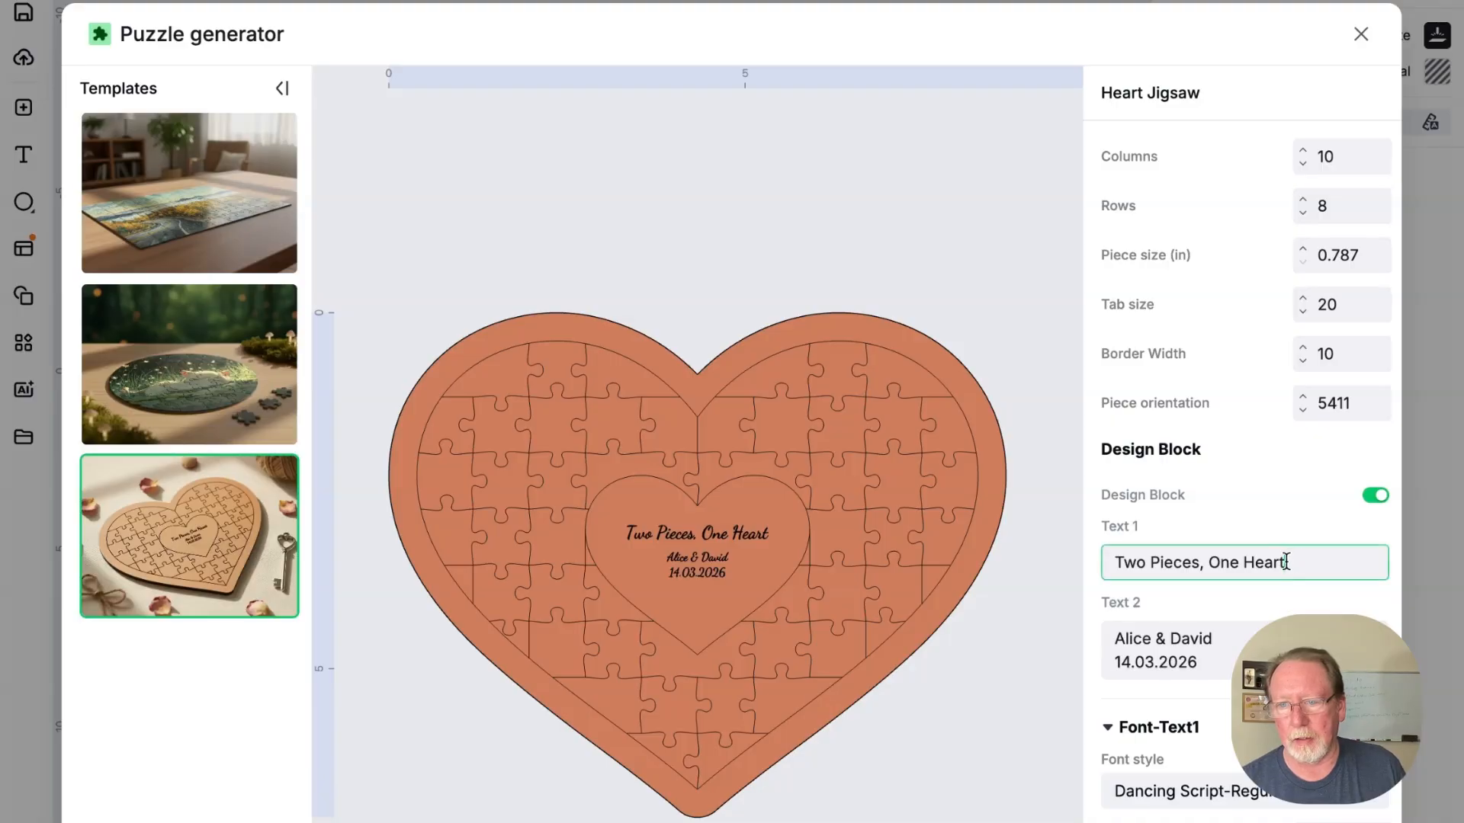
pyautogui.moveTo(1287, 562); pyautogui.dragTo(1247, 564)
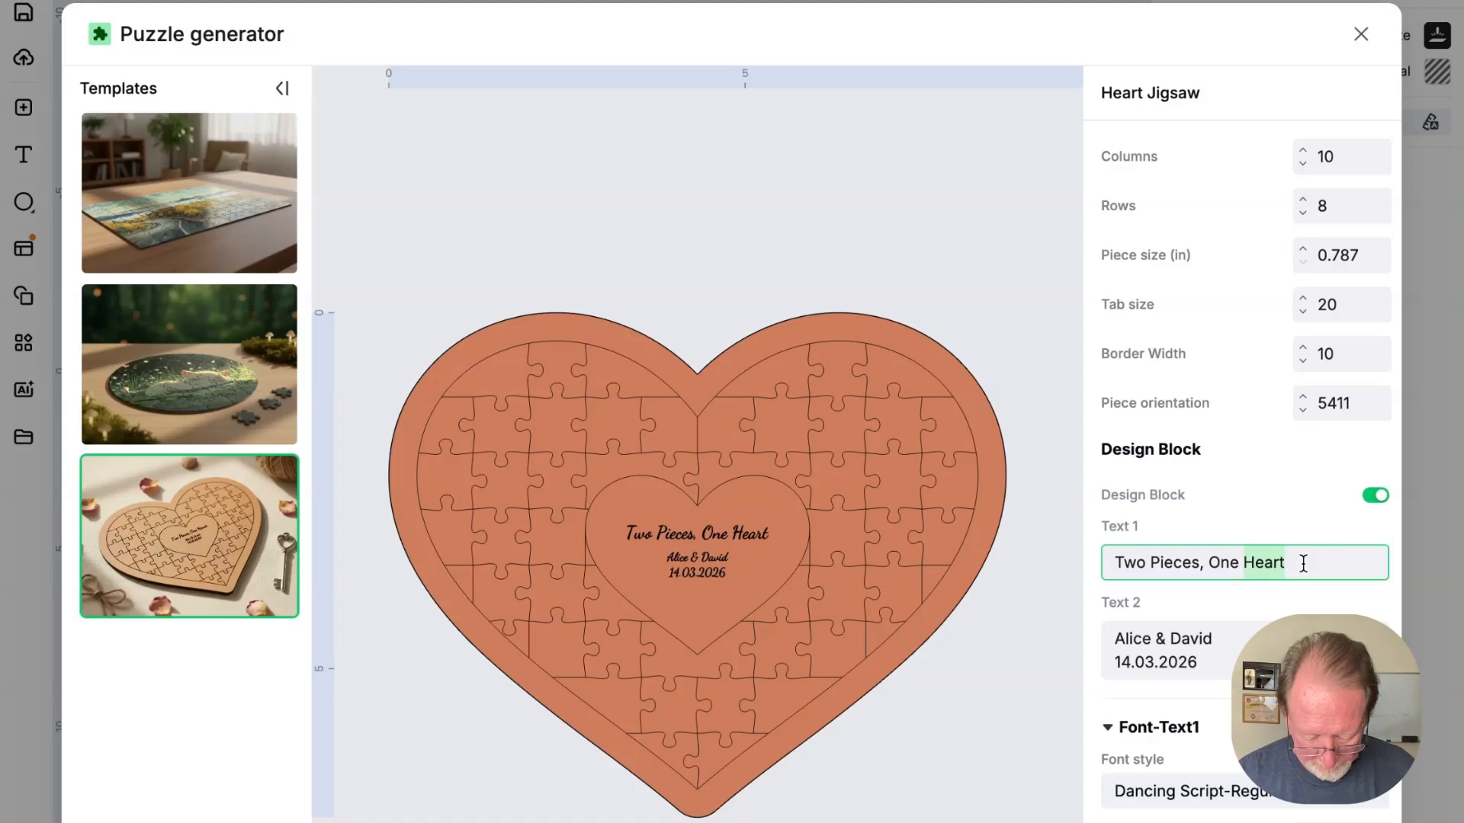
pyautogui.write('S')
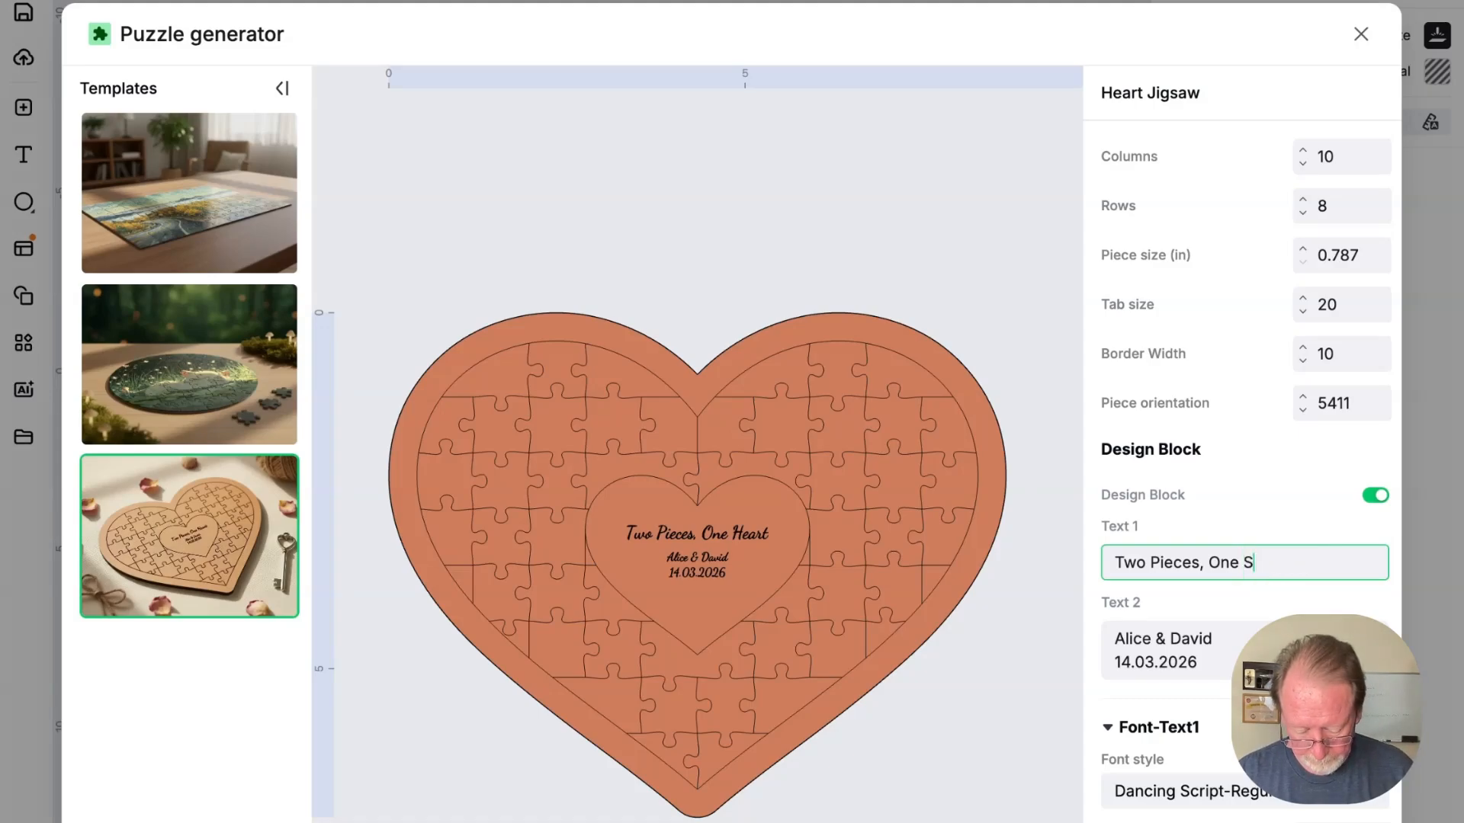
pyautogui.write('elf')
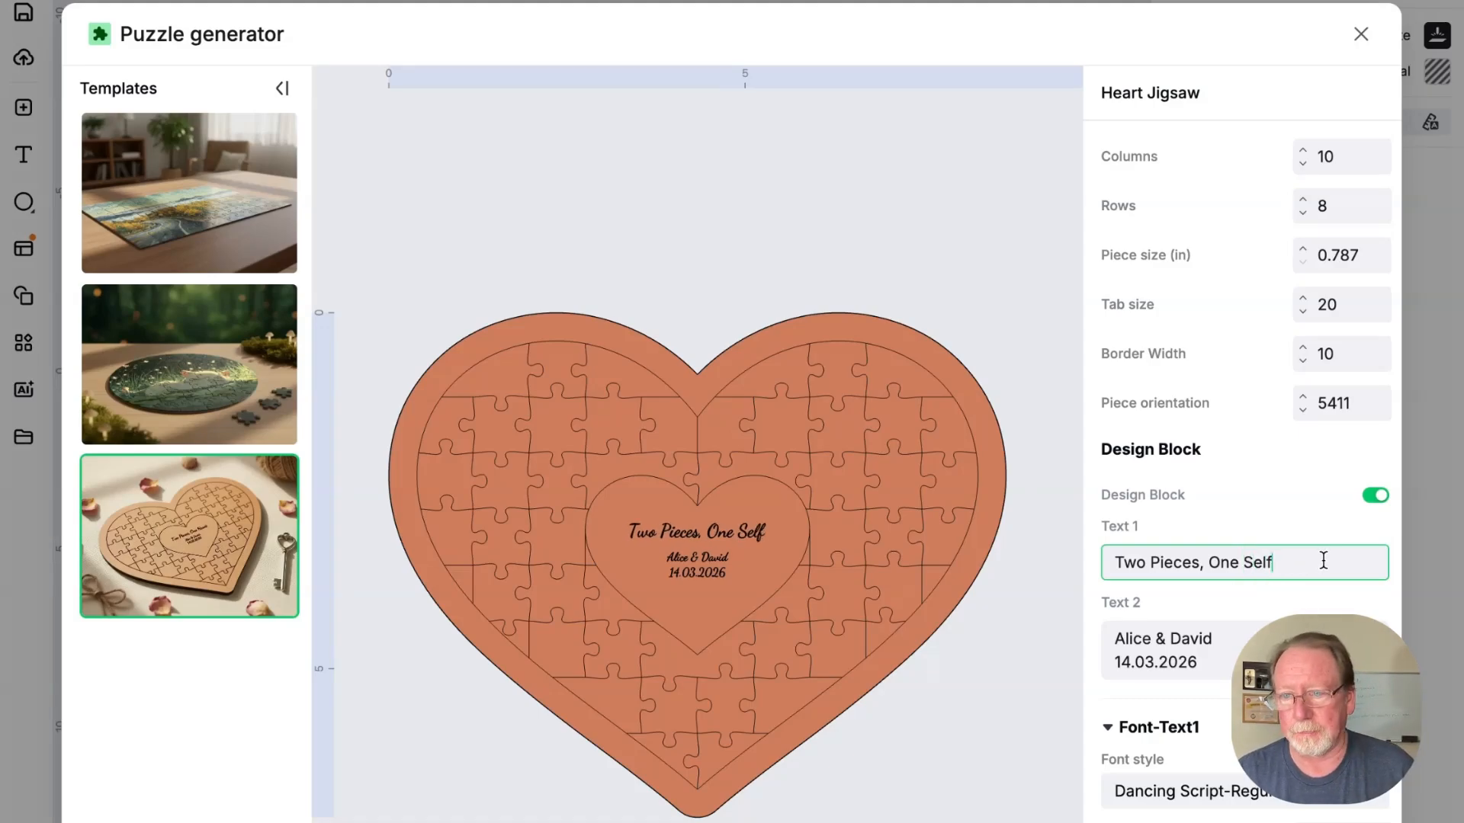
pyautogui.doubleClick(1252, 562)
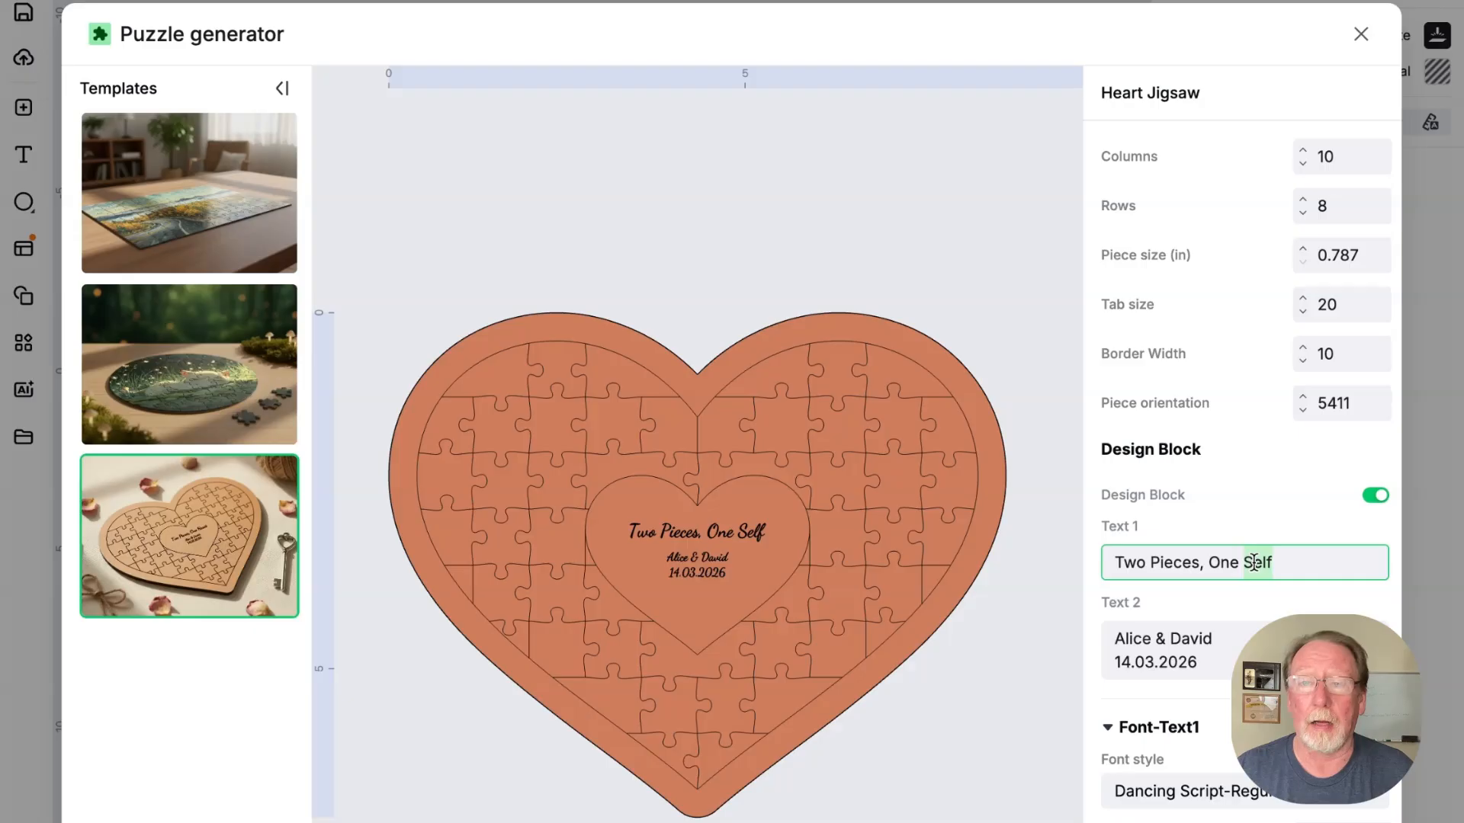
# Import the heart puzzle as an exploded file and shift it about 4.4 in right so both hearts lie on the work area
pyautogui.click(1199, 663)
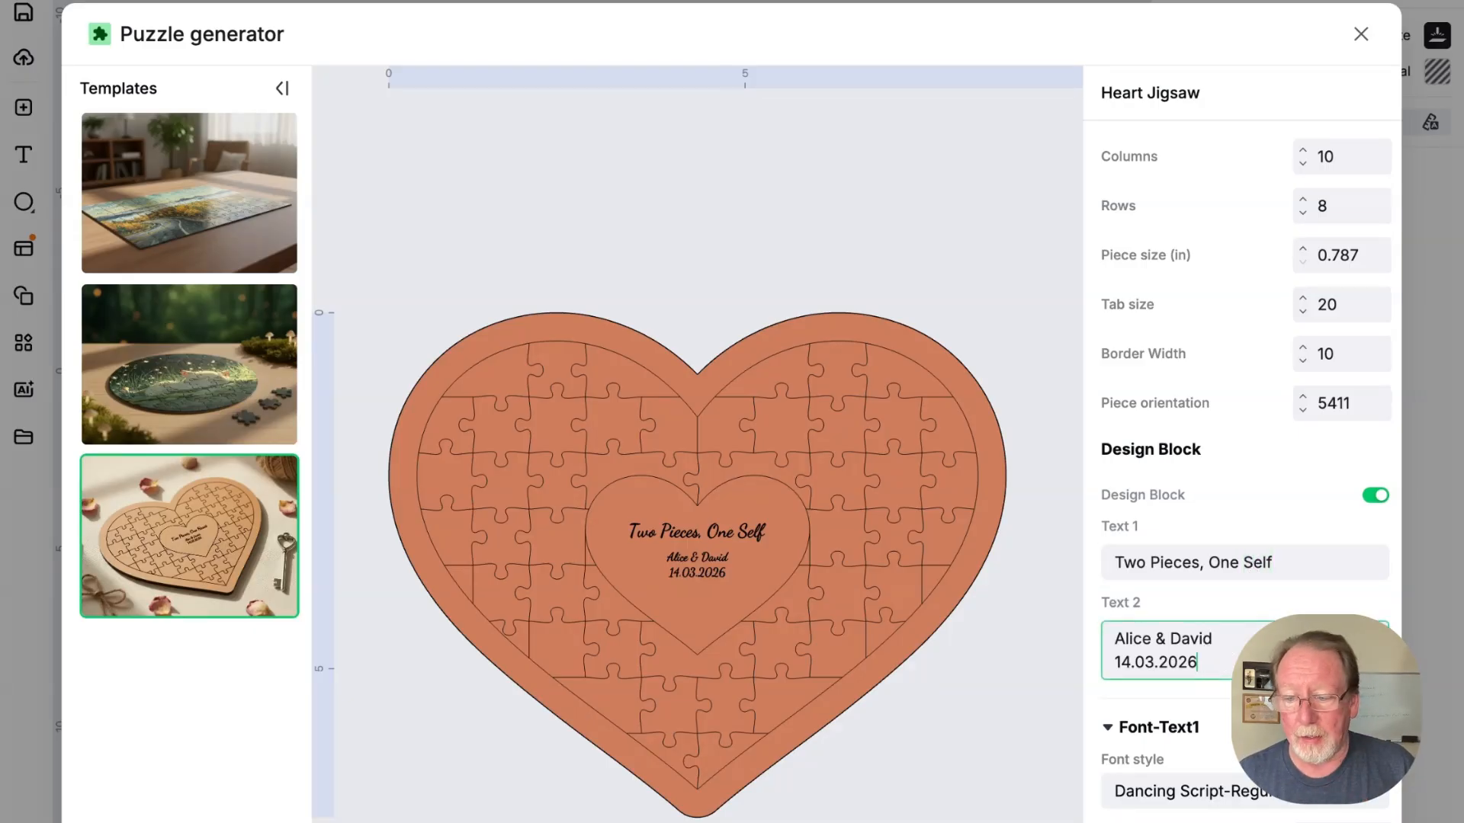
pyautogui.click(1244, 822)
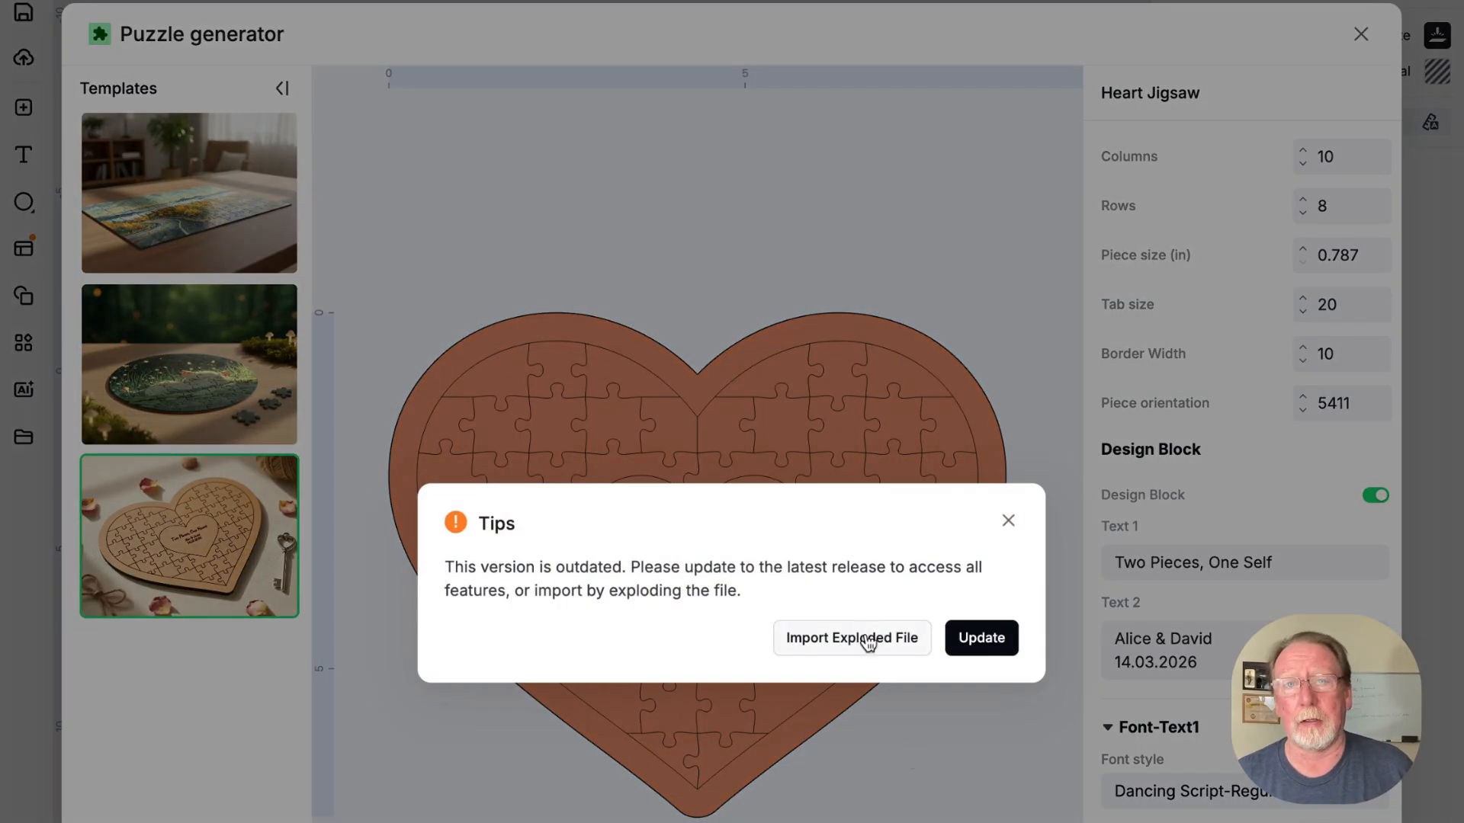
pyautogui.click(867, 645)
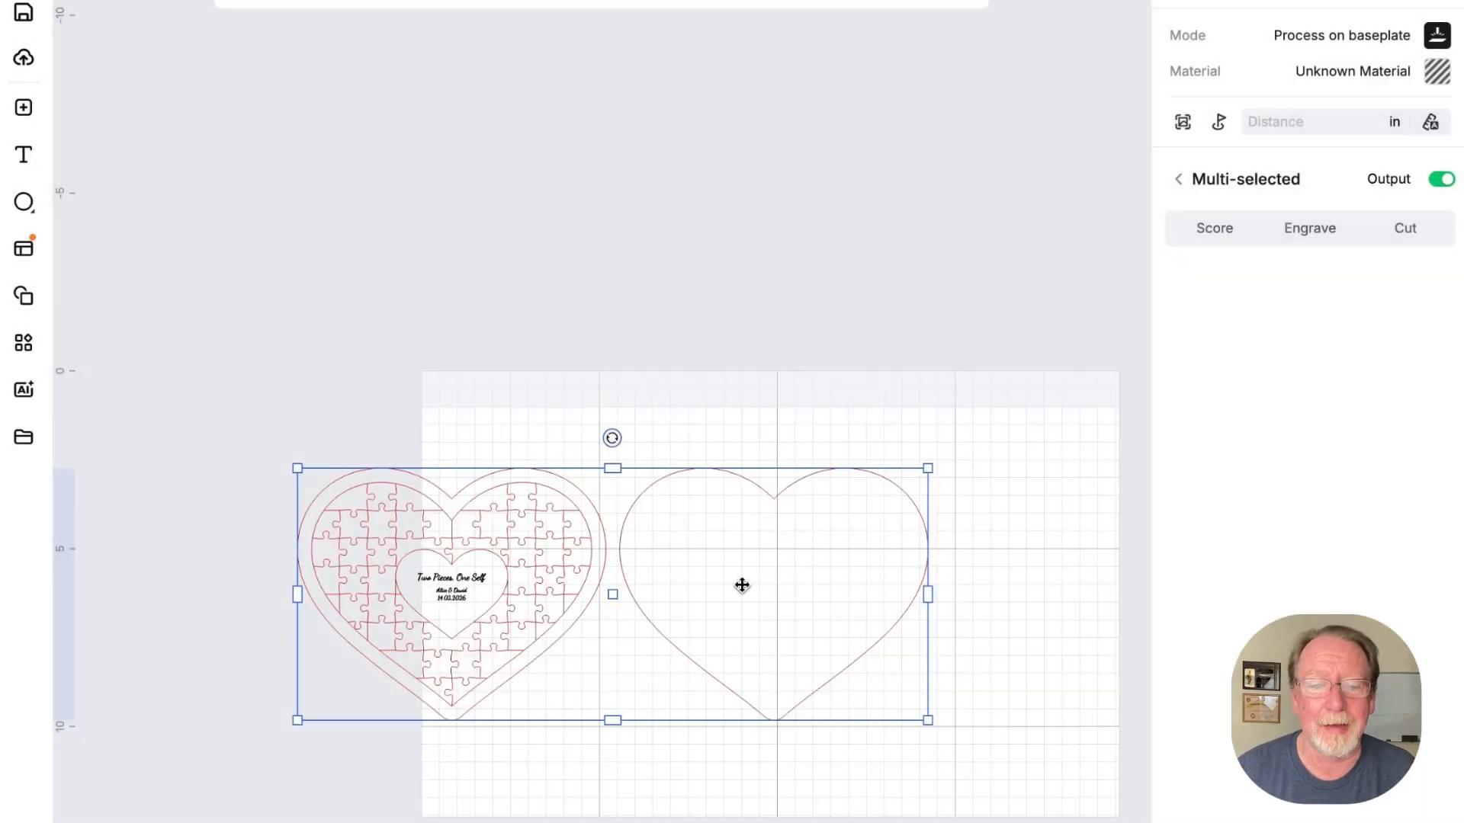
pyautogui.moveTo(741, 584); pyautogui.dragTo(892, 577)
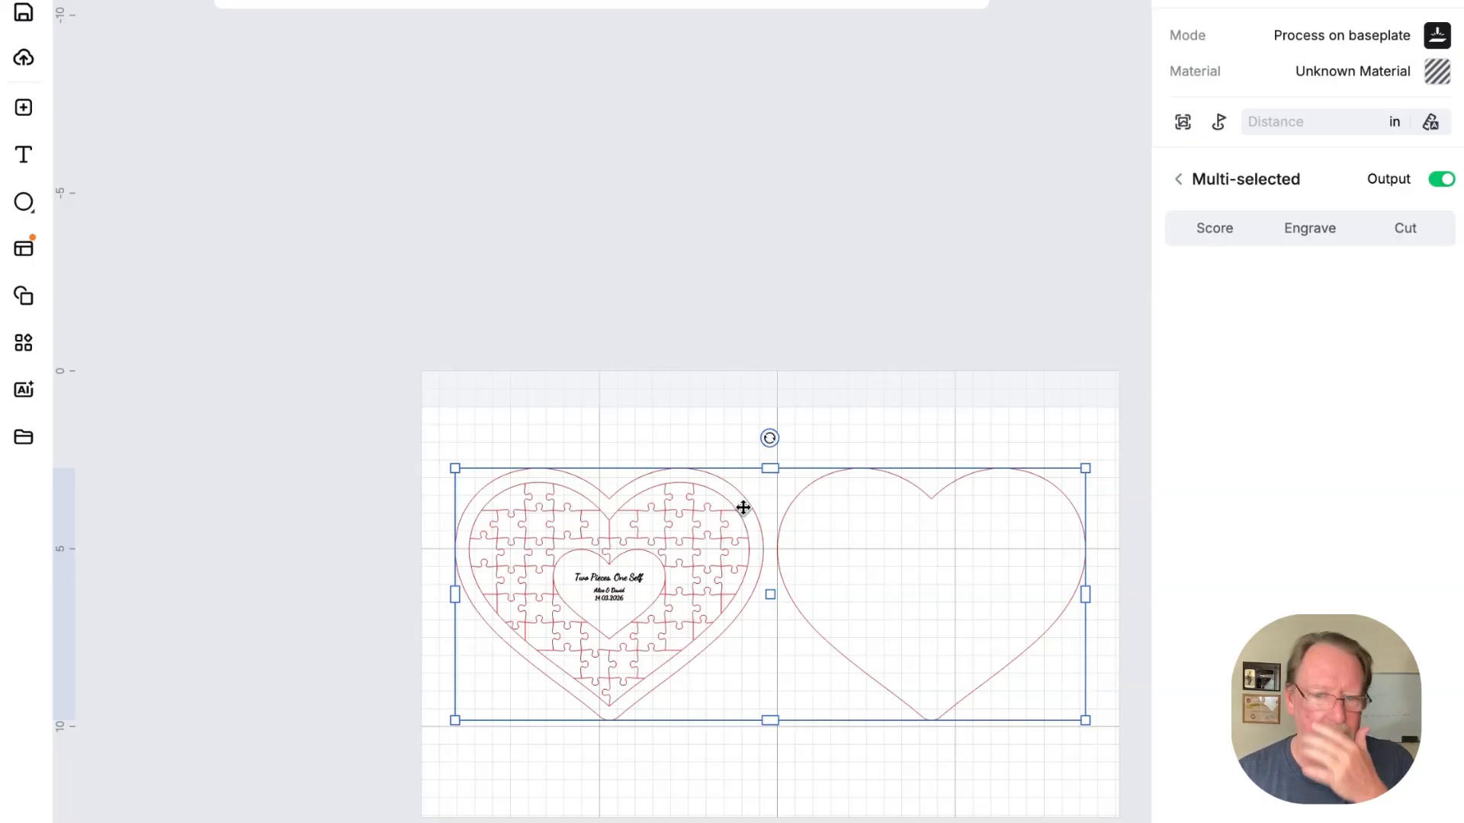
pyautogui.hscroll(2, 743, 508)
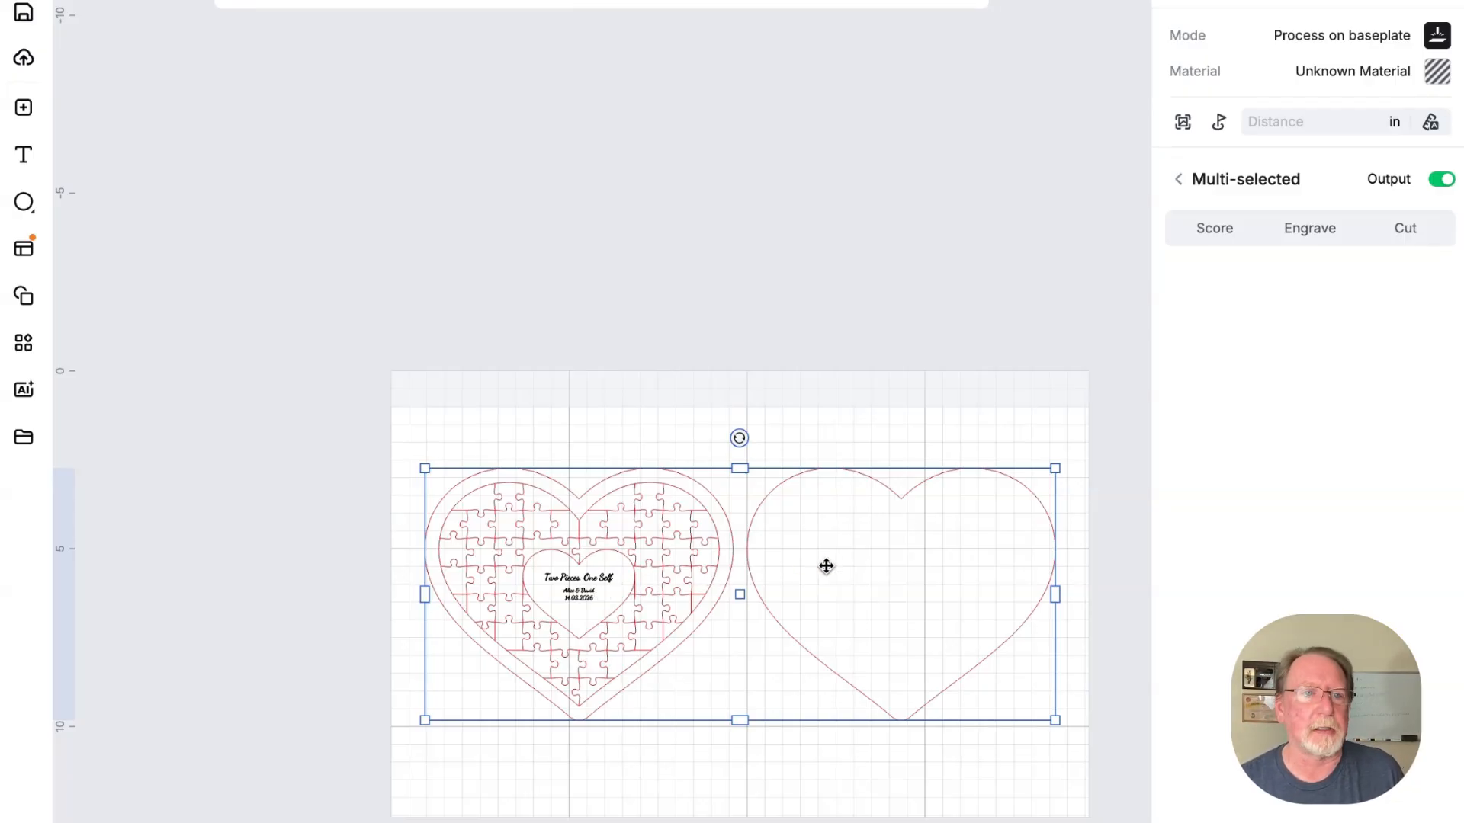
# Delete both puzzle hearts and open the Ornament generator
pyautogui.click(23, 343)
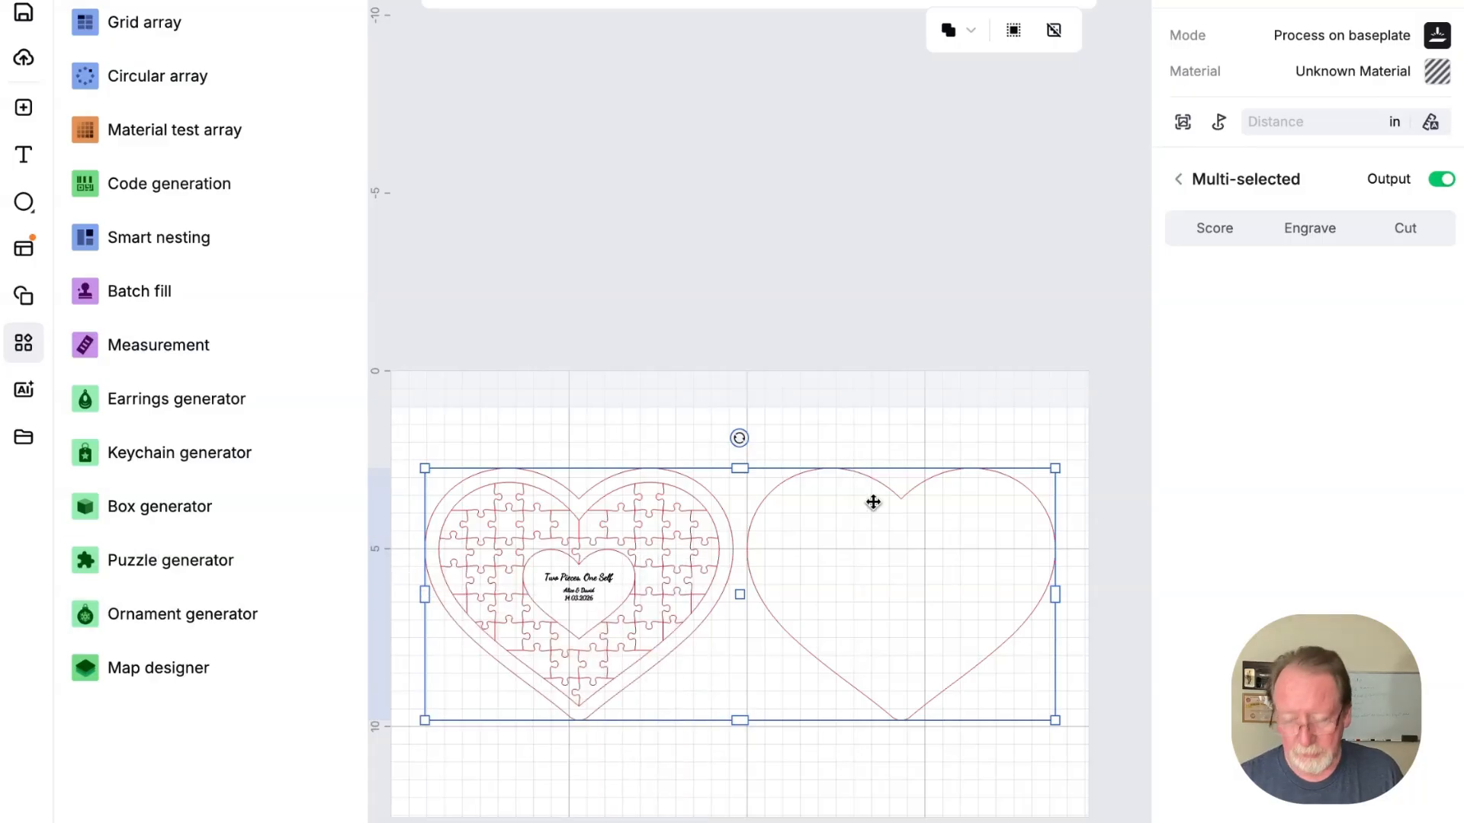
pyautogui.press('Delete')
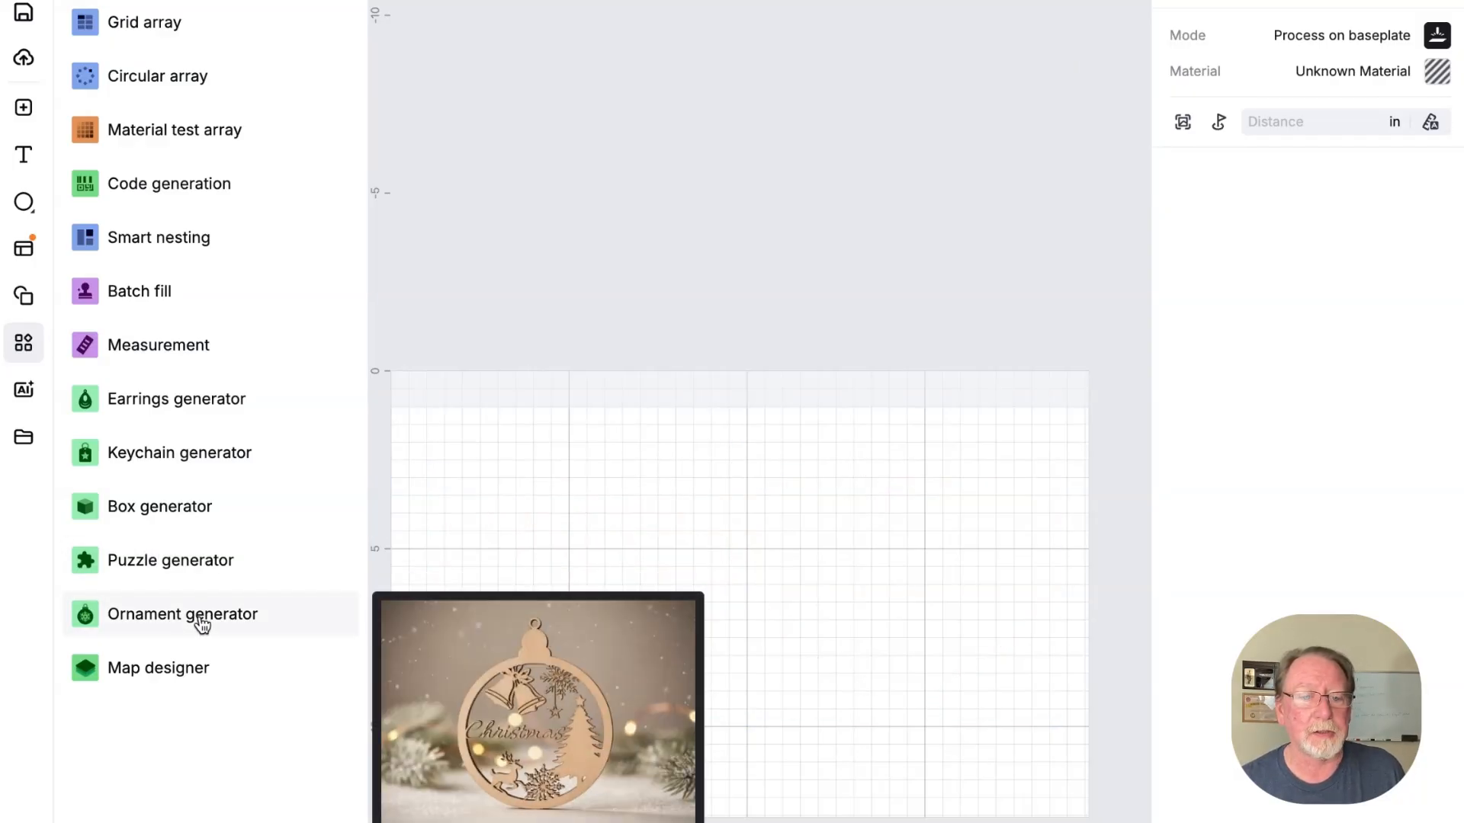
pyautogui.click(202, 623)
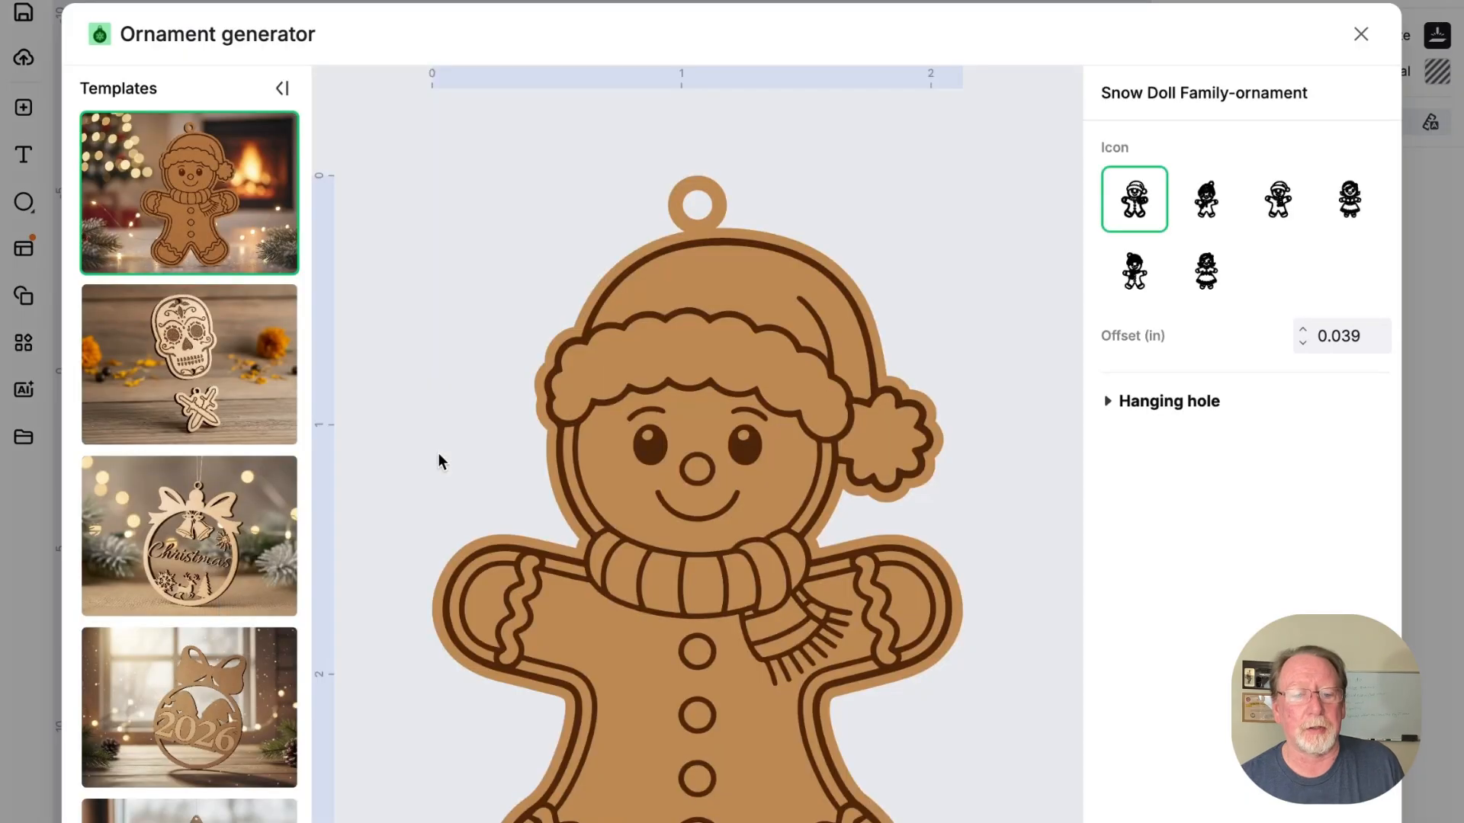
# Choose the Reindeer's Journey ornament template, use the two-deer scene, and try the crown and star shapes for the top piece
pyautogui.scroll(-8, 280, 555)
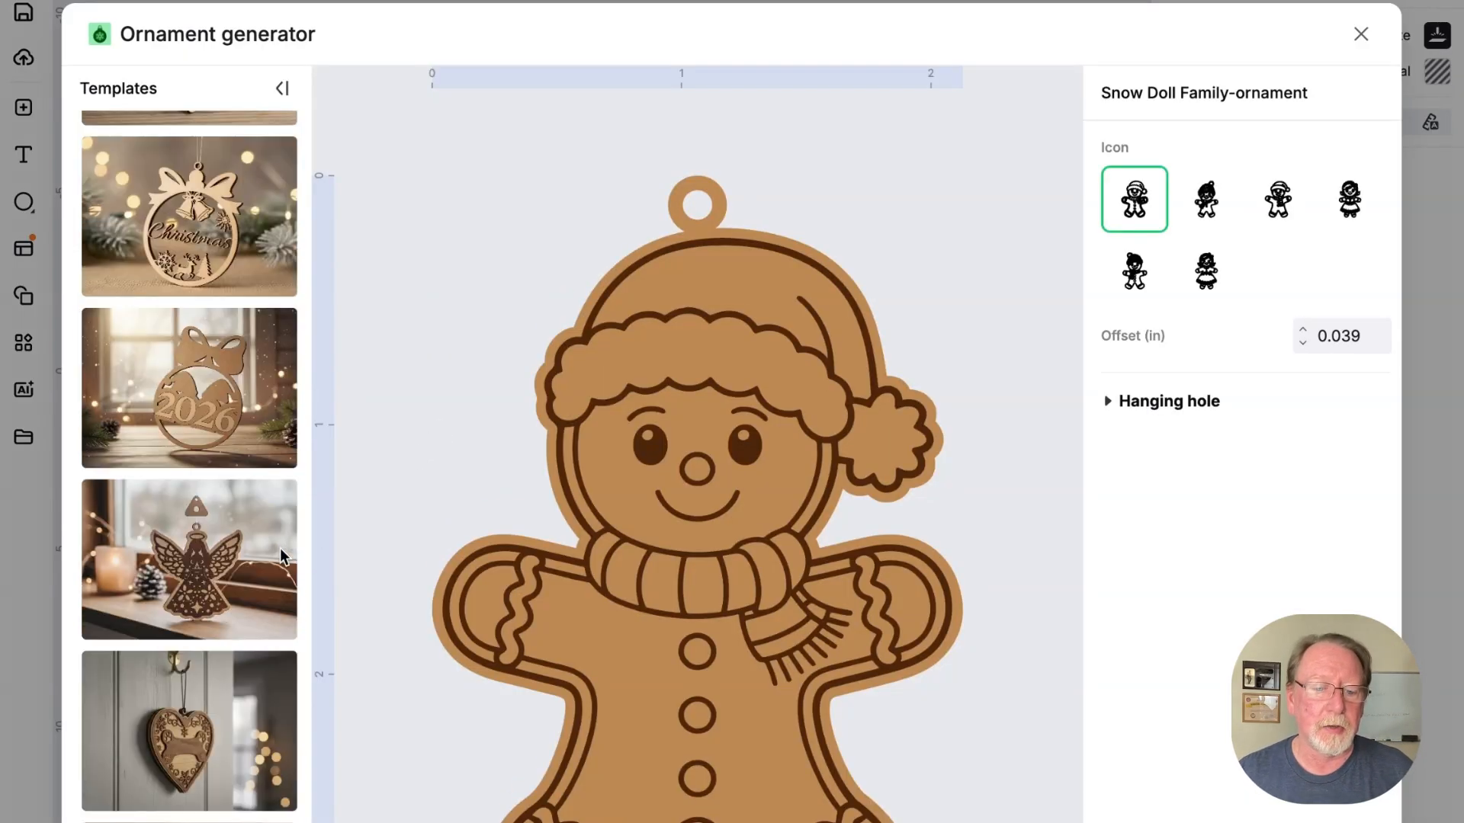
pyautogui.click(251, 587)
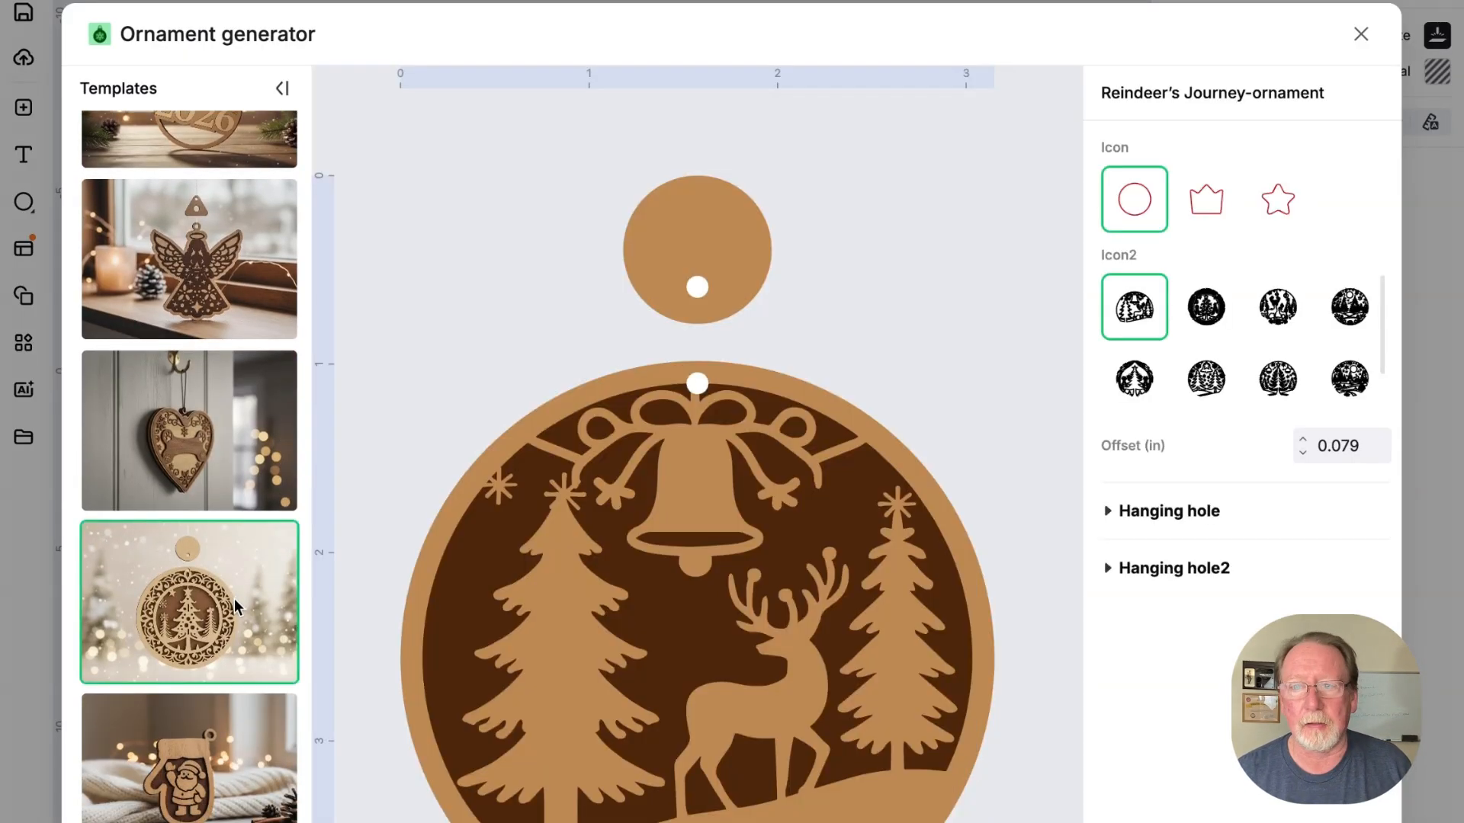
pyautogui.click(1275, 312)
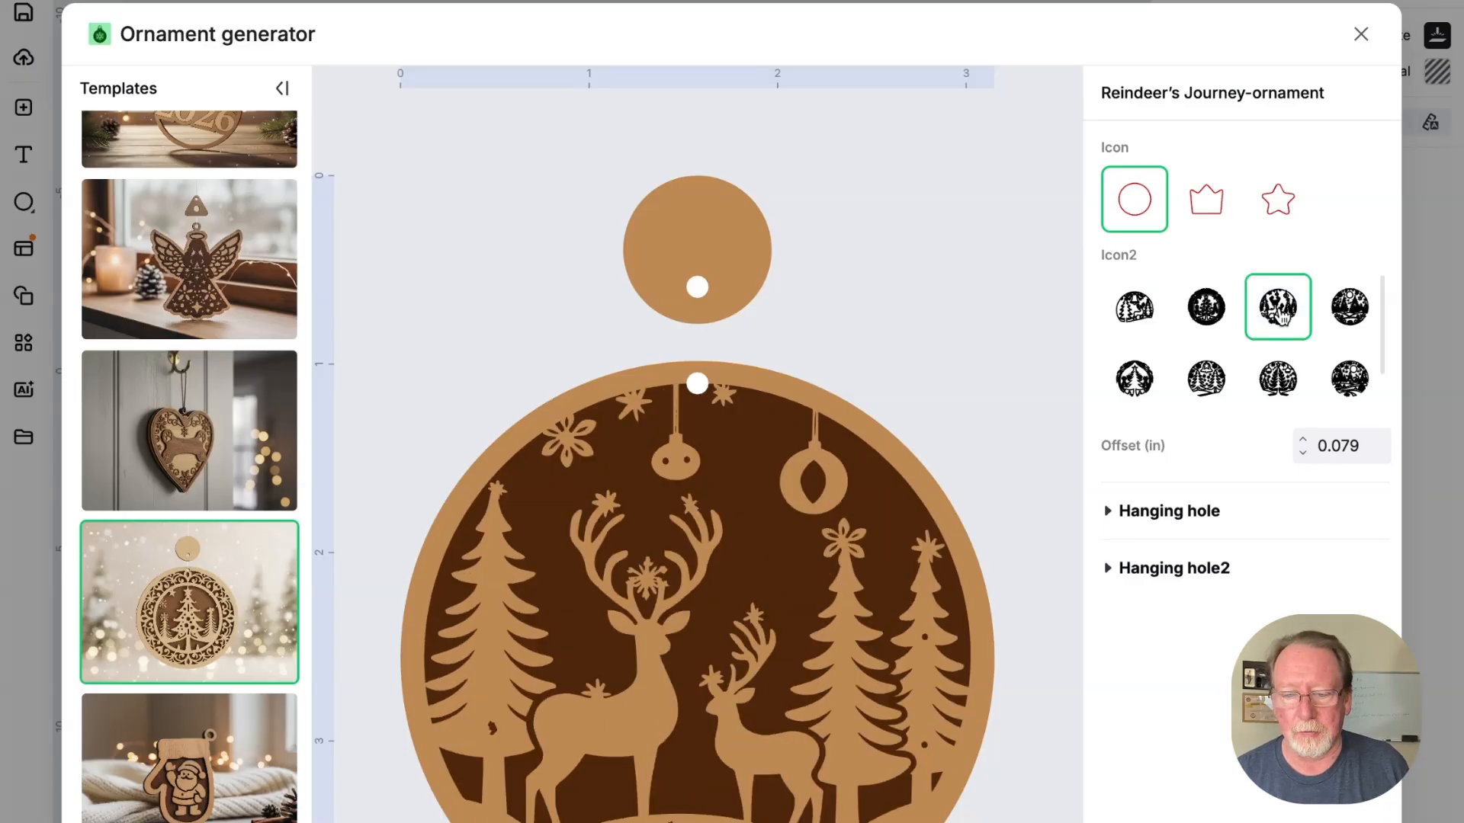
pyautogui.click(1357, 313)
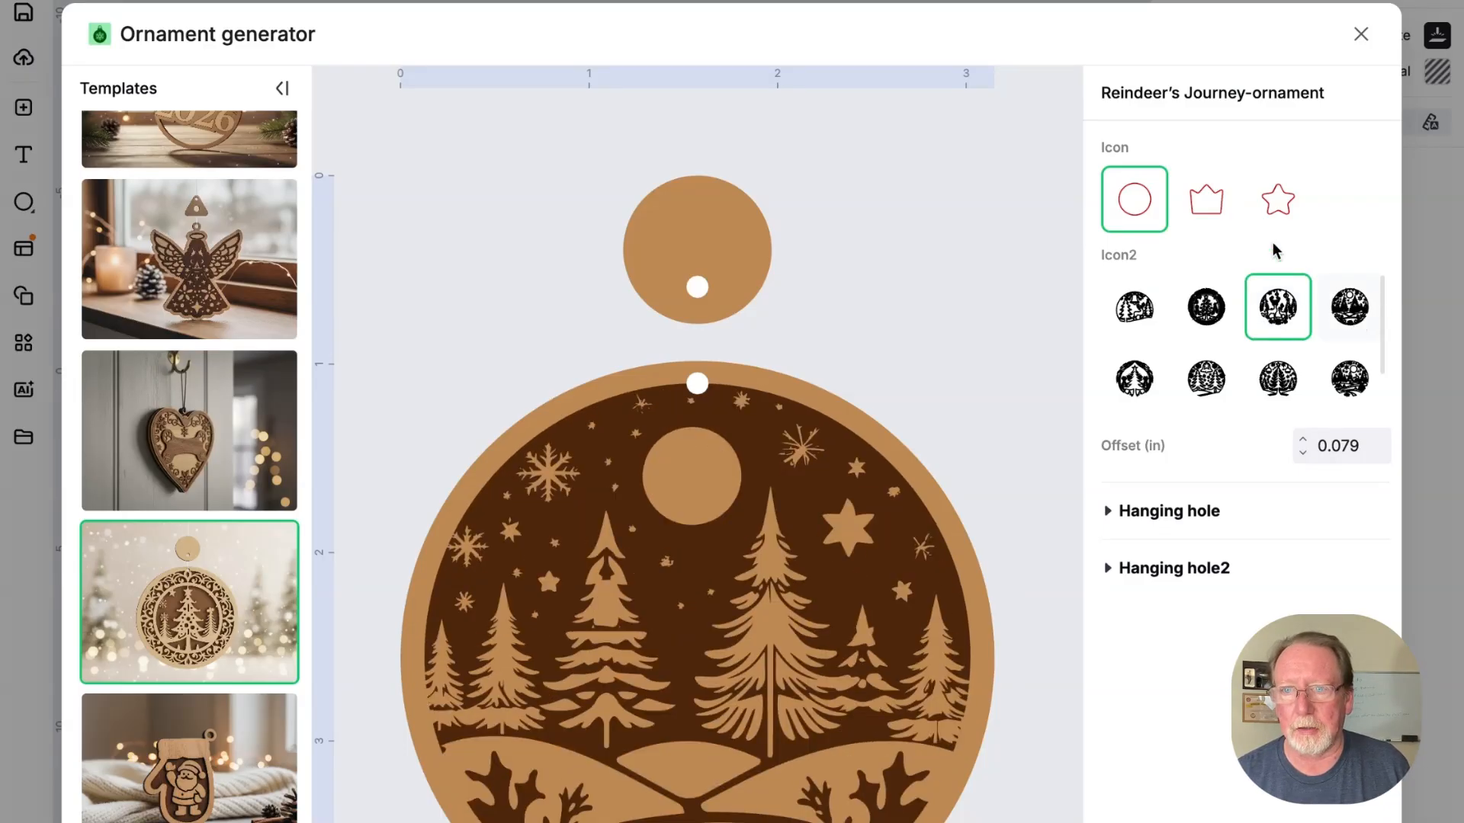
pyautogui.click(1212, 207)
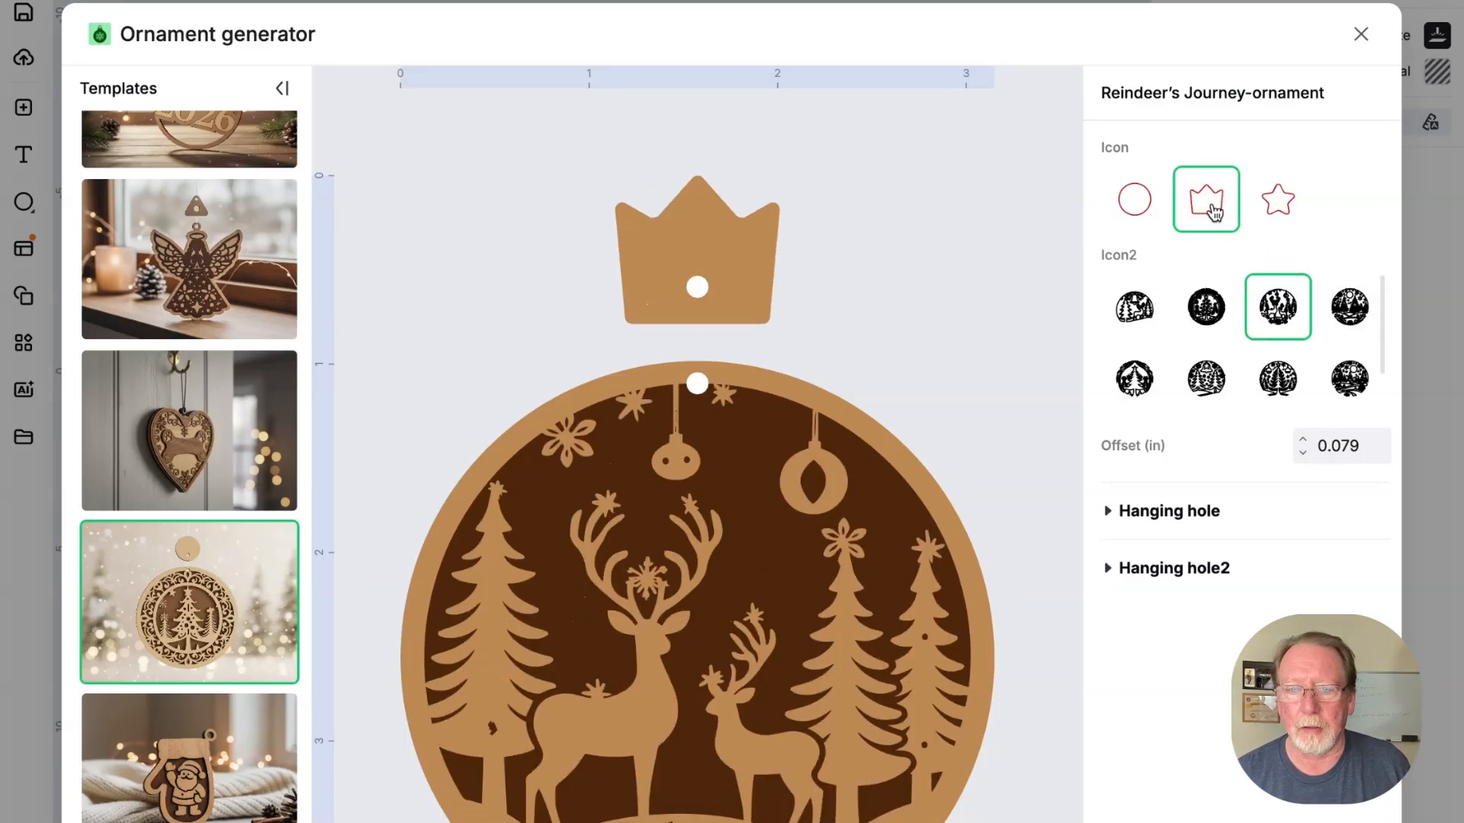
pyautogui.click(1278, 200)
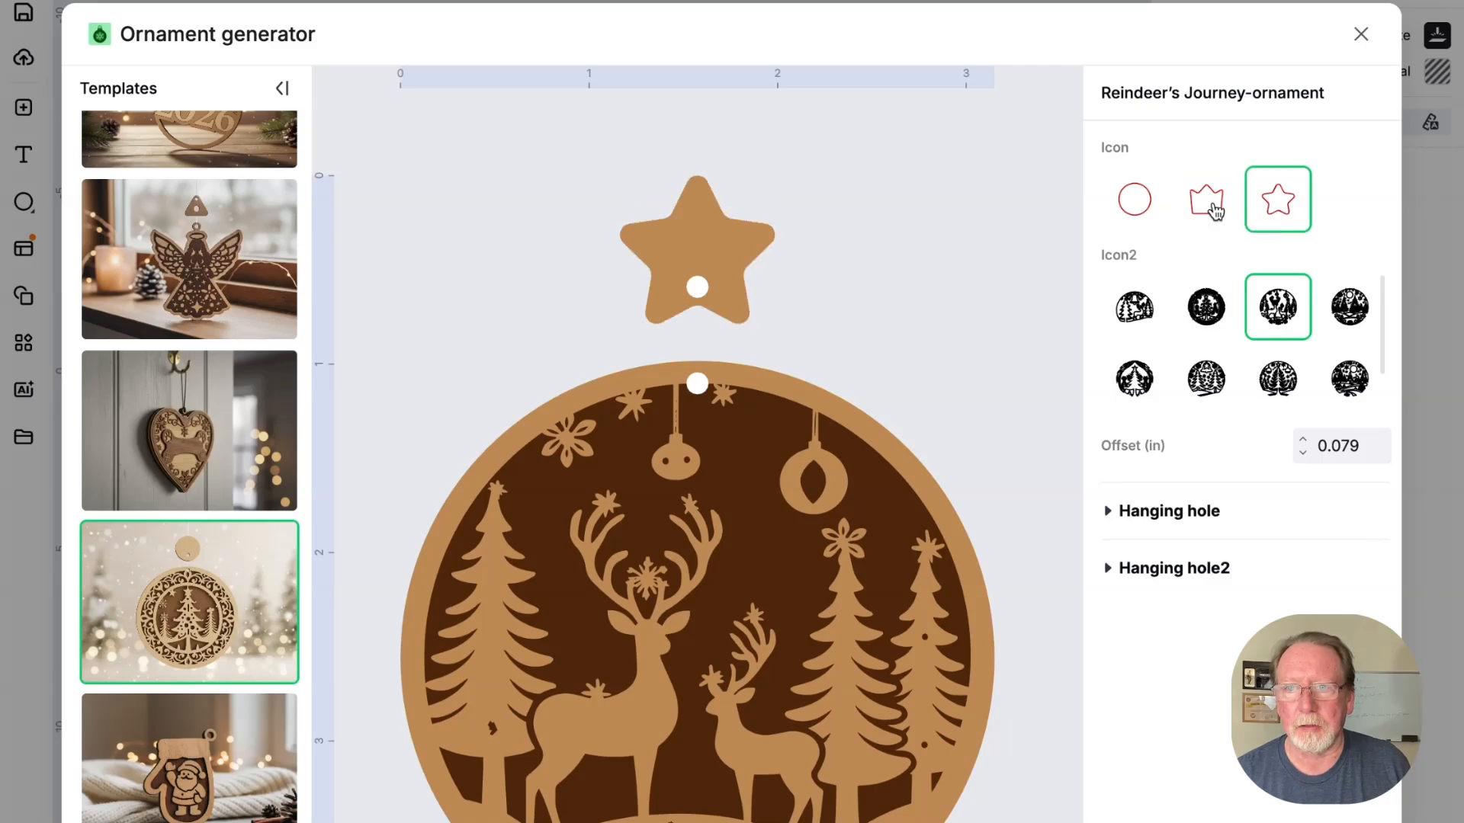
# Compare the crown and star top pieces on the two-deer ornament, ending with the star
pyautogui.click(1215, 208)
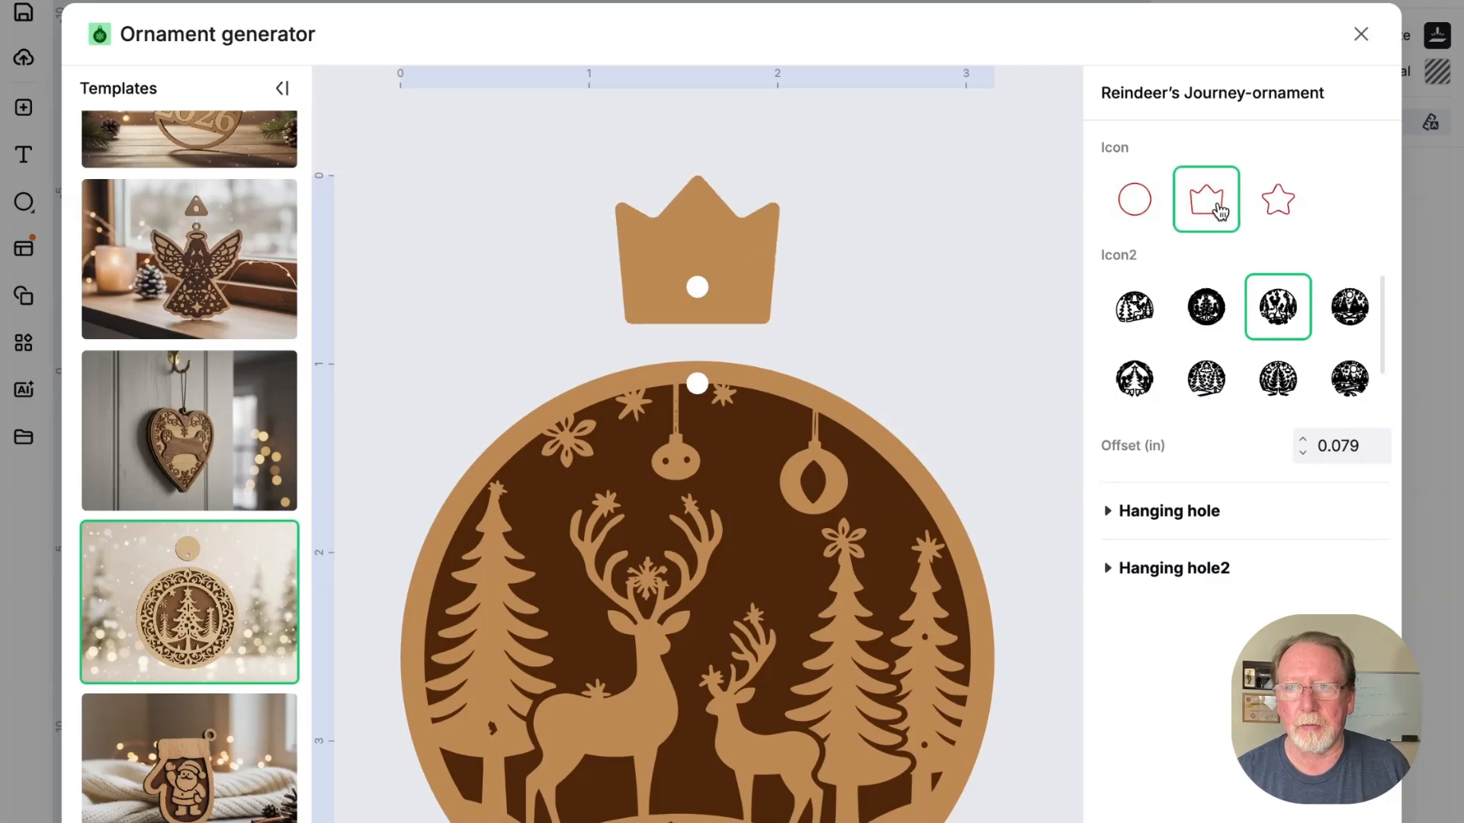
pyautogui.click(1280, 207)
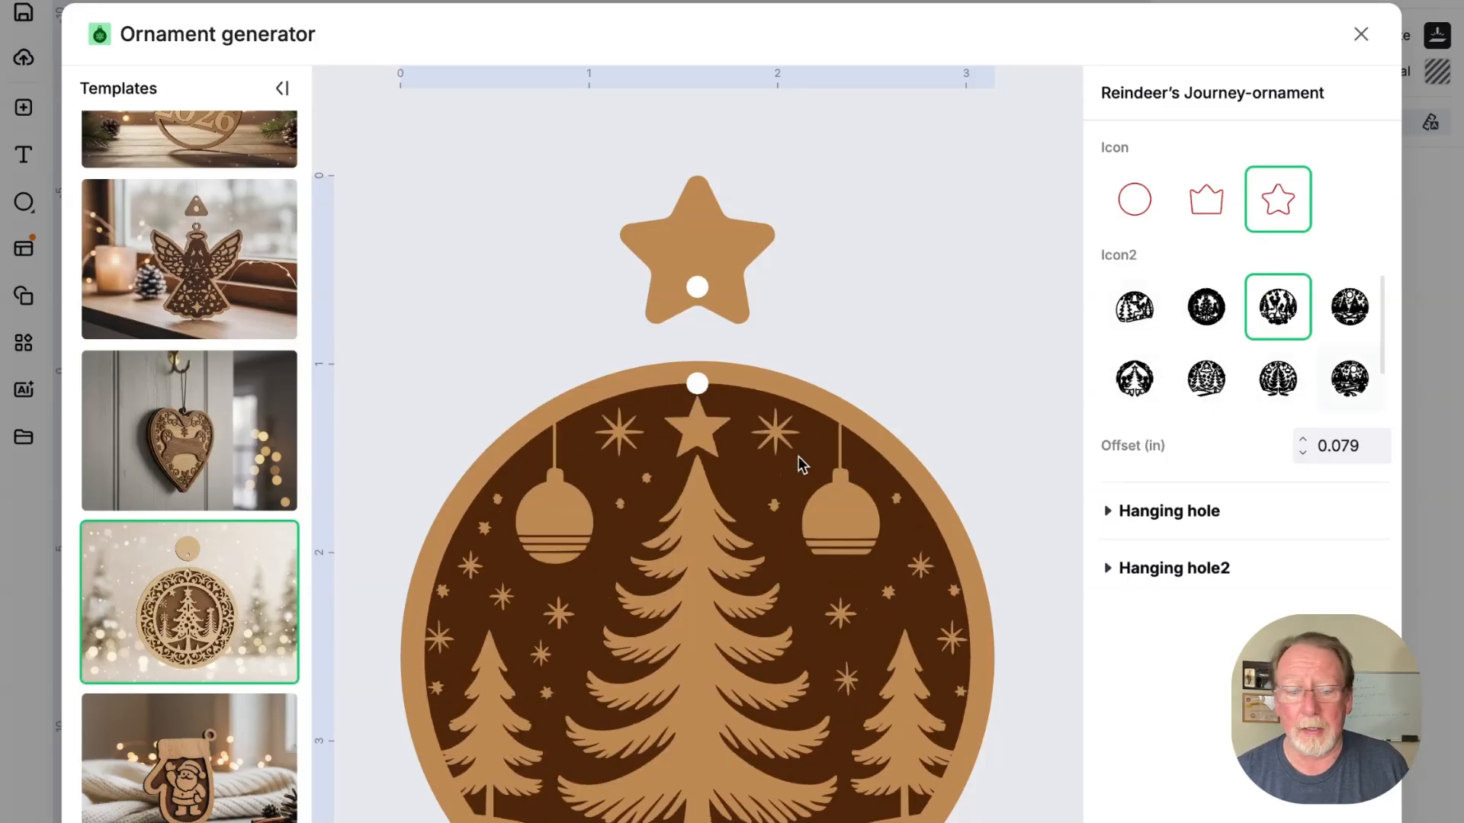
# Switch to the Tale of the Paws ornament template, discarding the modified reindeer parameters
pyautogui.scroll(-6, 170, 637)
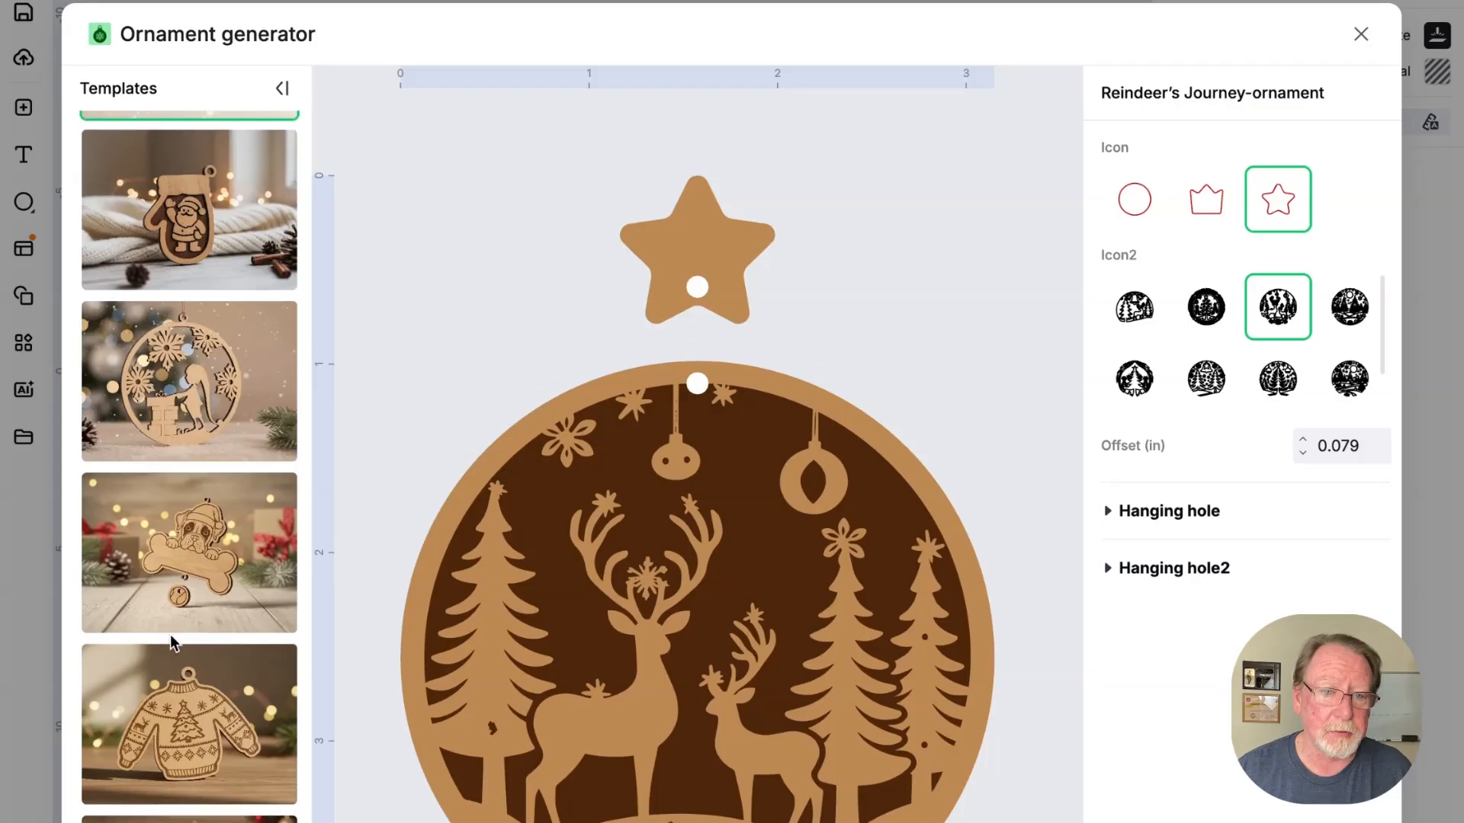
pyautogui.click(224, 549)
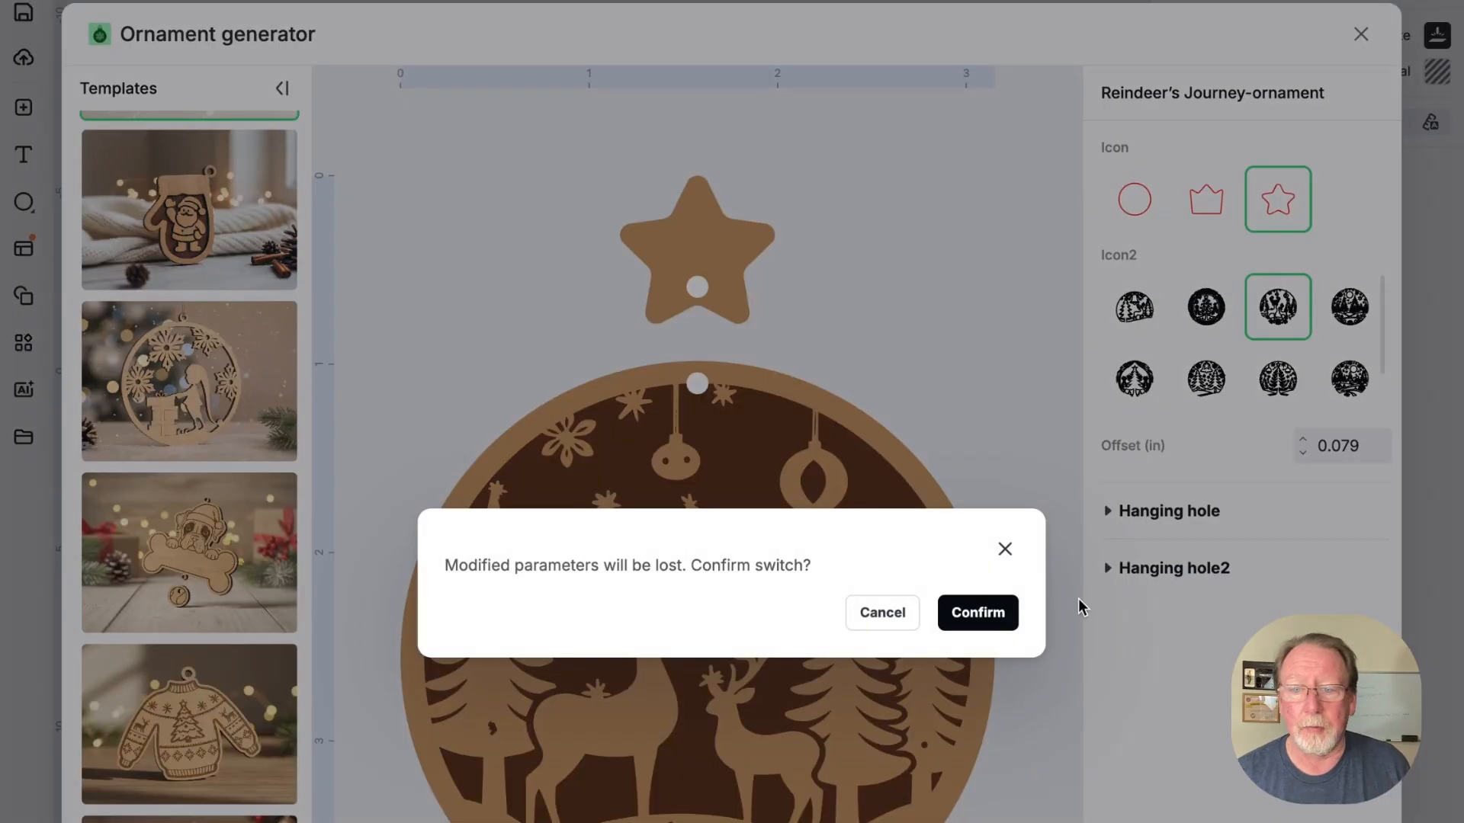
pyautogui.click(998, 617)
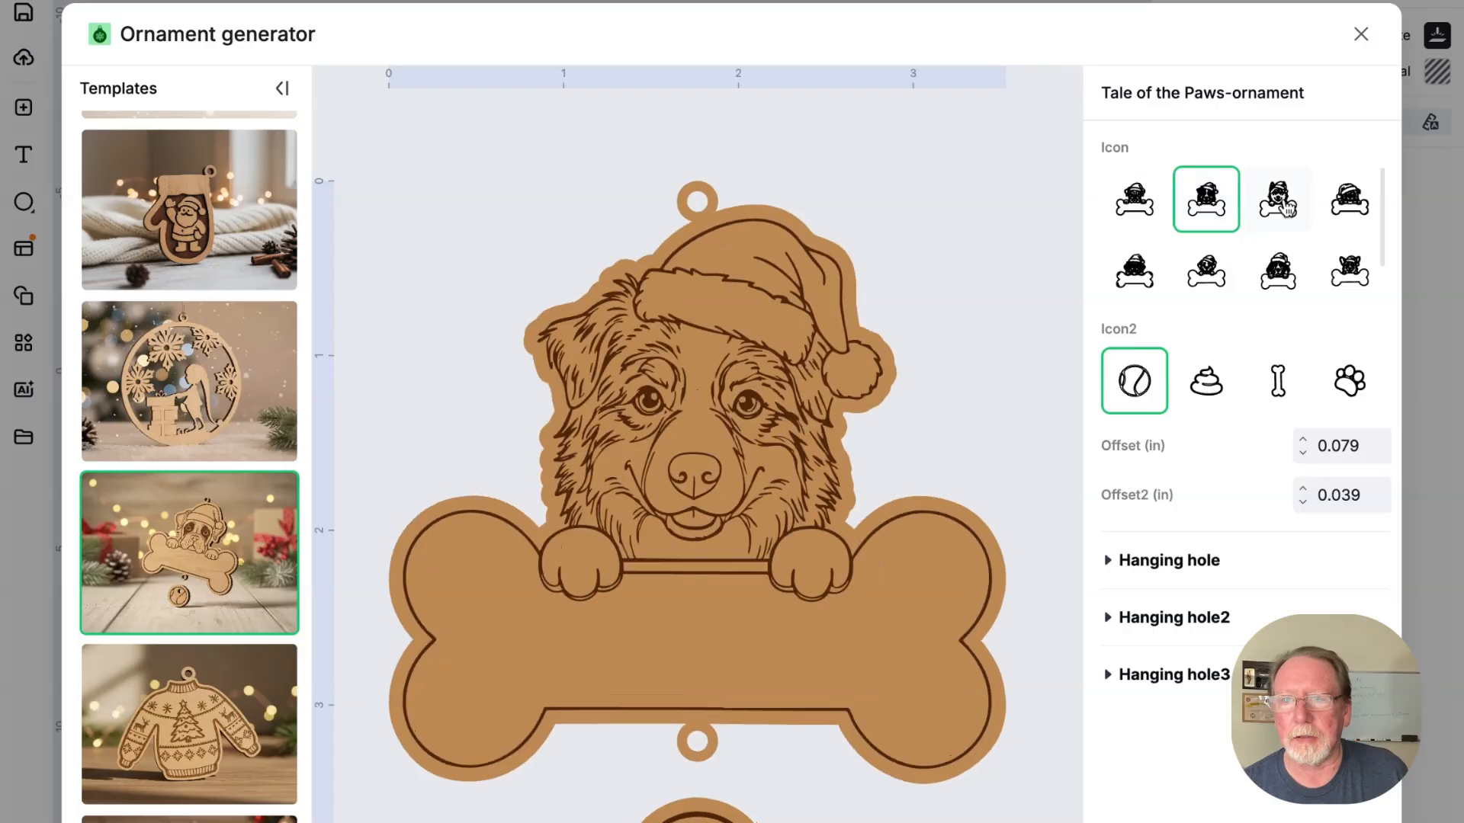
# Use the paw print as the hanging piece below the bone and import the dog ornament as an exploded file
pyautogui.click(1350, 275)
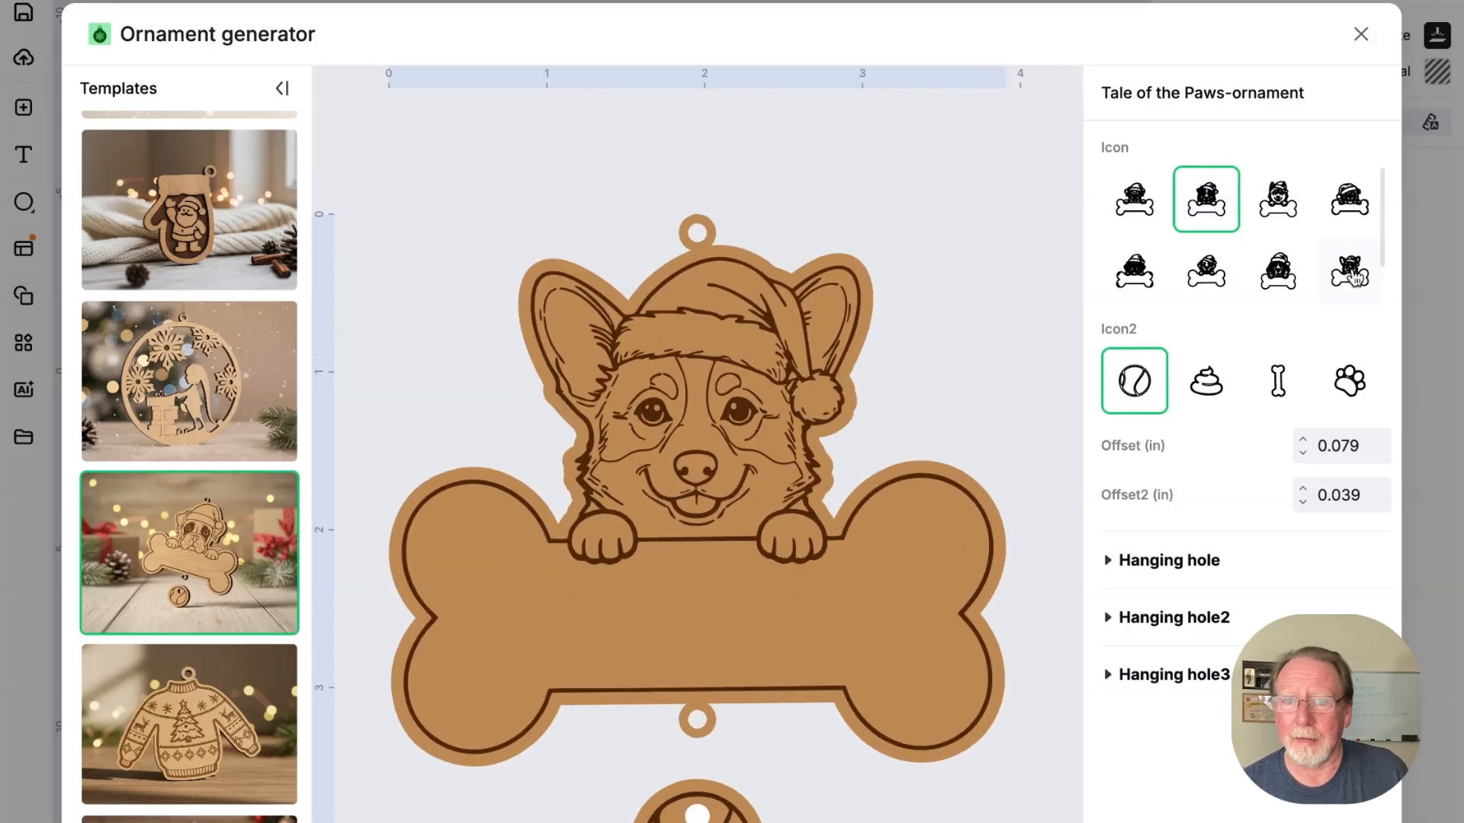
pyautogui.click(1350, 385)
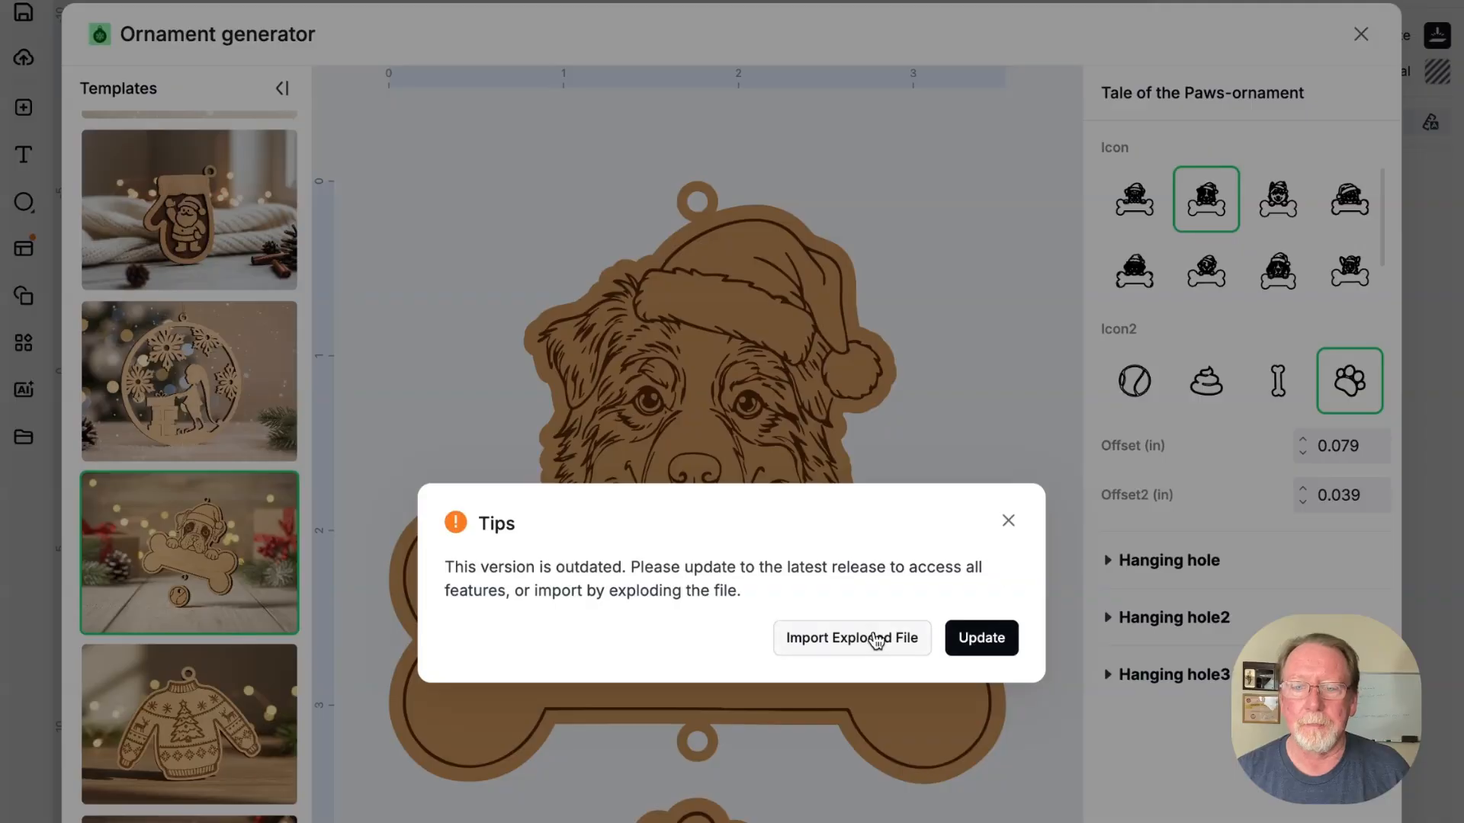
pyautogui.click(886, 639)
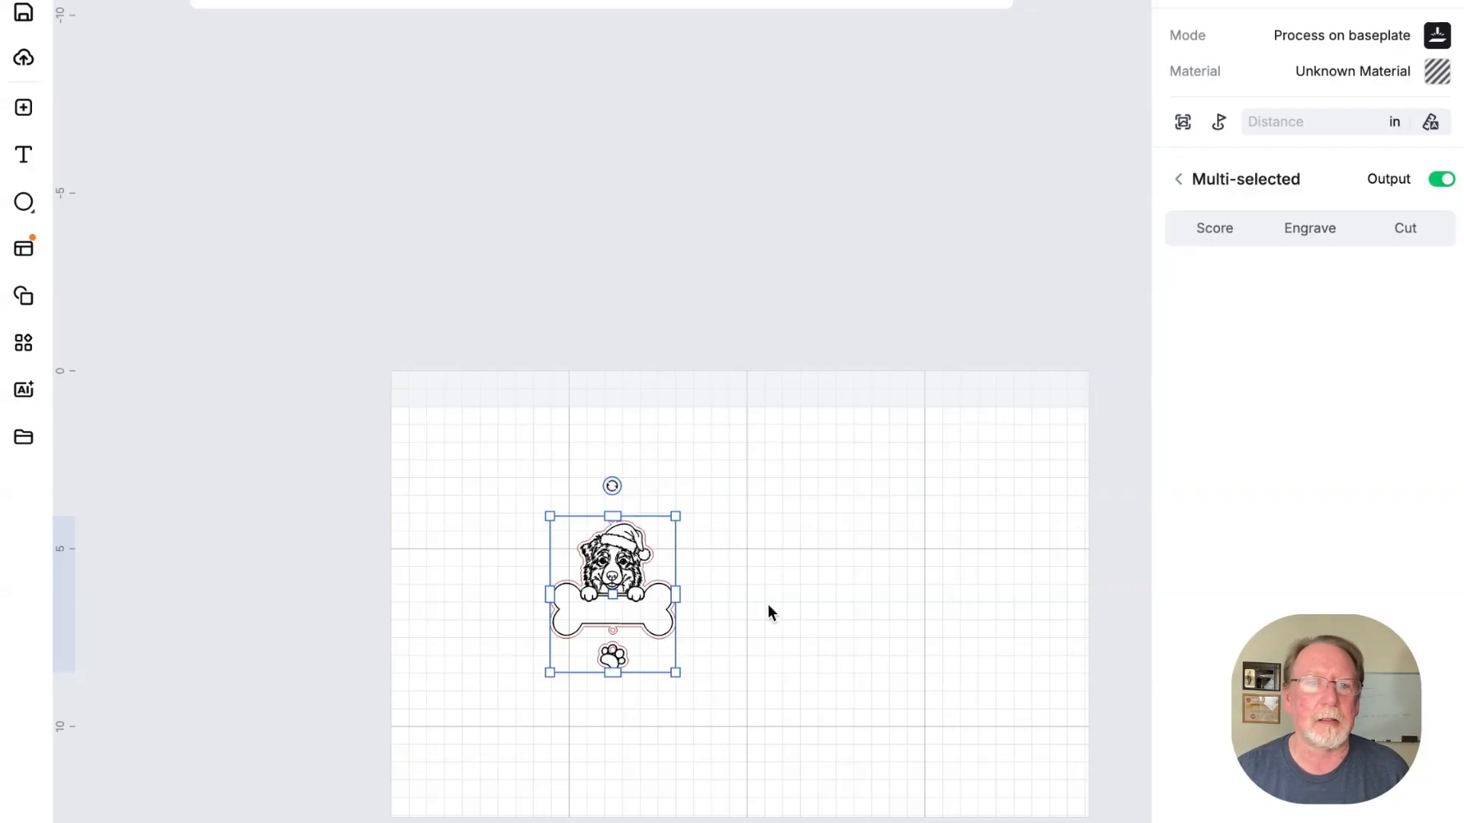
# Add the text "Taco" to the empty area beside the dog ornament and set its processing to Engrave
pyautogui.click(24, 155)
pyautogui.click(709, 486)
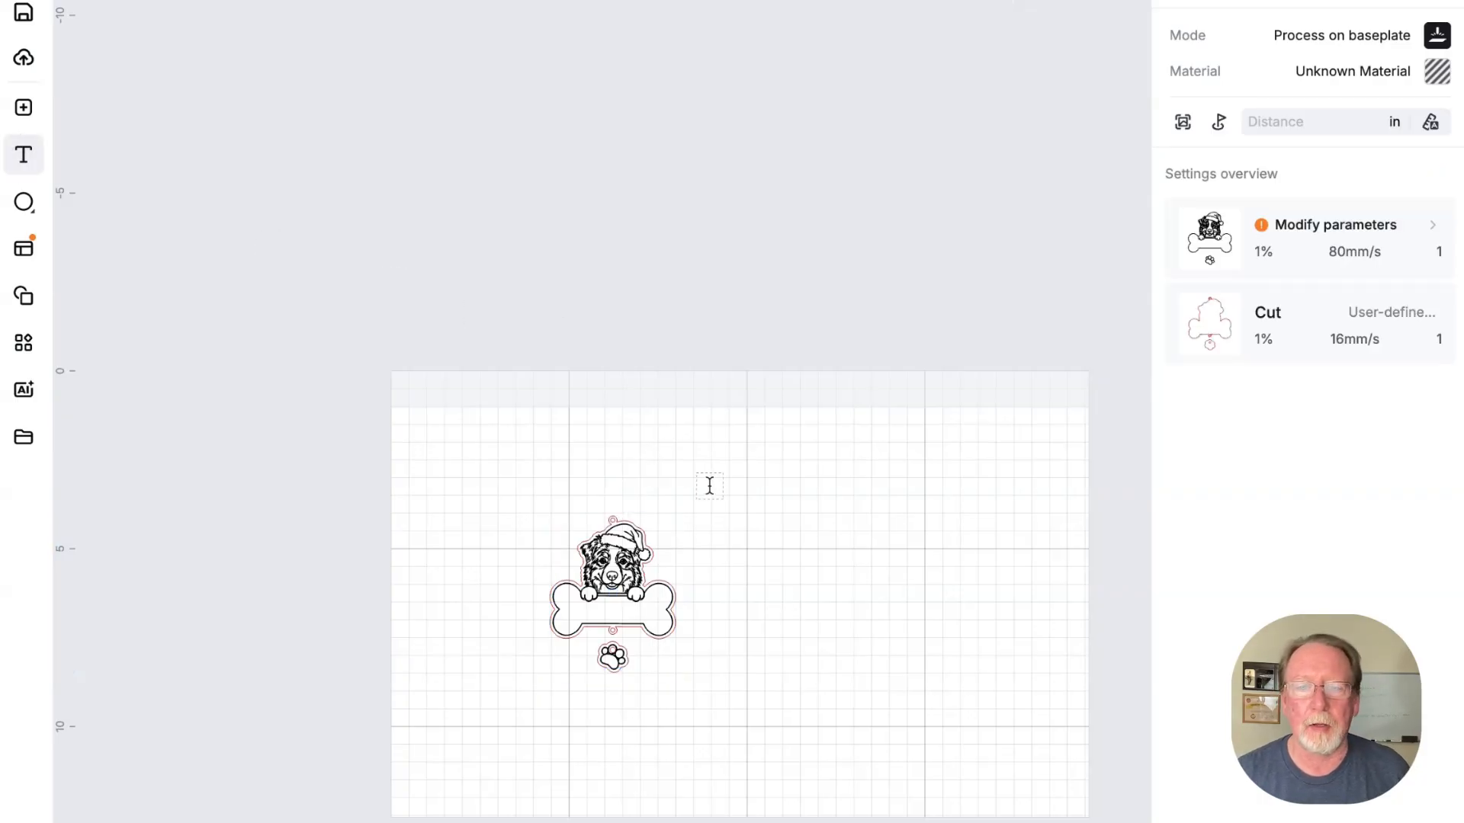
pyautogui.write('Taco')
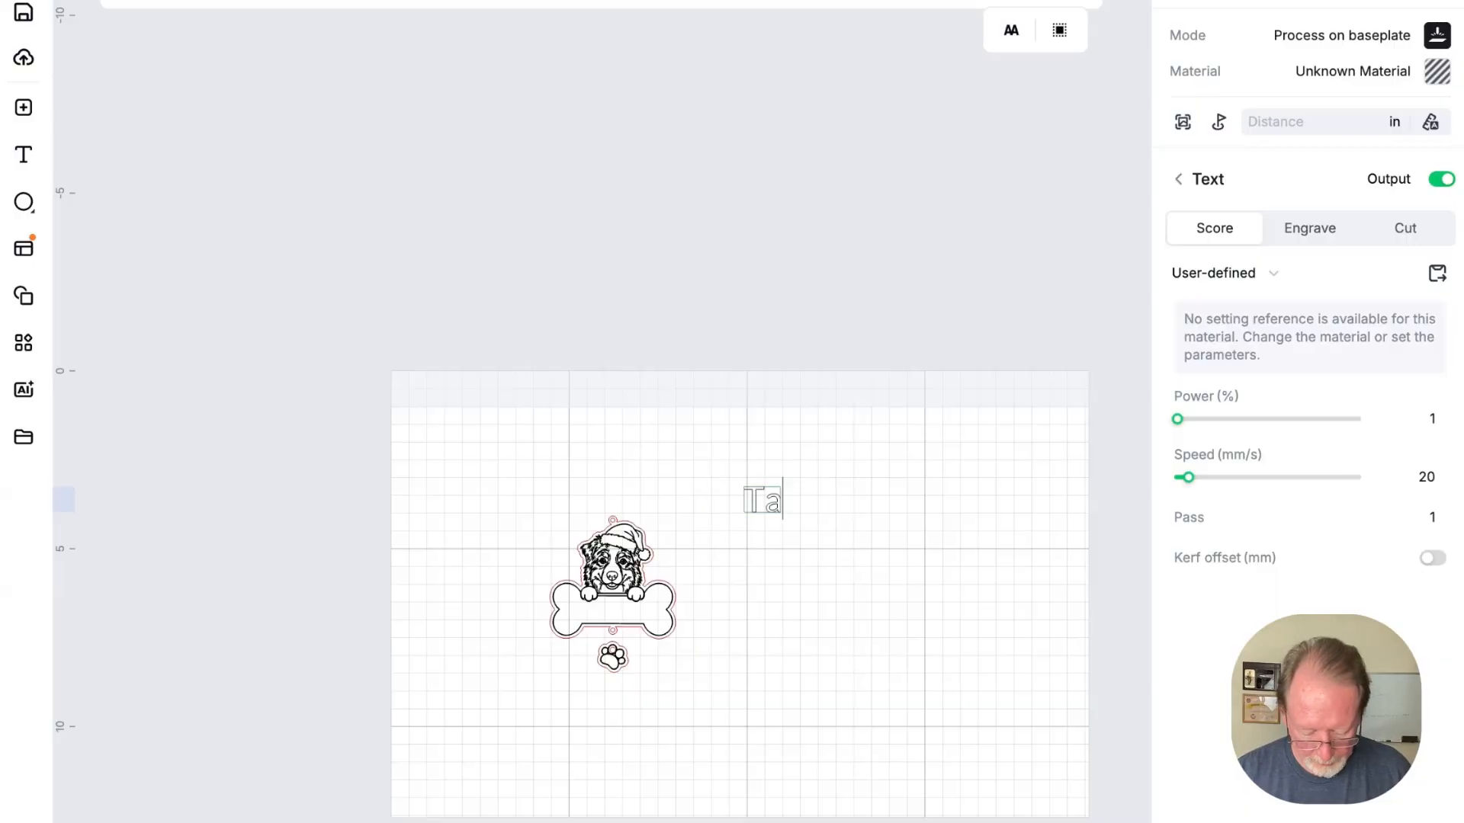
pyautogui.click(1329, 230)
# Scale the "Taco" text down slightly and place it centered on the ornament's bone
pyautogui.click(864, 512)
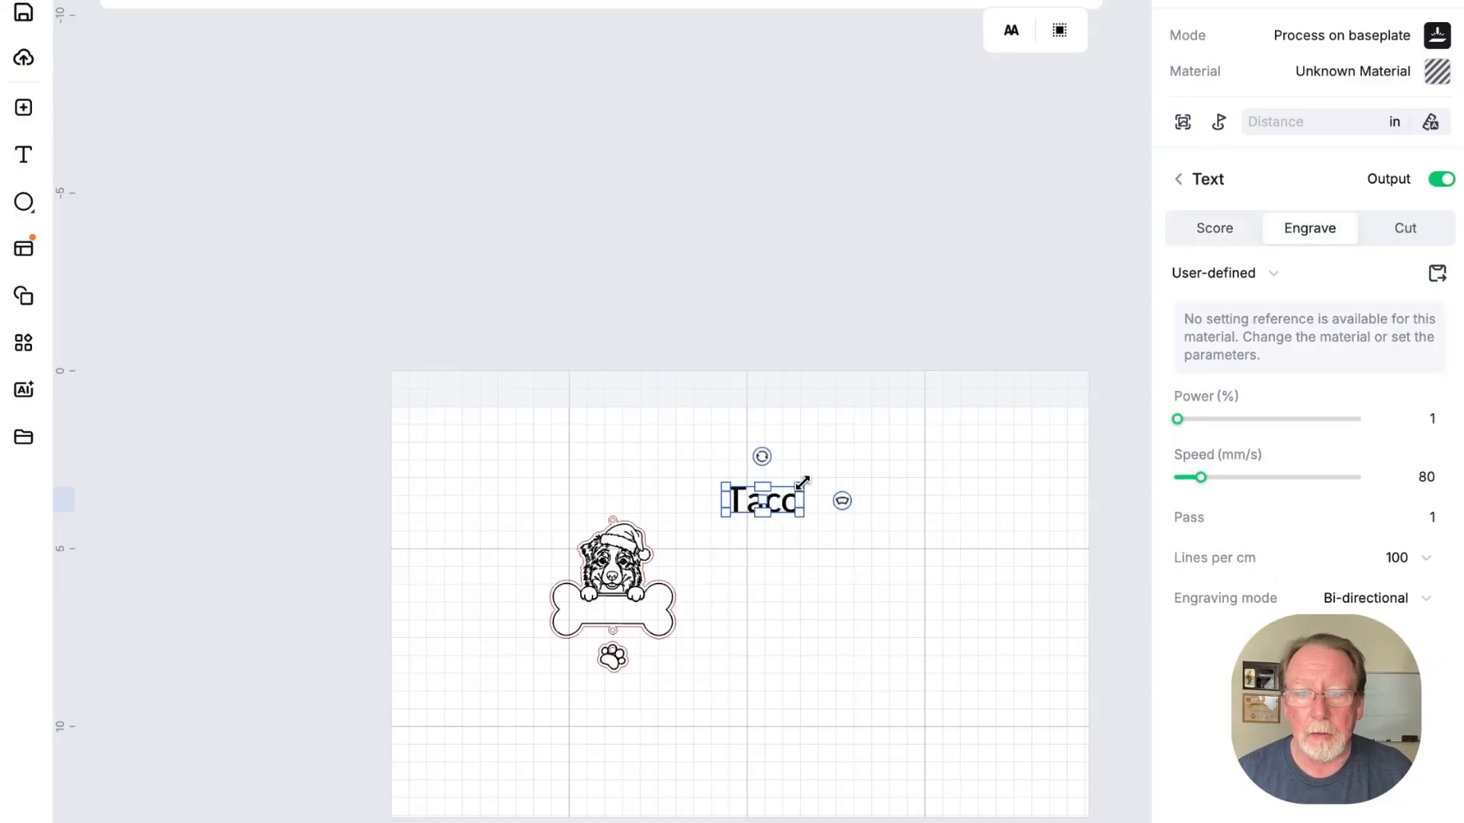
pyautogui.moveTo(802, 485); pyautogui.dragTo(612, 613)
pyautogui.click(771, 586)
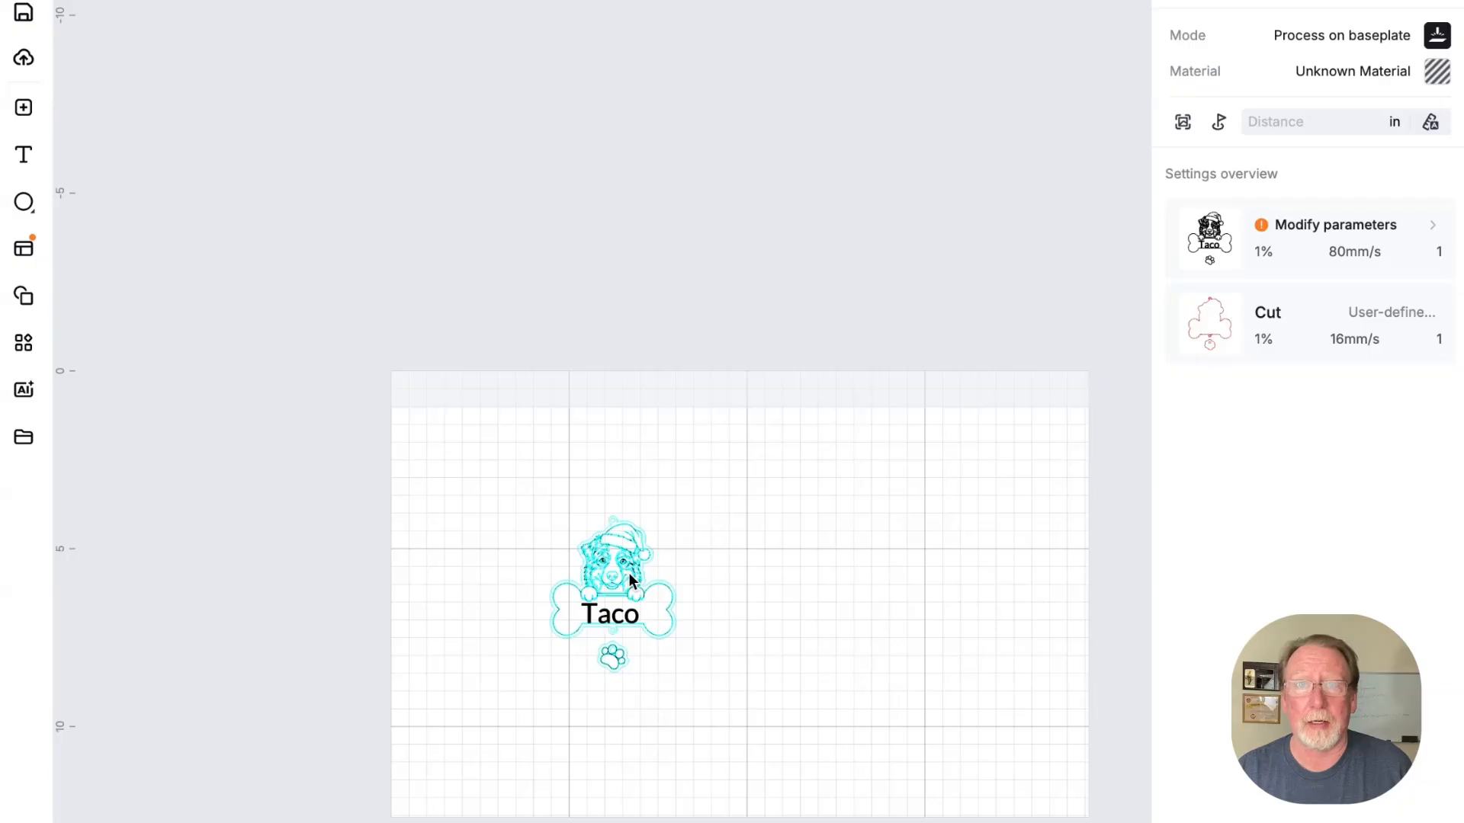
# Open the Map designer, review the monthly prices of its Hobby and Creator plans, and close it
pyautogui.click(24, 343)
pyautogui.moveTo(186, 690)
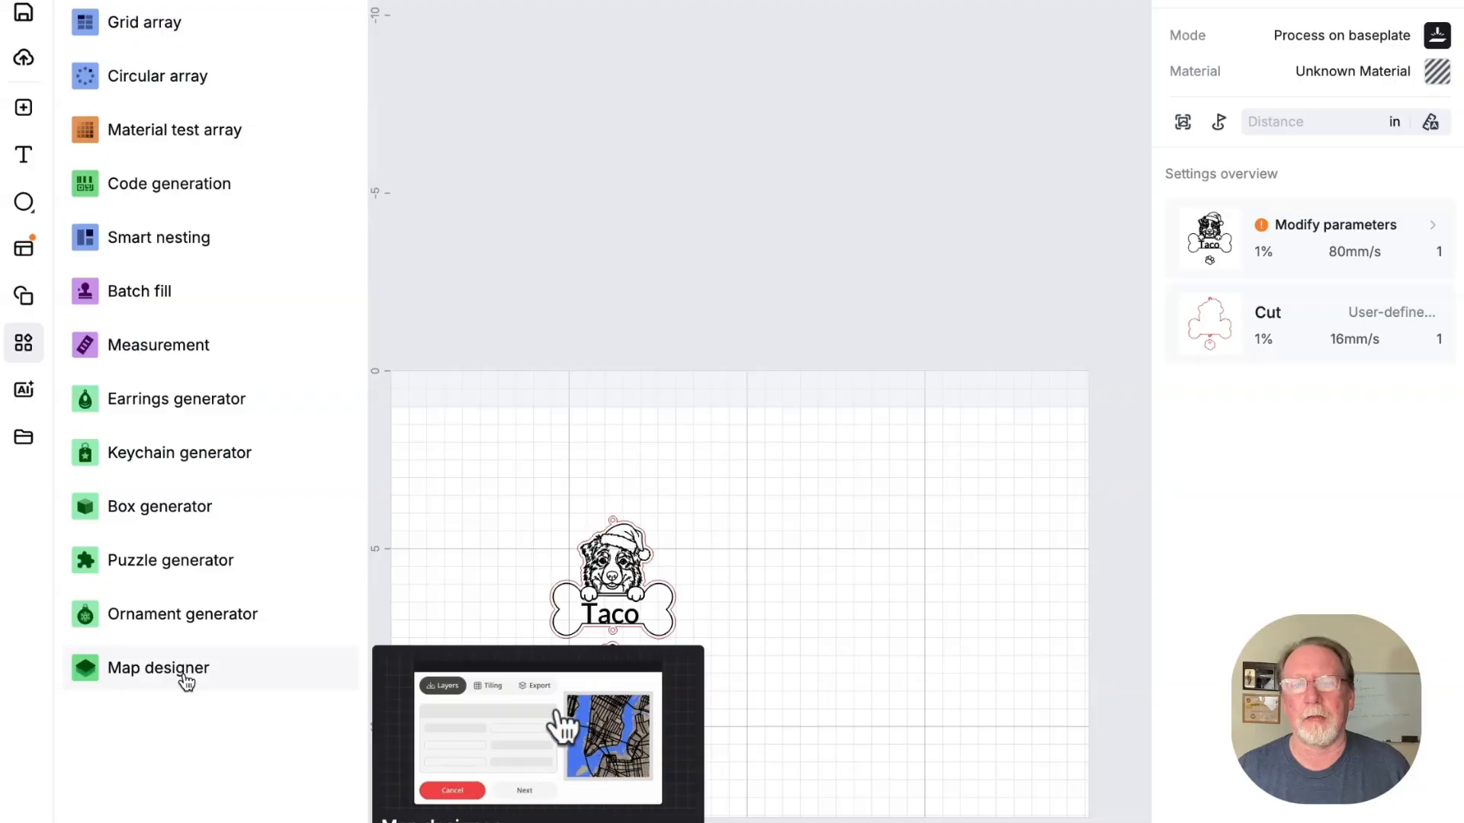
pyautogui.click(186, 681)
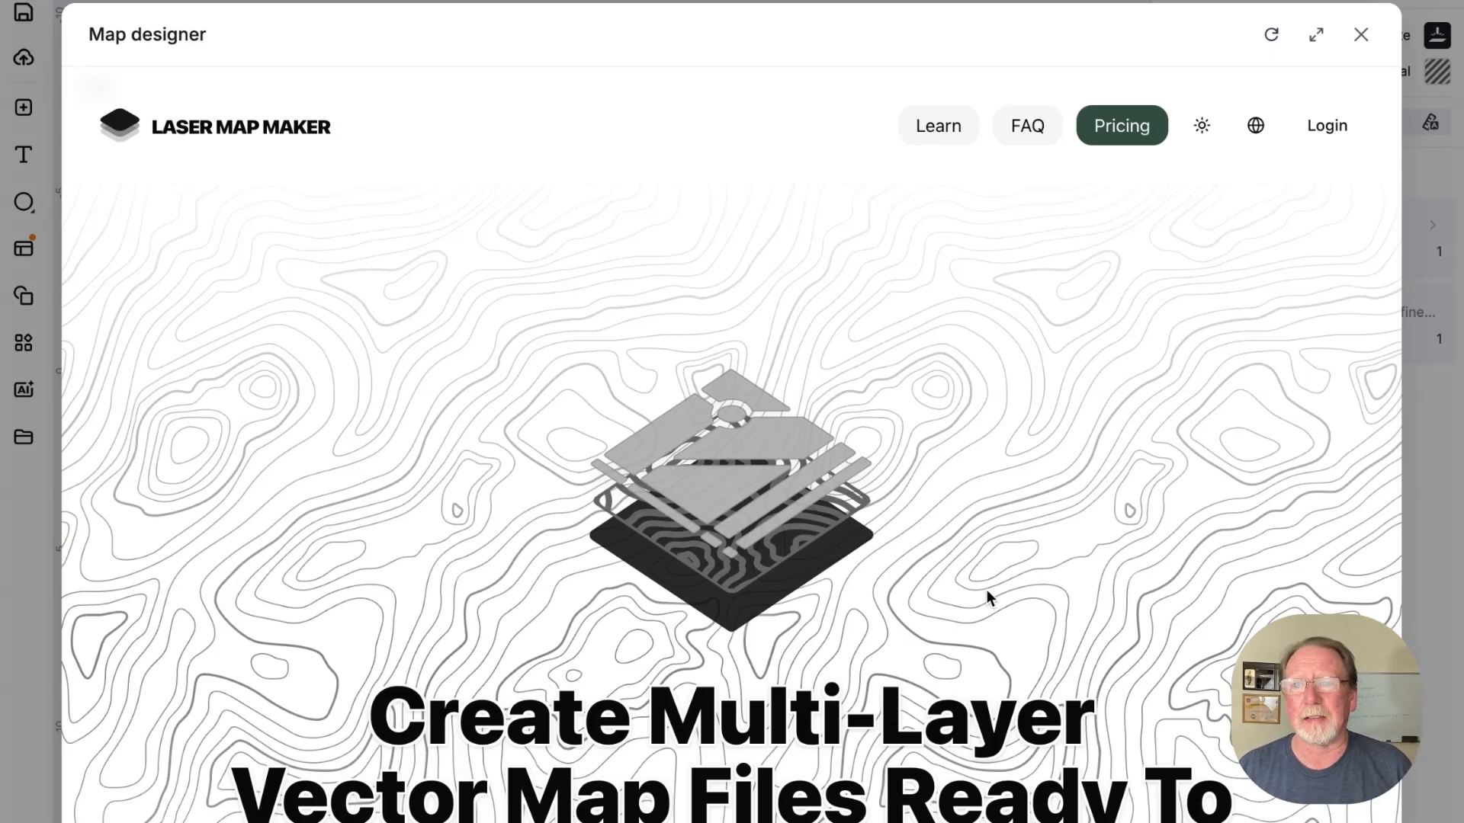
pyautogui.click(1132, 131)
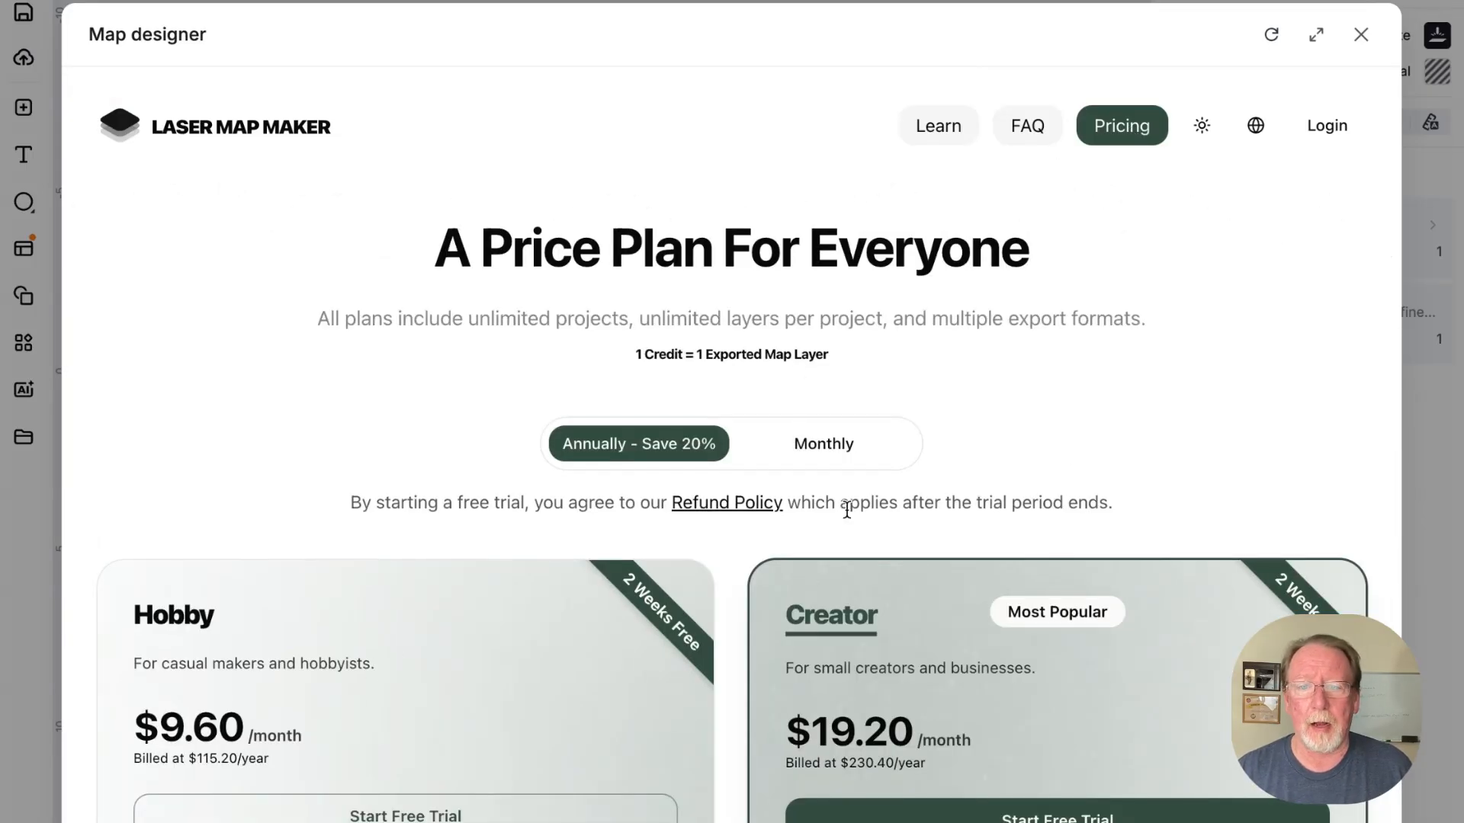
pyautogui.click(846, 446)
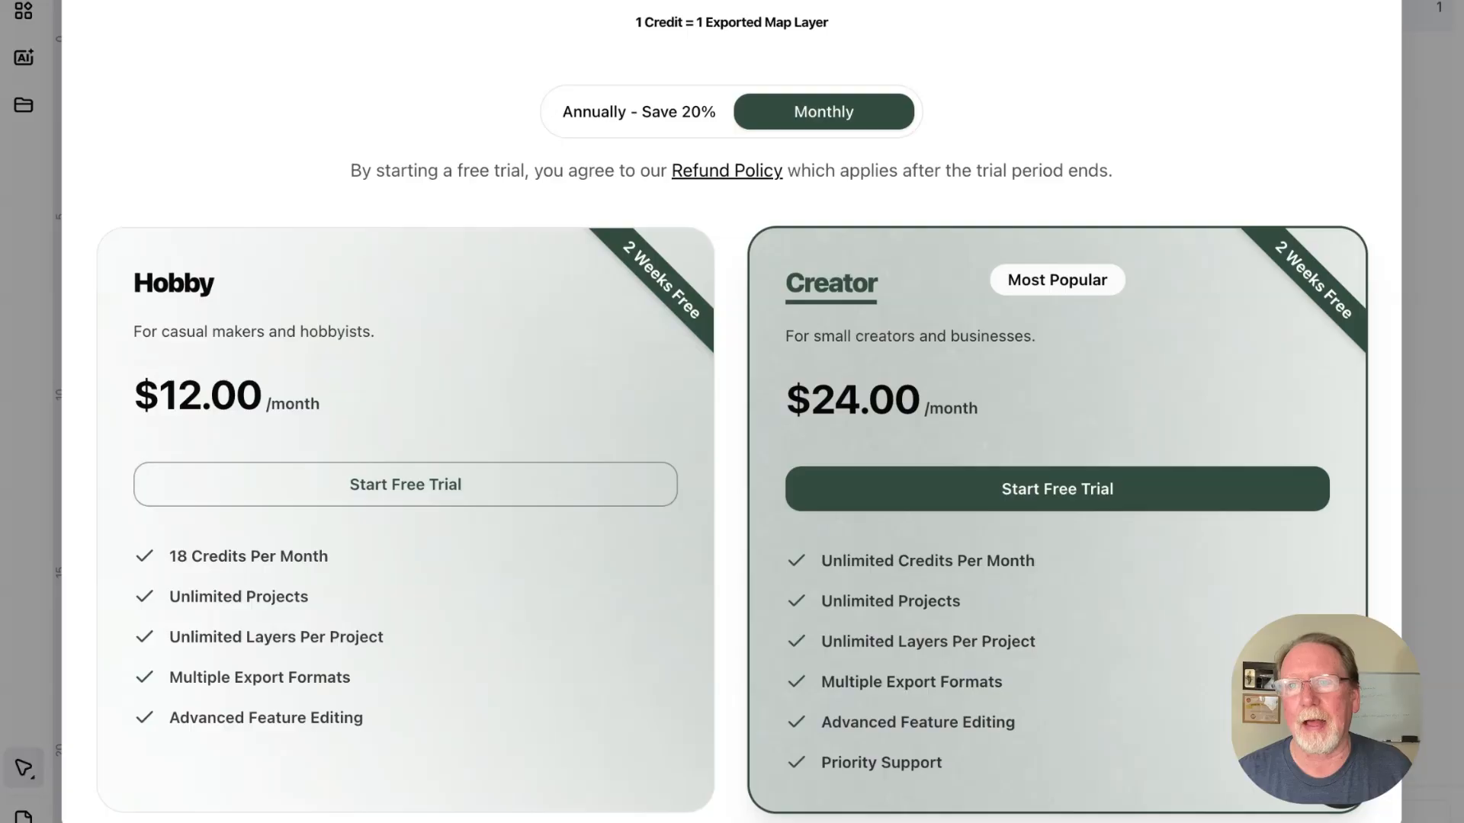
pyautogui.press('Escape')
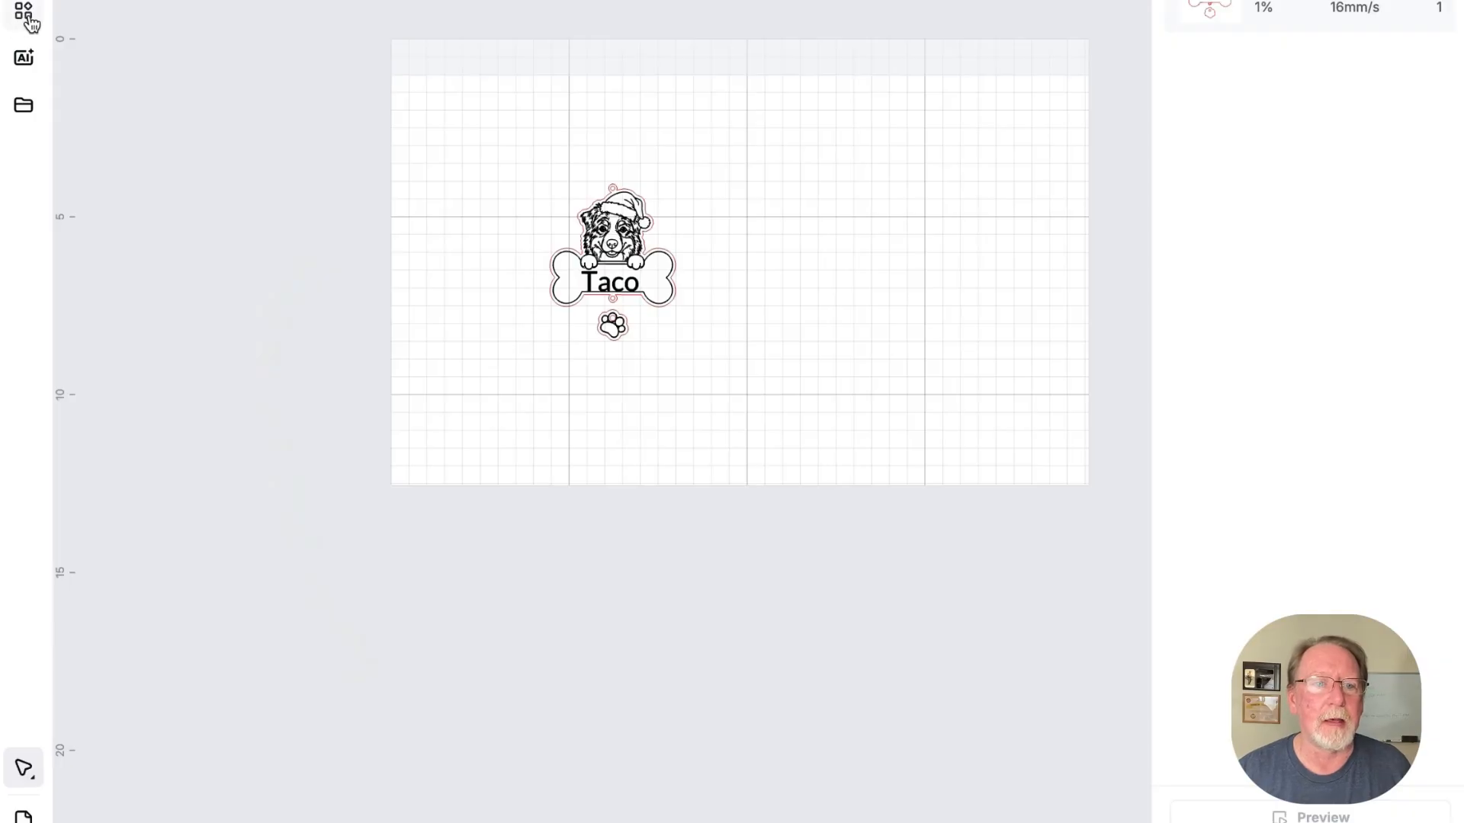